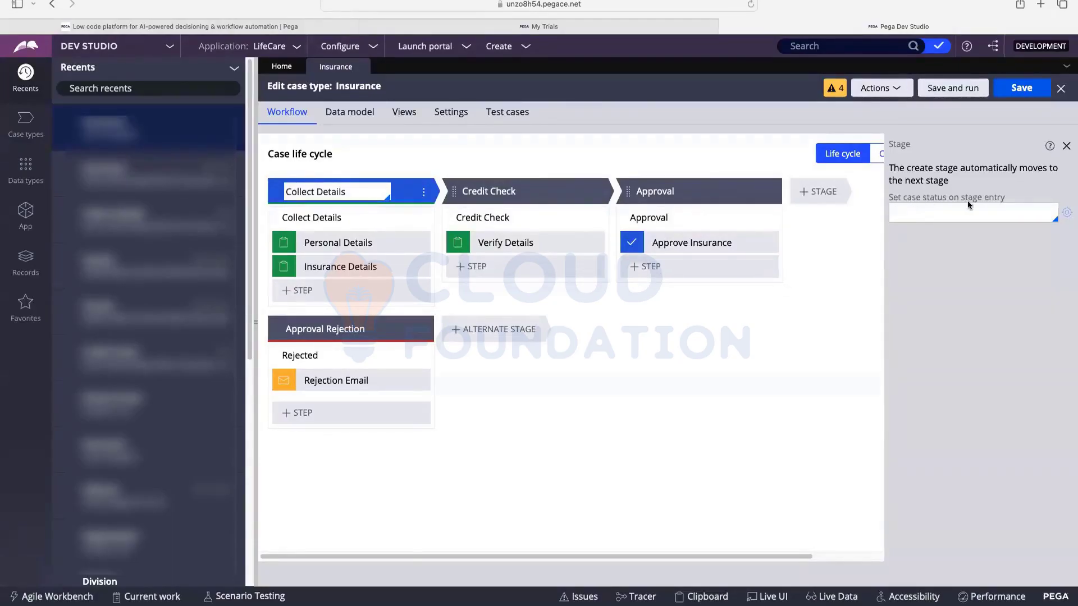
Set the case status on entry to the Collect Details stage to Pending-Details
{"action": "left_click", "coordinate": [917, 207]}
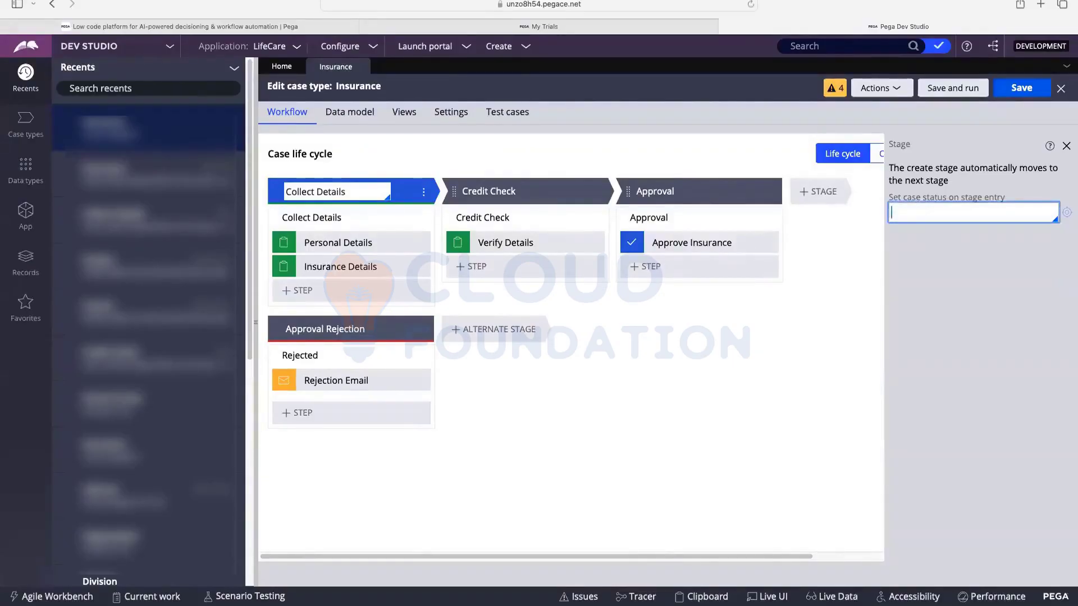
{"action": "type", "text": "Pending-Details"}
{"action": "left_click", "coordinate": [887, 300]}
Set the case status on entry to the Credit Check stage to Pending-CreditCheck
{"action": "left_click", "coordinate": [486, 190]}
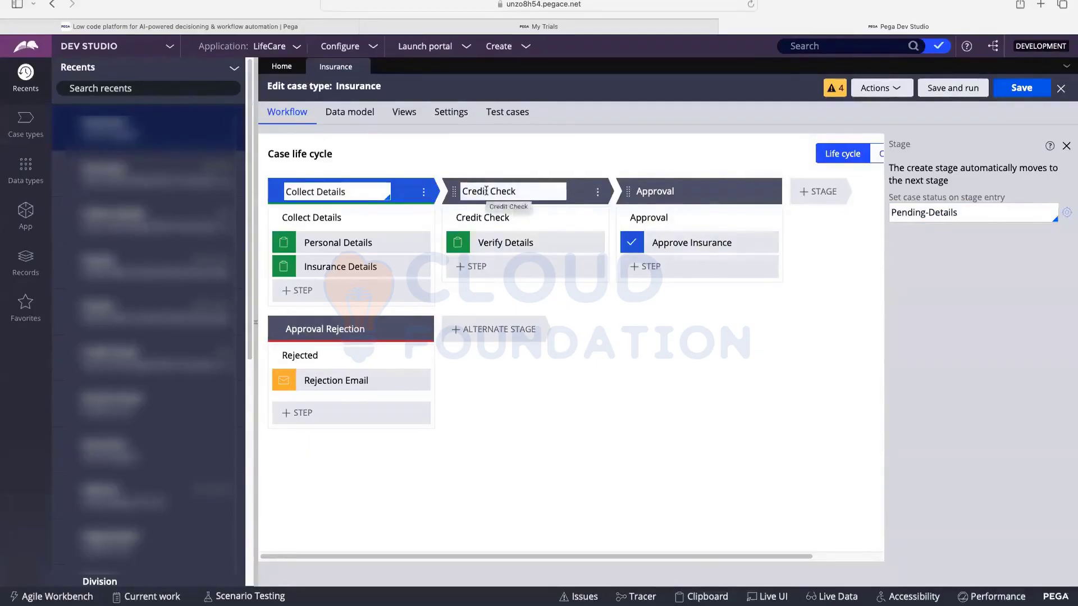
{"action": "left_click", "coordinate": [486, 191]}
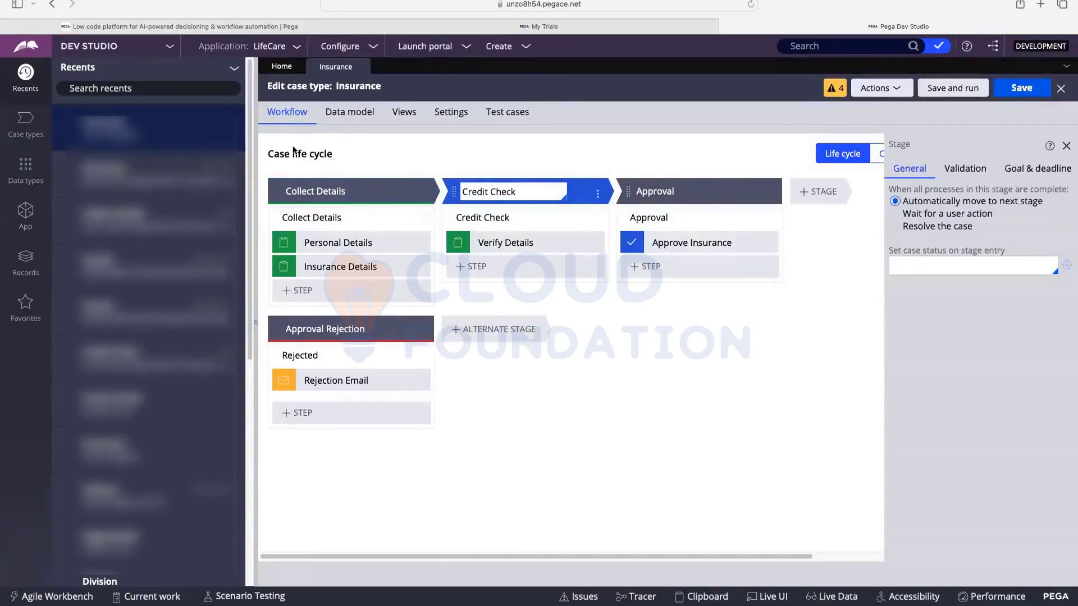
{"action": "left_click", "coordinate": [319, 185]}
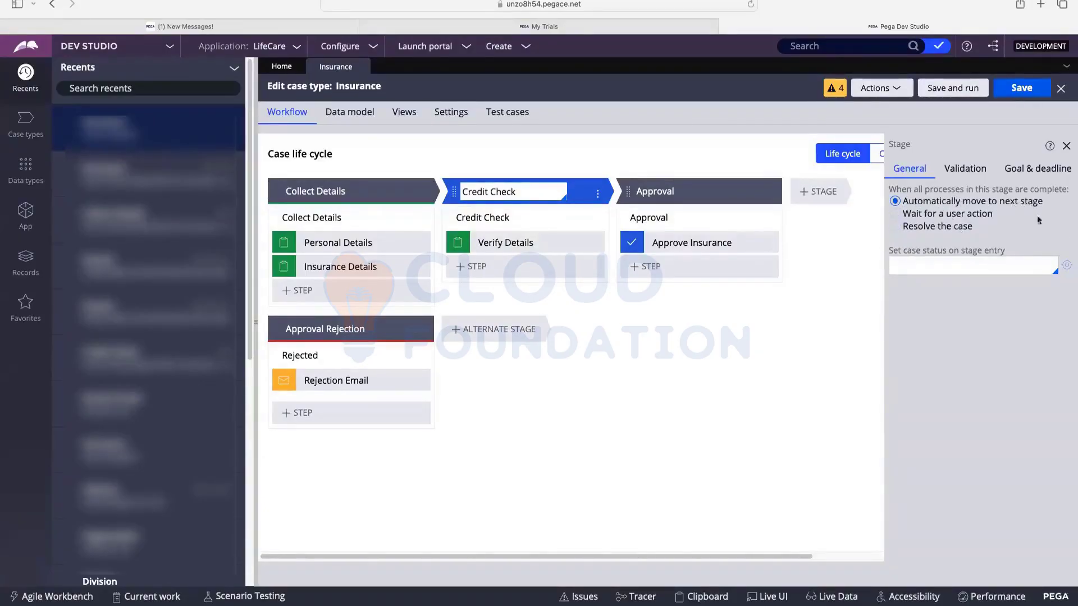
{"action": "left_click", "coordinate": [970, 263]}
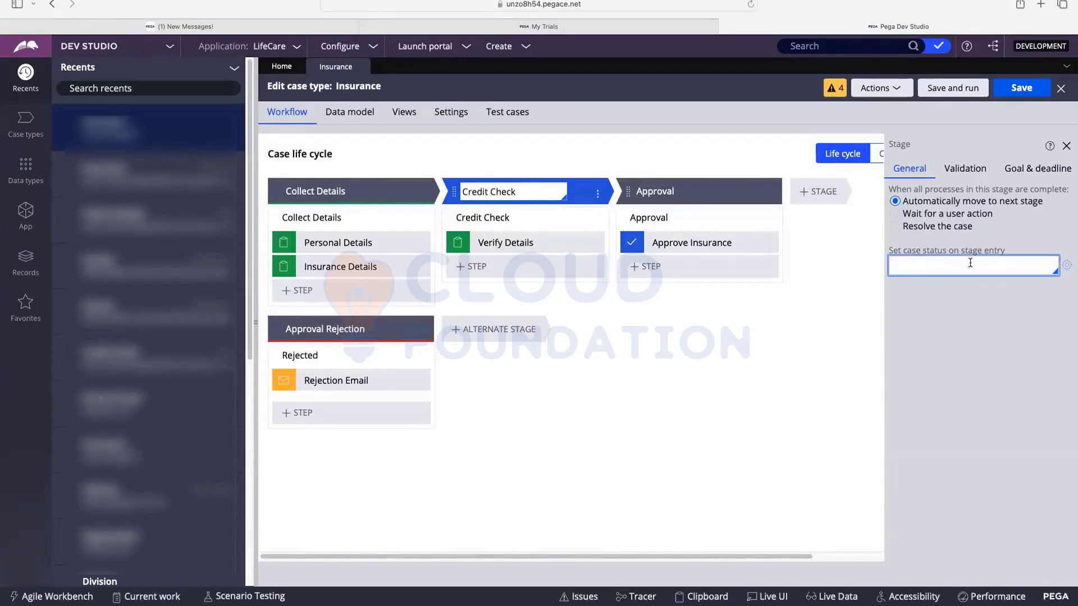
{"action": "type", "text": "Pending-CreditCheck"}
{"action": "left_click", "coordinate": [808, 324]}
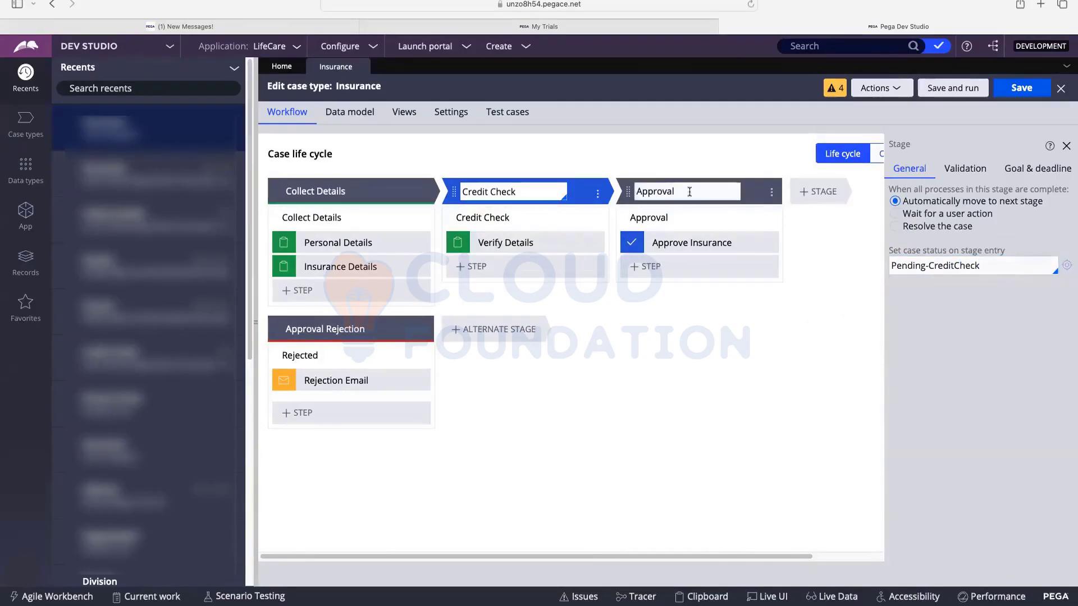
Set the case status on entry to the Approval stage to Pending-Approval
{"action": "left_click", "coordinate": [690, 191]}
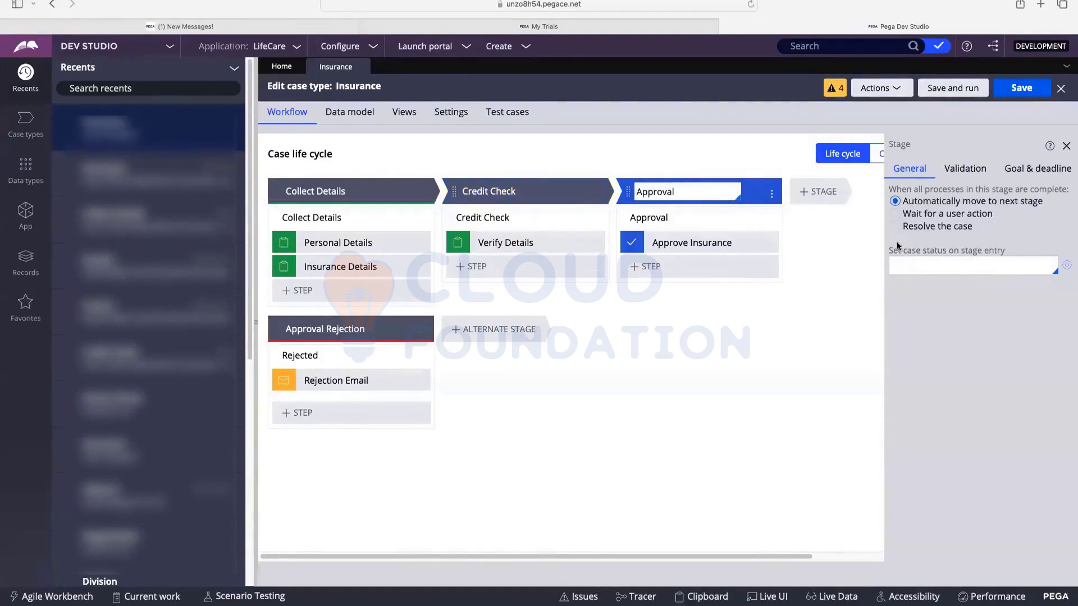
{"action": "left_click", "coordinate": [903, 266]}
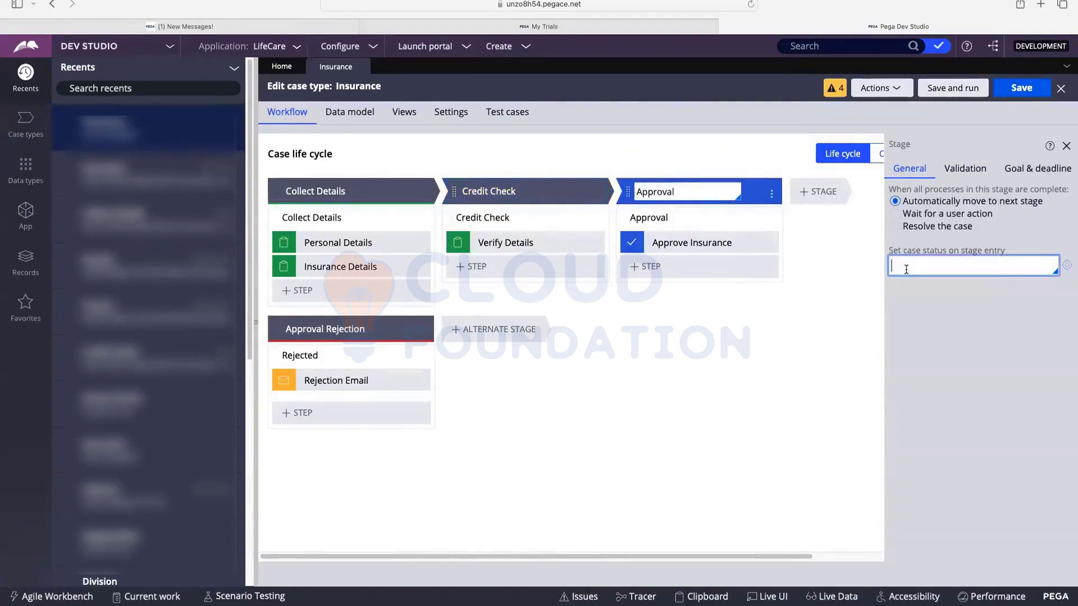
{"action": "type", "text": "Pending-Approval"}
{"action": "left_click", "coordinate": [870, 270]}
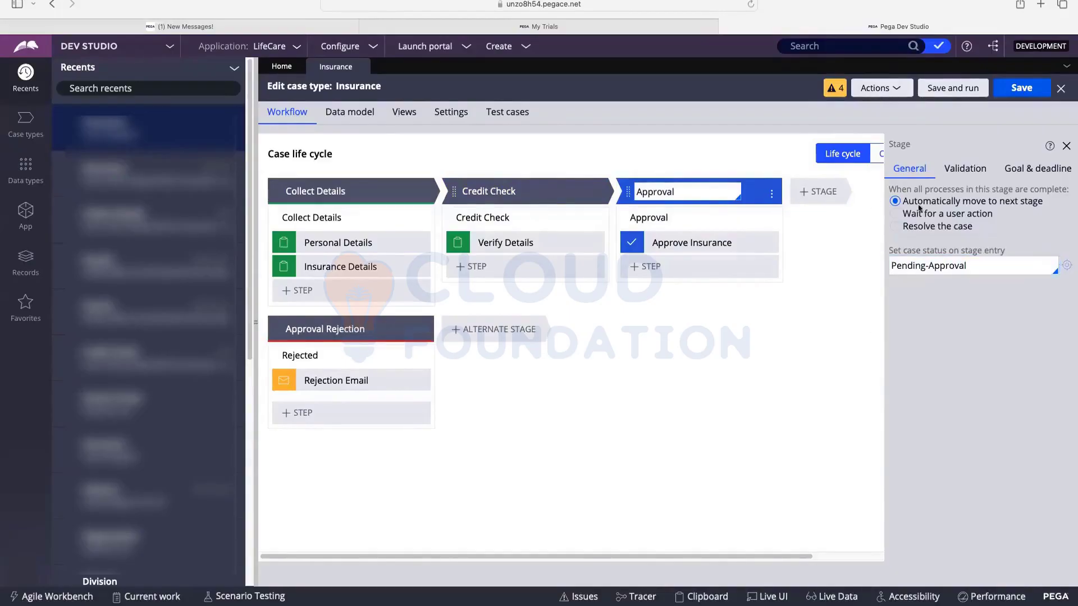
Save the Insurance case type and run it as a new case, collapsing the recents list
{"action": "left_click", "coordinate": [1008, 92]}
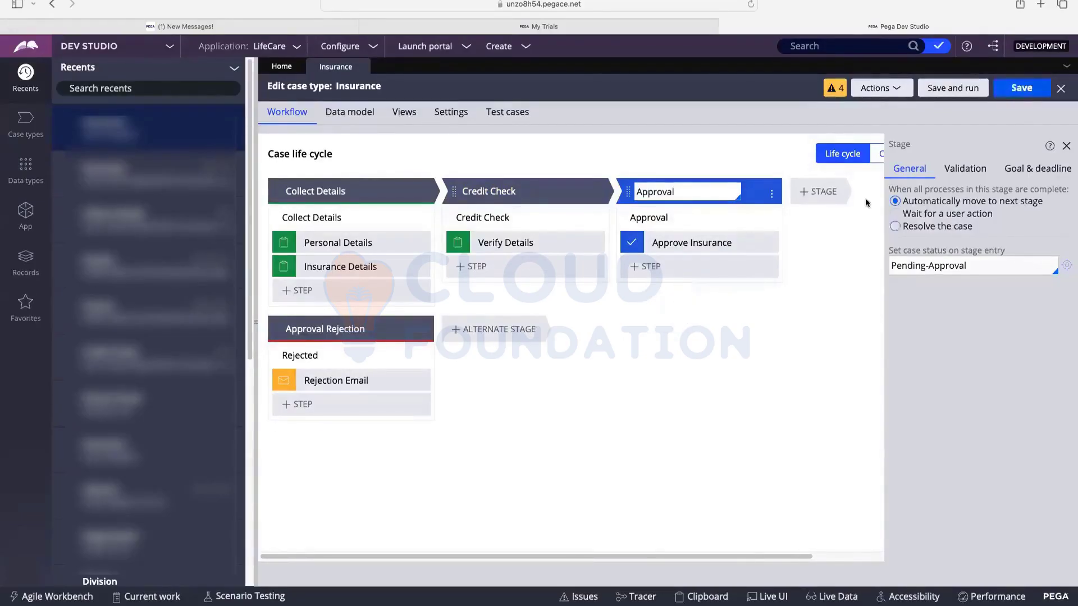
{"action": "left_click", "coordinate": [960, 87]}
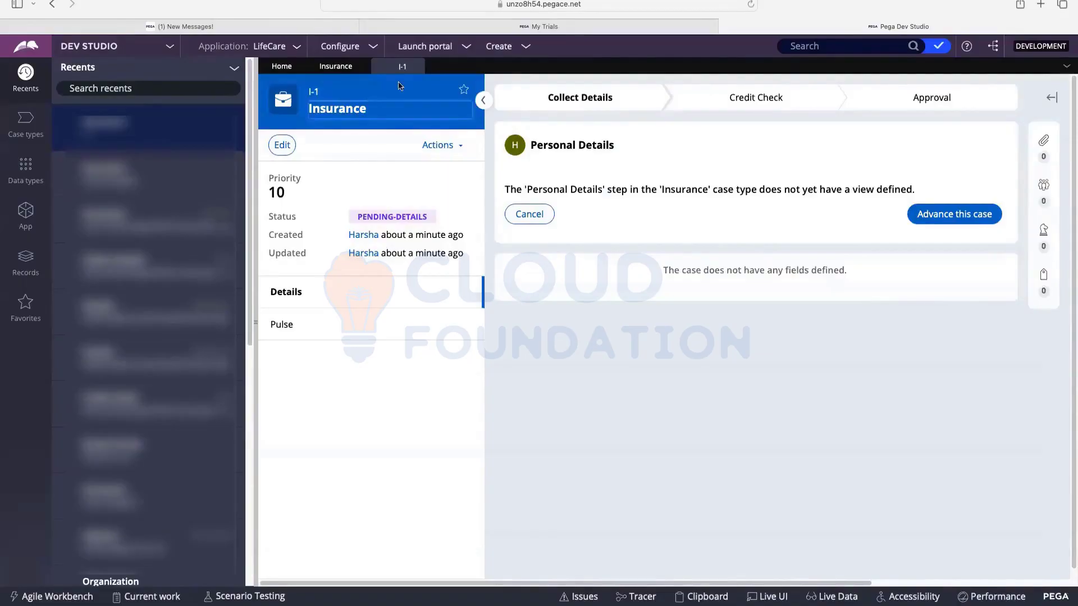
{"action": "left_click", "coordinate": [256, 238]}
Examine the new case's ID, priority and status in its summary
{"action": "left_click_drag", "start_coordinate": [53, 91], "coordinate": [95, 91]}
{"action": "left_click", "coordinate": [94, 90]}
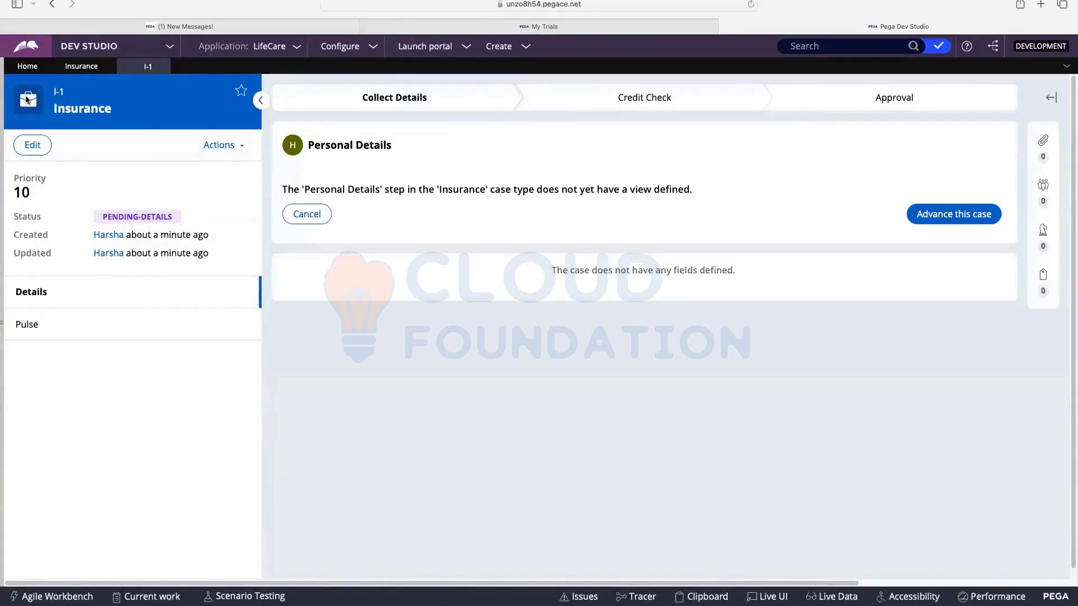
{"action": "double_click", "coordinate": [62, 92]}
{"action": "left_click", "coordinate": [74, 93]}
{"action": "double_click", "coordinate": [20, 192]}
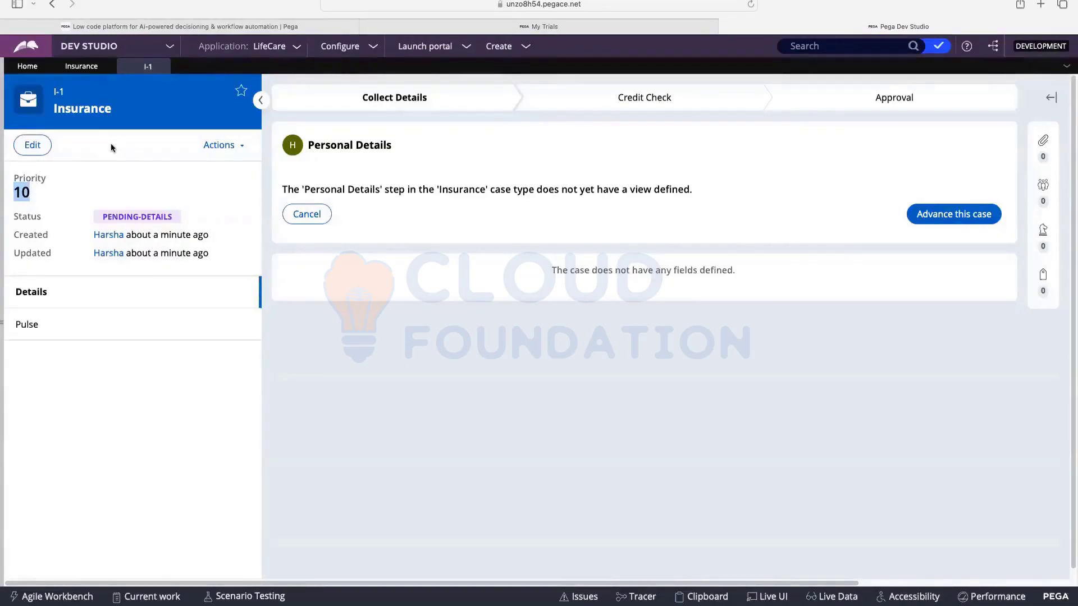
{"action": "left_click", "coordinate": [68, 190]}
{"action": "left_click_drag", "start_coordinate": [32, 192], "coordinate": [13, 192]}
{"action": "left_click", "coordinate": [35, 195]}
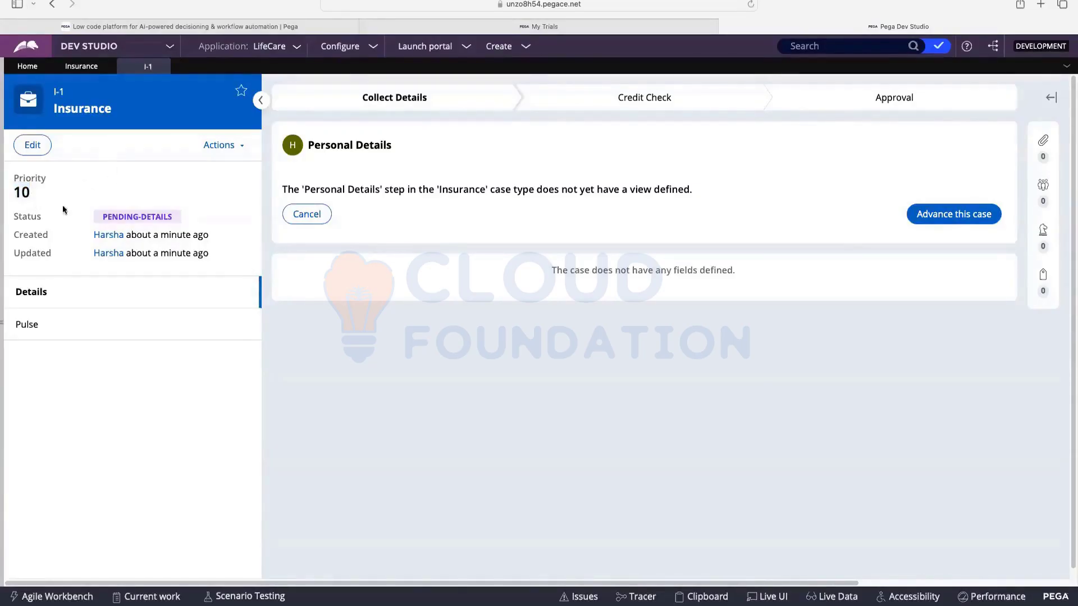
{"action": "triple_click", "coordinate": [166, 215]}
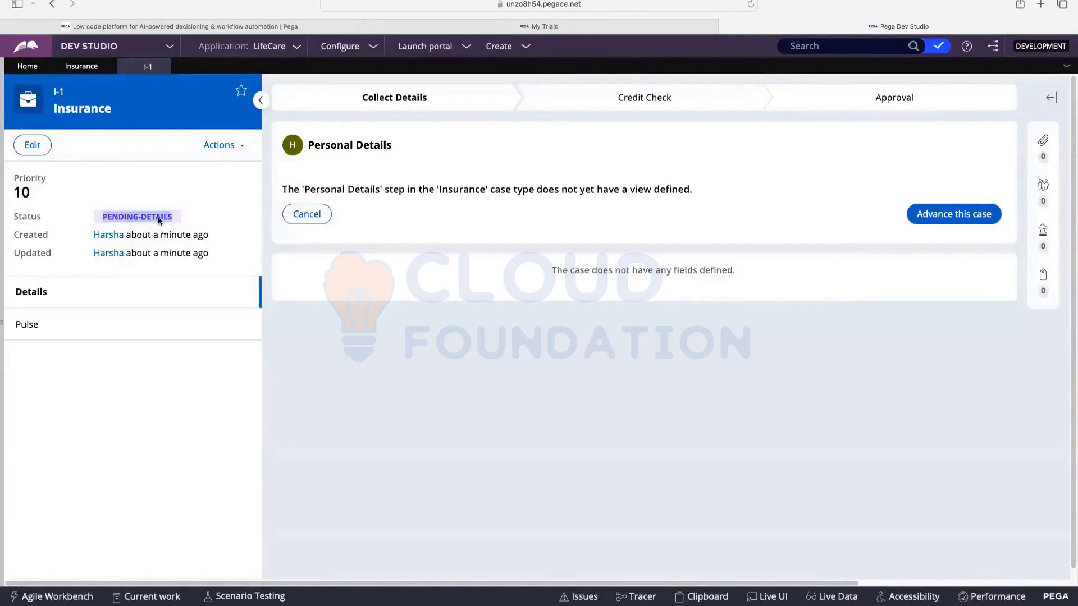
Compare the case's status with the entry status configured for the Collect Details stage, and check its last update
{"action": "left_click", "coordinate": [96, 65]}
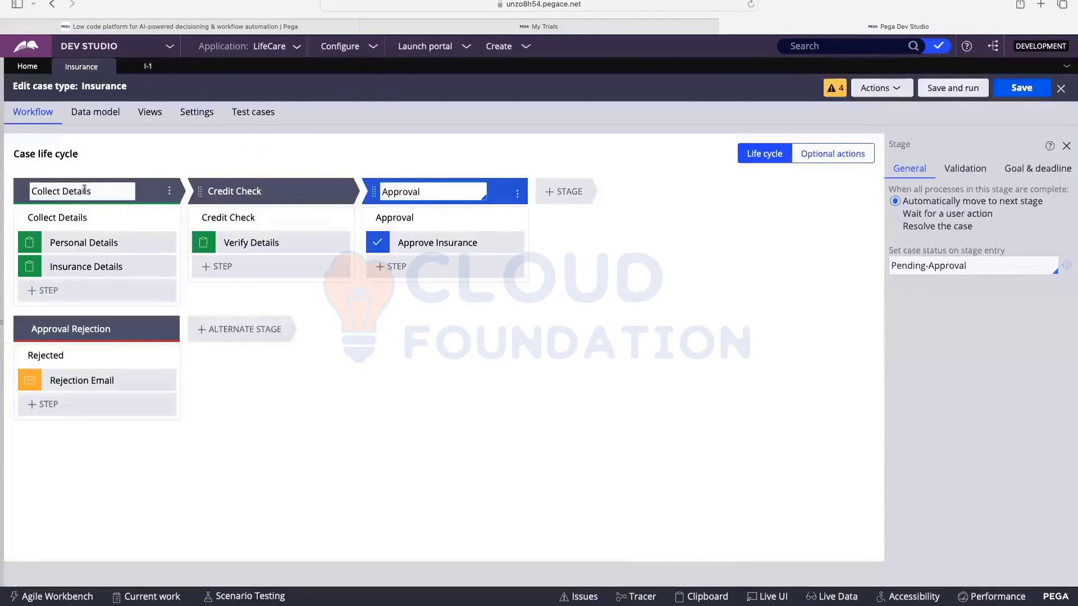
{"action": "left_click", "coordinate": [84, 191]}
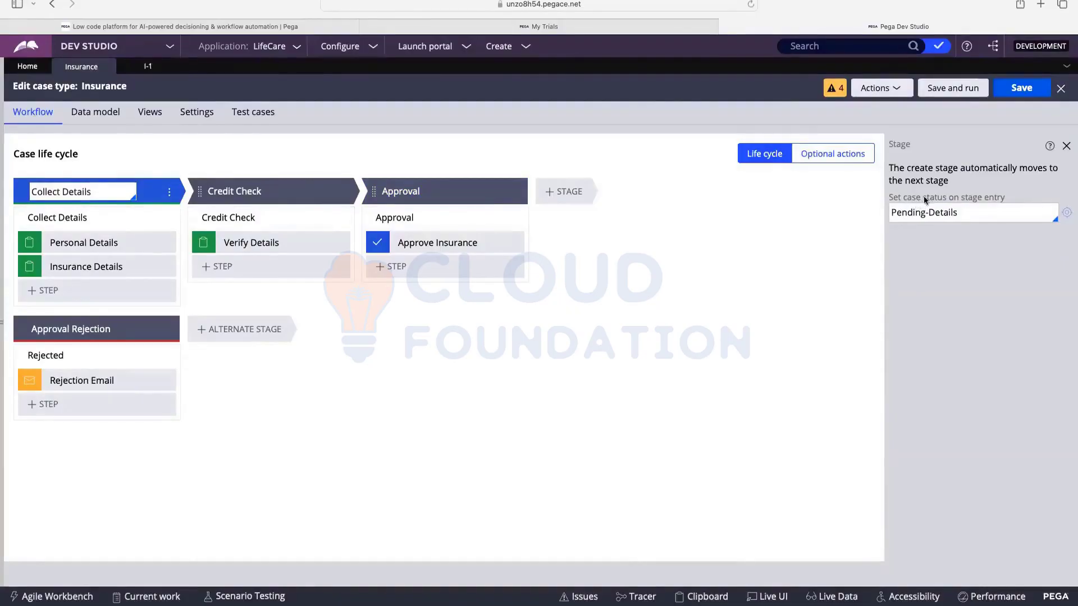
{"action": "left_click", "coordinate": [149, 67]}
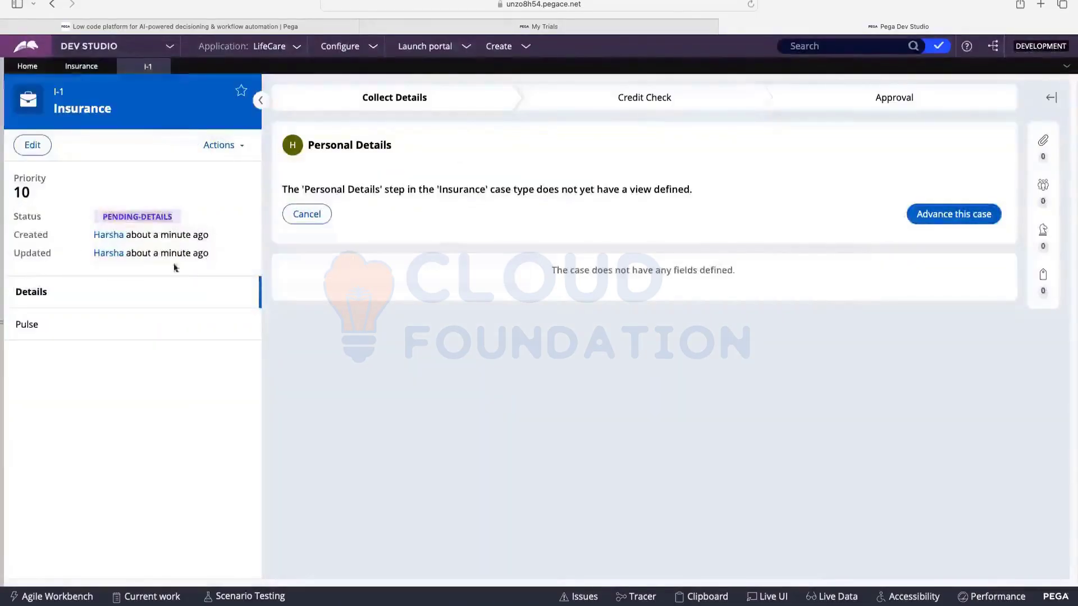
{"action": "triple_click", "coordinate": [110, 216]}
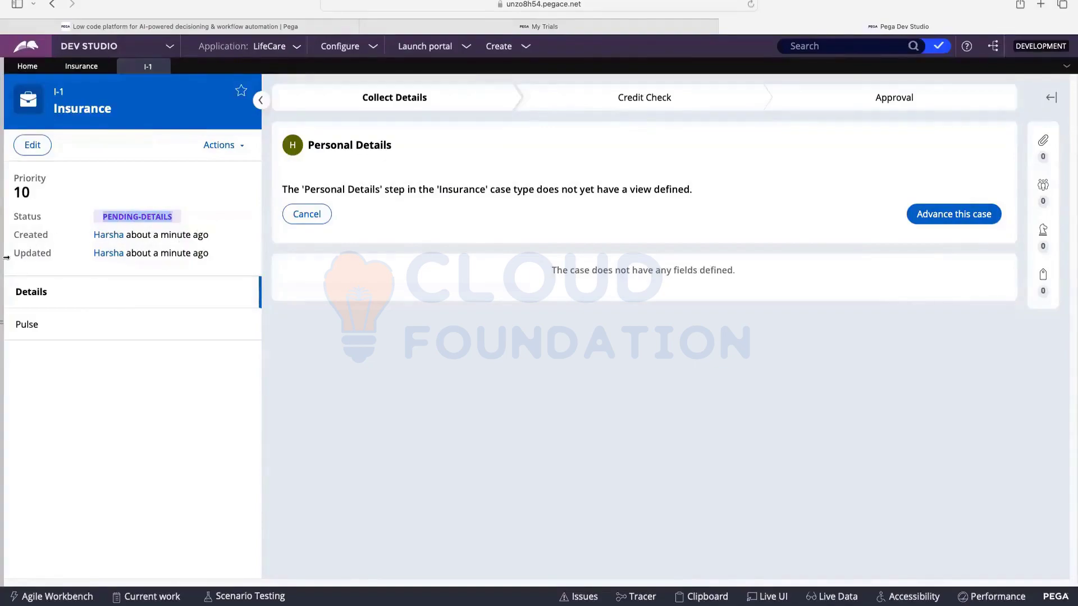
{"action": "left_click_drag", "start_coordinate": [142, 254], "coordinate": [209, 253]}
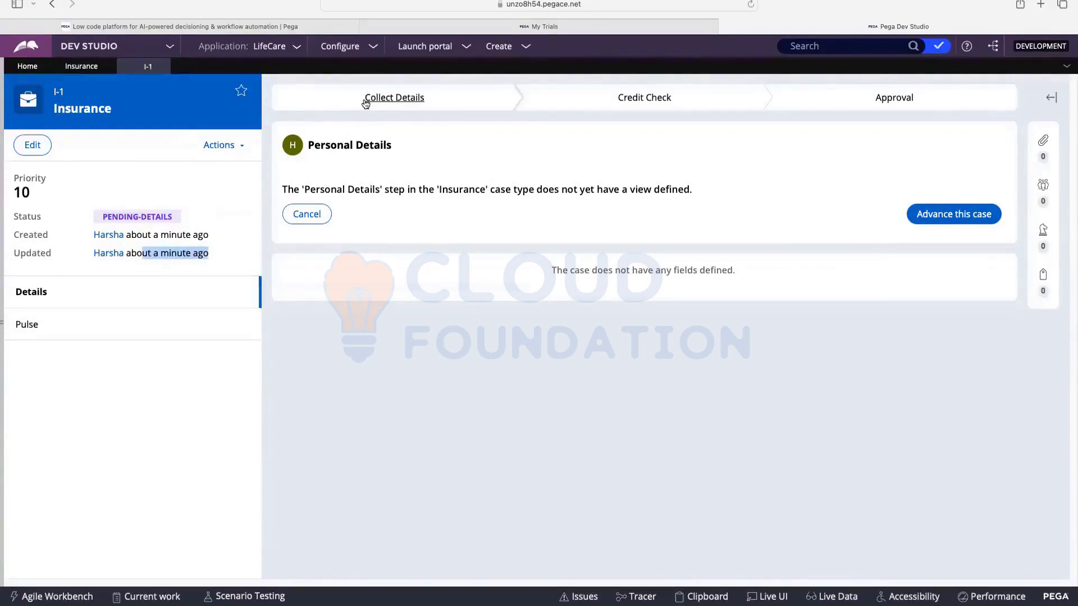
Check the Personal Details step against the case type's workflow and advance the case past it
{"action": "left_click", "coordinate": [430, 102]}
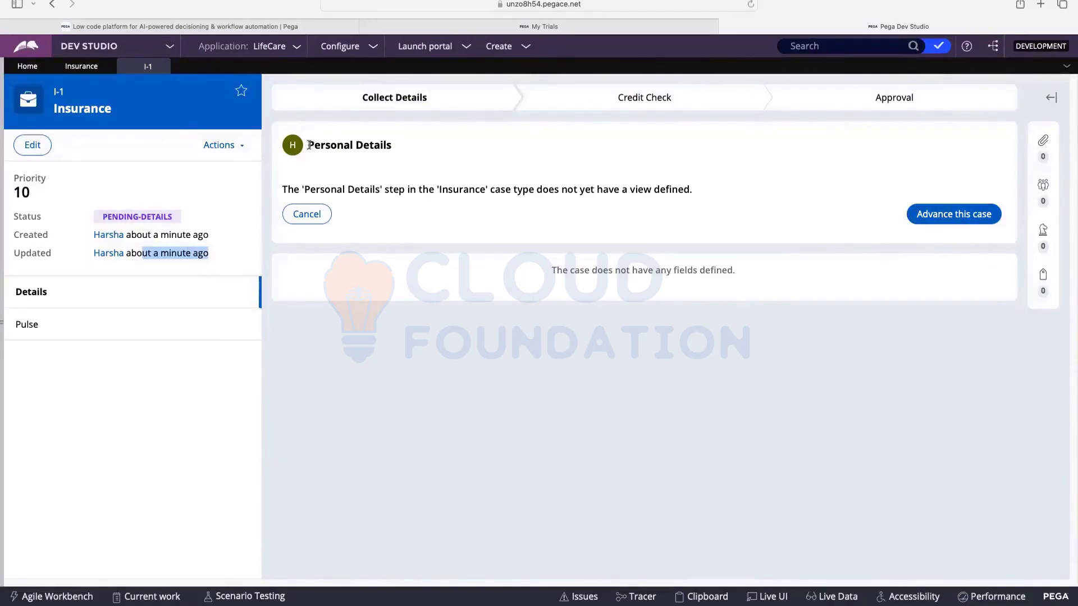
{"action": "left_click_drag", "start_coordinate": [309, 145], "coordinate": [391, 145]}
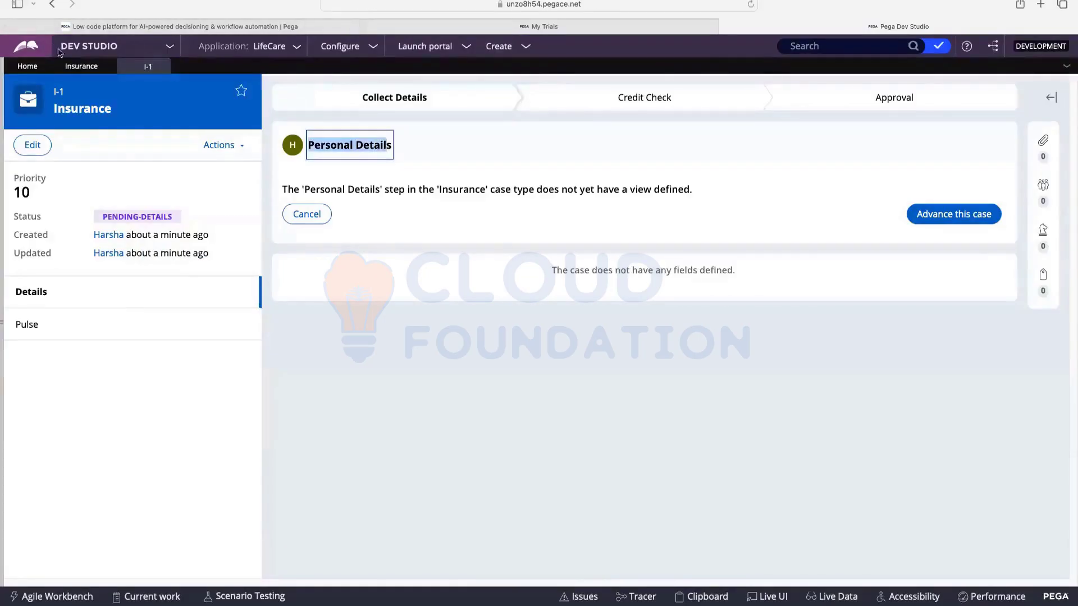
{"action": "left_click", "coordinate": [81, 66]}
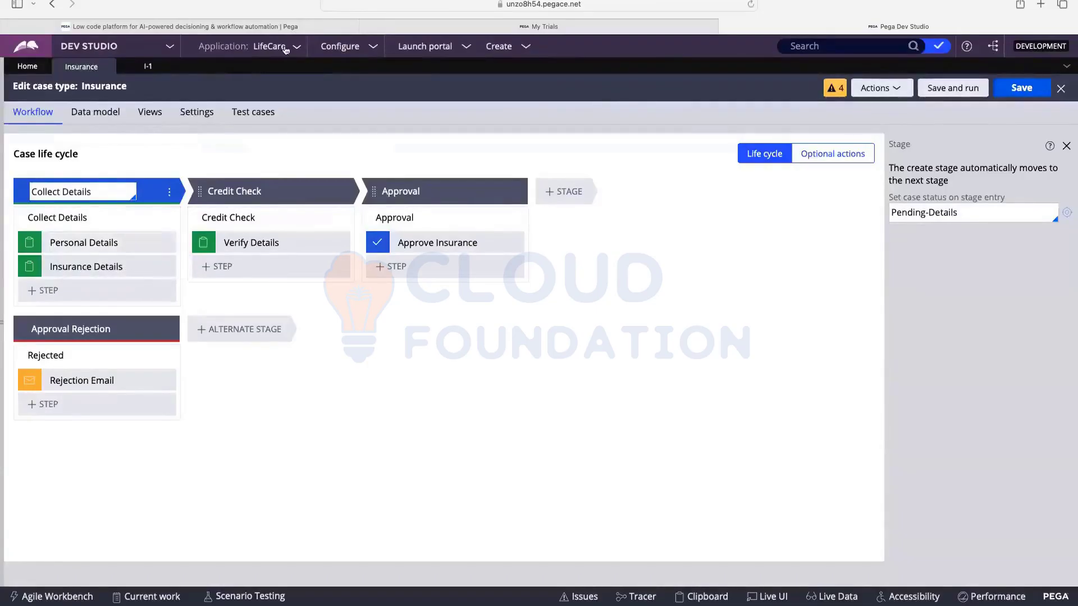
{"action": "left_click", "coordinate": [147, 67]}
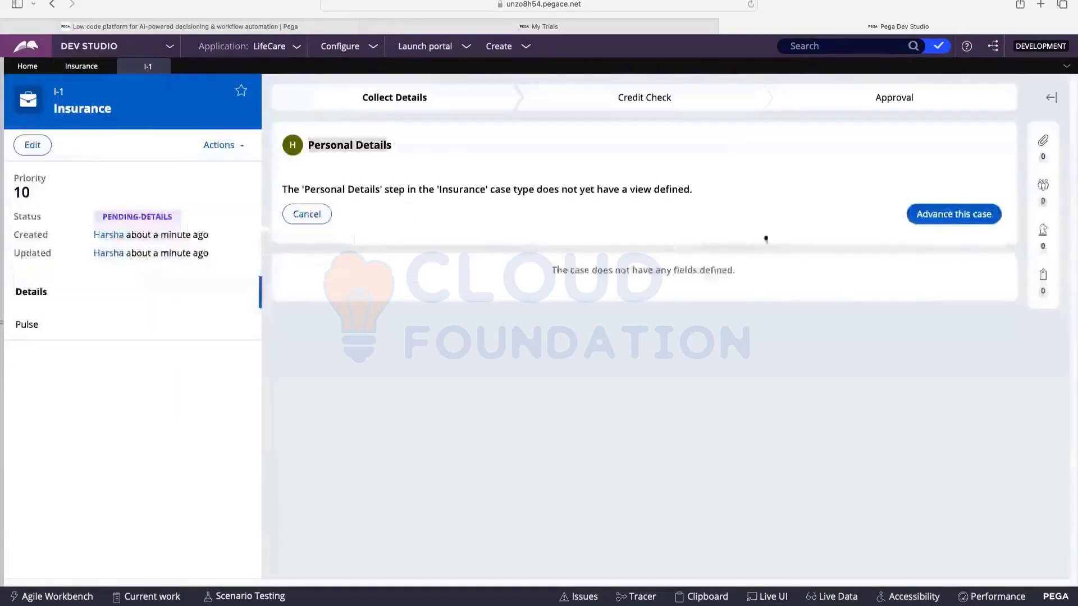
{"action": "left_click", "coordinate": [975, 220]}
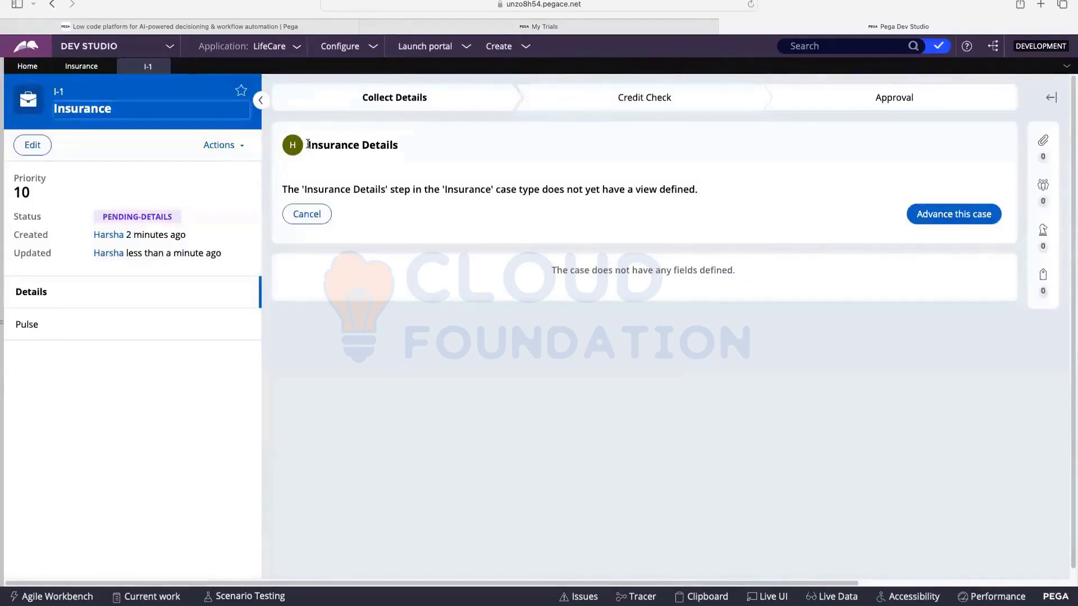
Check the Insurance Details step against the workflow and advance the case to the Credit Check stage
{"action": "left_click", "coordinate": [84, 67]}
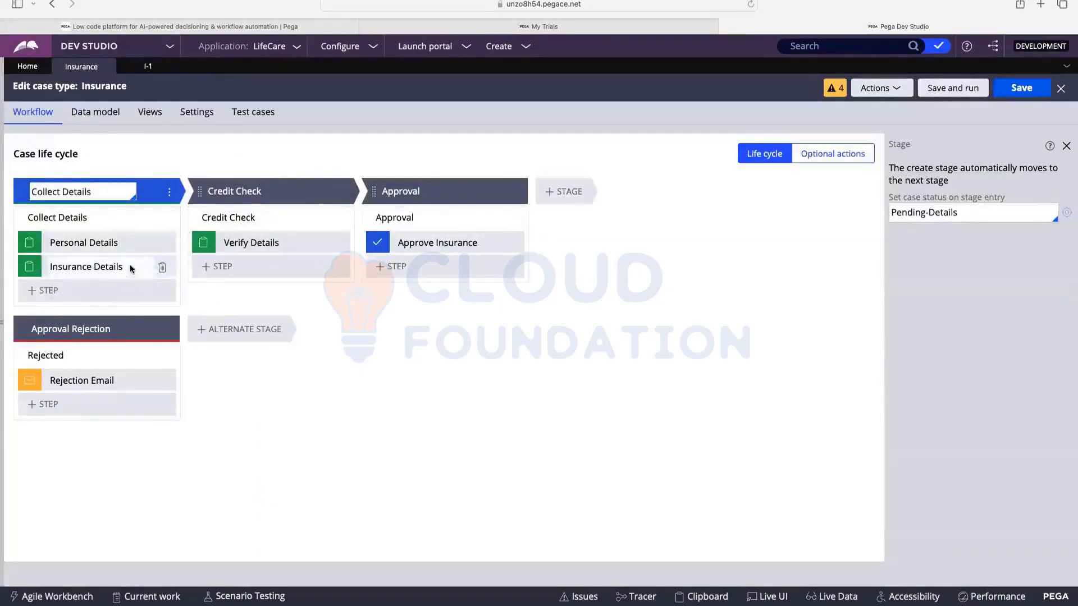
{"action": "left_click", "coordinate": [158, 67]}
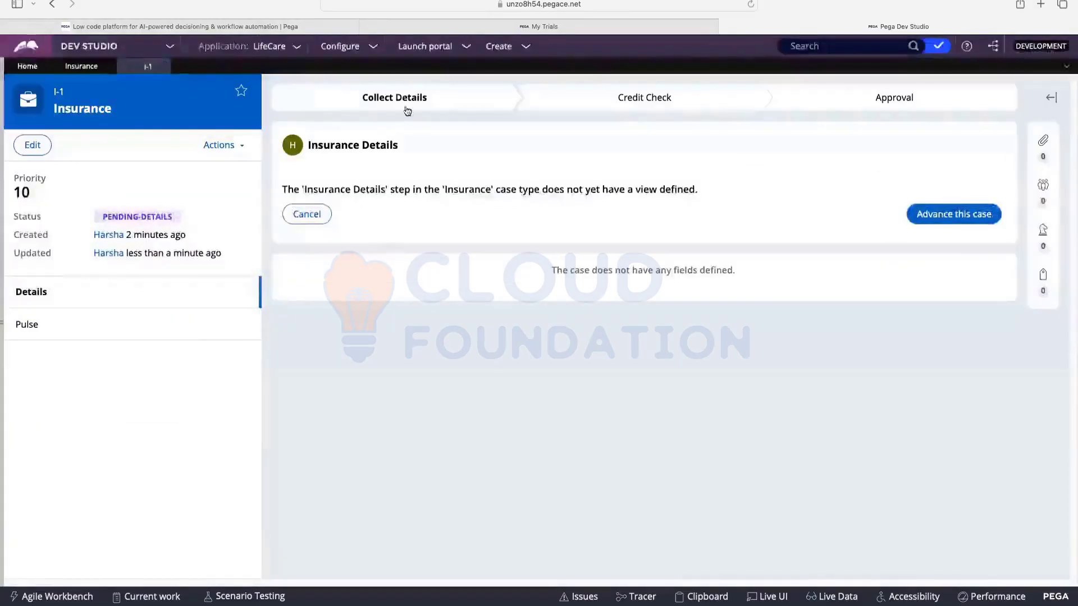
{"action": "left_click", "coordinate": [949, 221]}
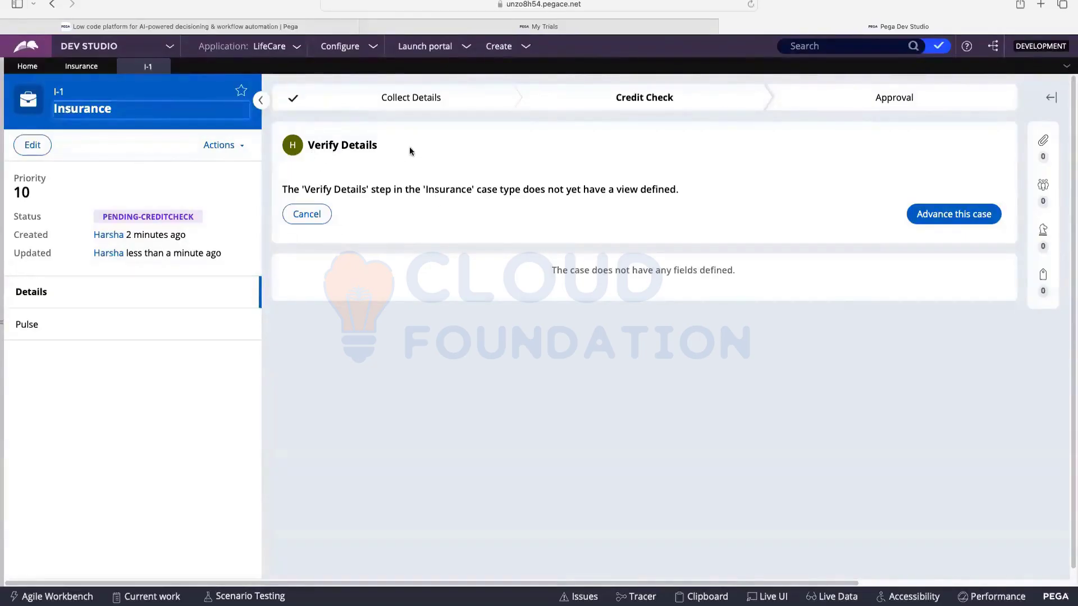
Review the Verify Details step's settings in the workflow and advance the case to the Approval stage
{"action": "left_click", "coordinate": [81, 66]}
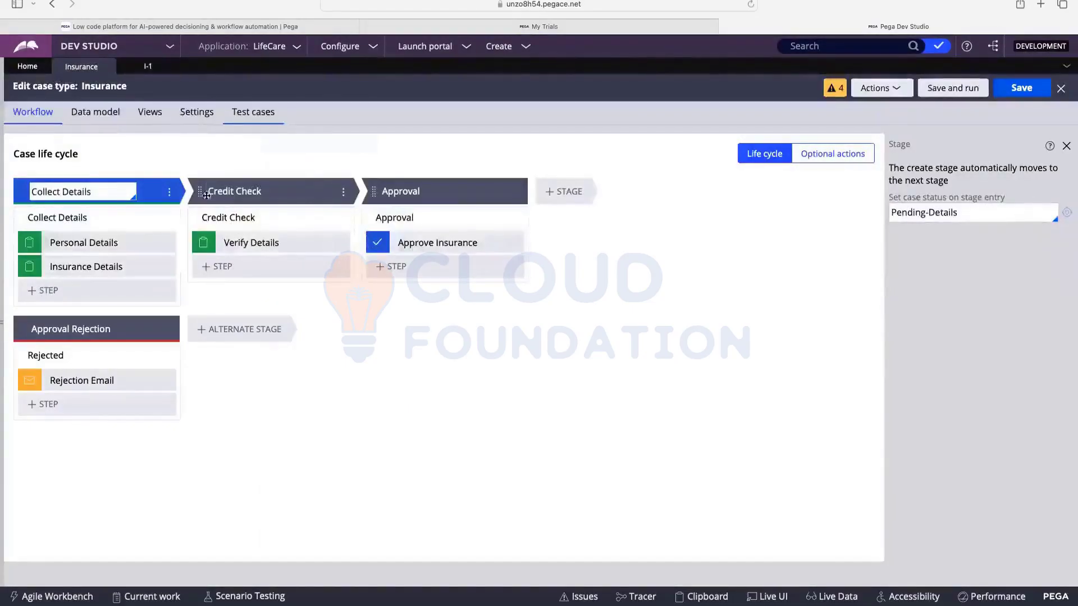
{"action": "mouse_move", "coordinate": [293, 199]}
{"action": "left_click", "coordinate": [281, 243]}
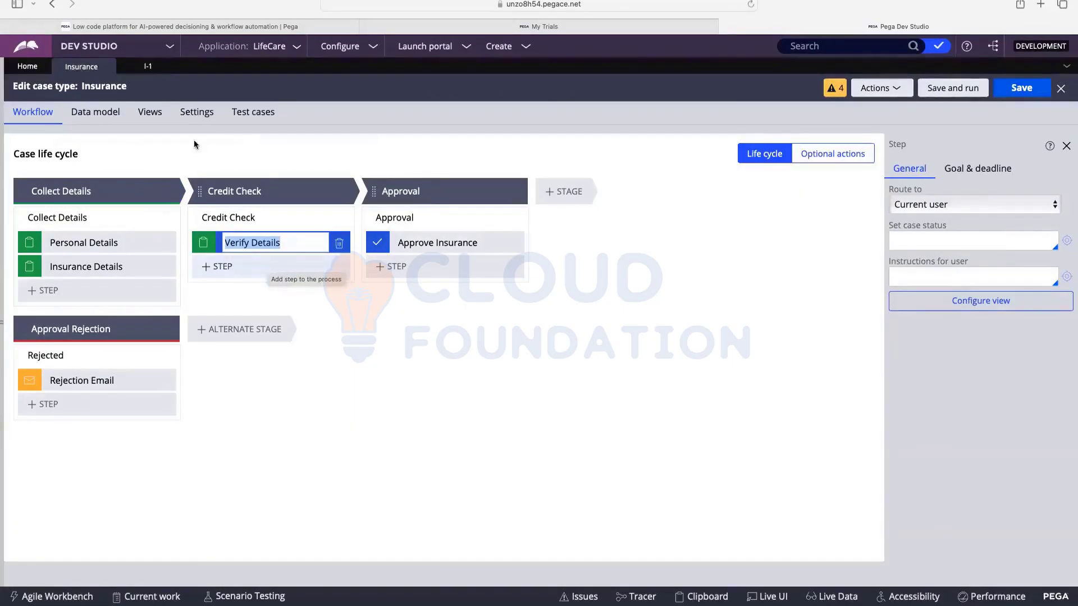
{"action": "left_click", "coordinate": [135, 64]}
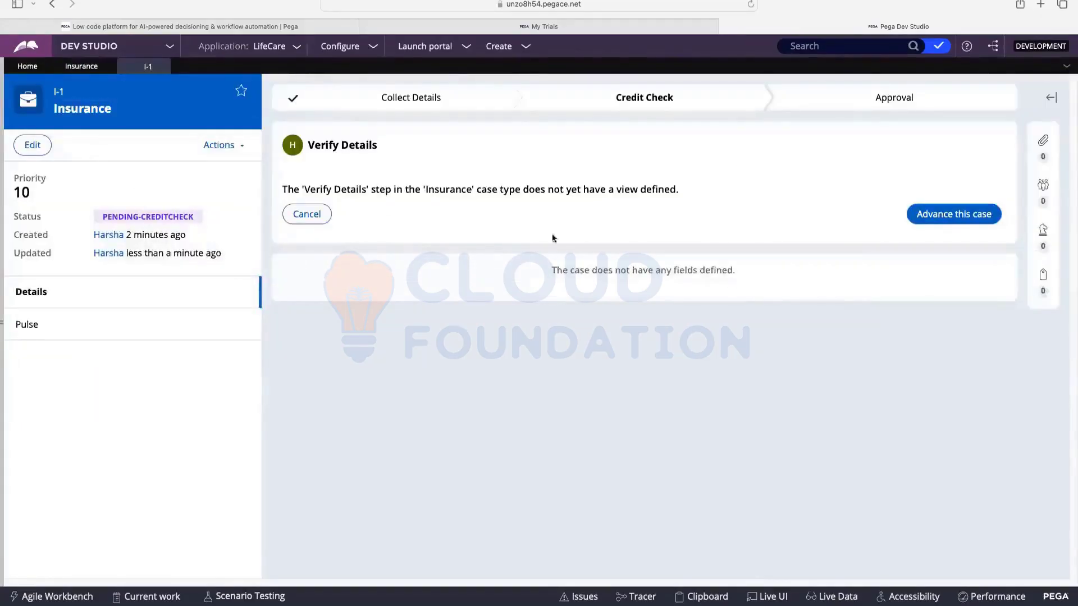
{"action": "left_click", "coordinate": [947, 214]}
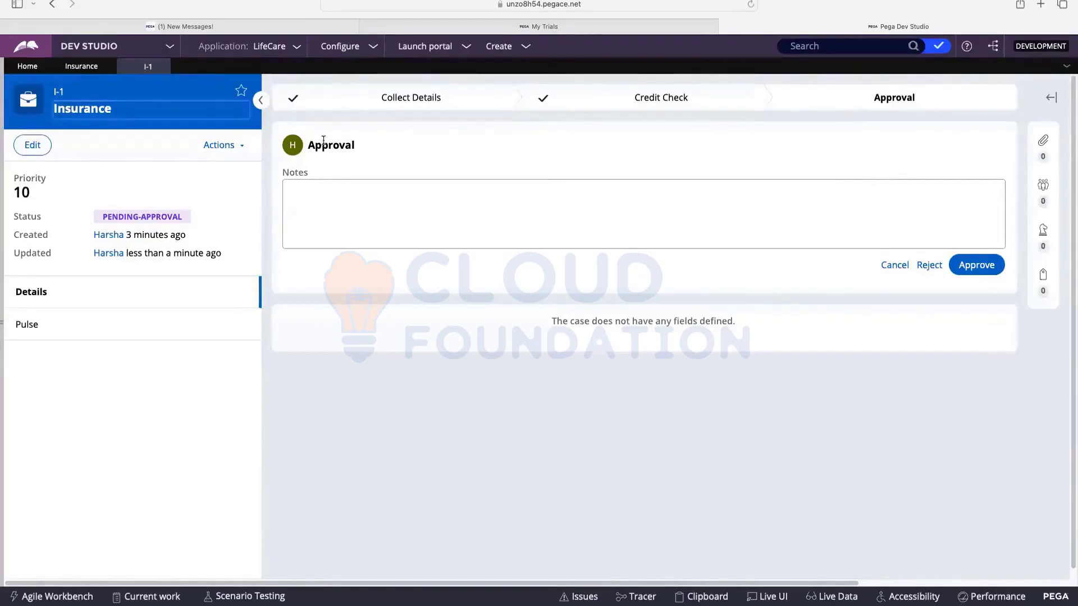
Check the Approval stage in the workflow and approve the insurance case without notes
{"action": "left_click", "coordinate": [84, 66]}
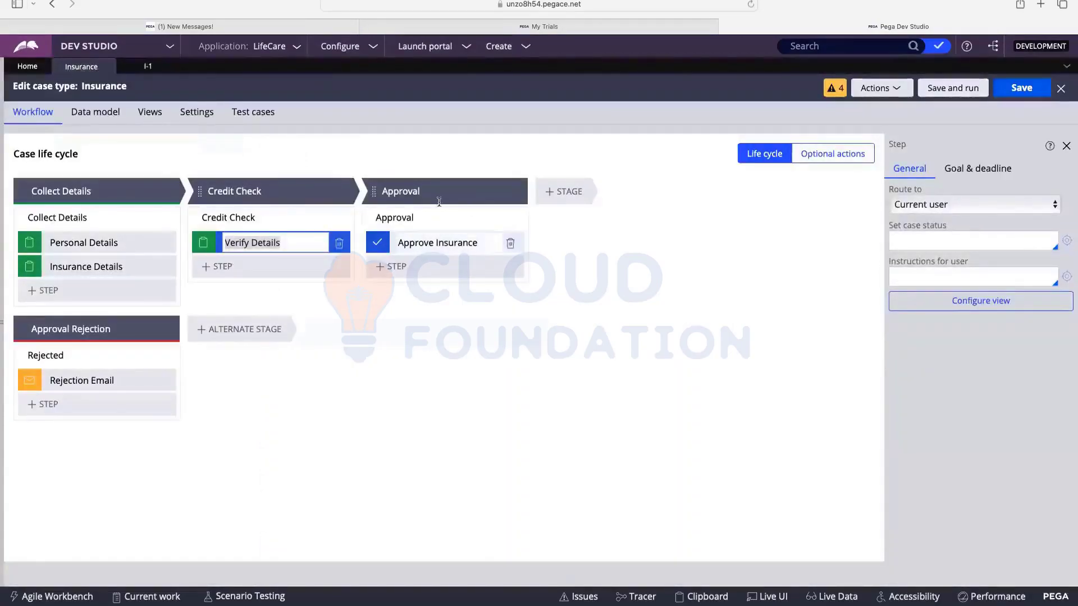
{"action": "left_click", "coordinate": [147, 67]}
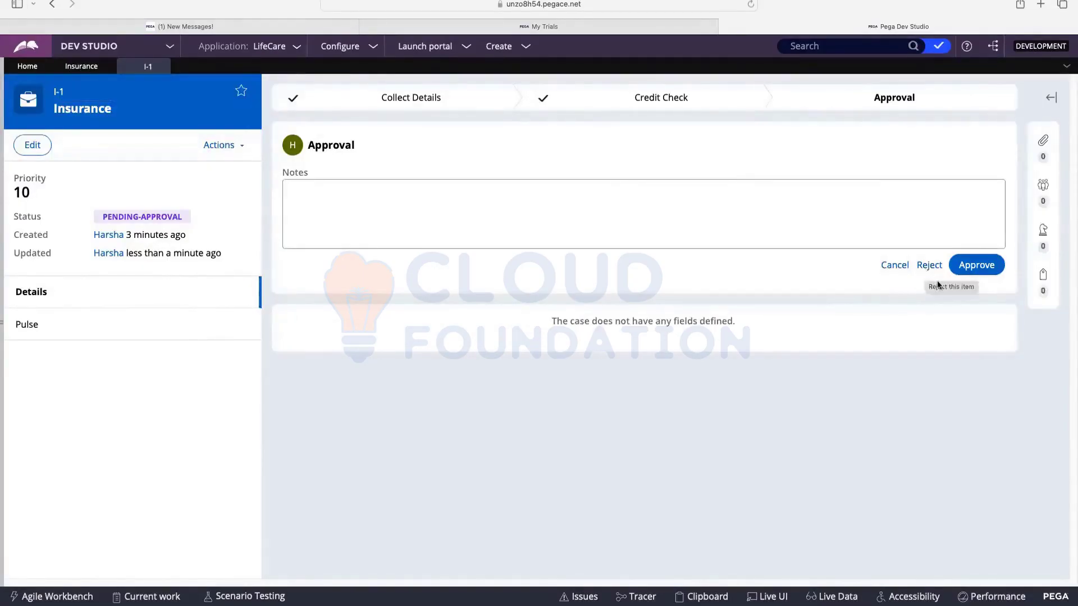
{"action": "left_click", "coordinate": [966, 267]}
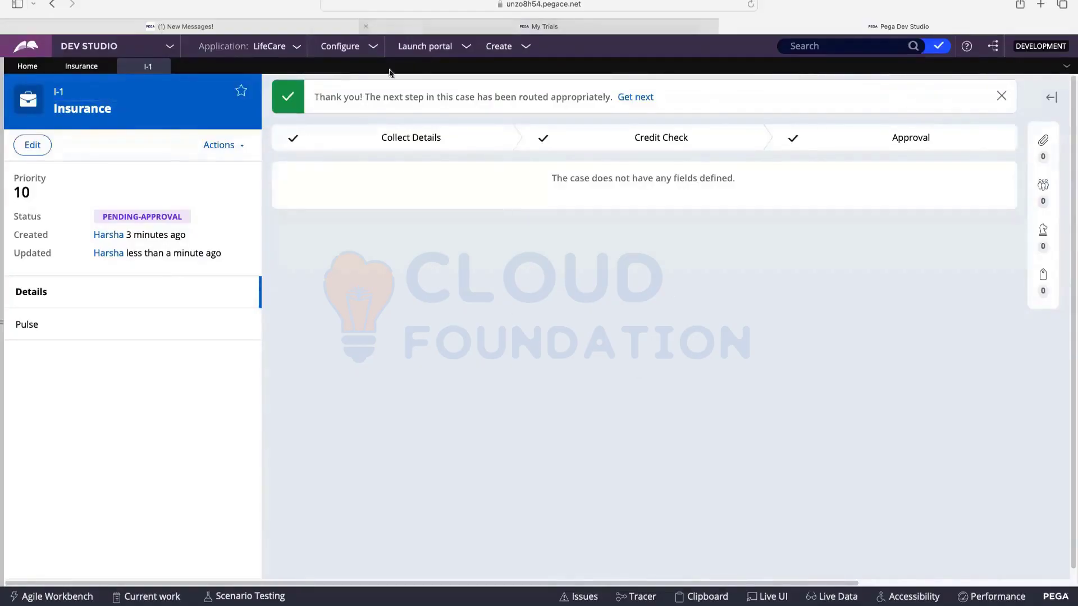
Create a new Insurance case from the Insurance case type to test the rejection path
{"action": "left_click", "coordinate": [81, 66]}
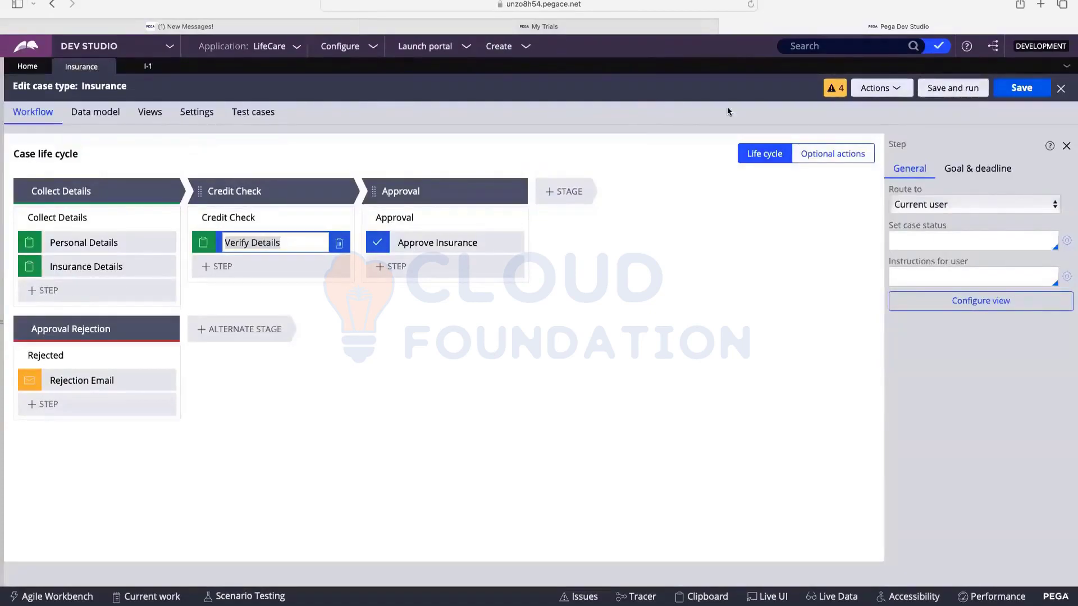
{"action": "left_click", "coordinate": [517, 52]}
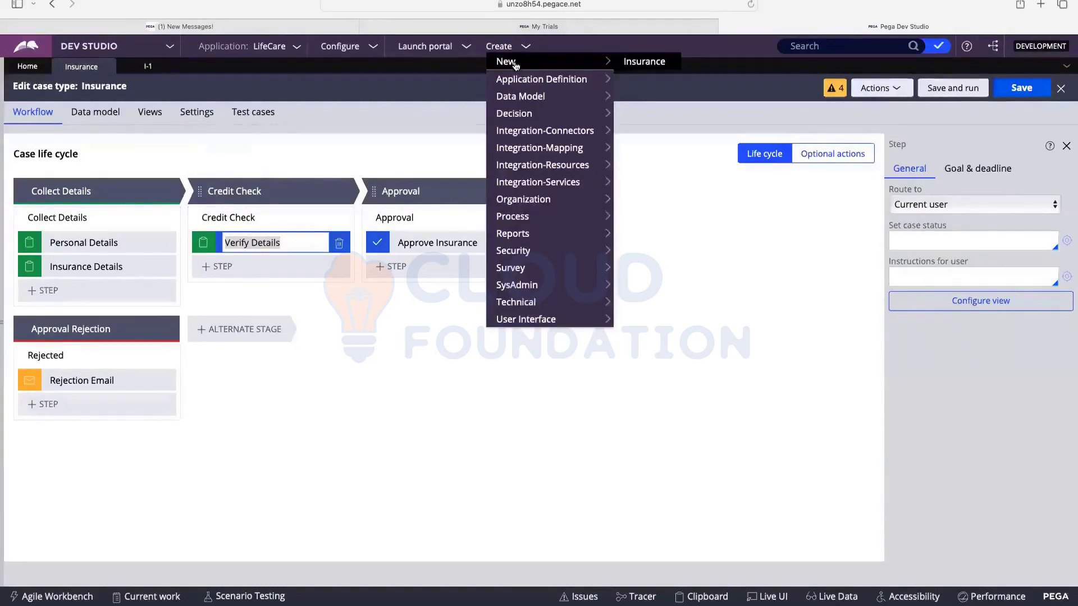
{"action": "left_click", "coordinate": [514, 63]}
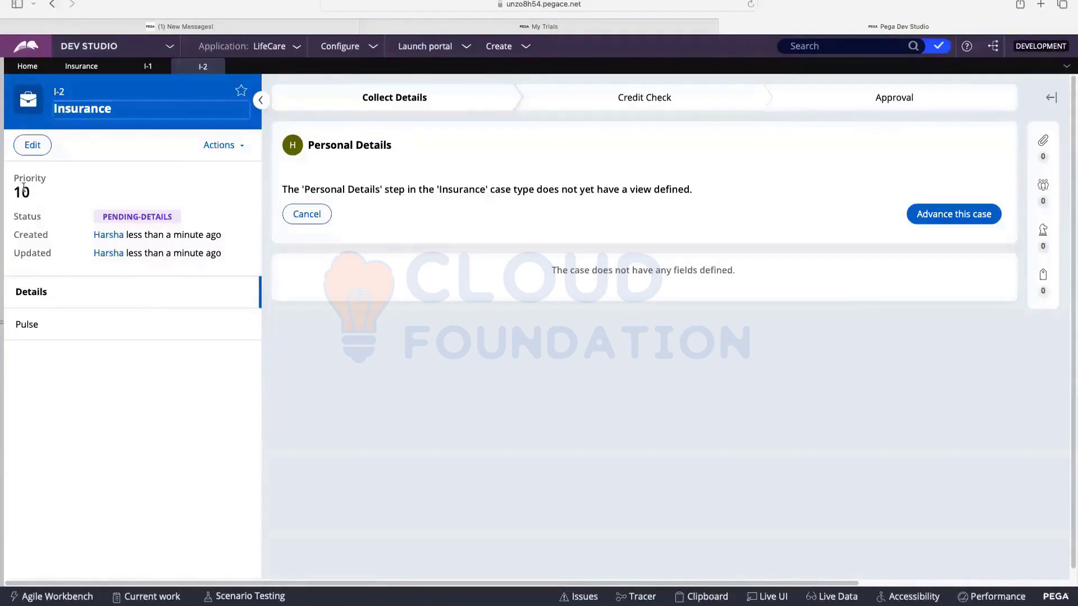
Advance the new case through Personal Details, Insurance Details and Verify Details, and reject it at the Approval stage without notes
{"action": "left_click", "coordinate": [954, 219]}
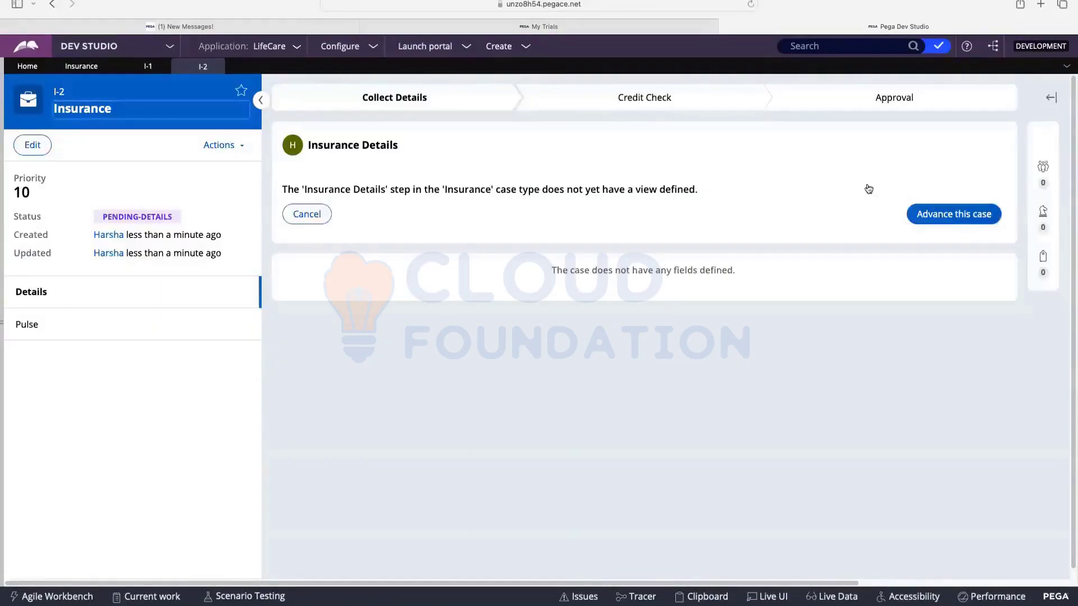
{"action": "left_click", "coordinate": [949, 217]}
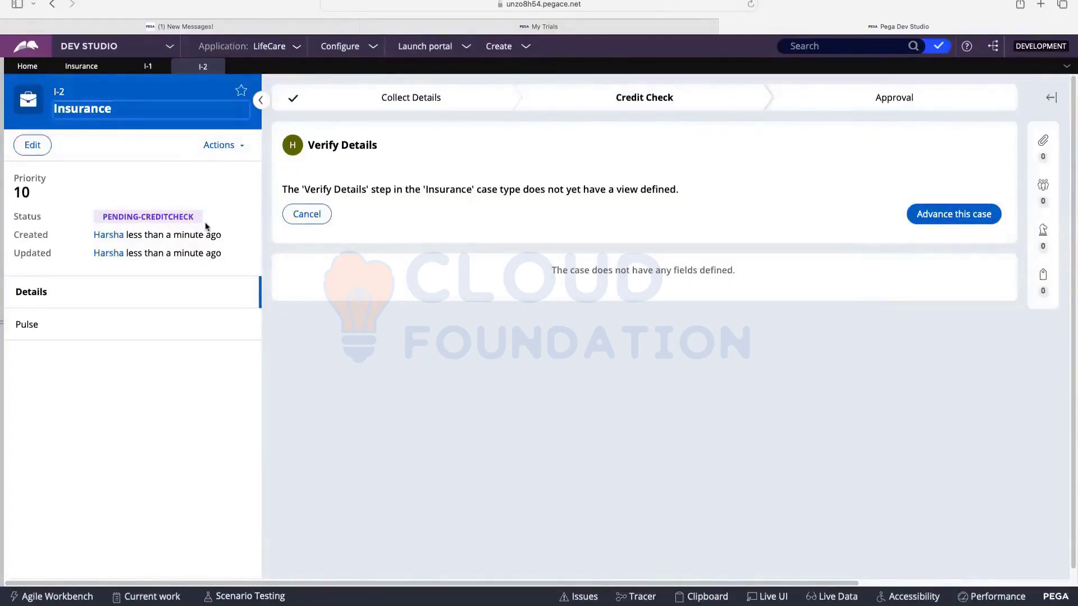
{"action": "left_click", "coordinate": [931, 216]}
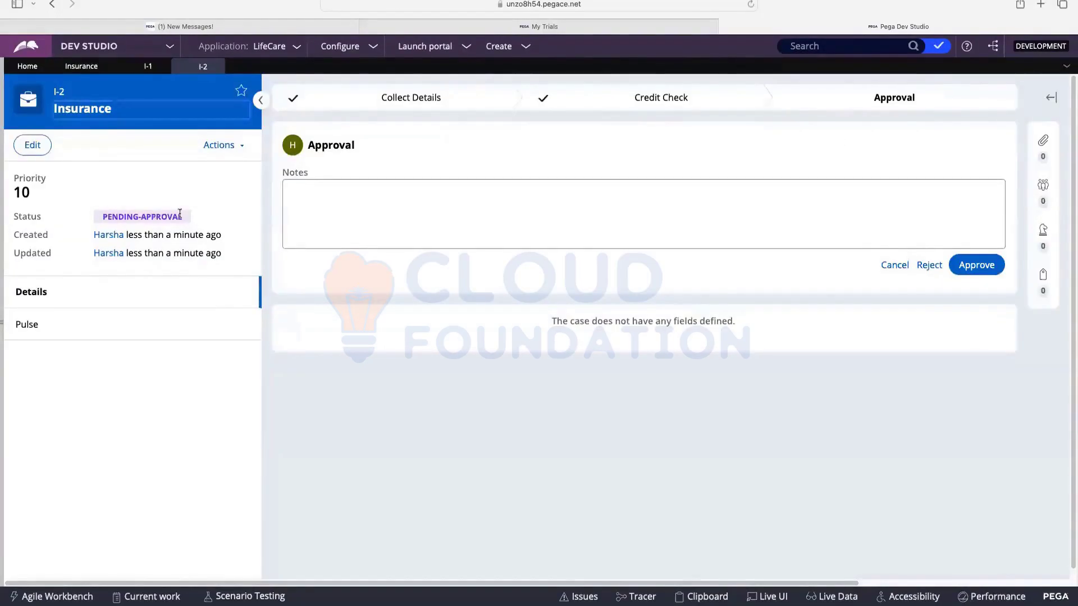
{"action": "left_click", "coordinate": [929, 266]}
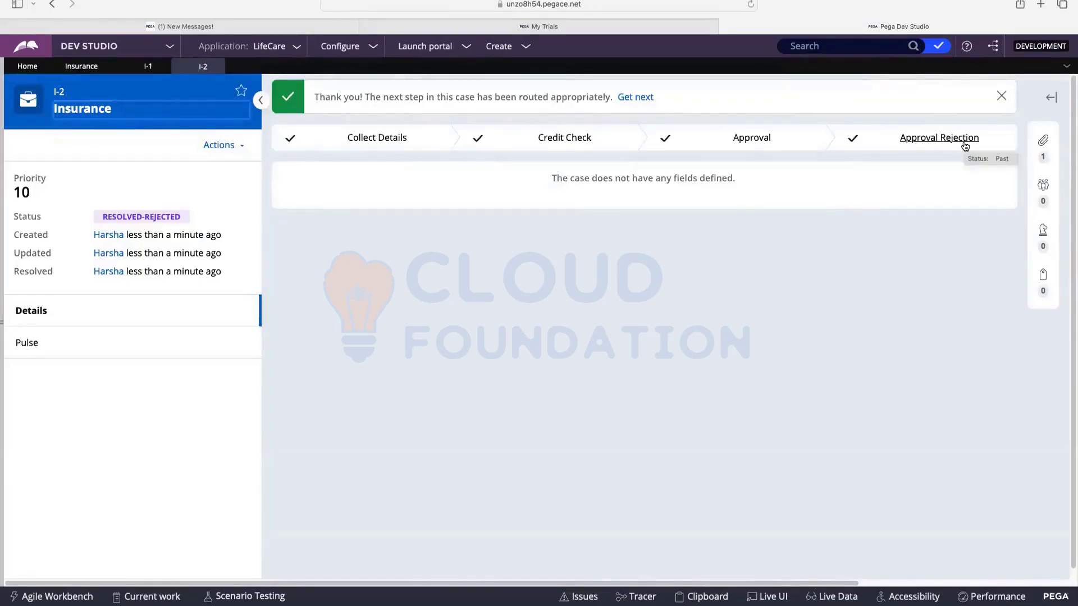
Return to the Insurance case type, save it, and close the two open test cases
{"action": "left_click", "coordinate": [83, 69]}
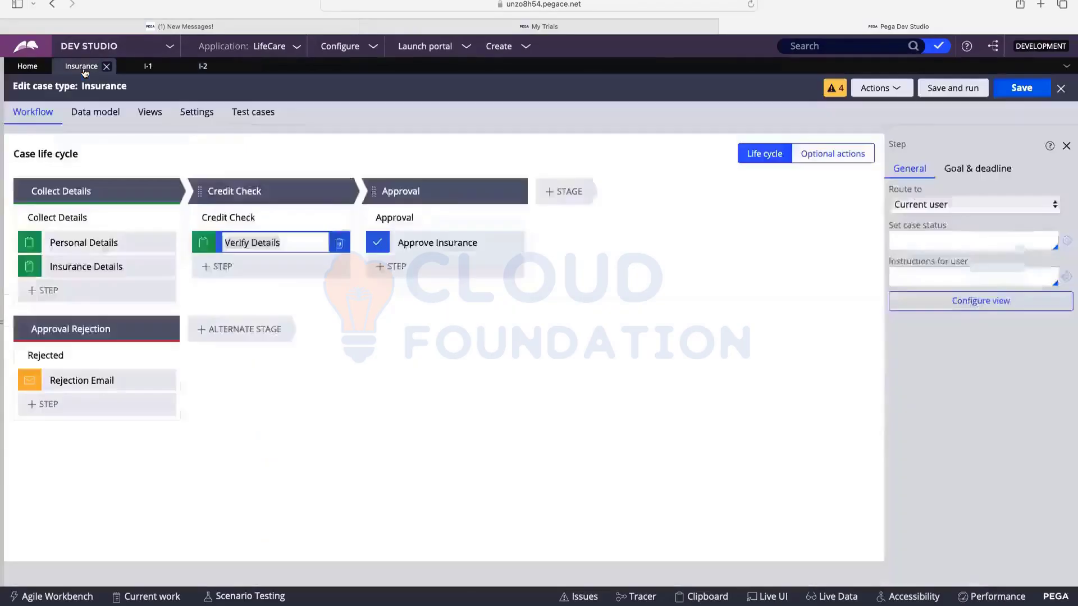
{"action": "left_click", "coordinate": [1017, 91]}
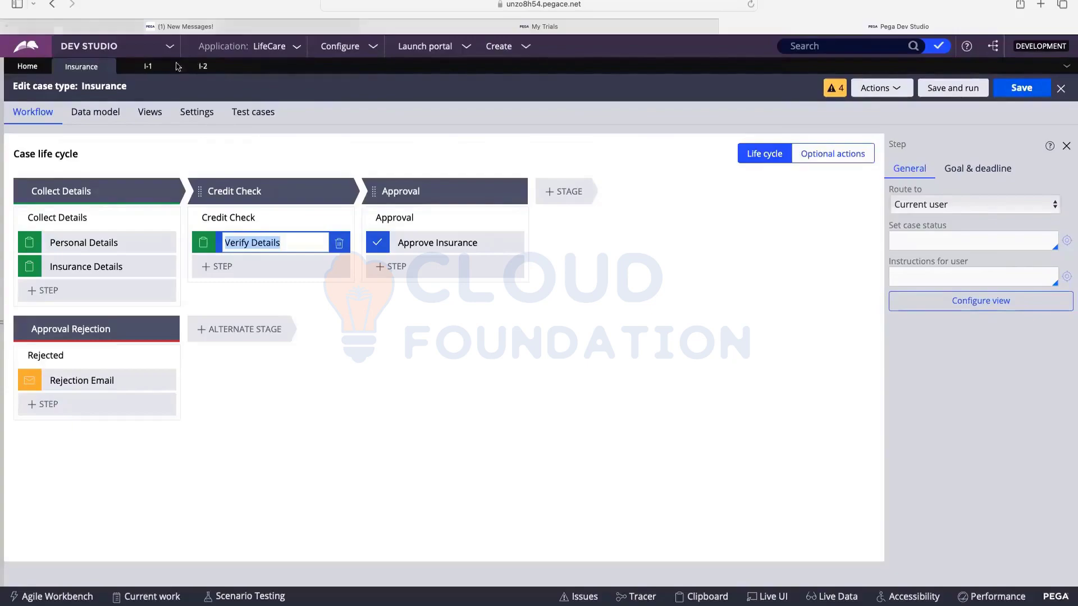
{"action": "left_click", "coordinate": [216, 67]}
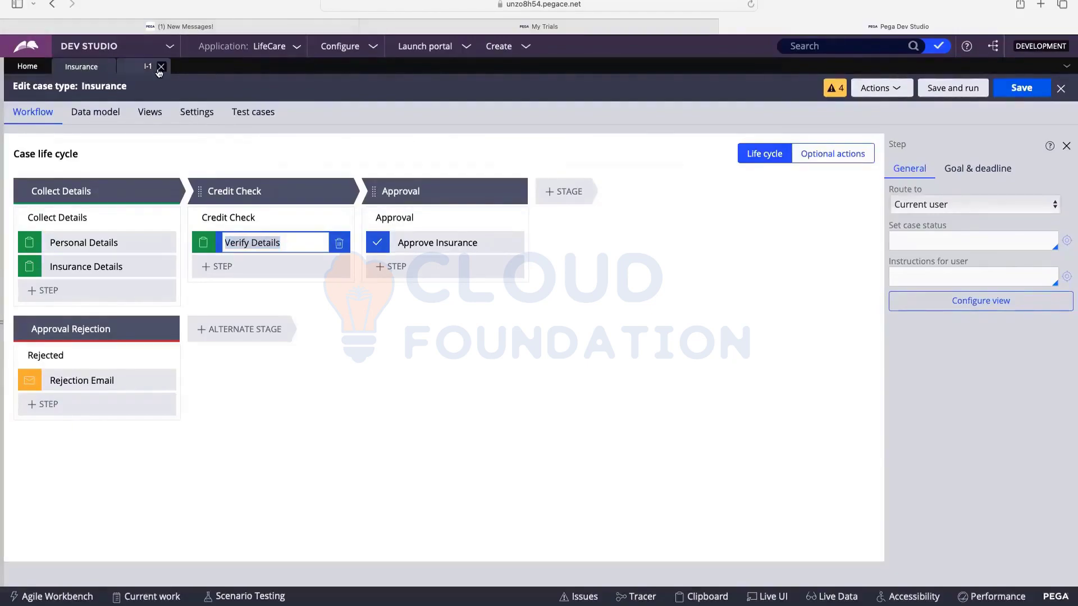
{"action": "left_click", "coordinate": [162, 67]}
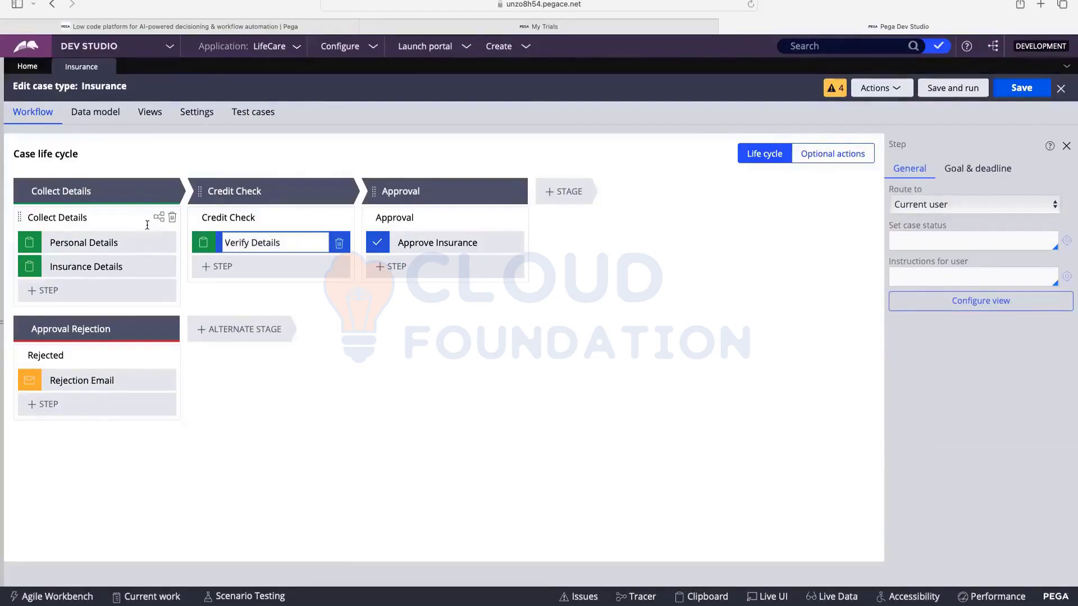
Open the Collect Details process of the Insurance workflow as a full flow rule
{"action": "left_click", "coordinate": [159, 217]}
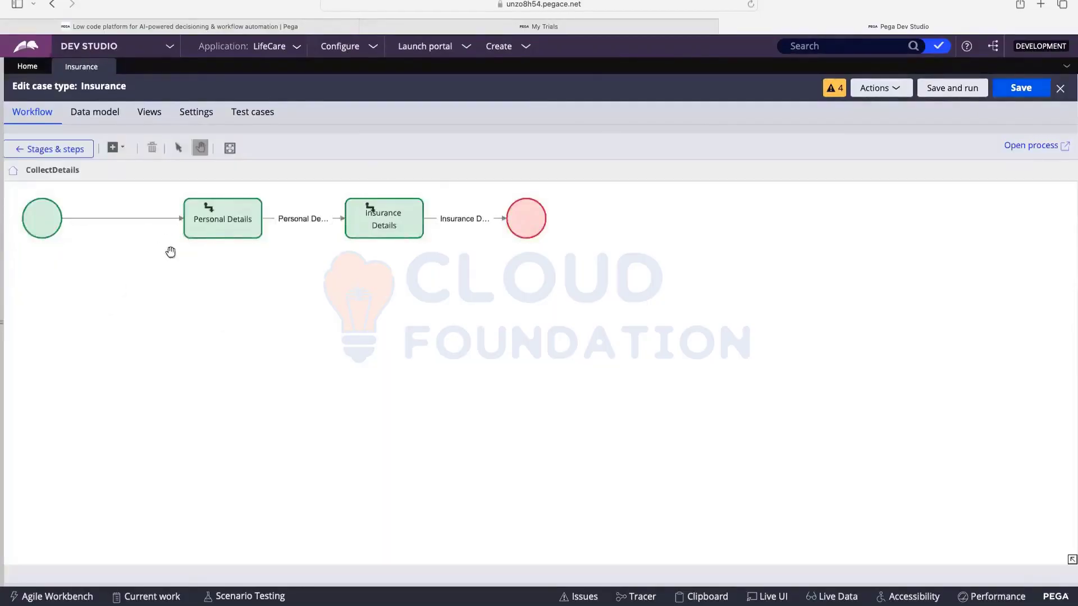
{"action": "left_click", "coordinate": [224, 223]}
{"action": "left_click", "coordinate": [1051, 174]}
{"action": "left_click", "coordinate": [1022, 146]}
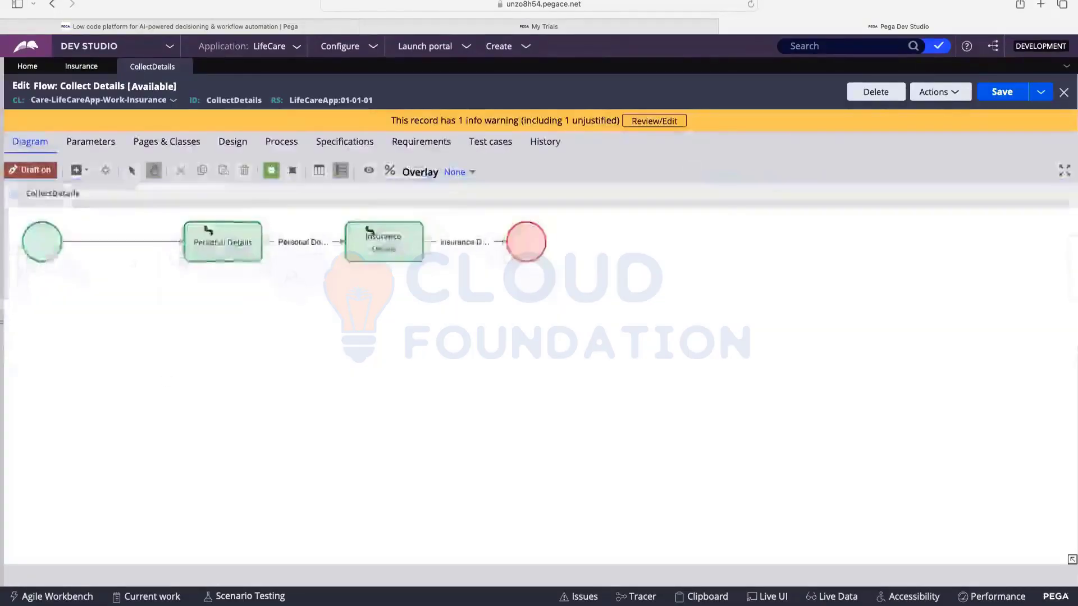
Open the Personal Details assignment's properties in the flow and review its routing options, keeping Current operator
{"action": "left_click", "coordinate": [218, 243]}
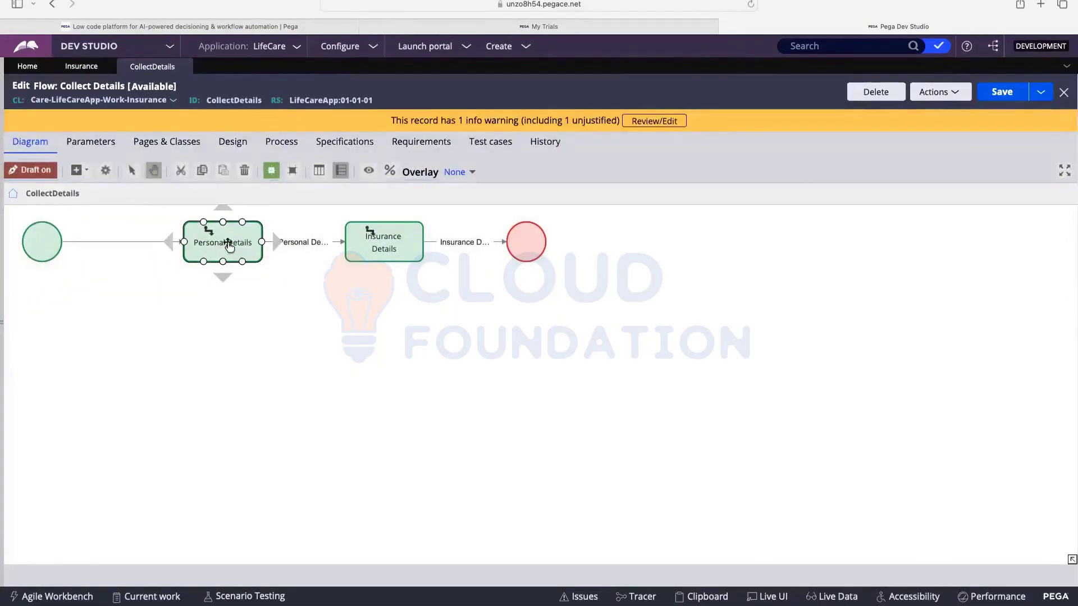
{"action": "left_click", "coordinate": [358, 244]}
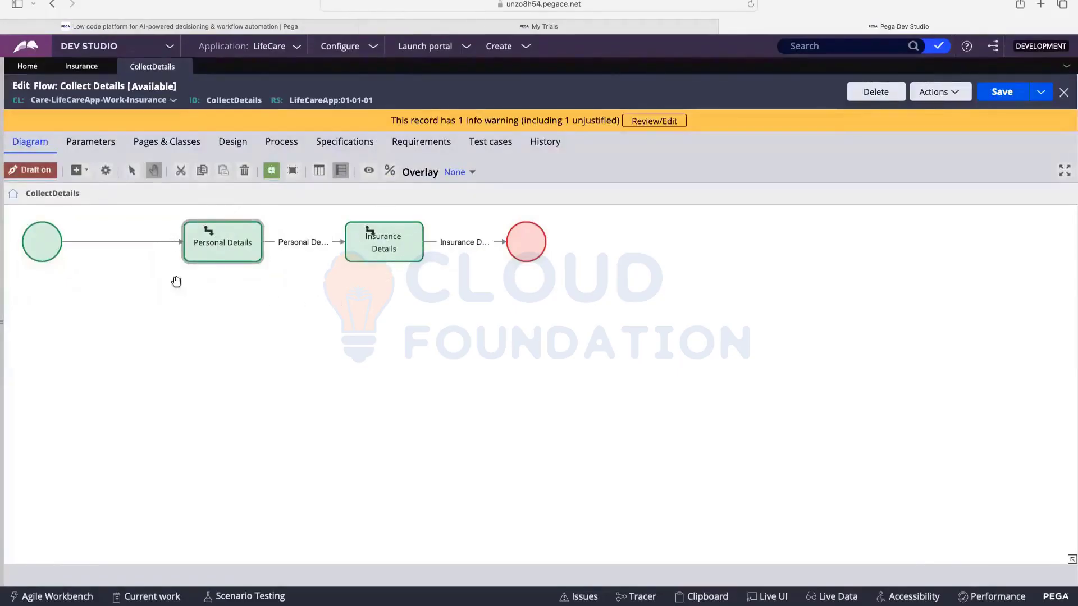
{"action": "double_click", "coordinate": [212, 242]}
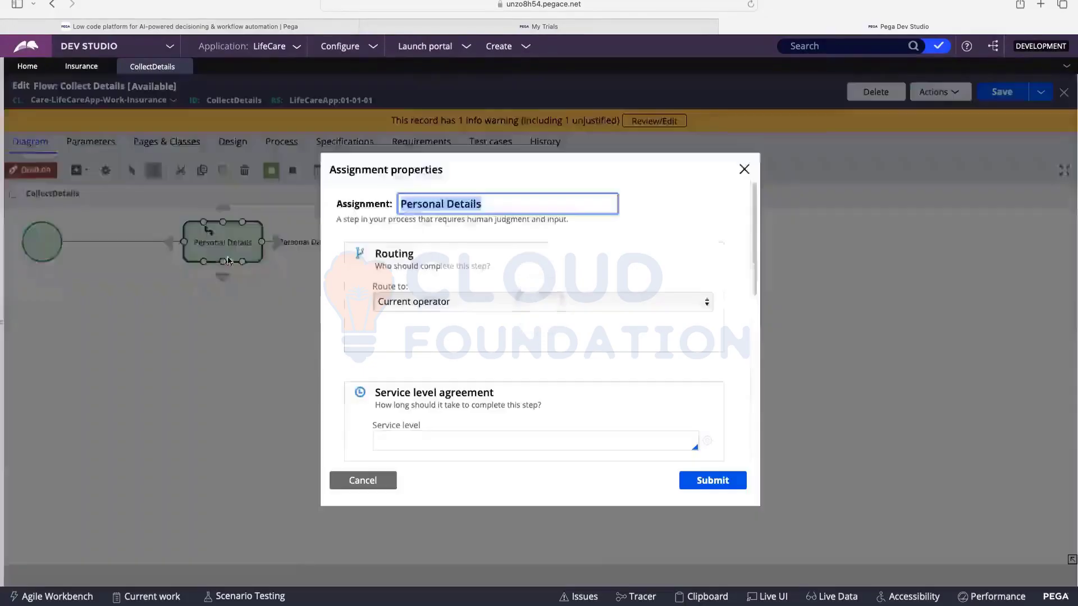
{"action": "scroll", "coordinate": [422, 253], "scroll_direction": "down", "scroll_amount": 1}
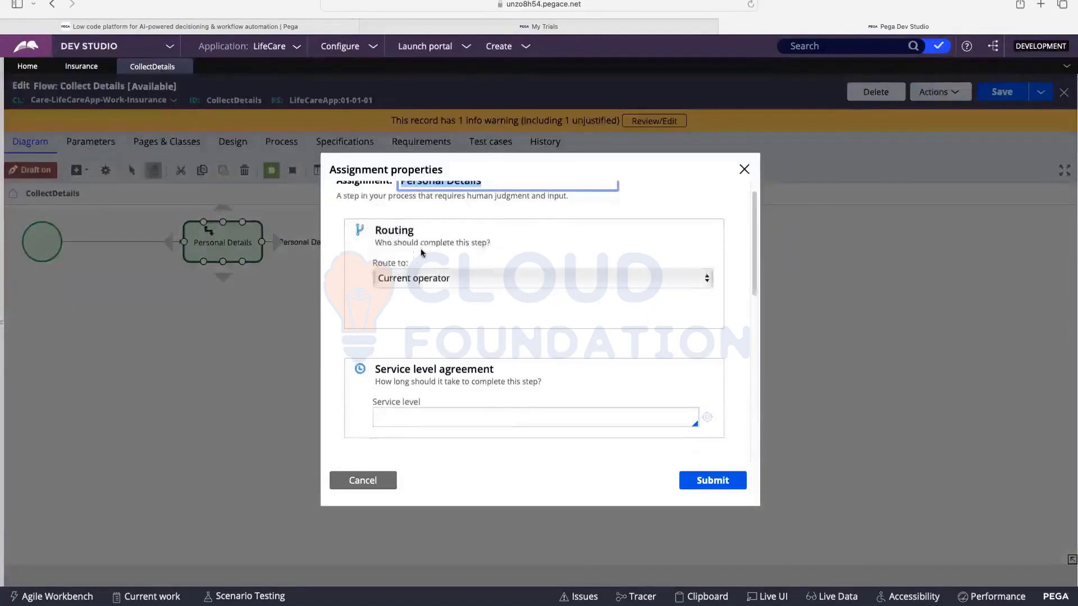
{"action": "scroll", "coordinate": [435, 247], "scroll_direction": "up", "scroll_amount": 1}
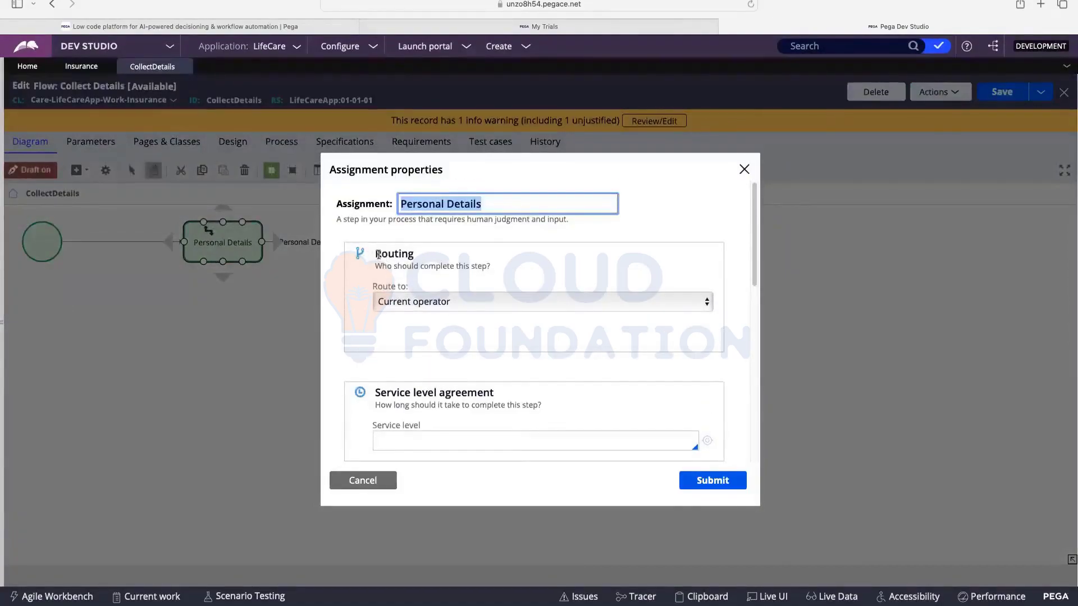
{"action": "double_click", "coordinate": [407, 253]}
{"action": "left_click", "coordinate": [423, 254]}
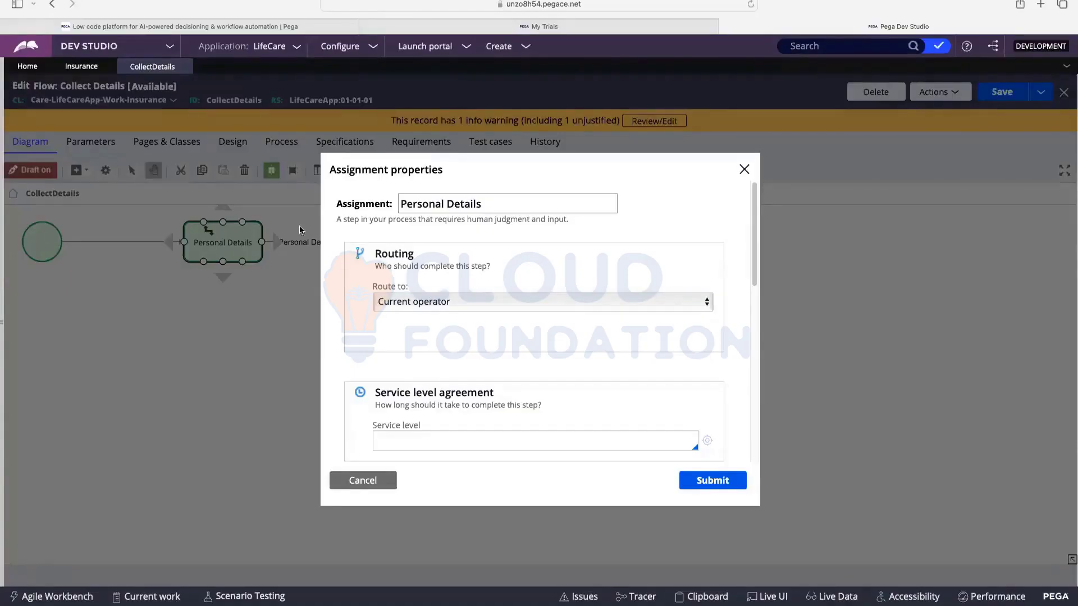
{"action": "left_click", "coordinate": [409, 302]}
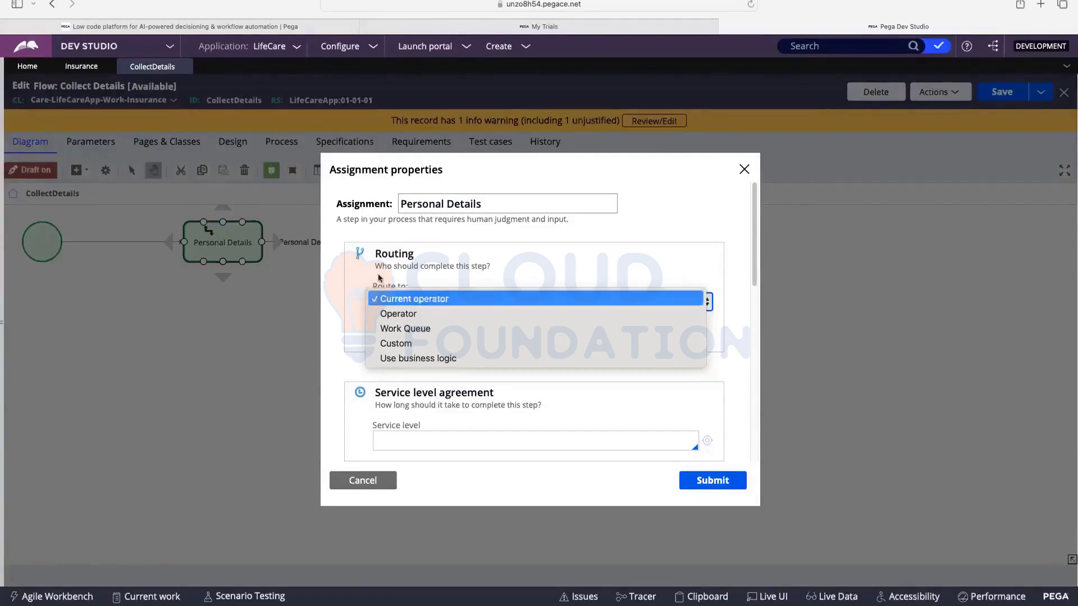
{"action": "left_click", "coordinate": [343, 302]}
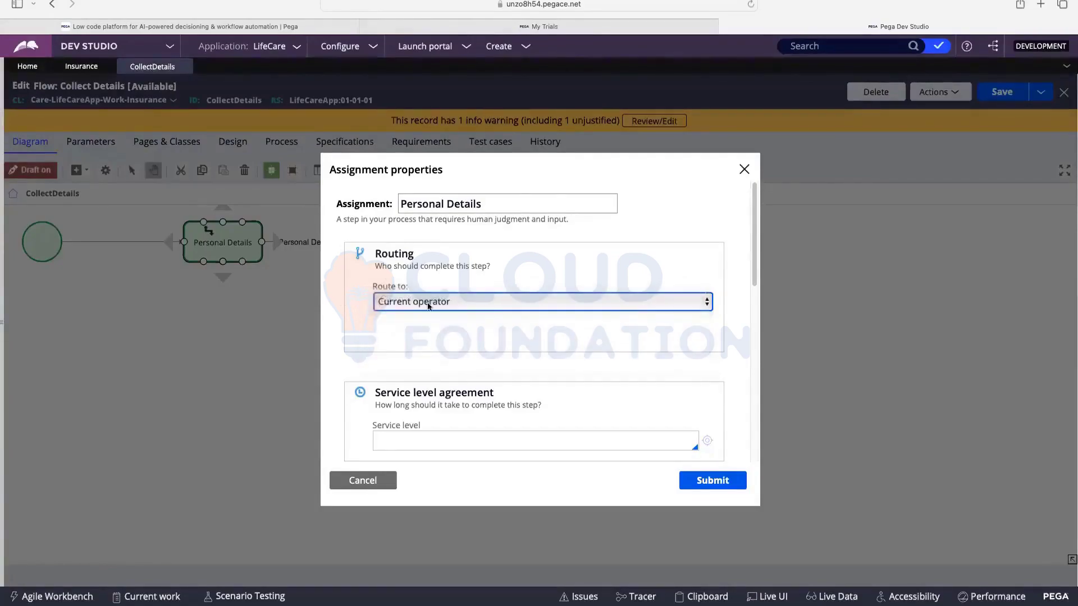
Set the Personal Details assignment's instructions to "Enter Personal Details", including the quotation marks, and submit its properties
{"action": "scroll", "coordinate": [438, 332], "scroll_direction": "down", "scroll_amount": 5}
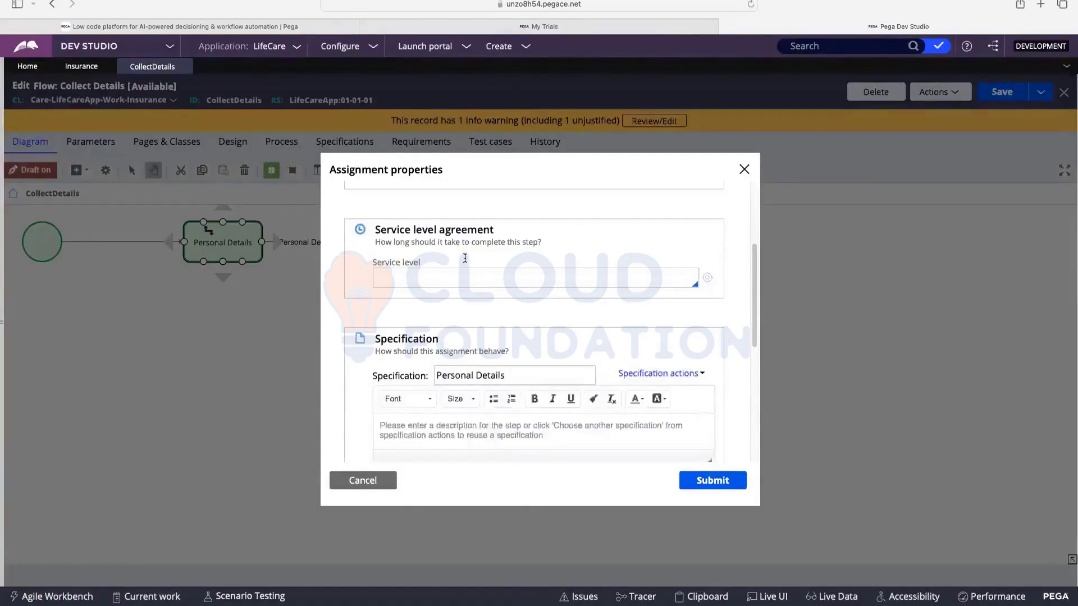
{"action": "scroll", "coordinate": [465, 258], "scroll_direction": "down", "scroll_amount": 10}
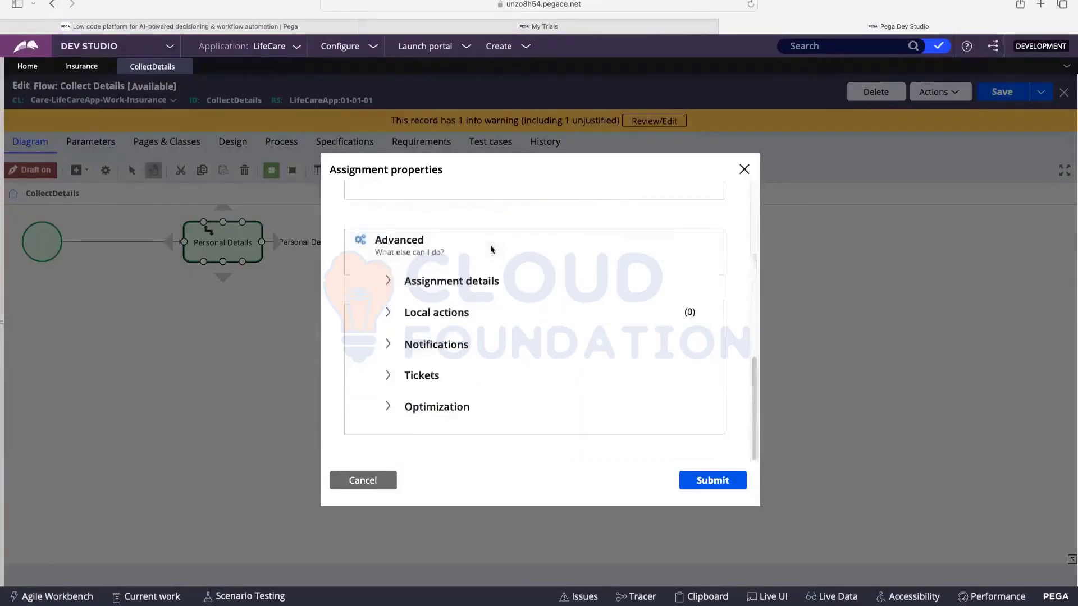
{"action": "left_click", "coordinate": [484, 280]}
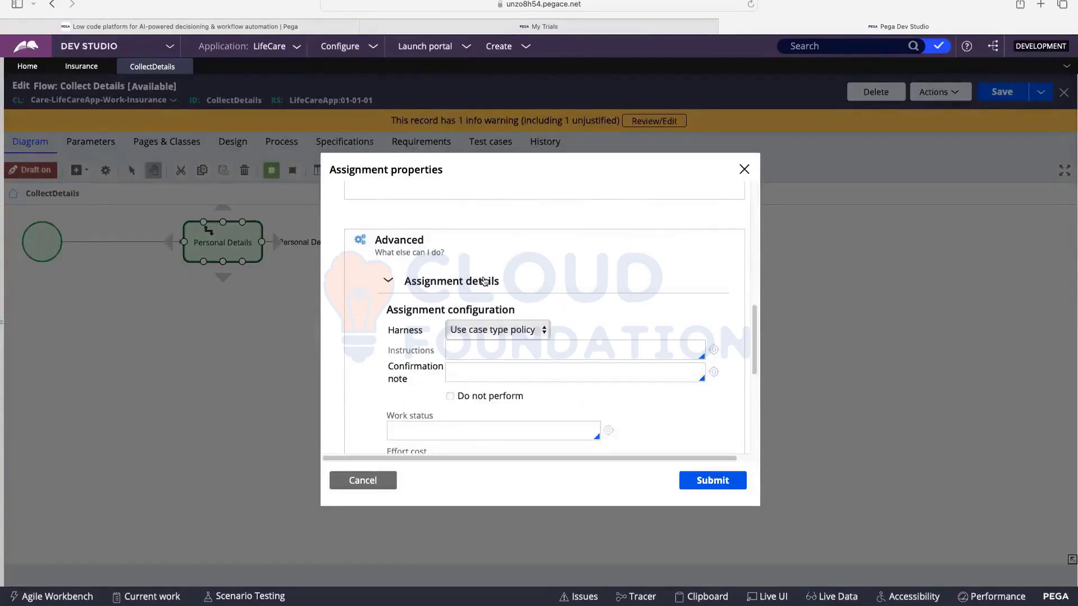
{"action": "scroll", "coordinate": [484, 281], "scroll_direction": "down", "scroll_amount": 2}
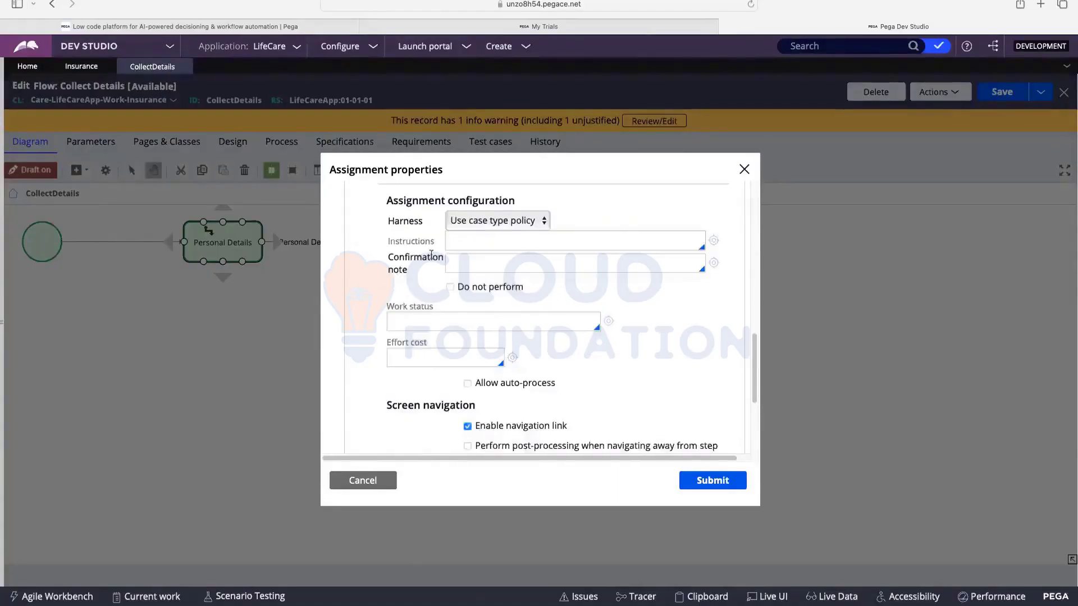
{"action": "left_click", "coordinate": [454, 242]}
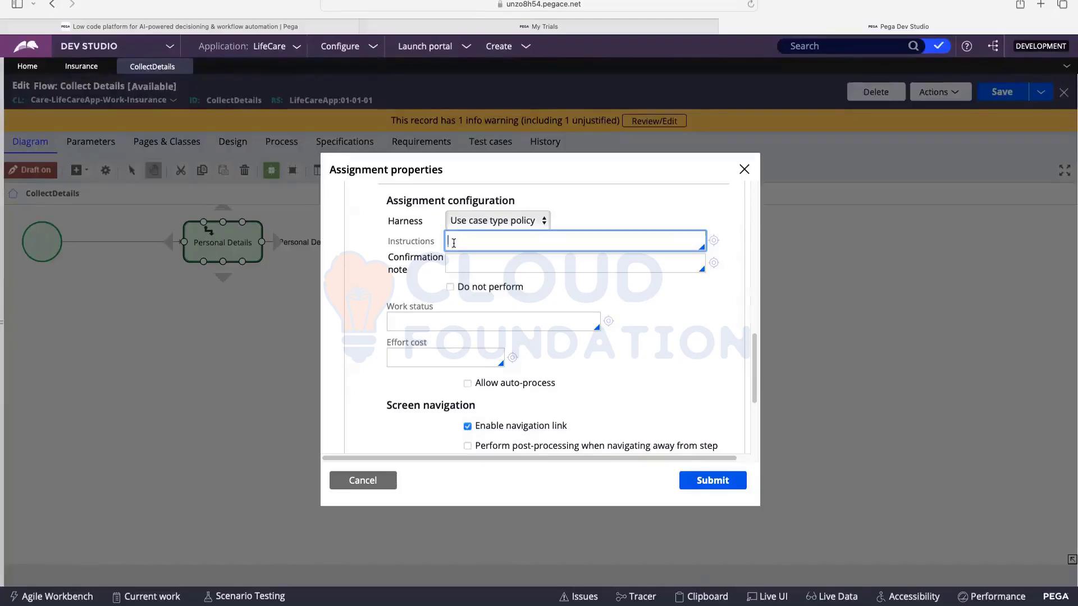
{"action": "type", "text": "\"\""}
{"action": "key", "text": "Left"}
{"action": "type", "text": "Enter Personal Details"}
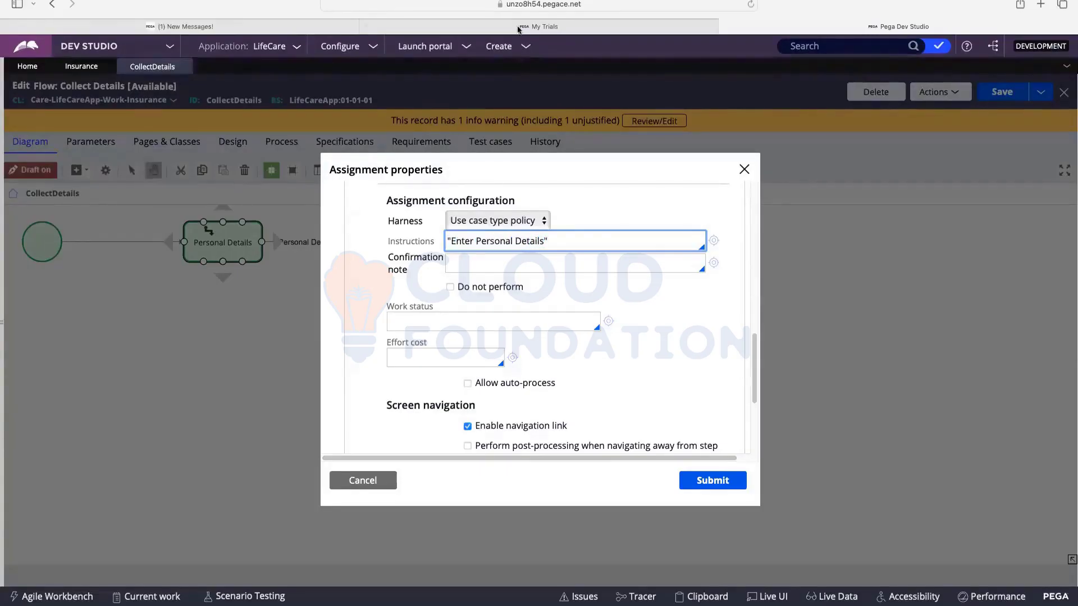
{"action": "scroll", "coordinate": [635, 327], "scroll_direction": "down", "scroll_amount": 2}
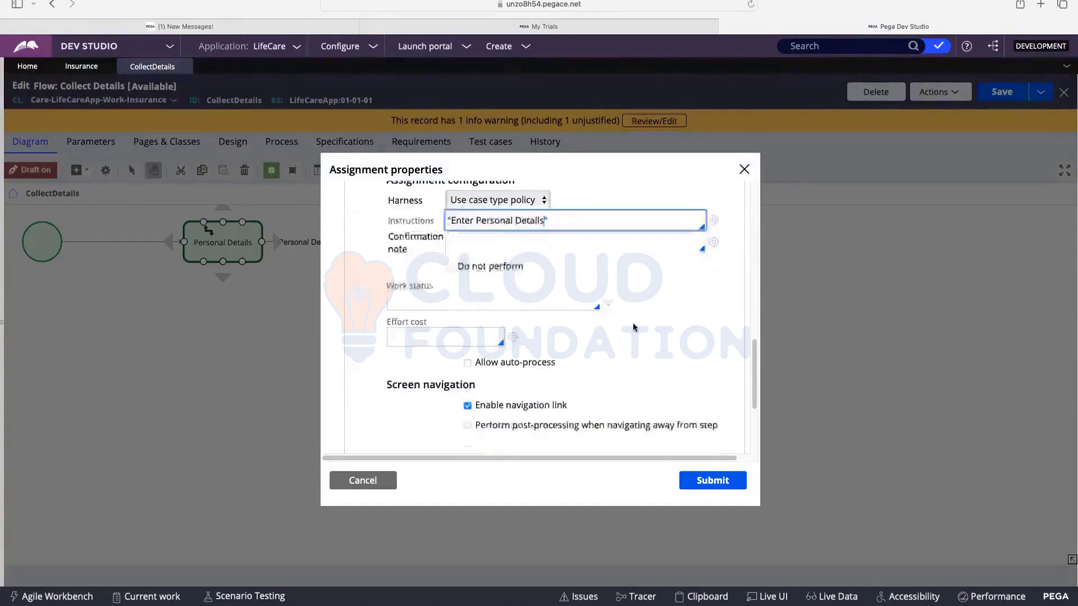
{"action": "left_click", "coordinate": [696, 481]}
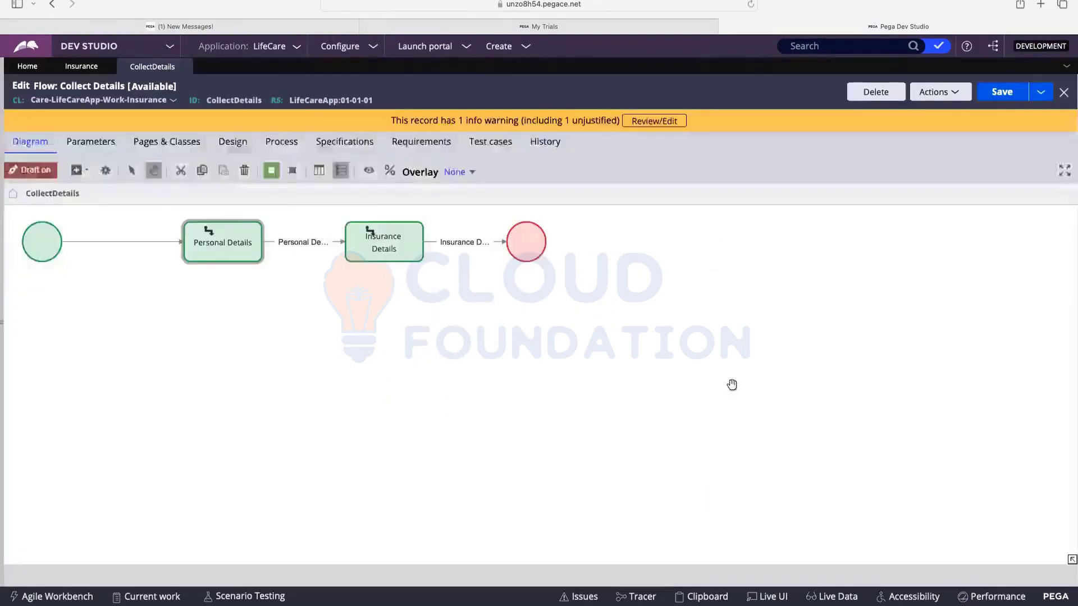
Open the Insurance Details assignment's properties in the Collect Details flow and expand its advanced assignment details
{"action": "left_click", "coordinate": [405, 238]}
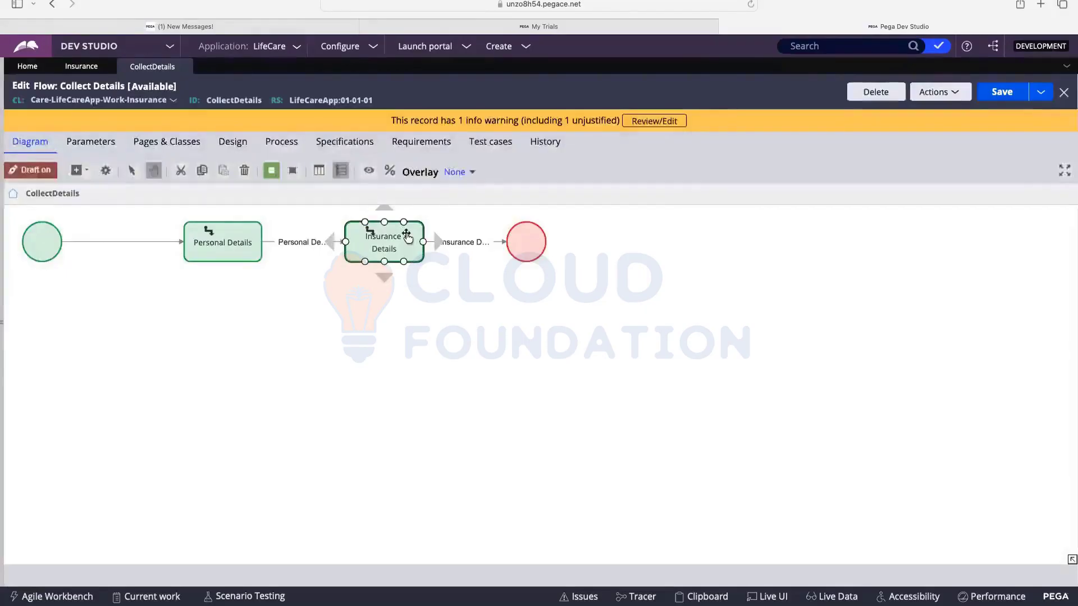
{"action": "double_click", "coordinate": [373, 225]}
{"action": "scroll", "coordinate": [502, 320], "scroll_direction": "down", "scroll_amount": 10}
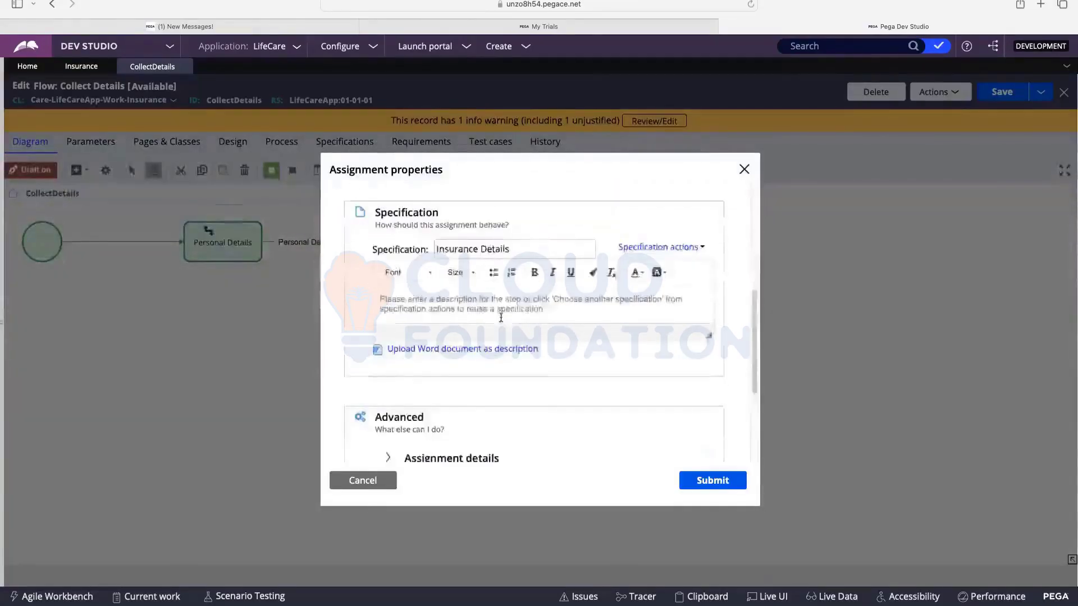
{"action": "left_click", "coordinate": [449, 330]}
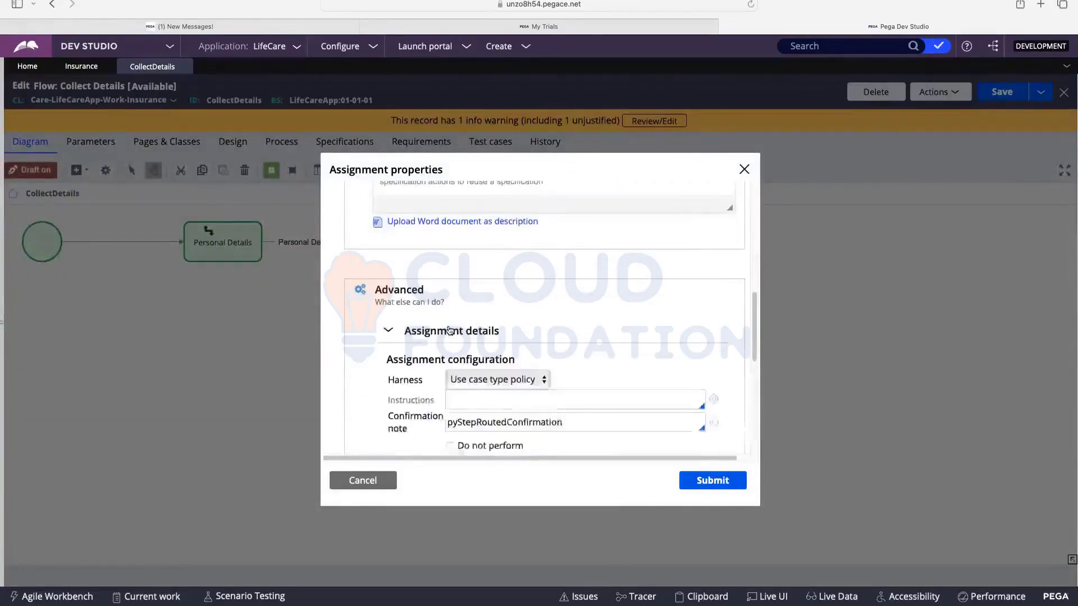
{"action": "scroll", "coordinate": [462, 324], "scroll_direction": "down", "scroll_amount": 3}
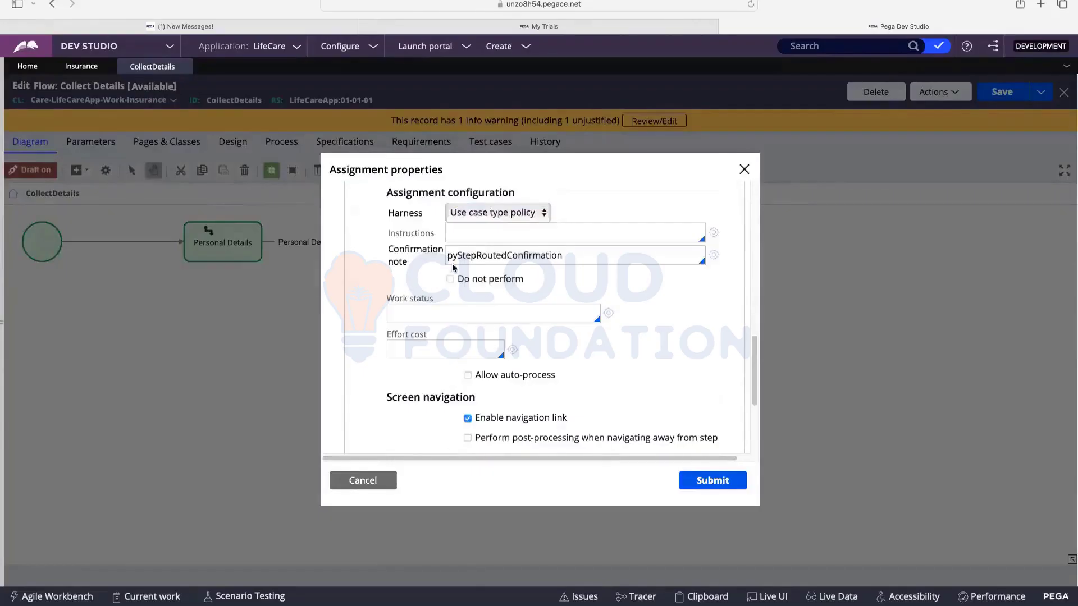
{"action": "scroll", "coordinate": [452, 268], "scroll_direction": "down", "scroll_amount": 1}
{"action": "scroll", "coordinate": [466, 247], "scroll_direction": "up", "scroll_amount": 1}
Set the Insurance Details assignment's instructions to "Enter Insurance Details", including the quotation marks, and submit its properties
{"action": "left_click", "coordinate": [479, 233]}
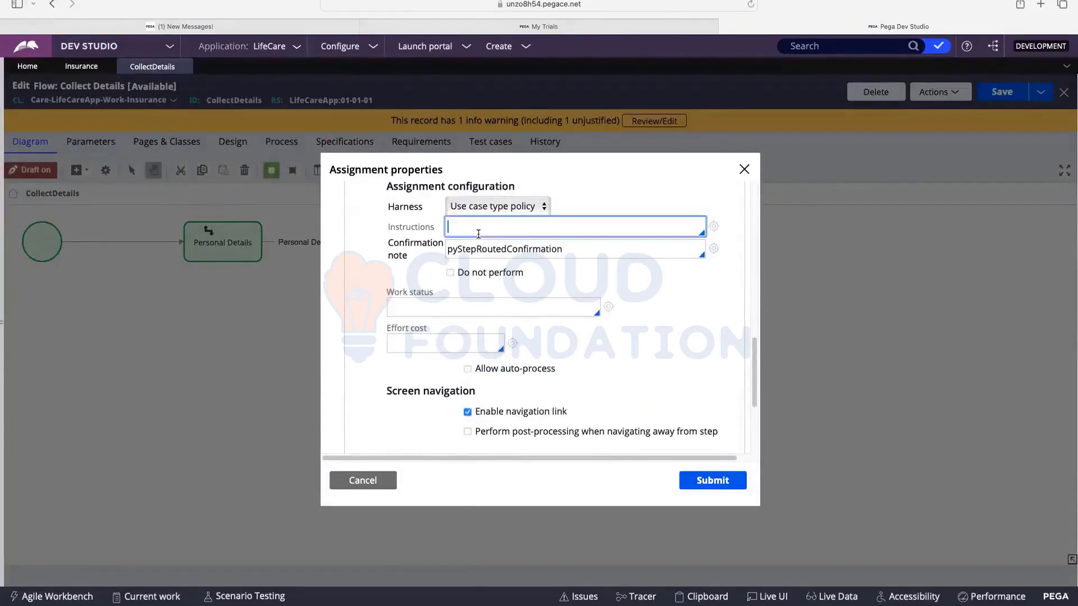
{"action": "type", "text": "\"ENte"}
{"action": "key", "text": "BackSpace"}
{"action": "key", "text": "BackSpace"}
{"action": "key", "text": "BackSpace"}
{"action": "type", "text": "nter Insurance"}
{"action": "key", "text": "Caps_Lock"}
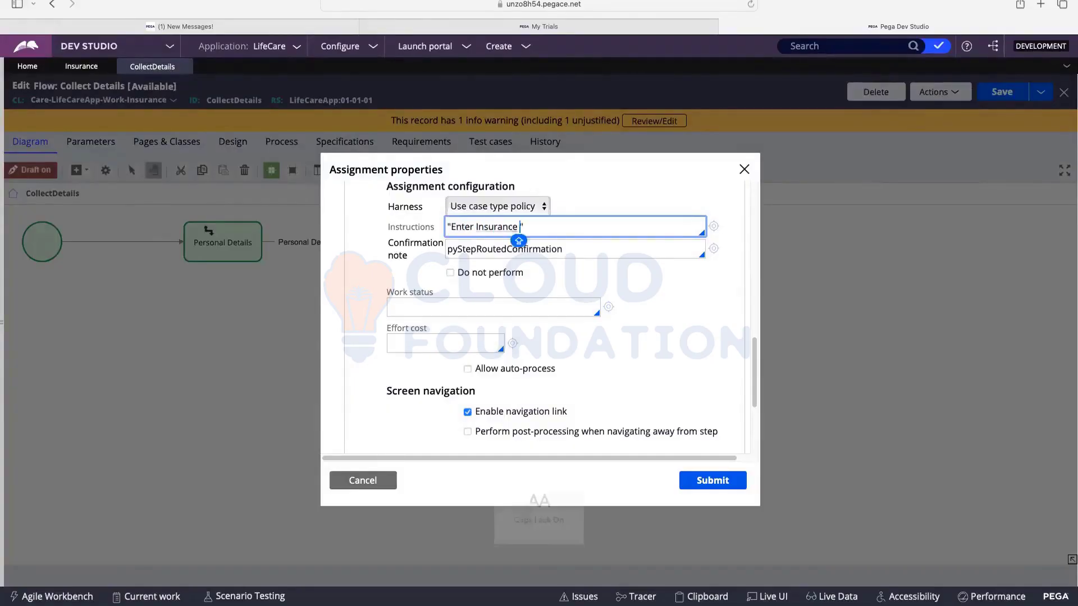
{"action": "type", "text": "DET"}
{"action": "key", "text": "BackSpace"}
{"action": "key", "text": "BackSpace"}
{"action": "key", "text": "BackSpace"}
{"action": "key", "text": "Caps_Lock"}
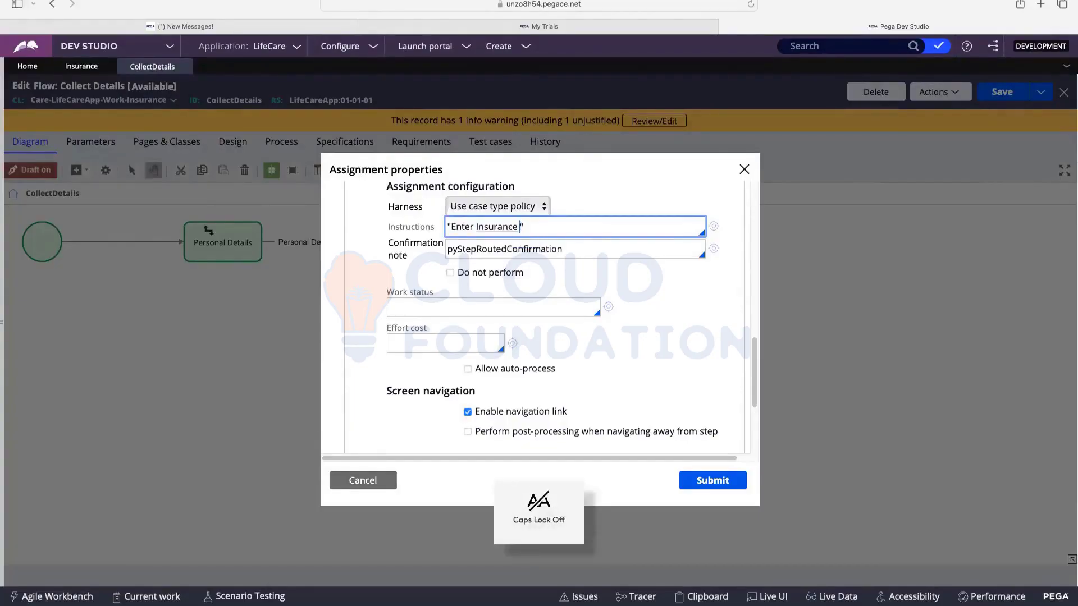
{"action": "type", "text": "Details"}
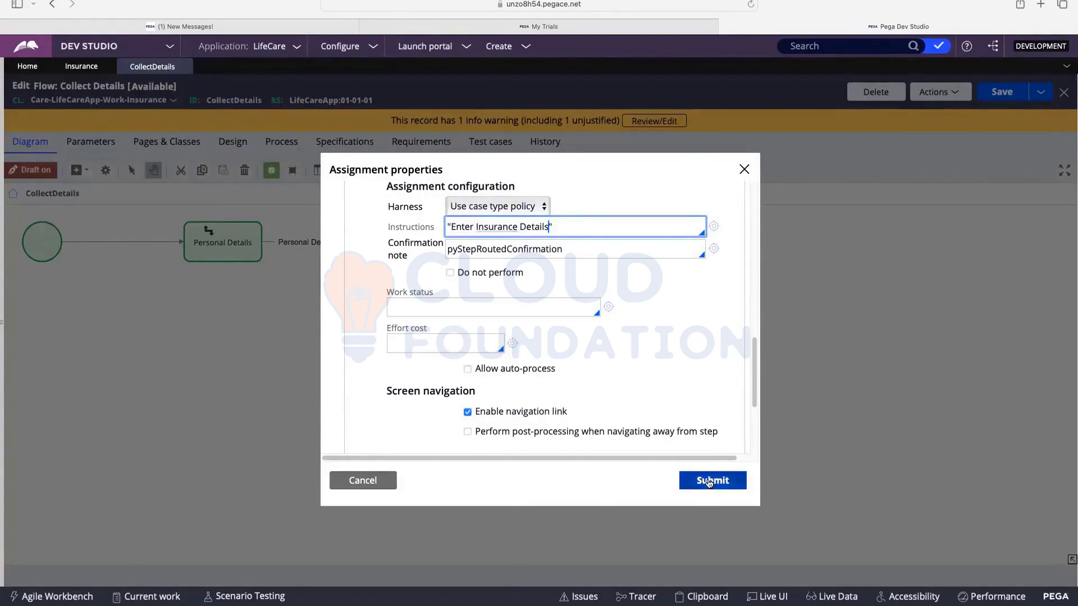
{"action": "left_click", "coordinate": [684, 483]}
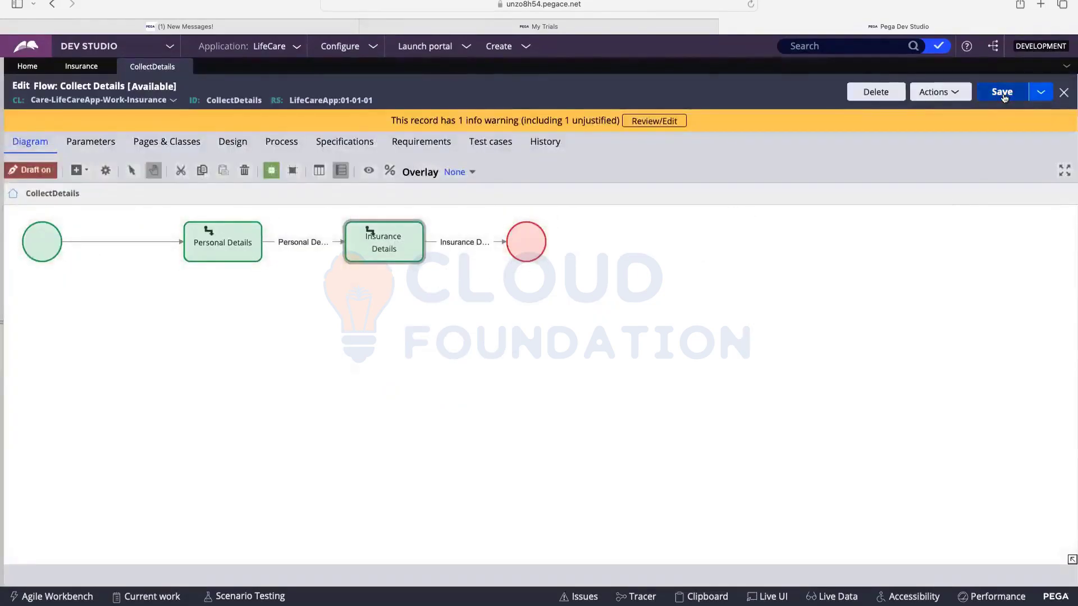
Save and close the Collect Details flow, and refresh and save the Insurance case type
{"action": "left_click", "coordinate": [1004, 96]}
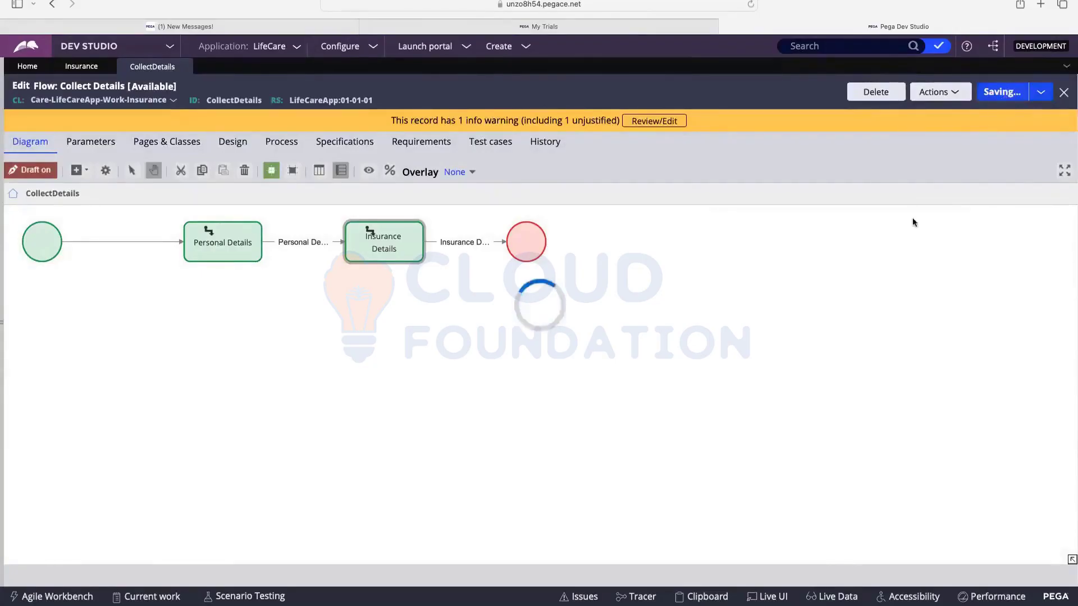
{"action": "left_click", "coordinate": [184, 66]}
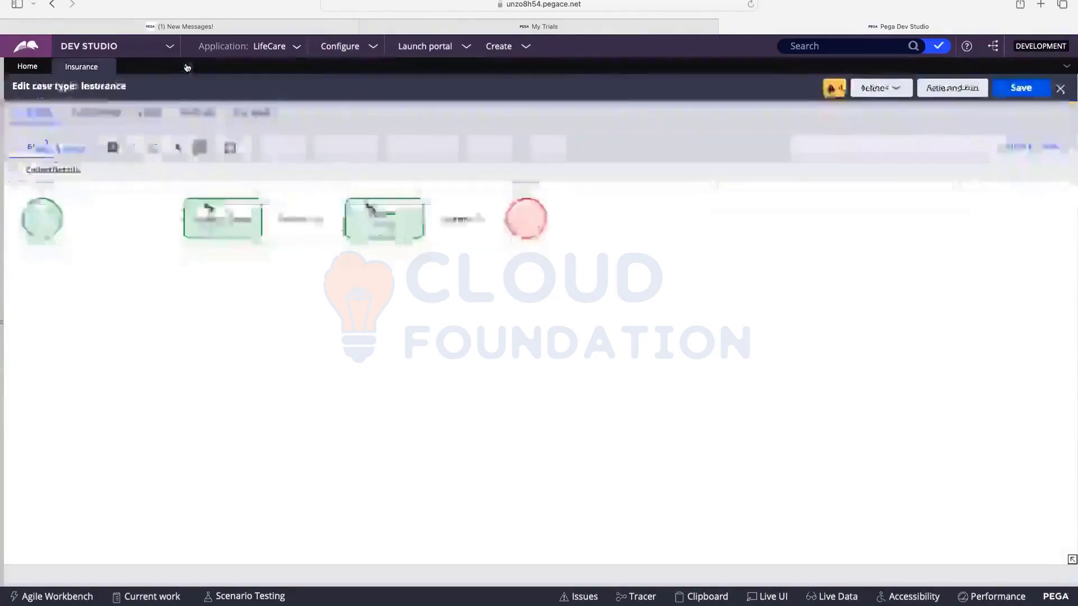
{"action": "left_click", "coordinate": [873, 90]}
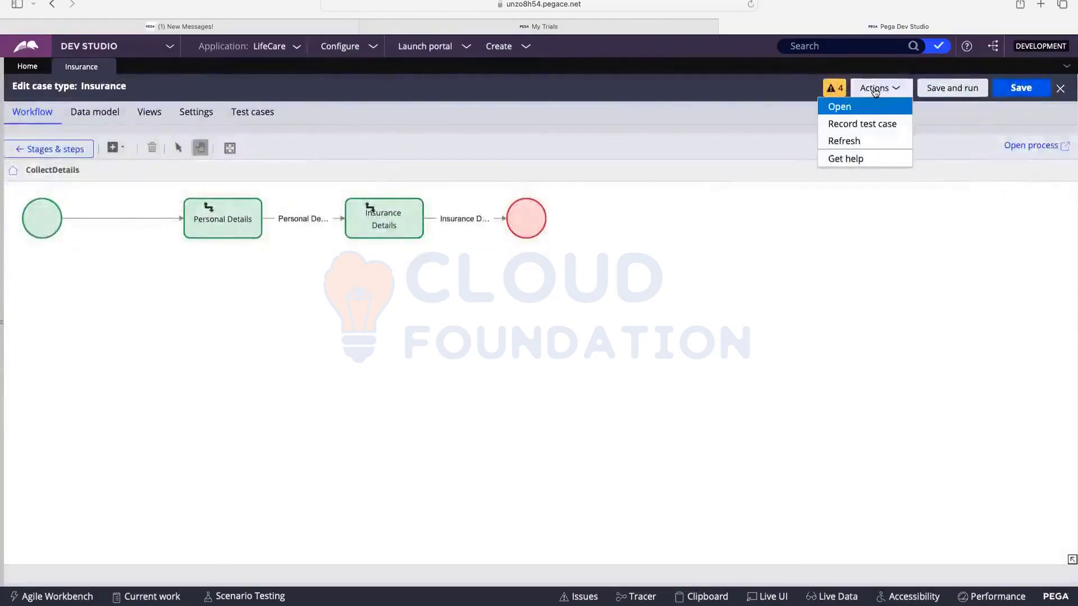
{"action": "left_click", "coordinate": [856, 140]}
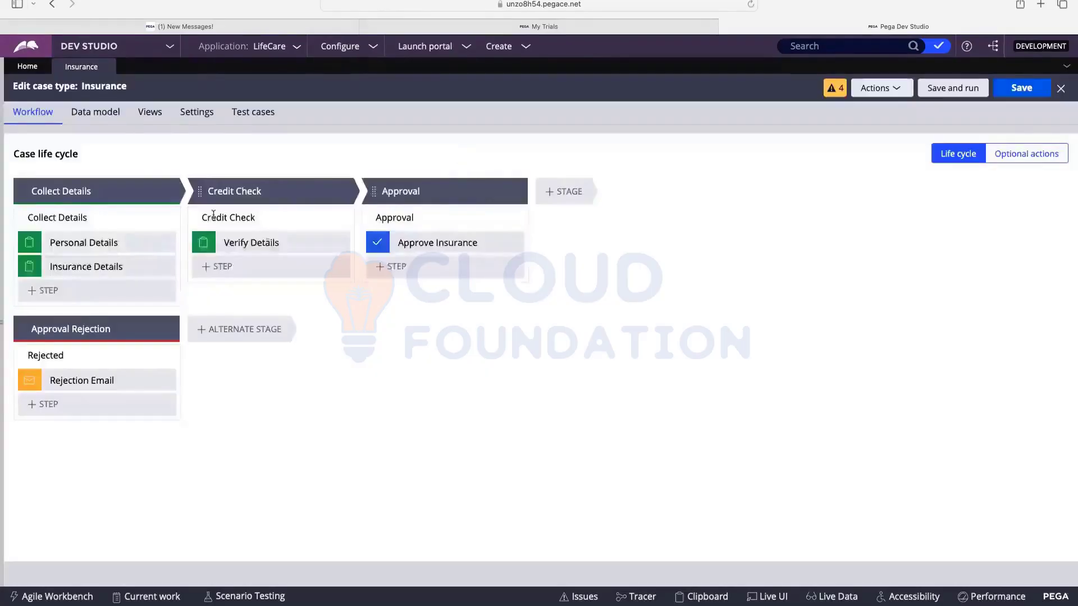
{"action": "left_click", "coordinate": [1010, 93]}
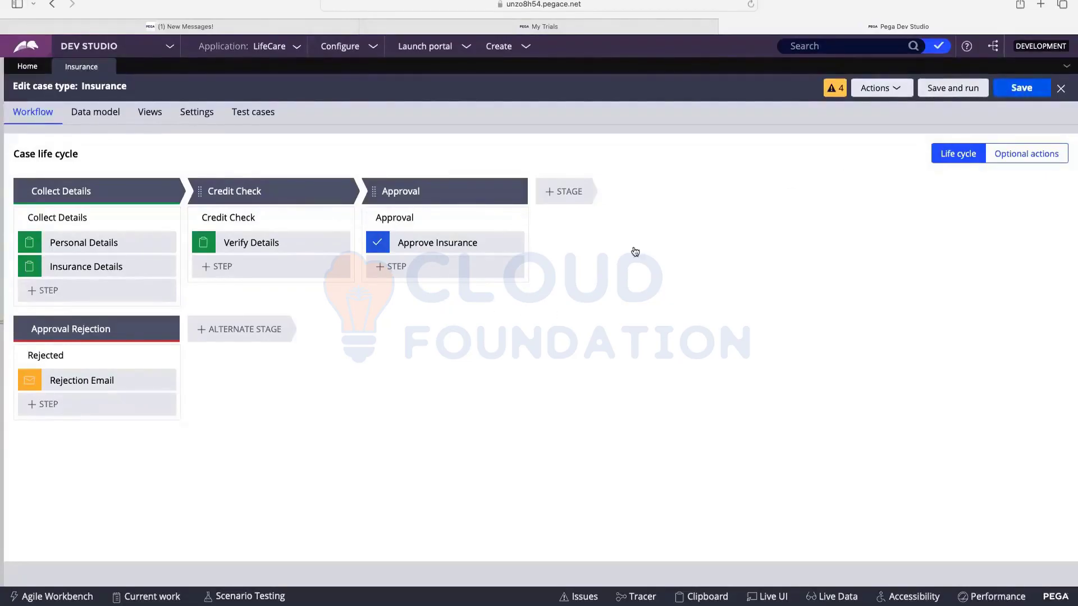
Run a new Insurance case and advance it past Personal Details, checking the instruction shown on each of the two assignments
{"action": "left_click", "coordinate": [952, 90]}
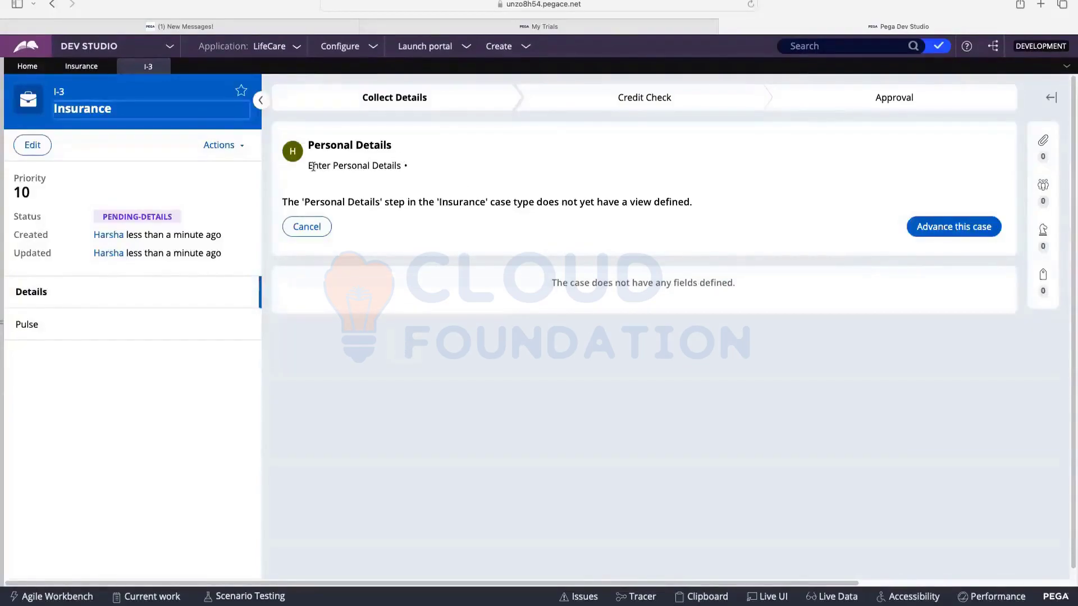
{"action": "left_click_drag", "start_coordinate": [309, 165], "coordinate": [400, 167]}
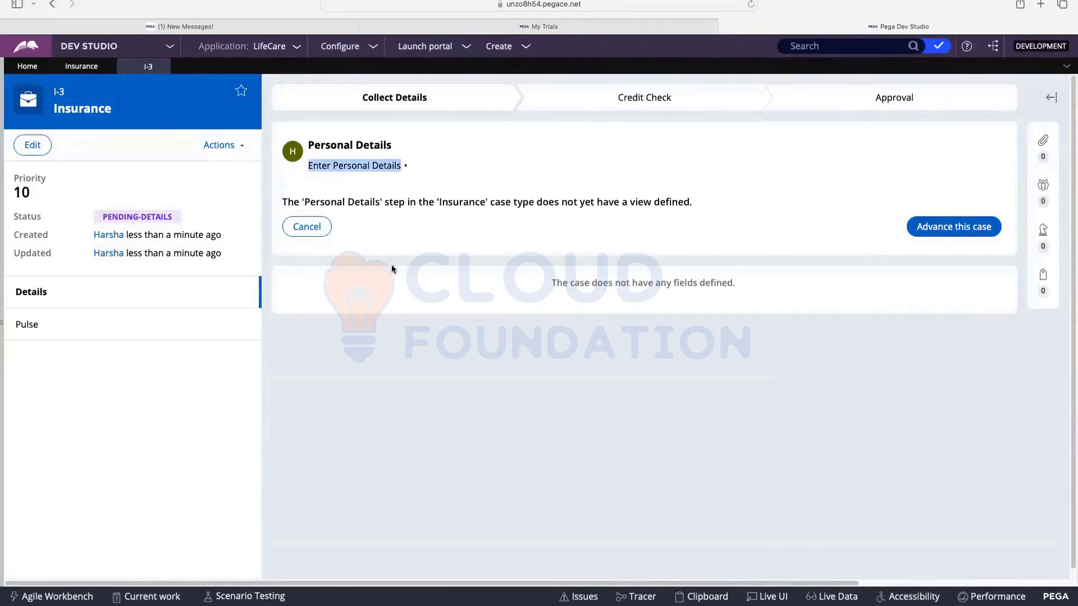
{"action": "left_click", "coordinate": [952, 231]}
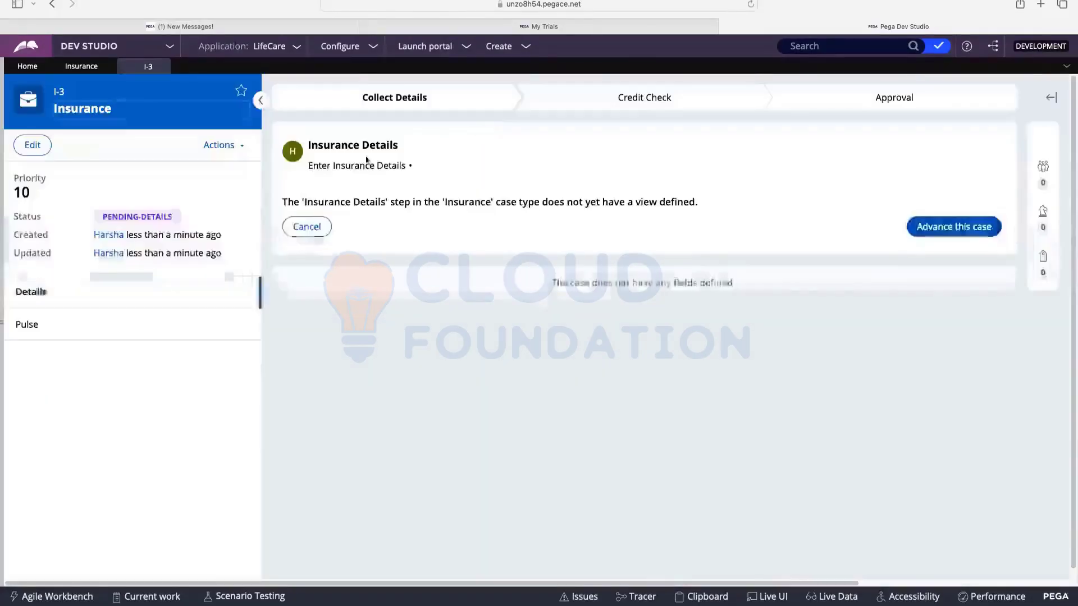
{"action": "left_click_drag", "start_coordinate": [307, 168], "coordinate": [403, 167]}
{"action": "left_click", "coordinate": [380, 167]}
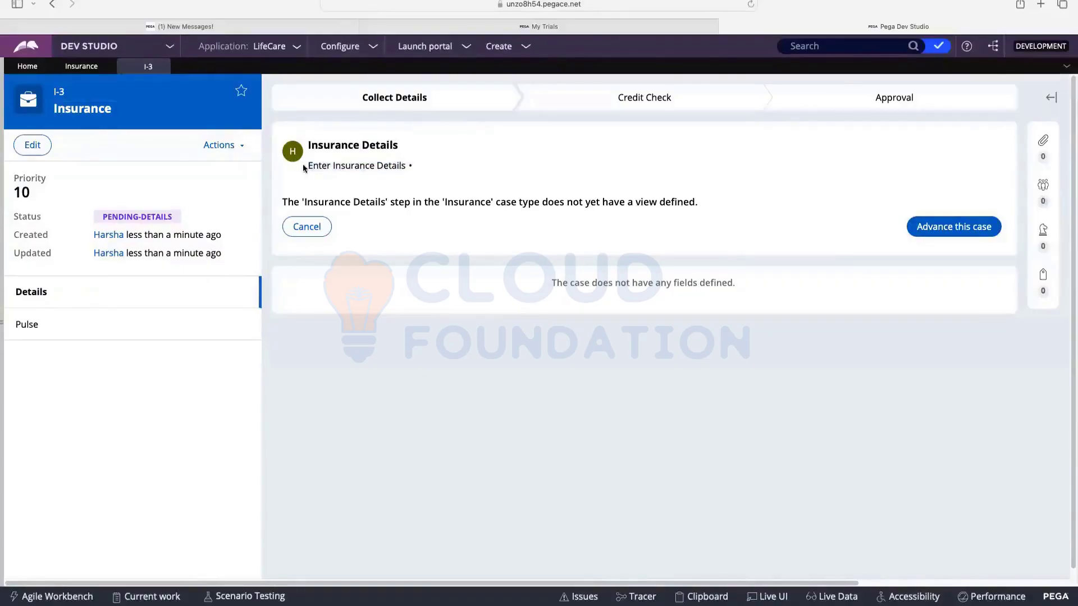
{"action": "left_click_drag", "start_coordinate": [308, 166], "coordinate": [418, 166]}
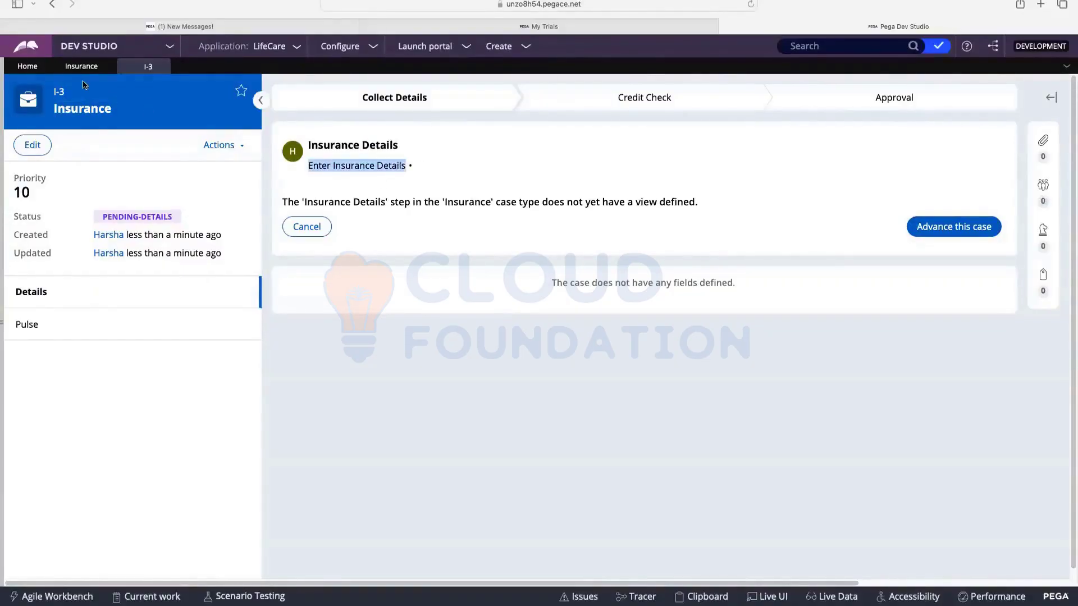
Reopen the Collect Details process as a full flow rule and review the Personal Details assignment's instructions, leaving its properties without changes
{"action": "left_click", "coordinate": [82, 66]}
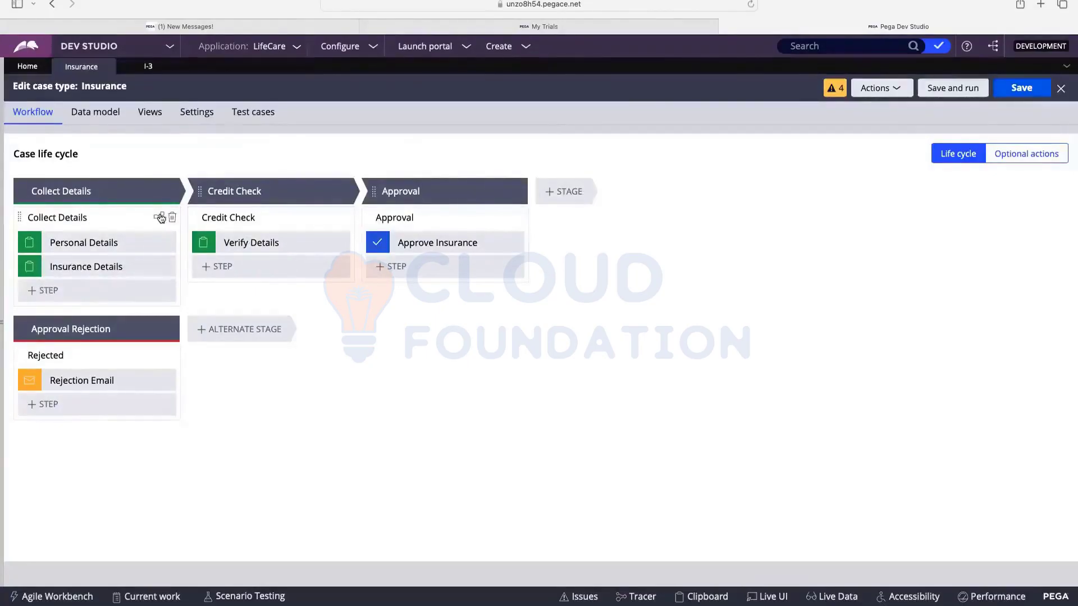
{"action": "left_click", "coordinate": [160, 218]}
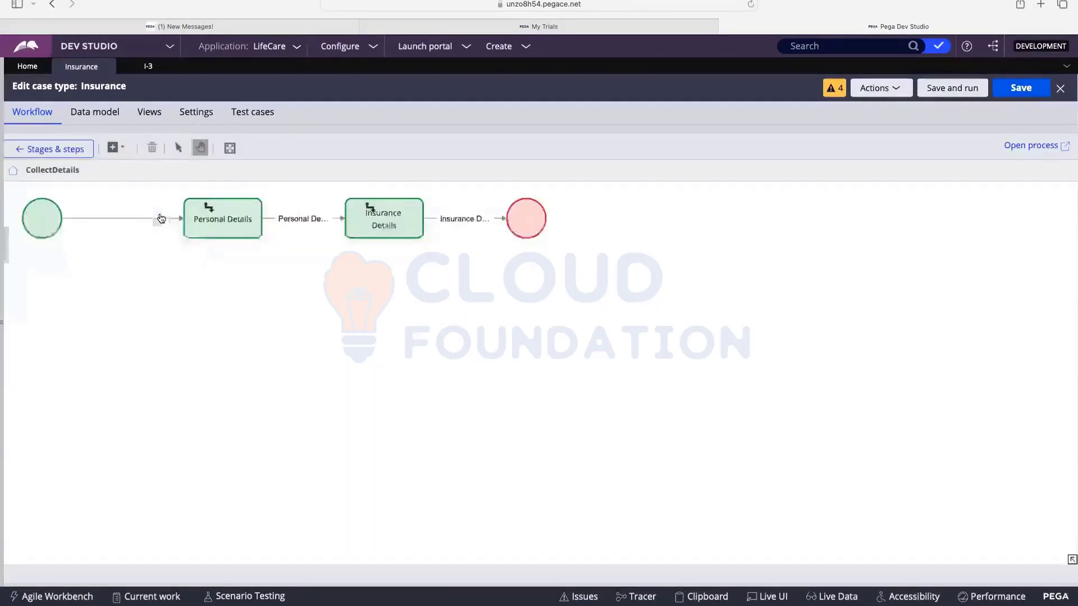
{"action": "left_click", "coordinate": [1031, 147]}
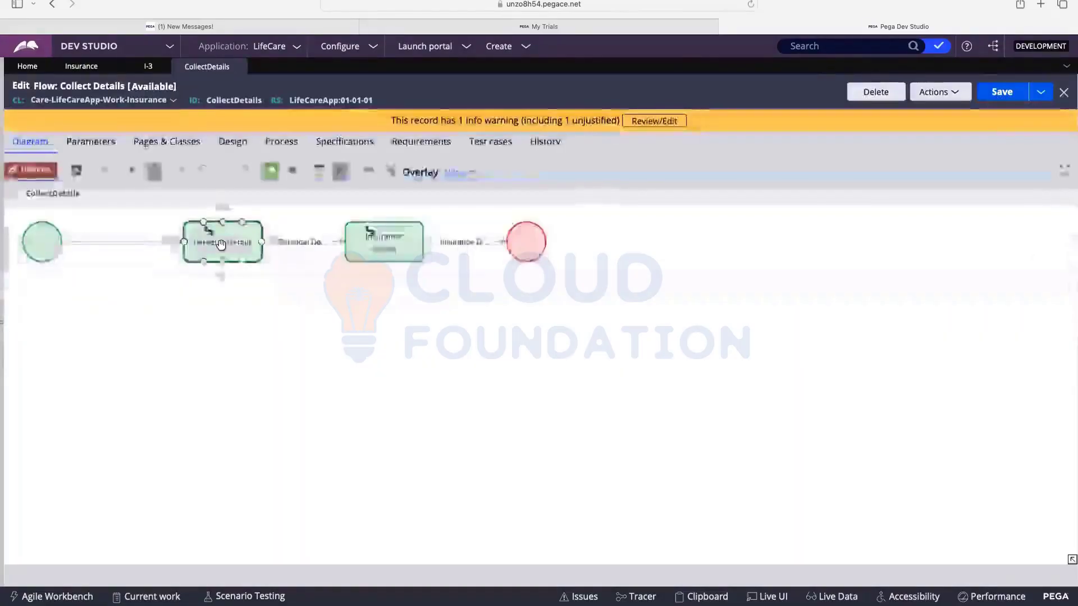
{"action": "double_click", "coordinate": [221, 245]}
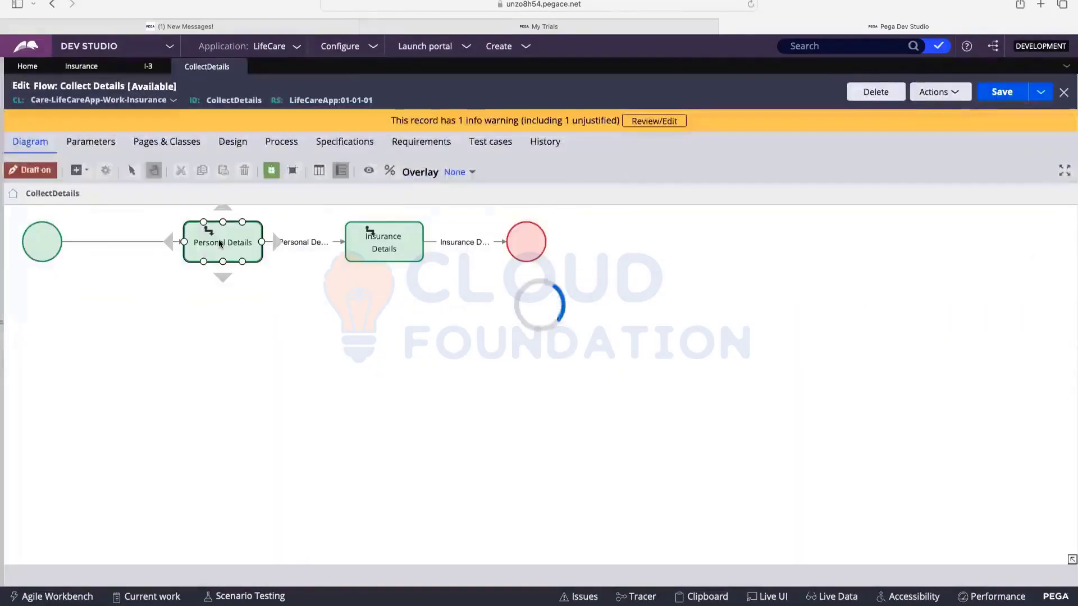
{"action": "scroll", "coordinate": [445, 302], "scroll_direction": "down", "scroll_amount": 5}
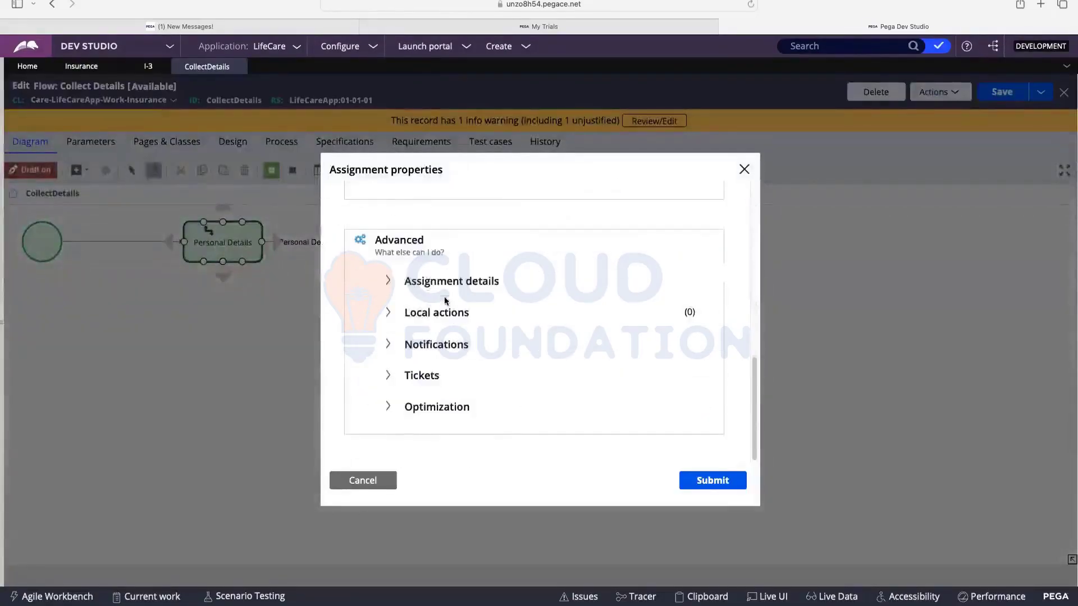
{"action": "left_click", "coordinate": [442, 287]}
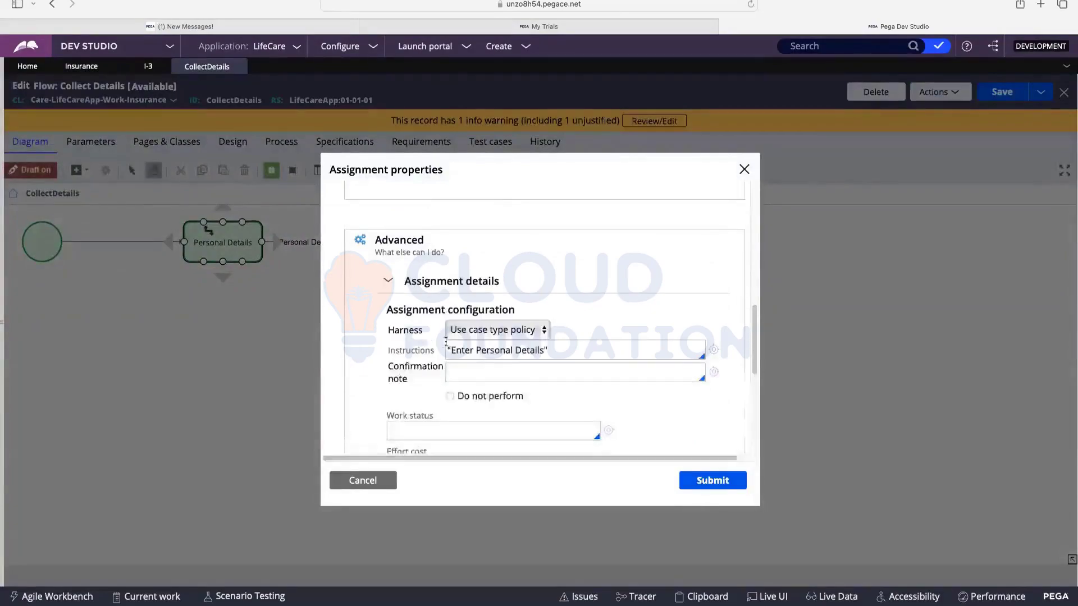
{"action": "left_click_drag", "start_coordinate": [454, 352], "coordinate": [539, 354]}
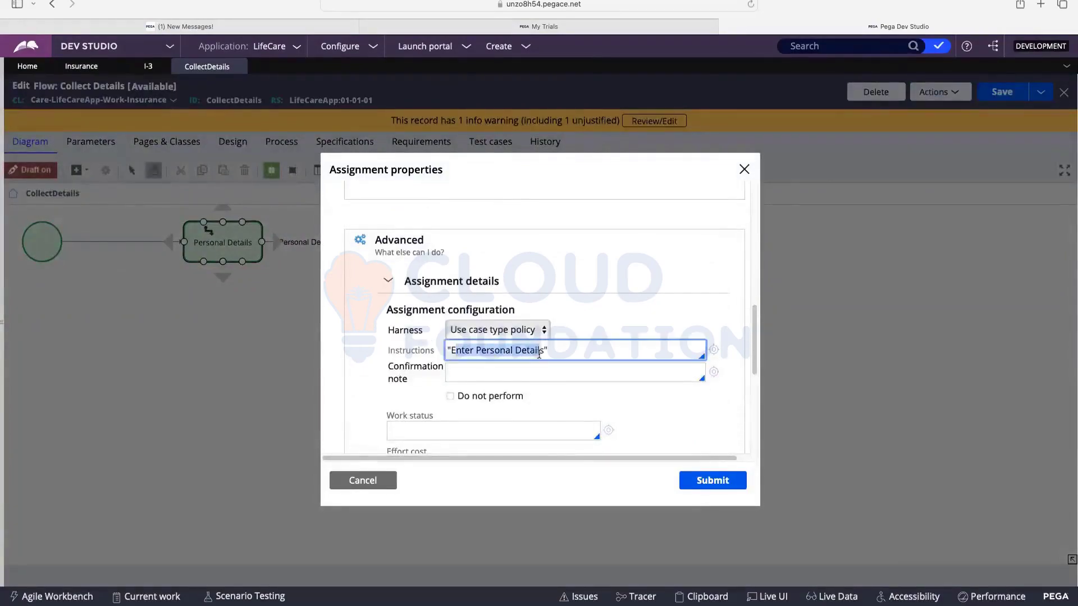
{"action": "left_click", "coordinate": [371, 481]}
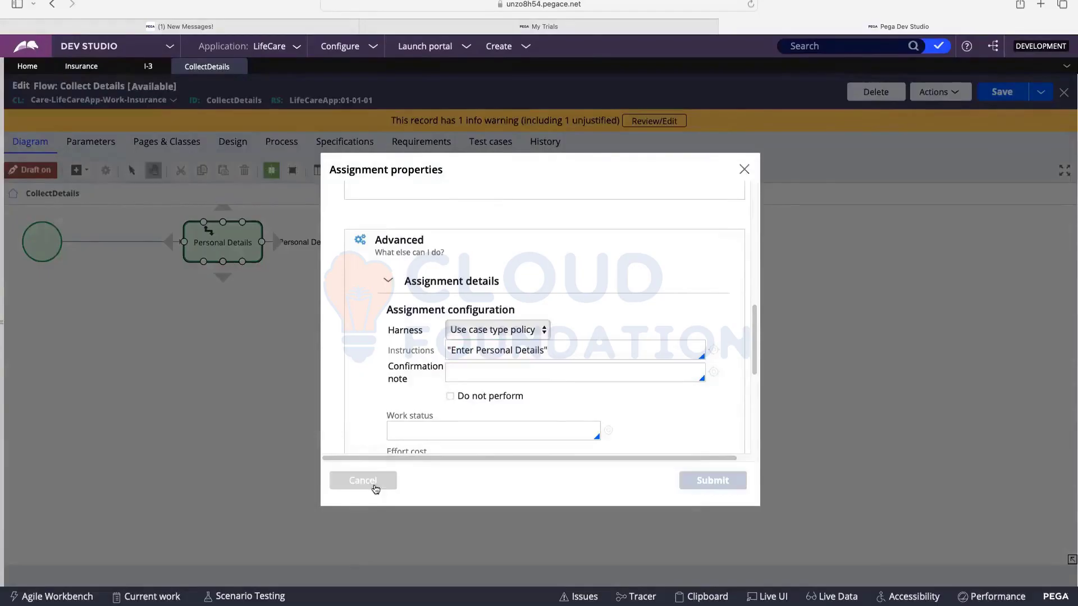
Close the Collect Details flow and the test case, and return to the Insurance case life cycle's stages and steps
{"action": "left_click", "coordinate": [242, 67]}
{"action": "left_click", "coordinate": [161, 68]}
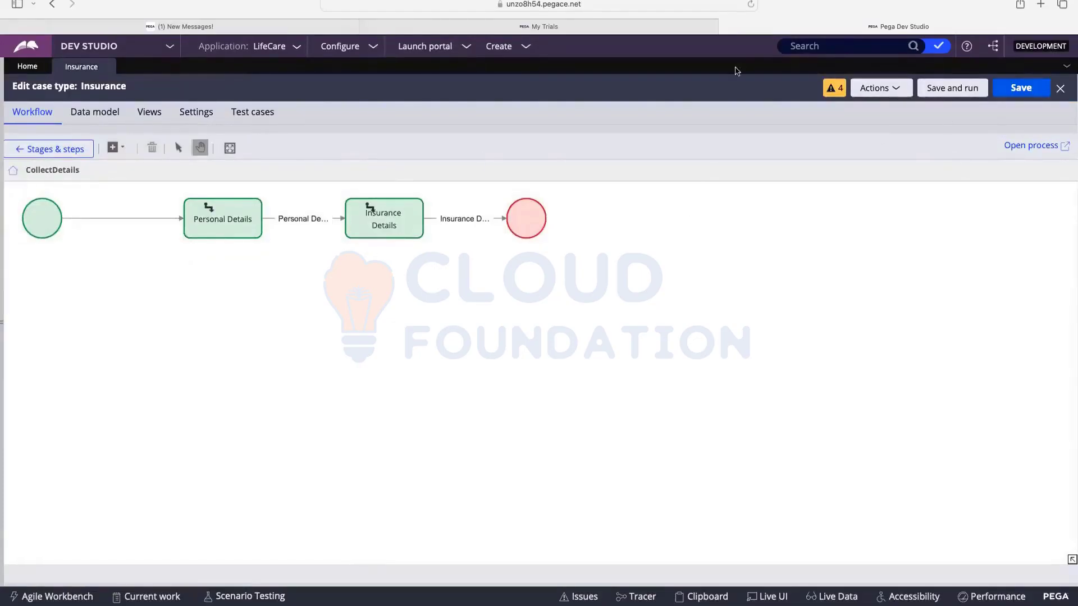
{"action": "left_click", "coordinate": [197, 206]}
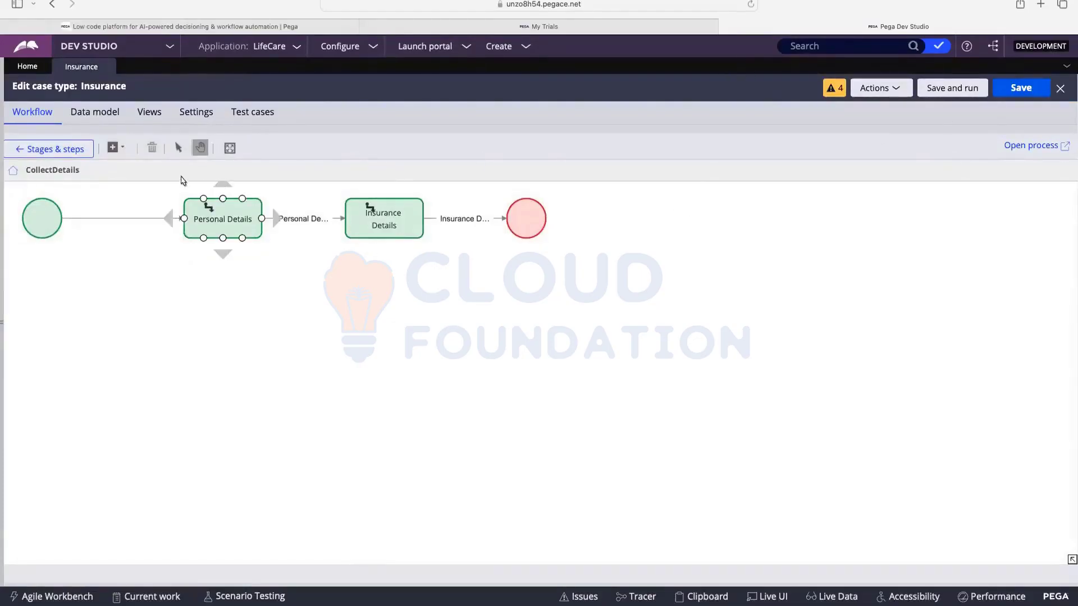
{"action": "left_click", "coordinate": [48, 150]}
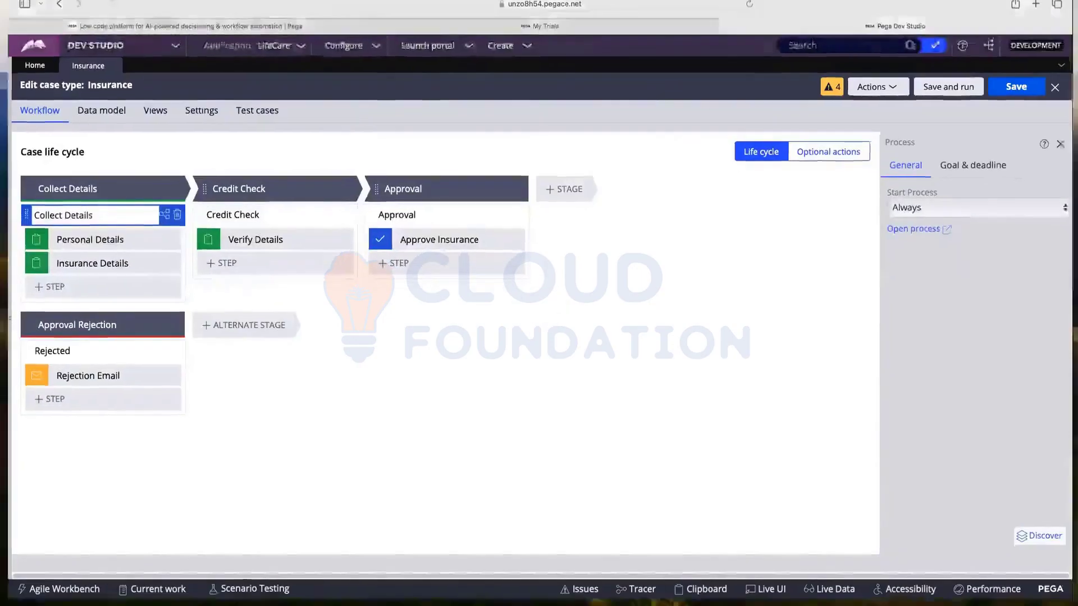
Switch to the CSA : Day 3 FigJam board and examine the case design's statuses and instructions and the involved personas
{"action": "key", "text": "ctrl+Up"}
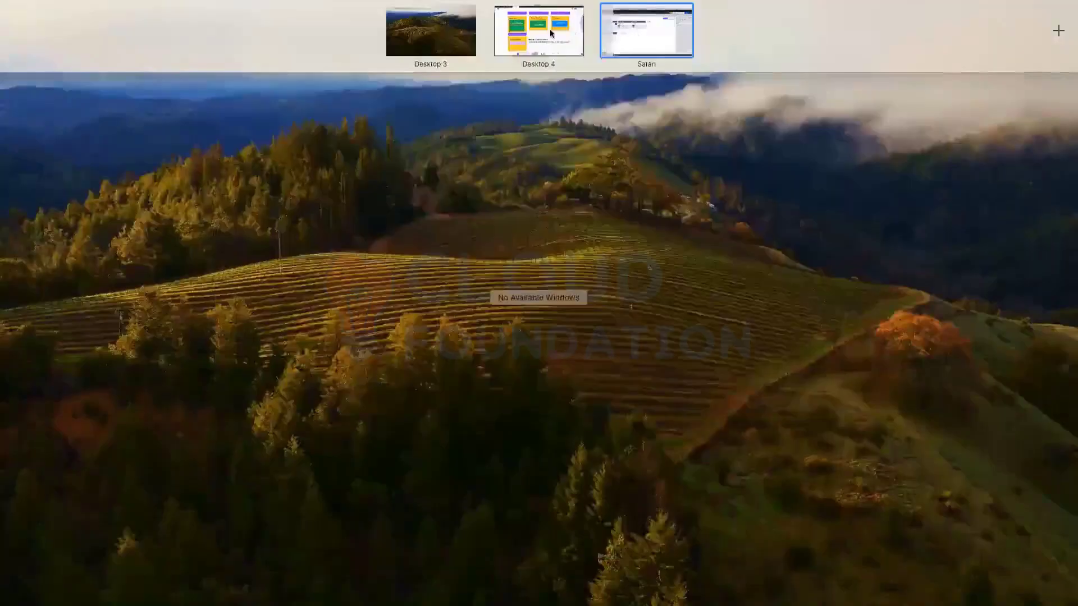
{"action": "left_click", "coordinate": [560, 24]}
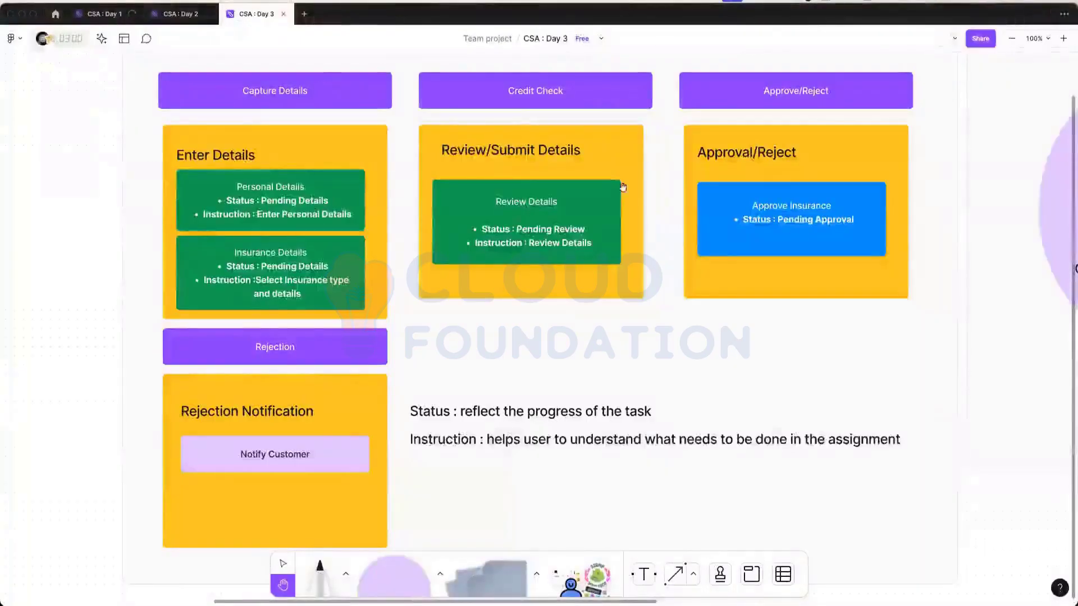
{"action": "scroll", "coordinate": [515, 351], "scroll_direction": "right", "scroll_amount": 10}
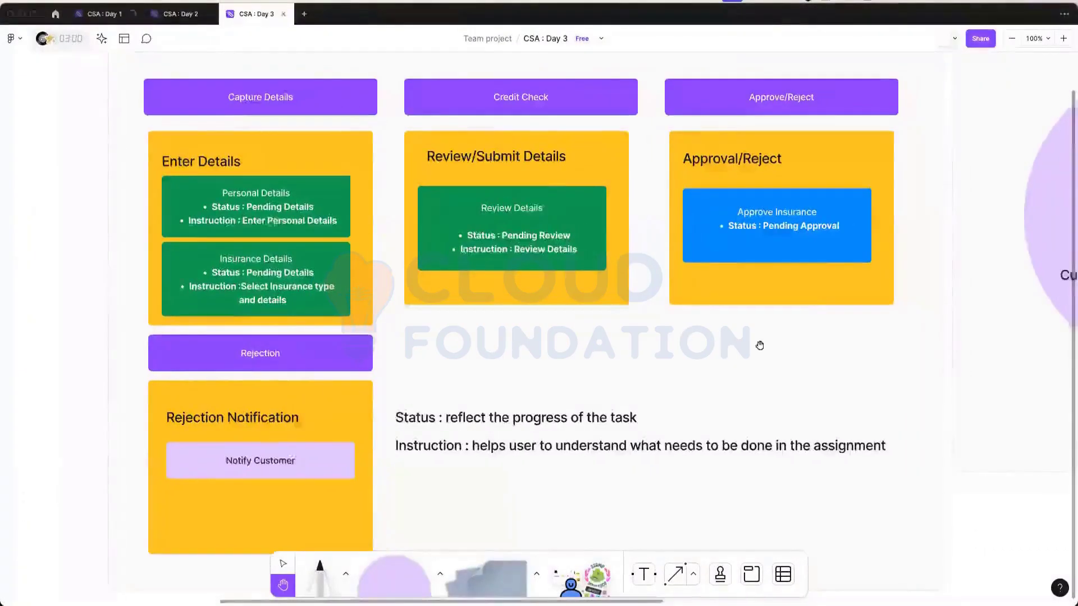
{"action": "scroll", "coordinate": [669, 344], "scroll_direction": "right", "scroll_amount": 5}
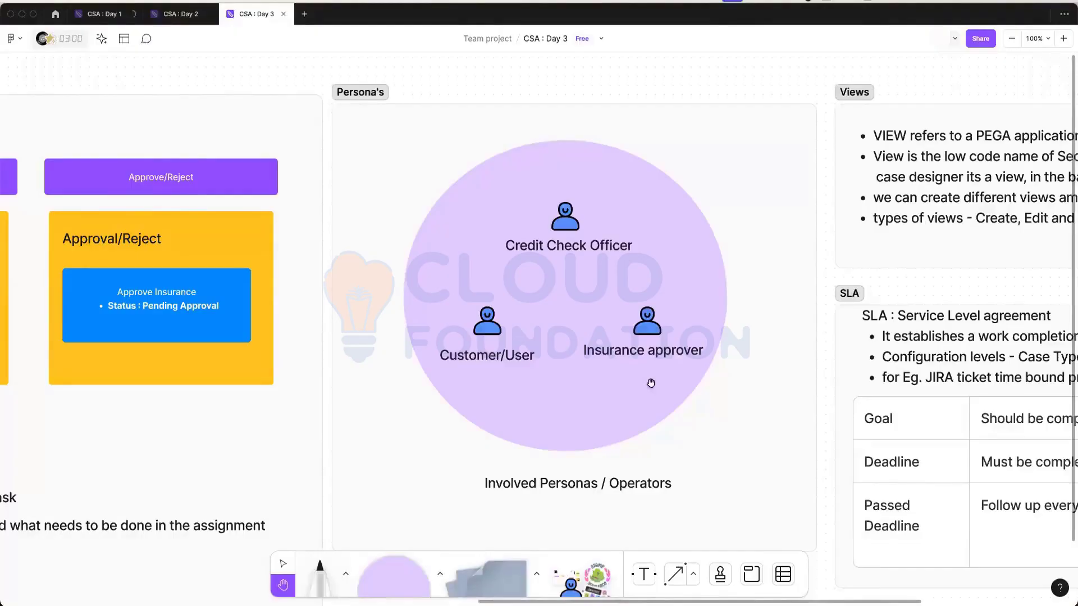
{"action": "left_click_drag", "start_coordinate": [337, 400], "coordinate": [750, 363]}
{"action": "left_click_drag", "start_coordinate": [492, 369], "coordinate": [827, 330]}
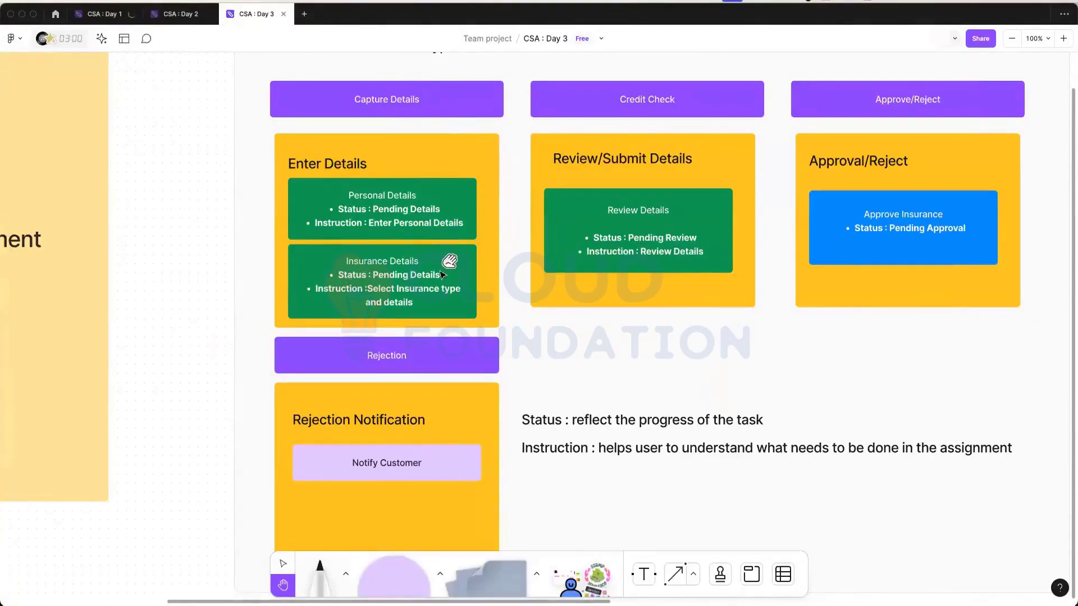
Add the text label "END USER" at the top of the Enter Details block in the Capture Details stage
{"action": "left_click", "coordinate": [283, 564]}
{"action": "left_click", "coordinate": [644, 574]}
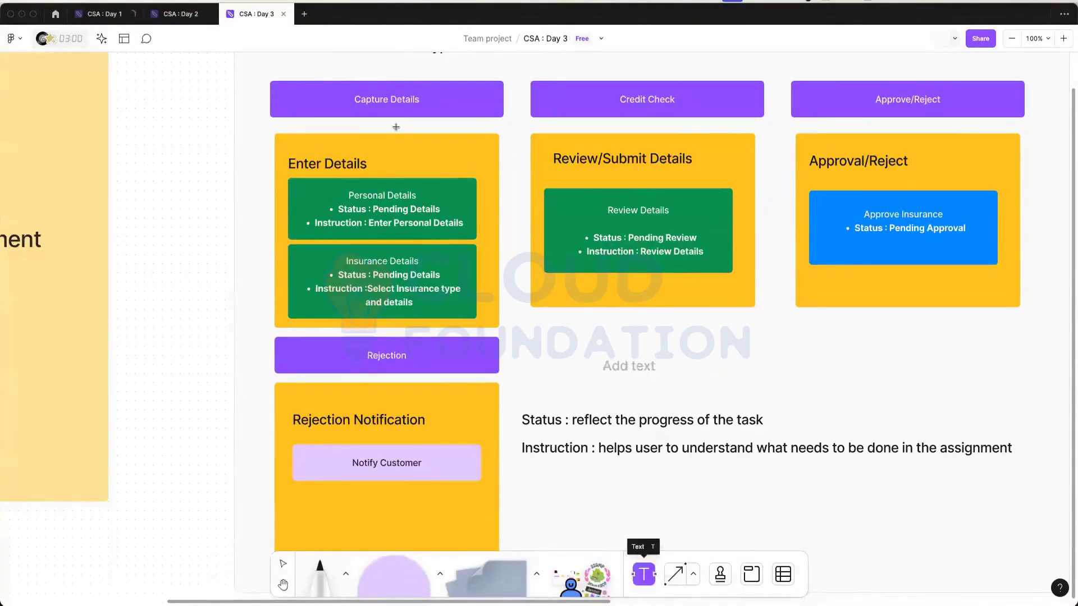
{"action": "left_click", "coordinate": [356, 136]}
{"action": "key", "text": "Caps_Lock"}
{"action": "type", "text": "E"}
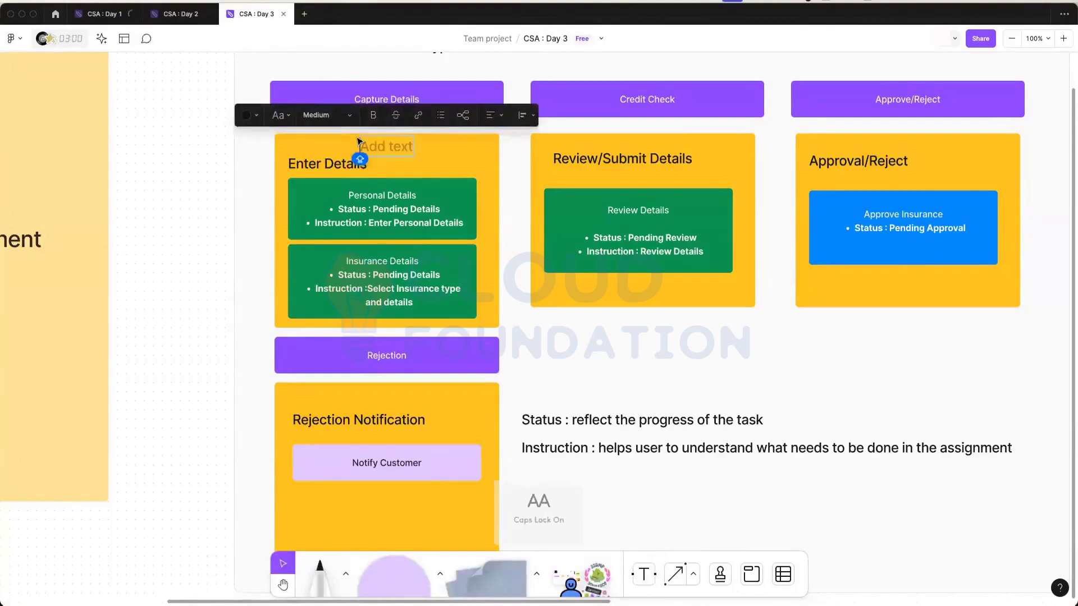
{"action": "type", "text": "ND USER"}
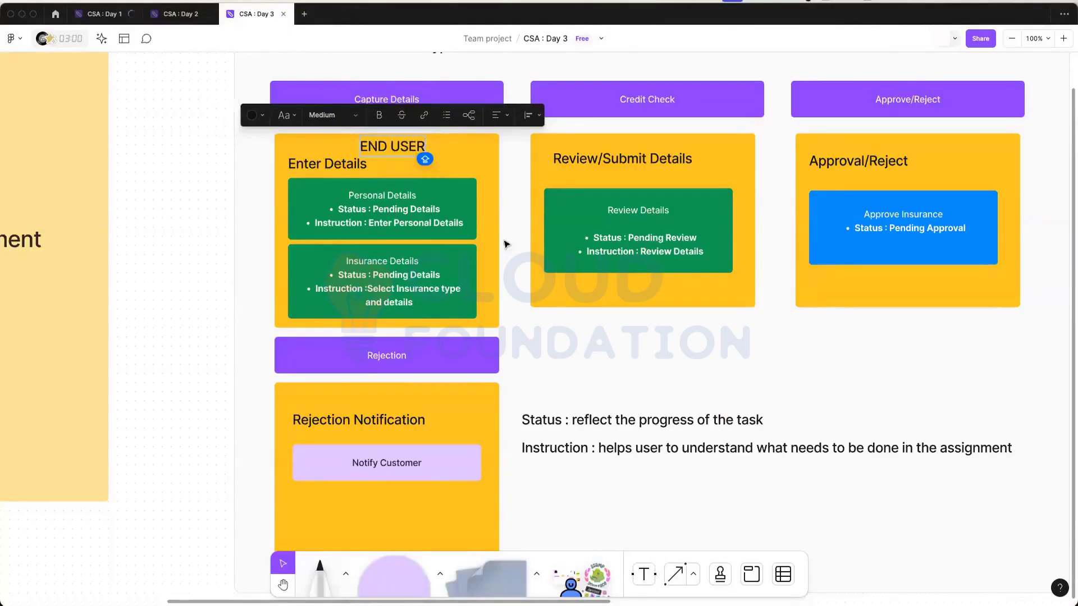
{"action": "key", "text": "super+a"}
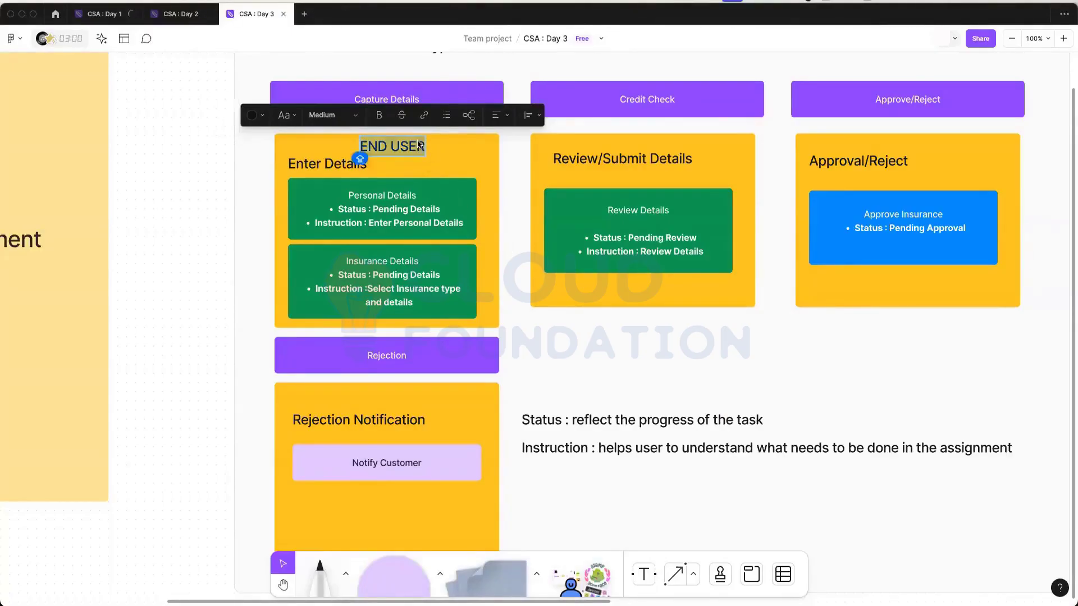
{"action": "right_click", "coordinate": [418, 141]}
{"action": "left_click", "coordinate": [446, 149]}
{"action": "key", "text": "Right"}
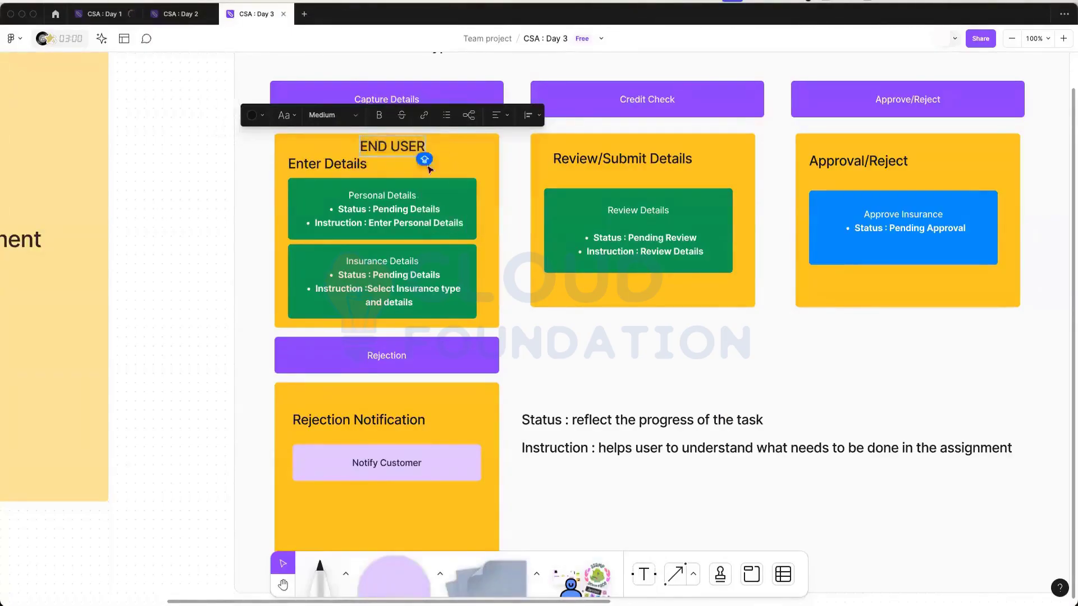
{"action": "key", "text": "super+v"}
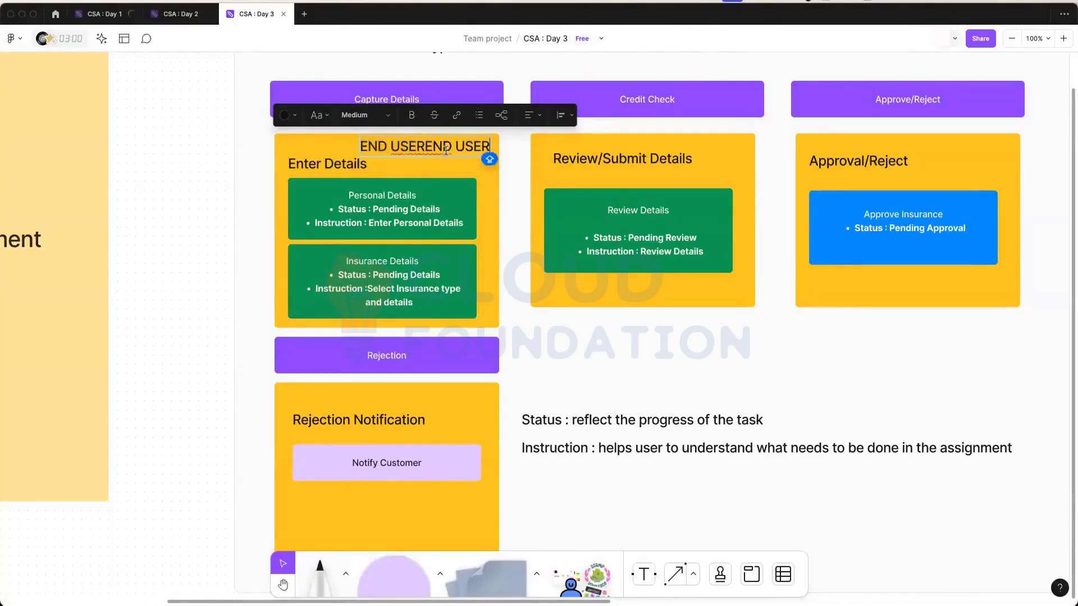
{"action": "key", "text": "super+z"}
{"action": "key", "text": "Escape"}
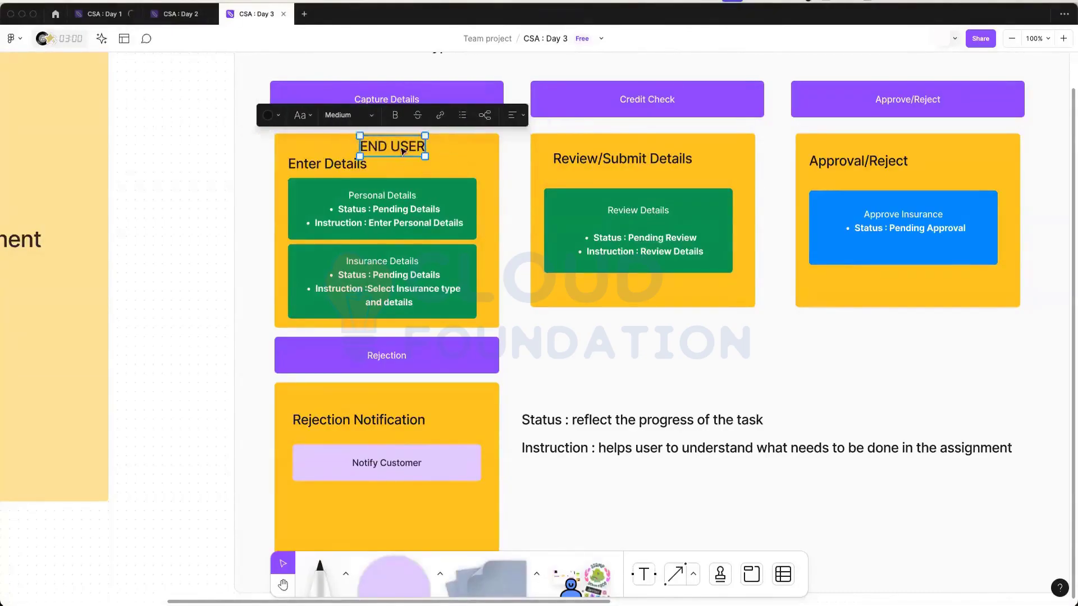
Duplicate the END USER label into the Review/Submit Details block and change the copy's text to "CREDIT CHECK USER"
{"action": "left_click_drag", "start_coordinate": [402, 150], "coordinate": [637, 144]}
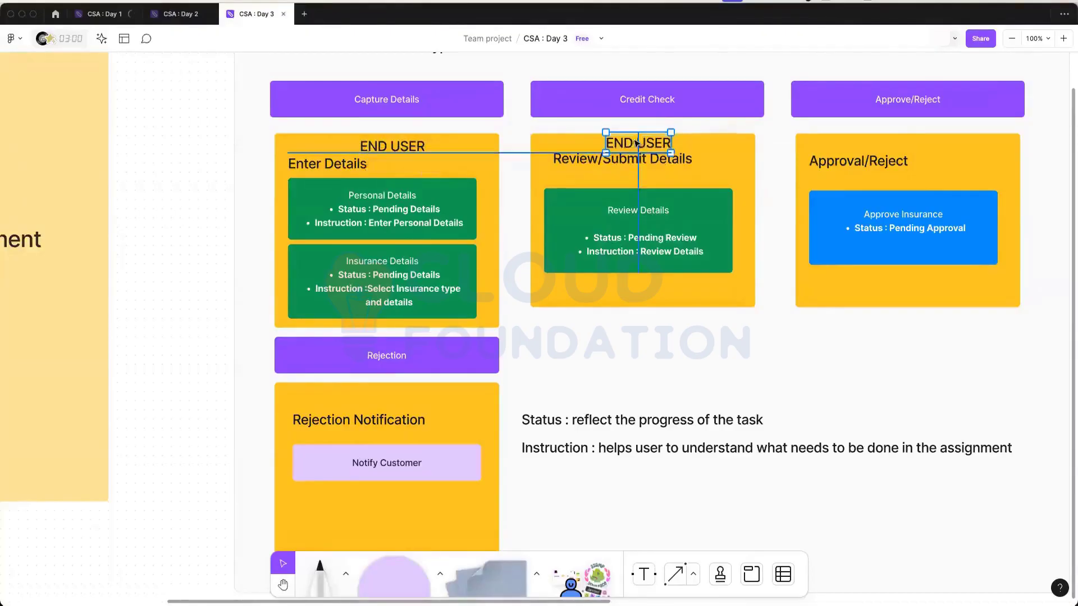
{"action": "double_click", "coordinate": [635, 141]}
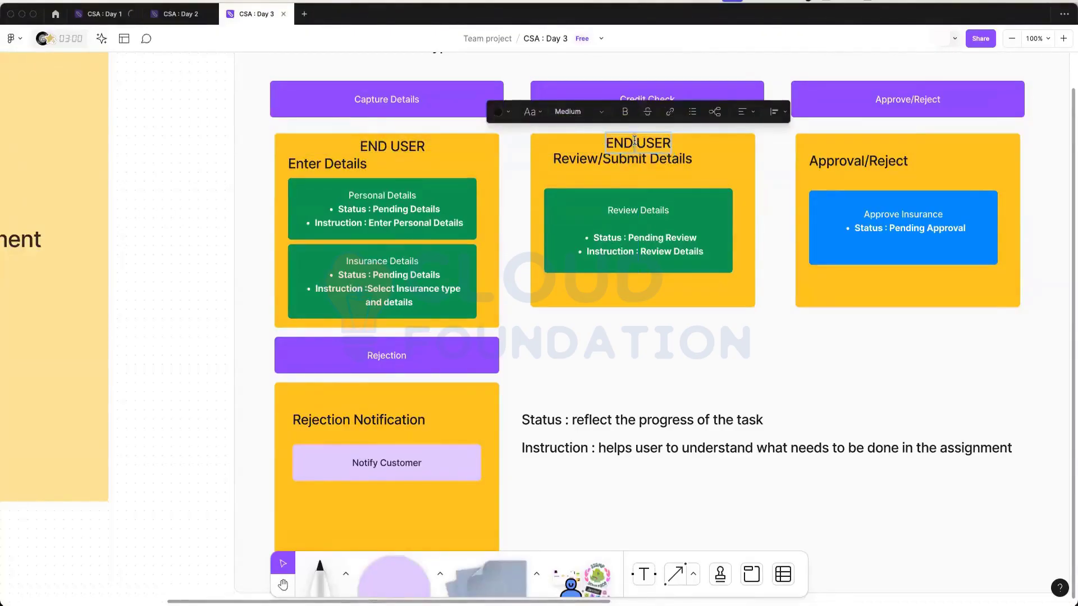
{"action": "type", "text": "CRED"}
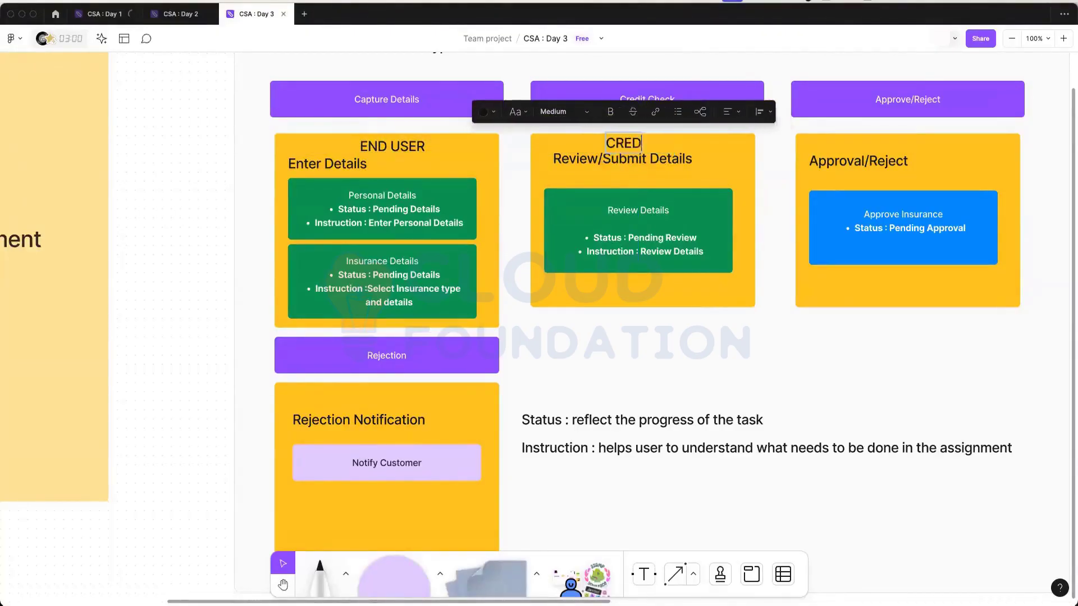
{"action": "type", "text": "IT CHECK USER"}
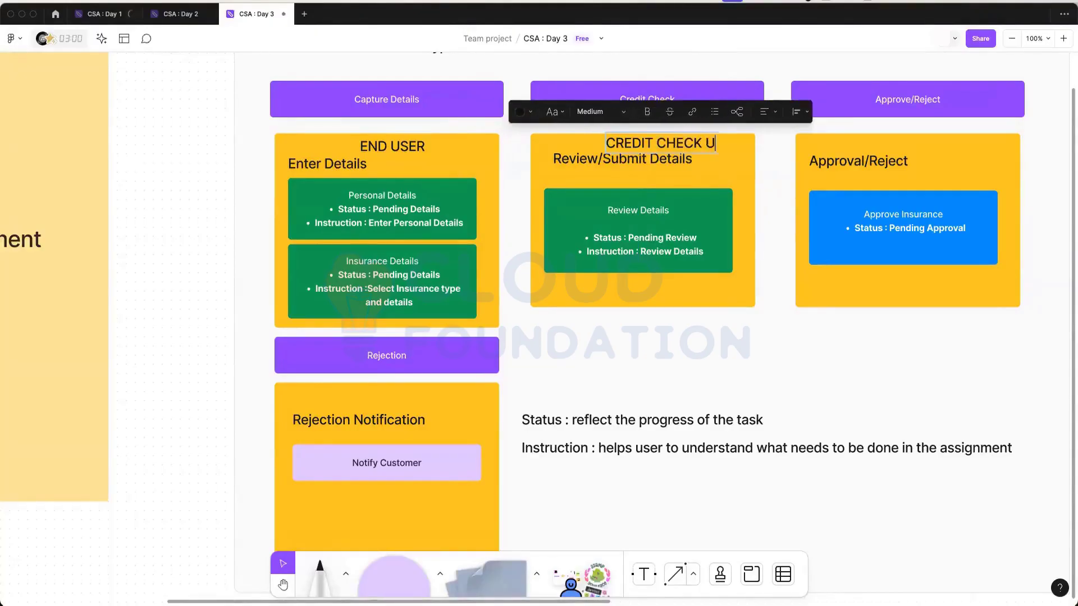
{"action": "left_click", "coordinate": [656, 185]}
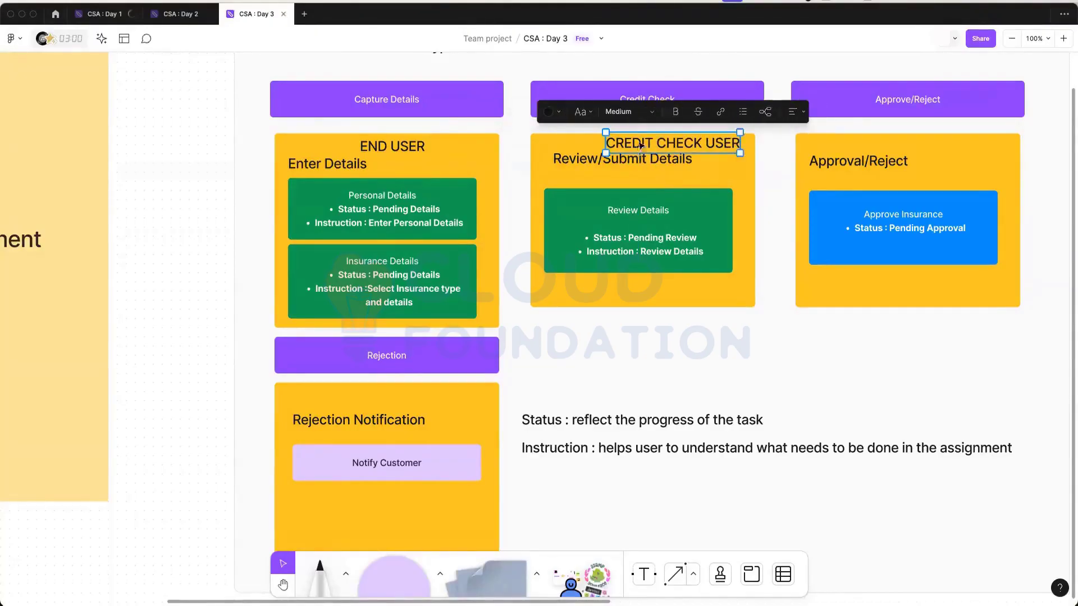
Move the CREDIT CHECK USER label below the green Review Details box
{"action": "double_click", "coordinate": [636, 145]}
{"action": "left_click", "coordinate": [694, 146]}
{"action": "left_click", "coordinate": [698, 173]}
{"action": "left_click_drag", "start_coordinate": [687, 145], "coordinate": [660, 290]}
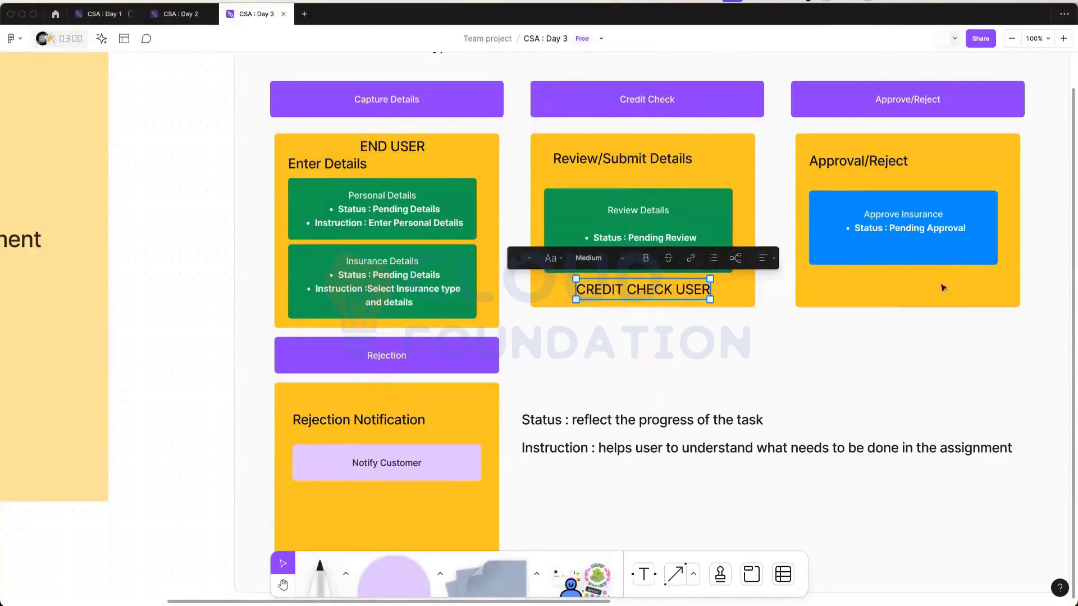
Duplicate the CREDIT CHECK USER label into the Approval/Reject block, change the copy to "MANAGER" and centre it below Approve Insurance
{"action": "left_click", "coordinate": [873, 284]}
{"action": "left_click", "coordinate": [645, 290]}
{"action": "left_click_drag", "start_coordinate": [646, 290], "coordinate": [911, 290]}
{"action": "double_click", "coordinate": [911, 290]}
{"action": "key", "text": "super+a"}
{"action": "type", "text": "M"}
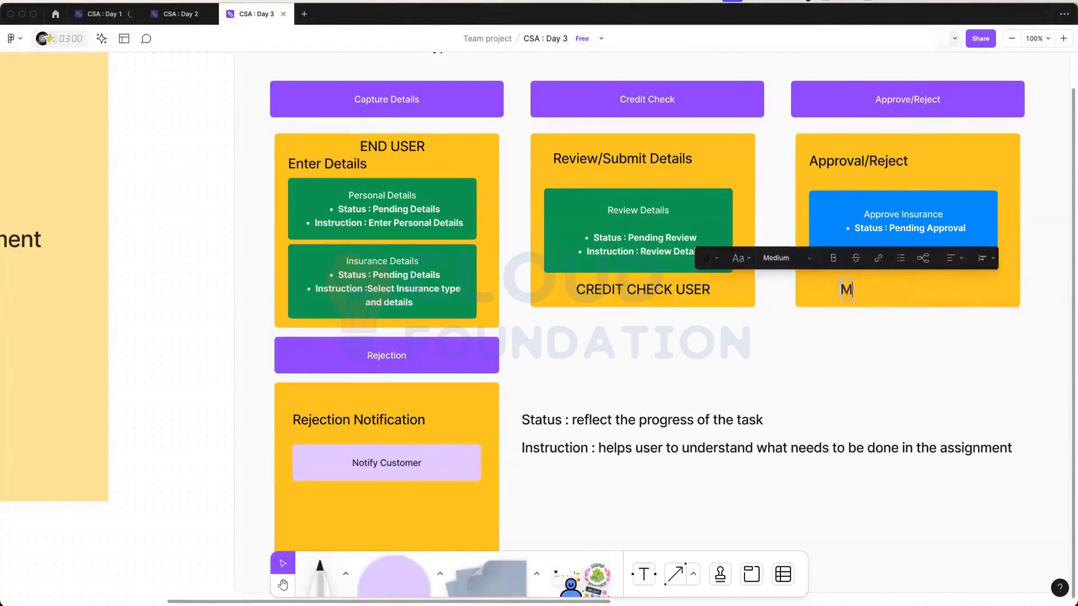
{"action": "type", "text": "ANAGER"}
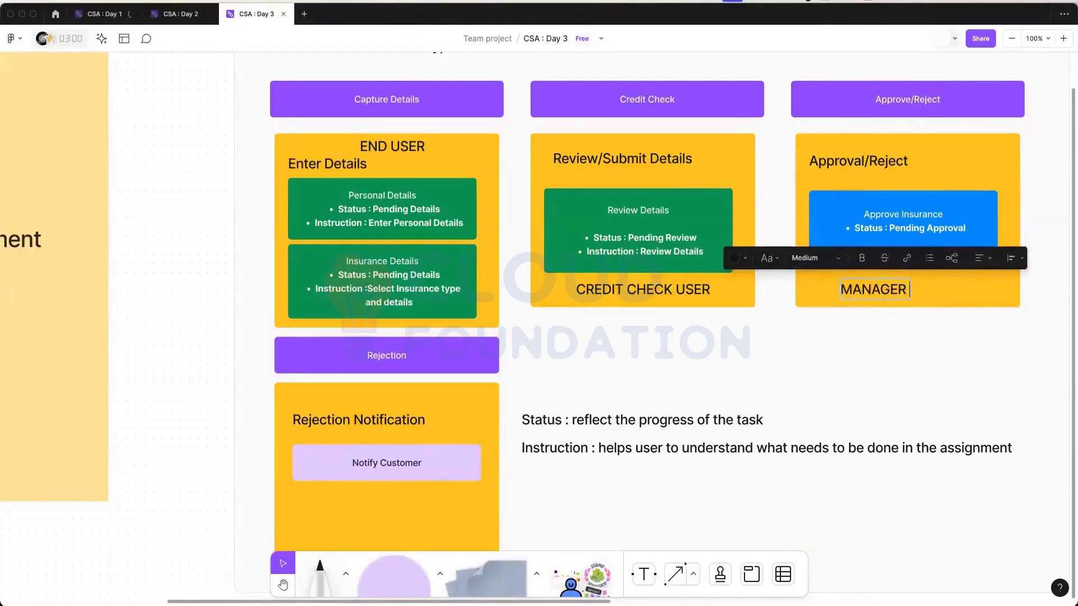
{"action": "key", "text": "Escape"}
{"action": "left_click_drag", "start_coordinate": [874, 290], "coordinate": [908, 290]}
Duplicate the CREDIT CHECK USER label below Notify Customer in the Rejection Notification block and change the copy to "AUTOMATIC STEP"
{"action": "scroll", "coordinate": [265, 334], "scroll_direction": "down", "scroll_amount": 2}
{"action": "left_click", "coordinate": [385, 486]}
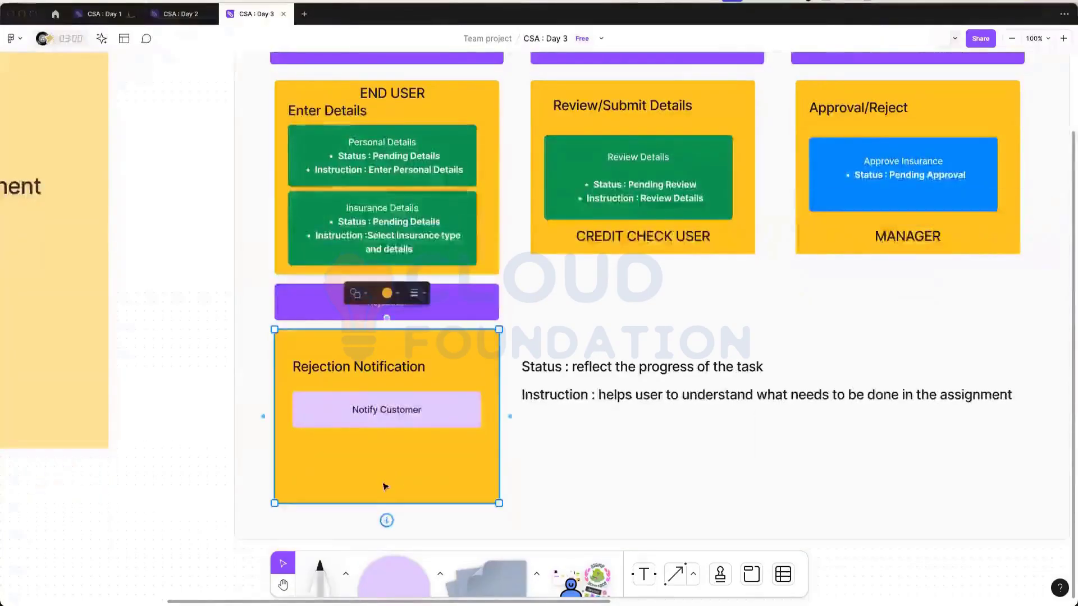
{"action": "scroll", "coordinate": [399, 212], "scroll_direction": "up", "scroll_amount": 3}
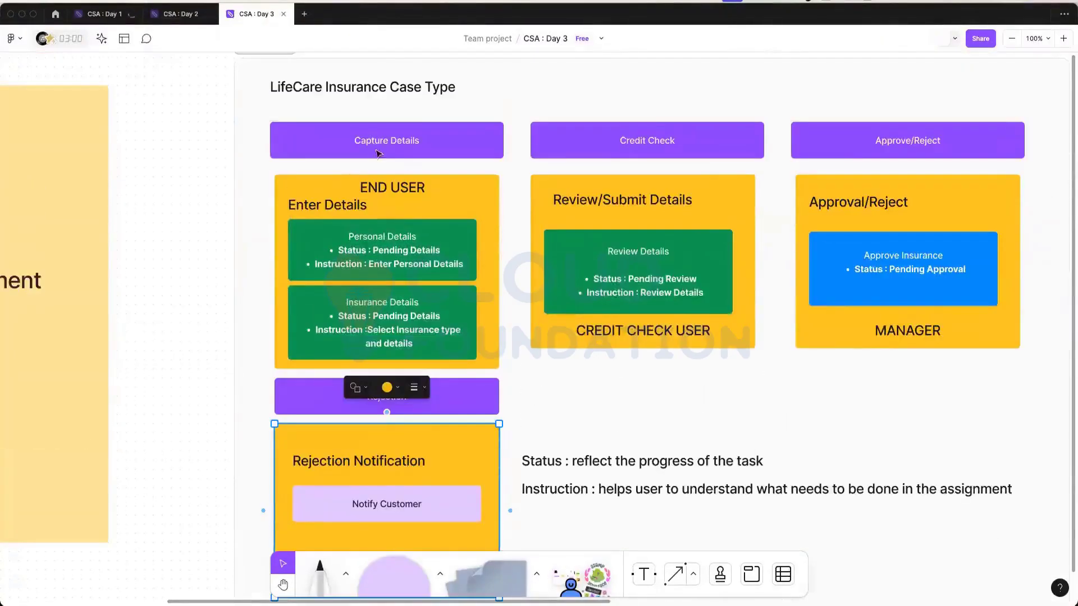
{"action": "scroll", "coordinate": [376, 152], "scroll_direction": "down", "scroll_amount": 6}
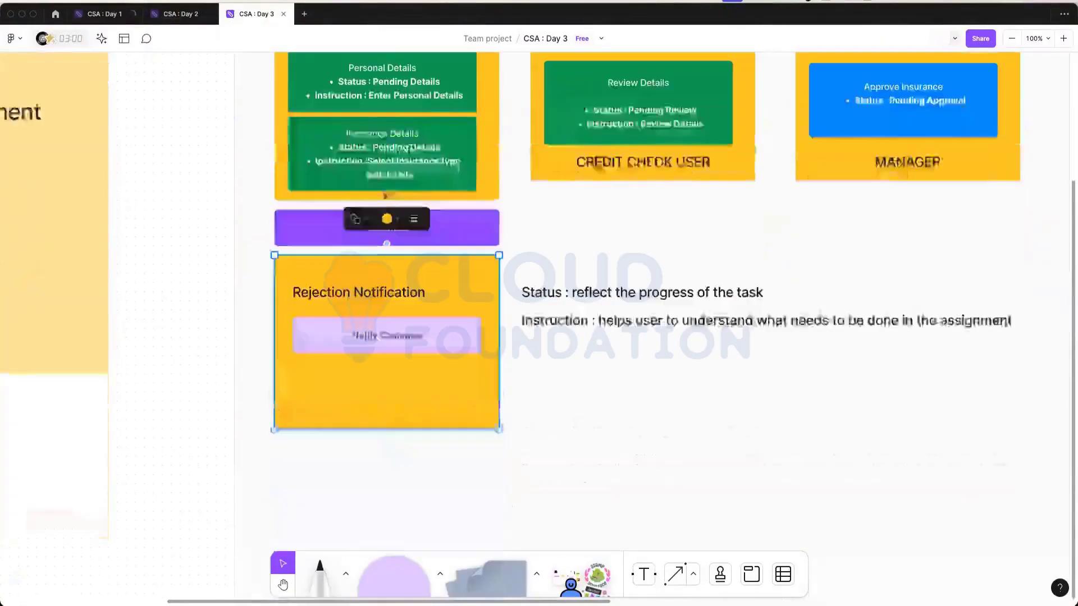
{"action": "left_click", "coordinate": [616, 163]}
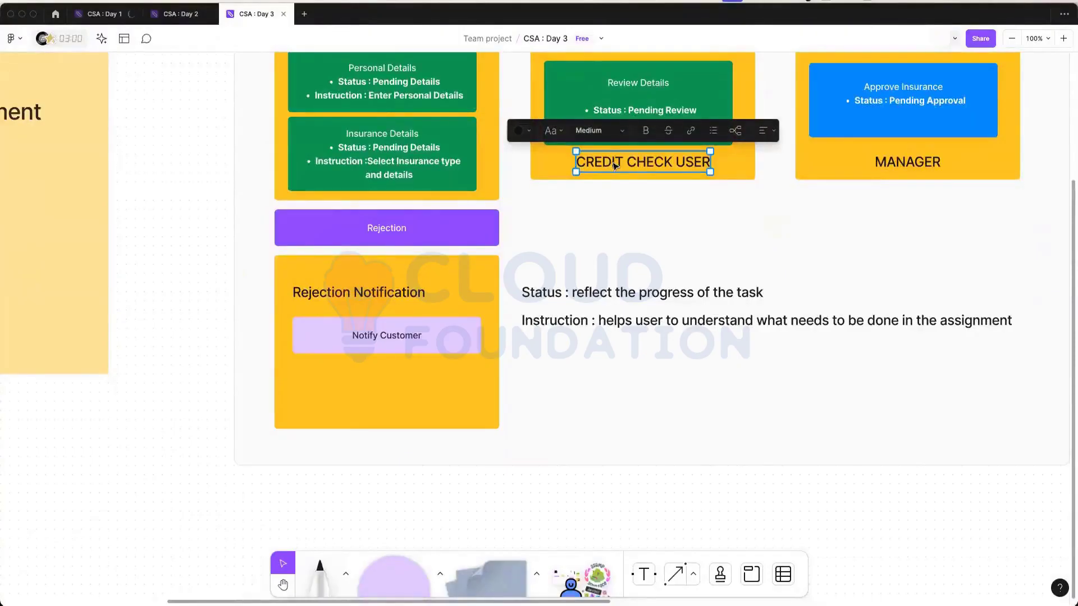
{"action": "left_click_drag", "start_coordinate": [616, 167], "coordinate": [360, 415]}
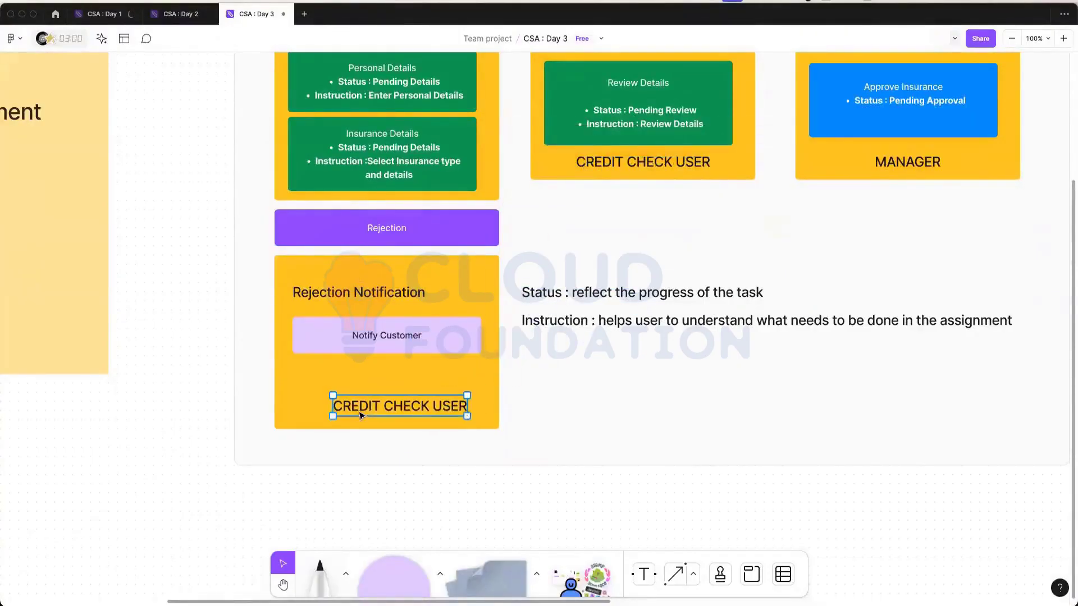
{"action": "double_click", "coordinate": [361, 414]}
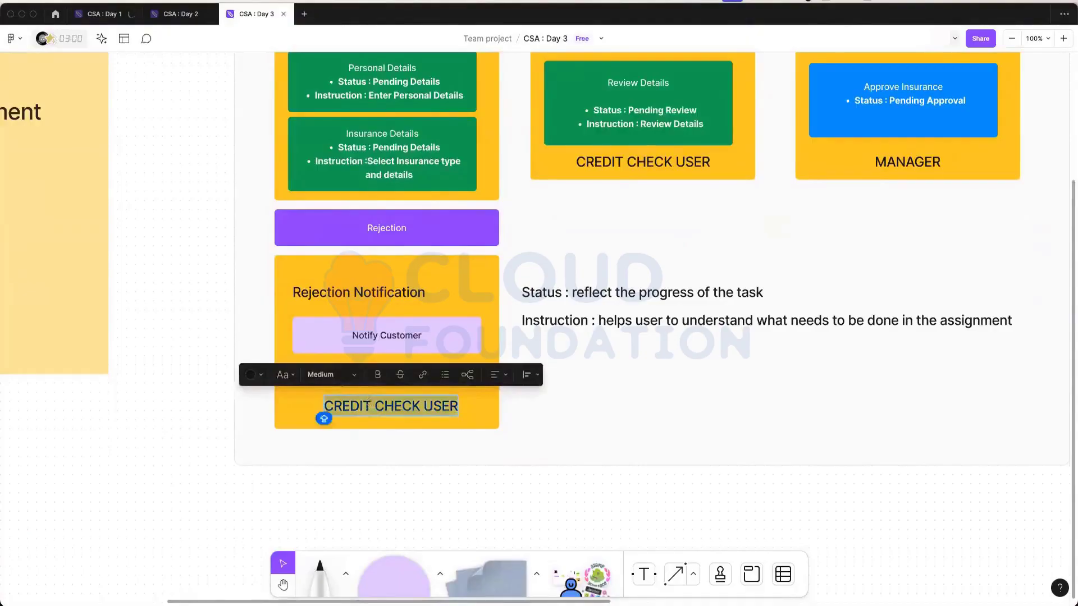
{"action": "type", "text": "AUTOMATIC"}
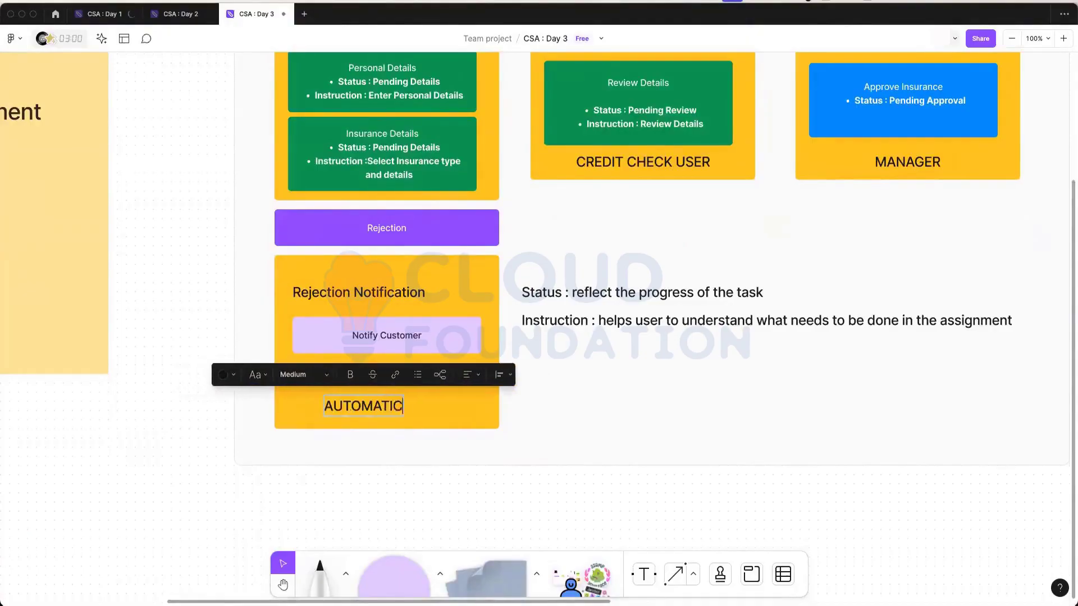
{"action": "type", "text": " STE"}
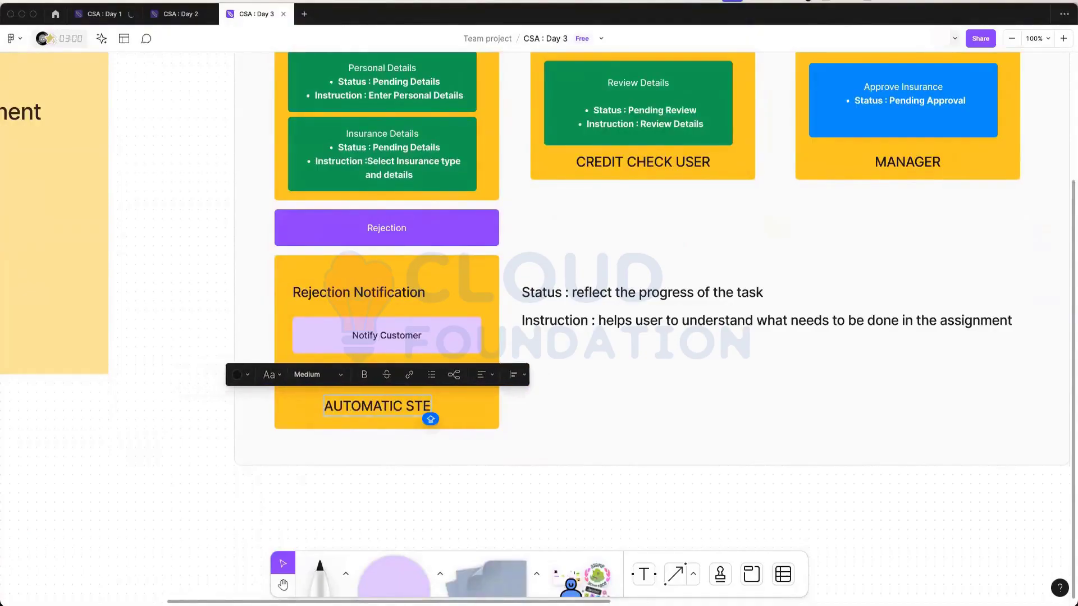
{"action": "type", "text": "P"}
{"action": "key", "text": "Escape"}
Review the labelled case type design, the involved personas, and the board's Views and SLA notes
{"action": "scroll", "coordinate": [606, 396], "scroll_direction": "up", "scroll_amount": 3}
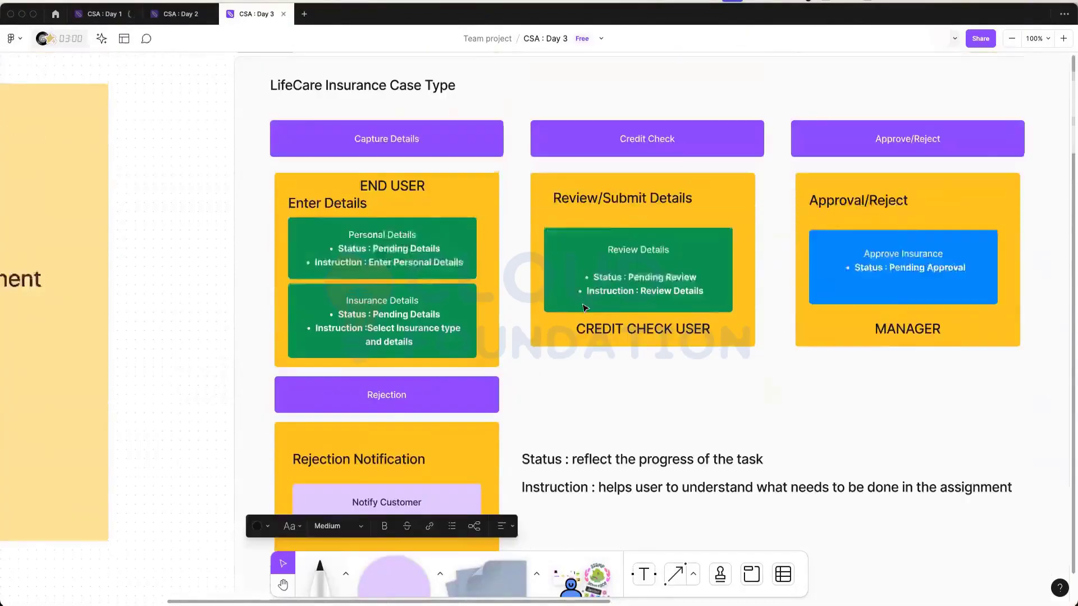
{"action": "scroll", "coordinate": [583, 307], "scroll_direction": "down", "scroll_amount": 1}
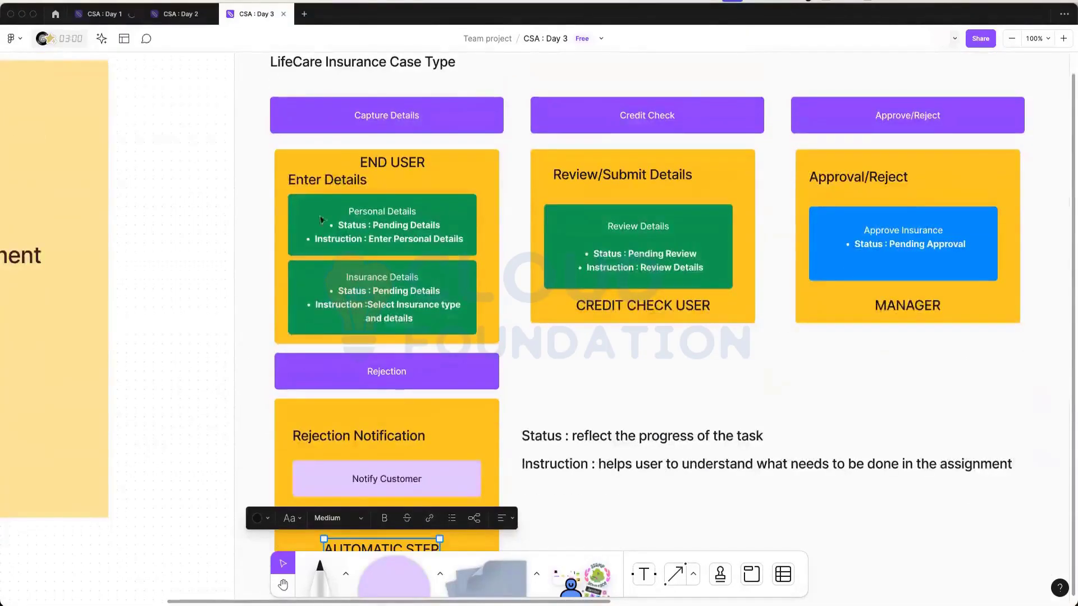
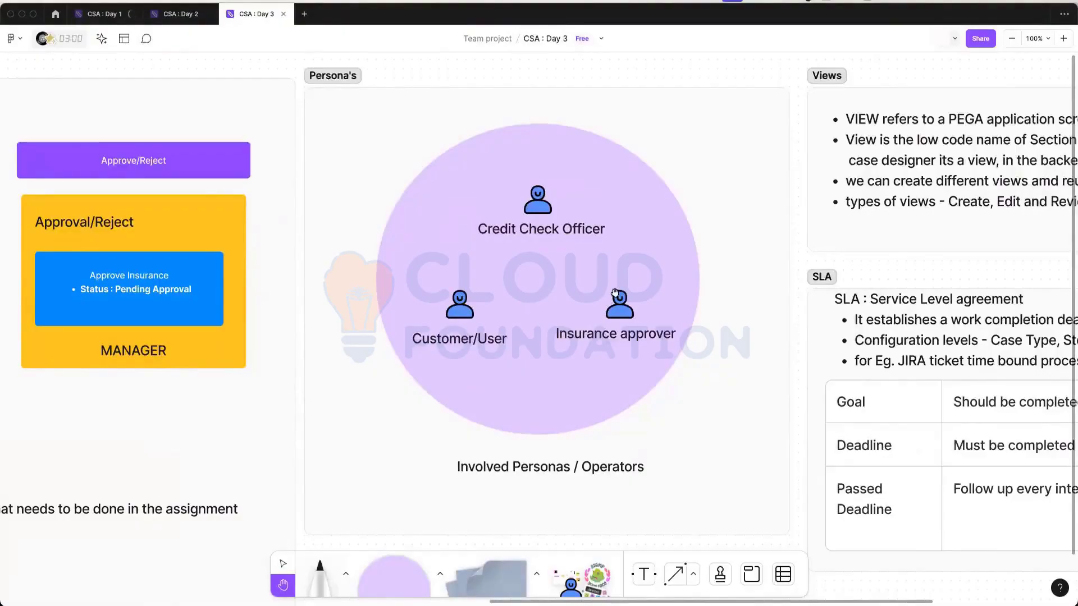
{"action": "scroll", "coordinate": [609, 299], "scroll_direction": "right", "scroll_amount": 6}
{"action": "scroll", "coordinate": [641, 306], "scroll_direction": "right", "scroll_amount": 4}
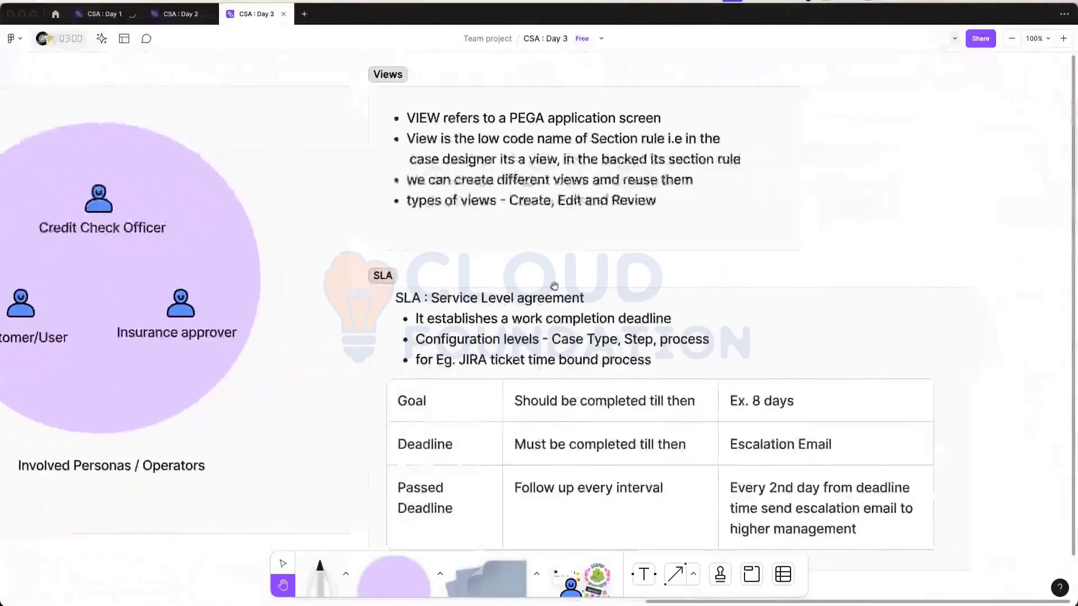
{"action": "scroll", "coordinate": [665, 184], "scroll_direction": "left", "scroll_amount": 4}
{"action": "scroll", "coordinate": [665, 184], "scroll_direction": "up", "scroll_amount": 1}
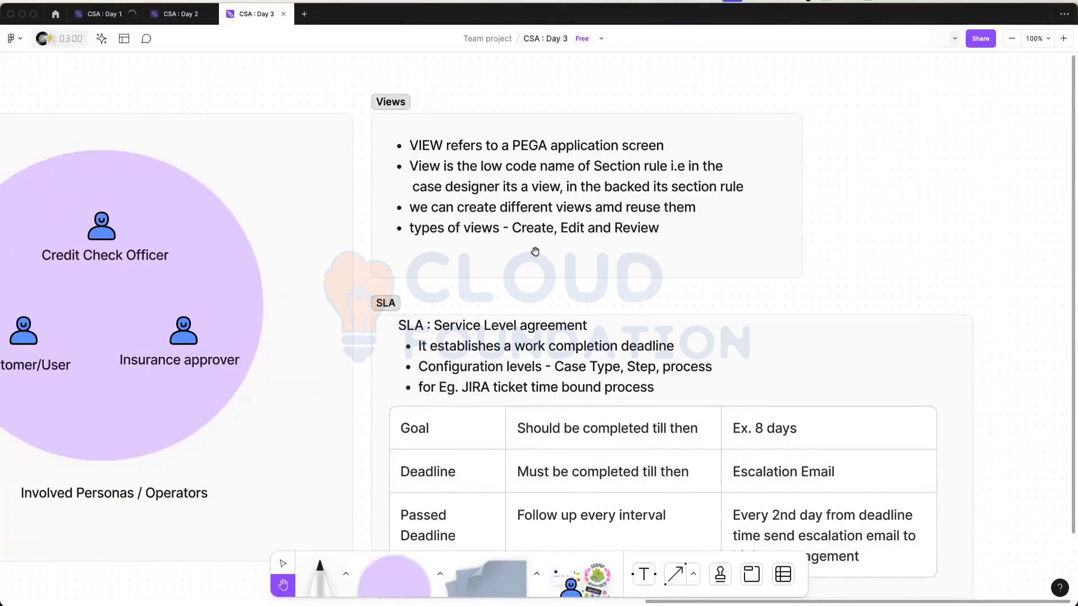
{"action": "left_click_drag", "start_coordinate": [536, 252], "coordinate": [596, 214]}
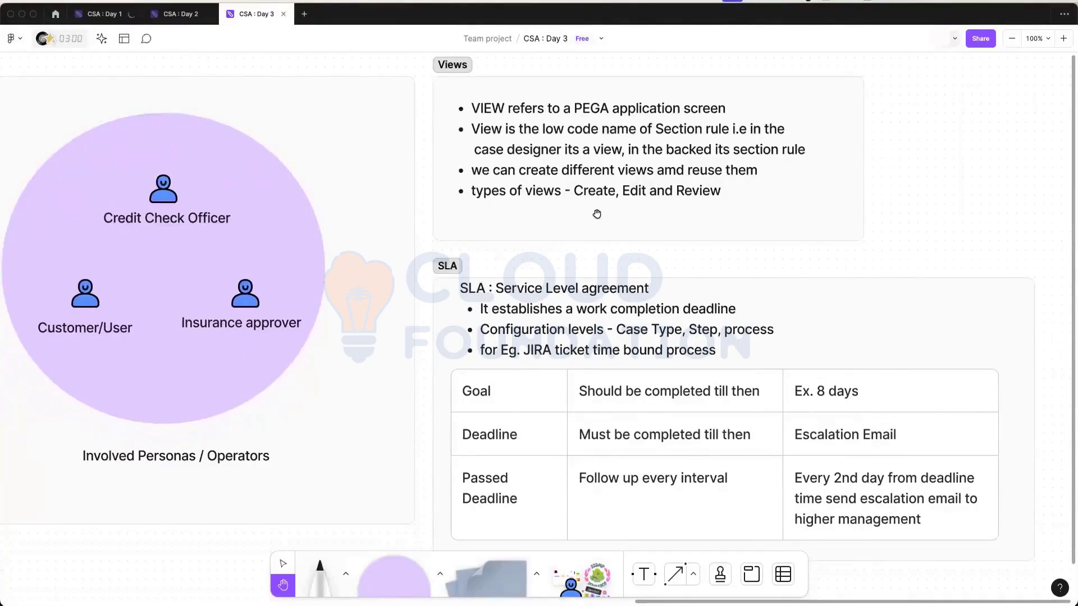
{"action": "scroll", "coordinate": [584, 261], "scroll_direction": "up", "scroll_amount": 1}
{"action": "scroll", "coordinate": [584, 261], "scroll_direction": "right", "scroll_amount": 1}
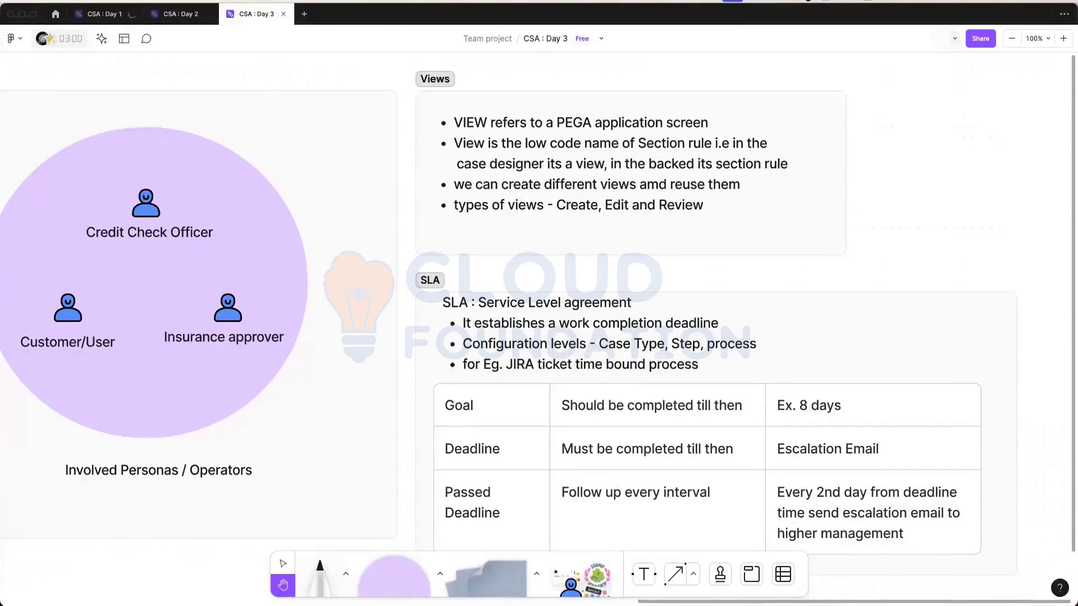
Switch to Pega Dev Studio in Safari and open the list of Section rules in the User Interface records
{"action": "key", "text": "ctrl+Up"}
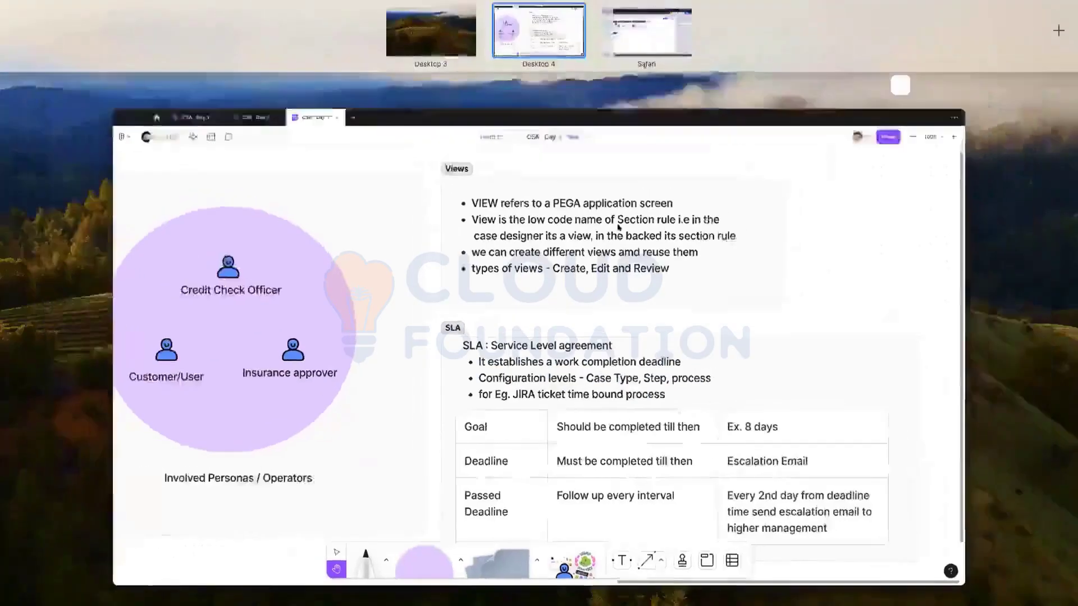
{"action": "left_click", "coordinate": [646, 22]}
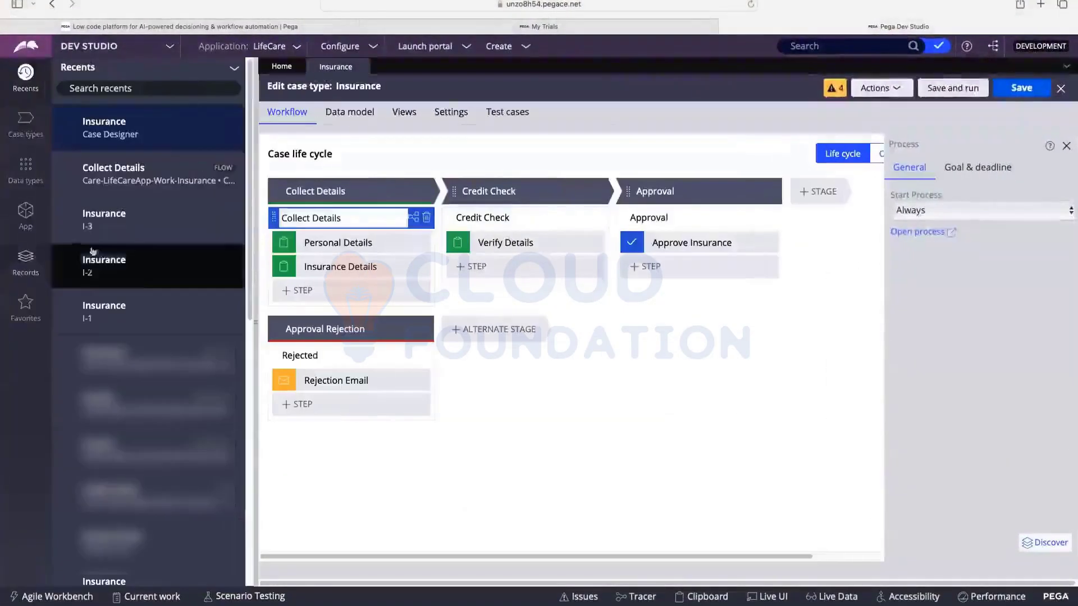
{"action": "left_click", "coordinate": [17, 269]}
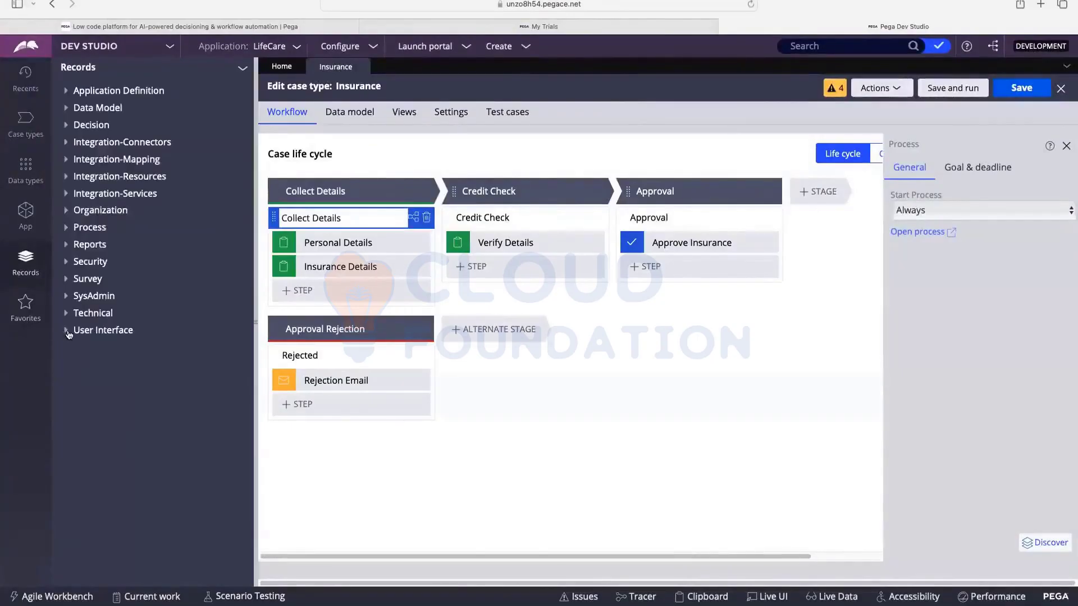
{"action": "left_click", "coordinate": [66, 332]}
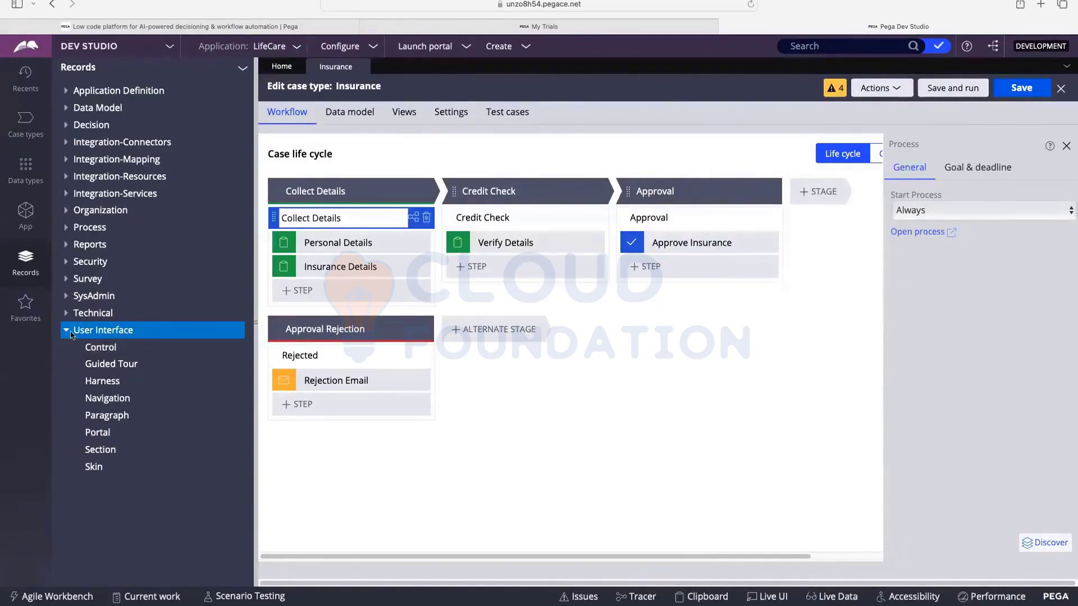
{"action": "left_click", "coordinate": [104, 452]}
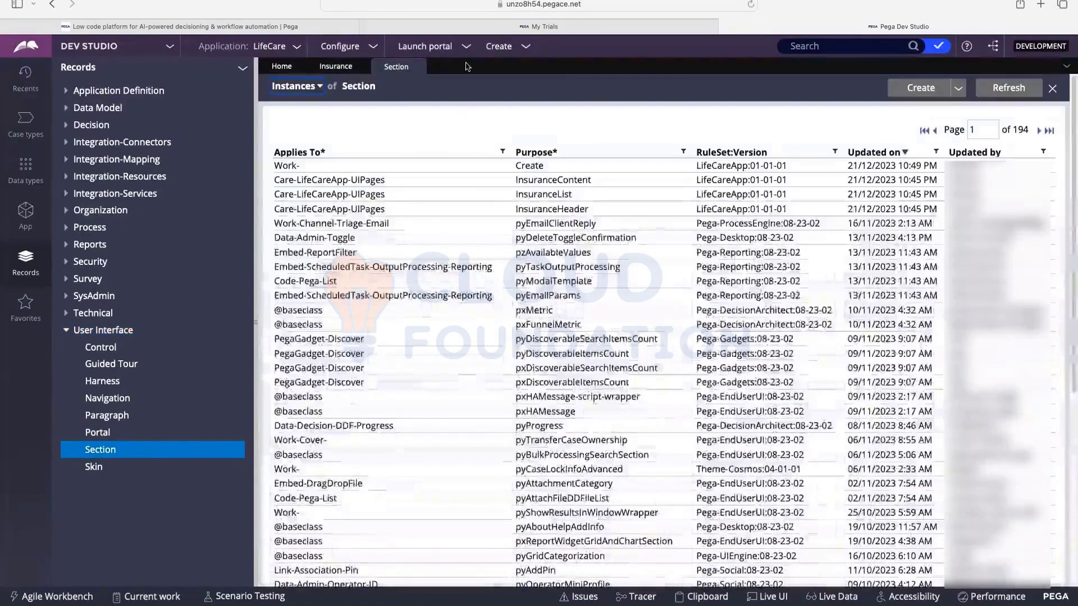
Save and run the Insurance case type, and read the message shown for the Personal Details step in the new case
{"action": "left_click", "coordinate": [343, 73]}
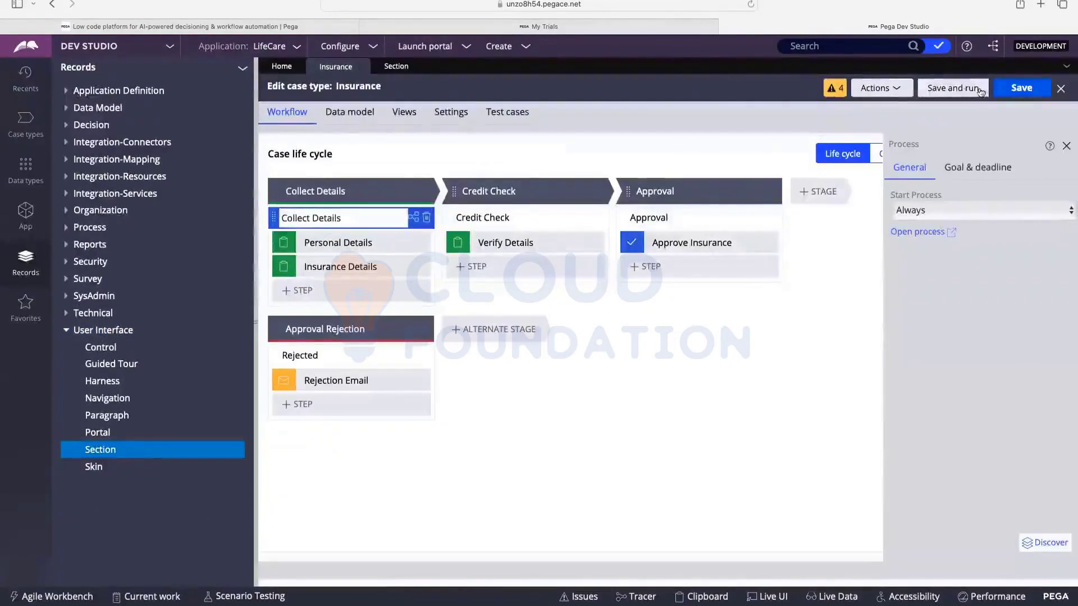
{"action": "left_click", "coordinate": [952, 88]}
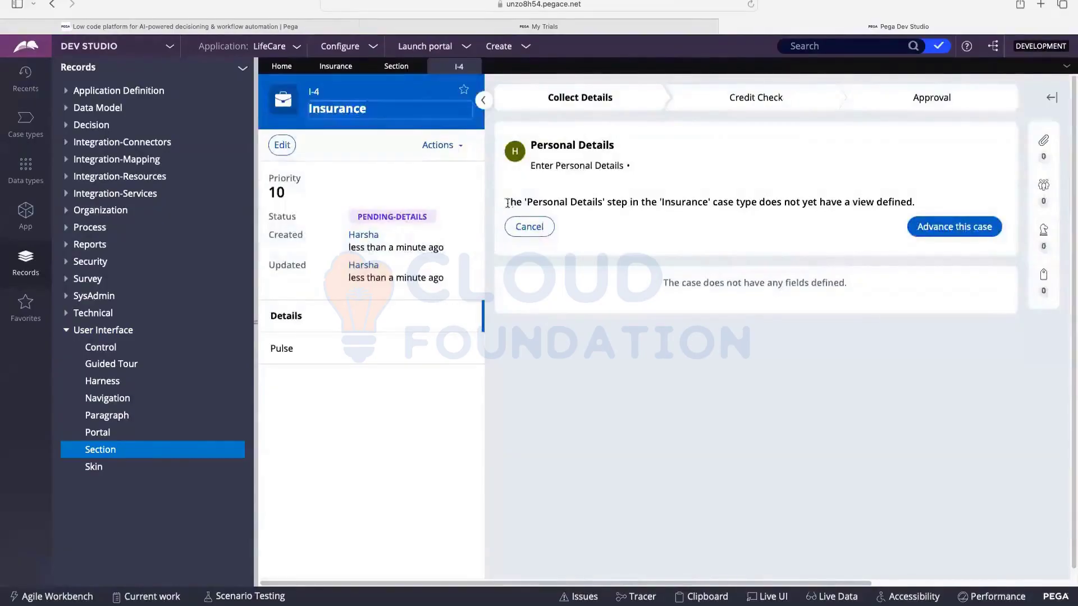
{"action": "left_click_drag", "start_coordinate": [505, 202], "coordinate": [672, 206]}
{"action": "left_click", "coordinate": [771, 205]}
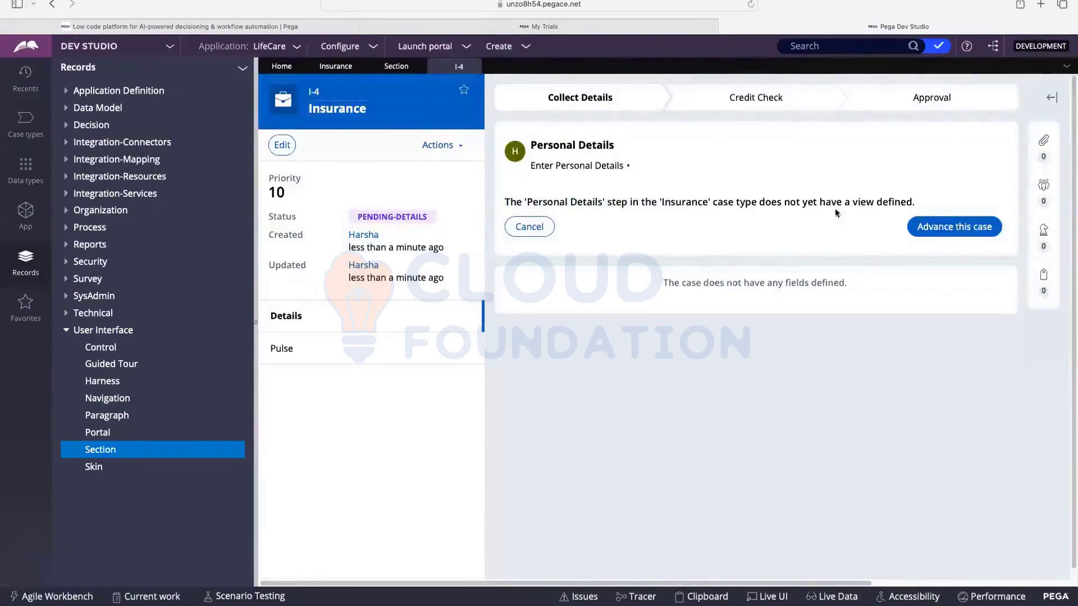
{"action": "double_click", "coordinate": [868, 205]}
{"action": "left_click", "coordinate": [867, 205]}
{"action": "double_click", "coordinate": [867, 205]}
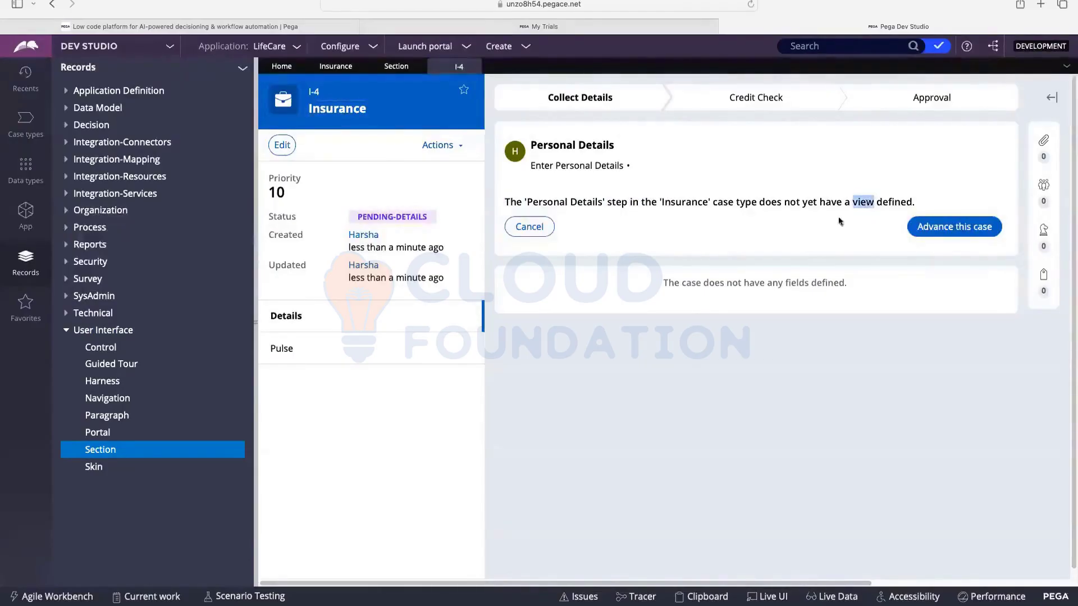
{"action": "left_click", "coordinate": [881, 240]}
{"action": "double_click", "coordinate": [863, 201]}
{"action": "left_click", "coordinate": [864, 201]}
{"action": "left_click_drag", "start_coordinate": [571, 202], "coordinate": [627, 202]}
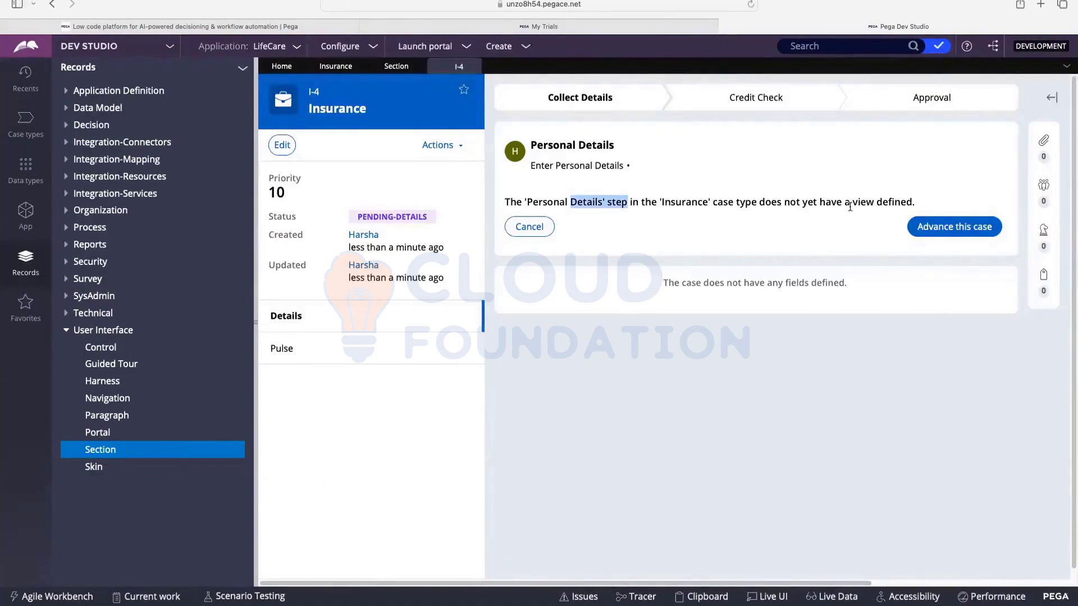
Return to the list of Section rules and refresh it
{"action": "left_click", "coordinate": [390, 73]}
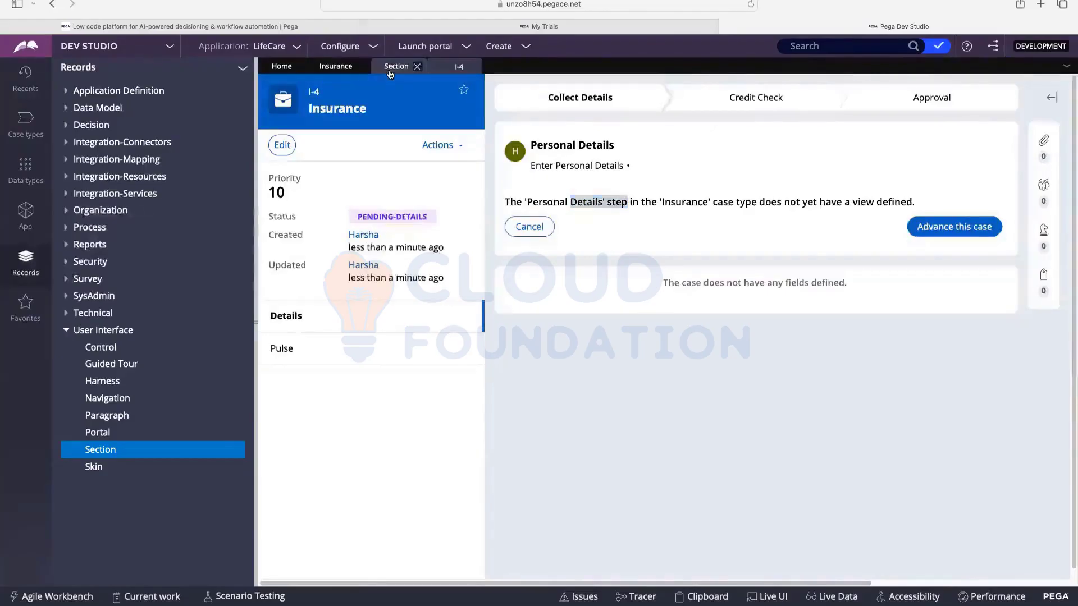
{"action": "key", "text": "super+Tab"}
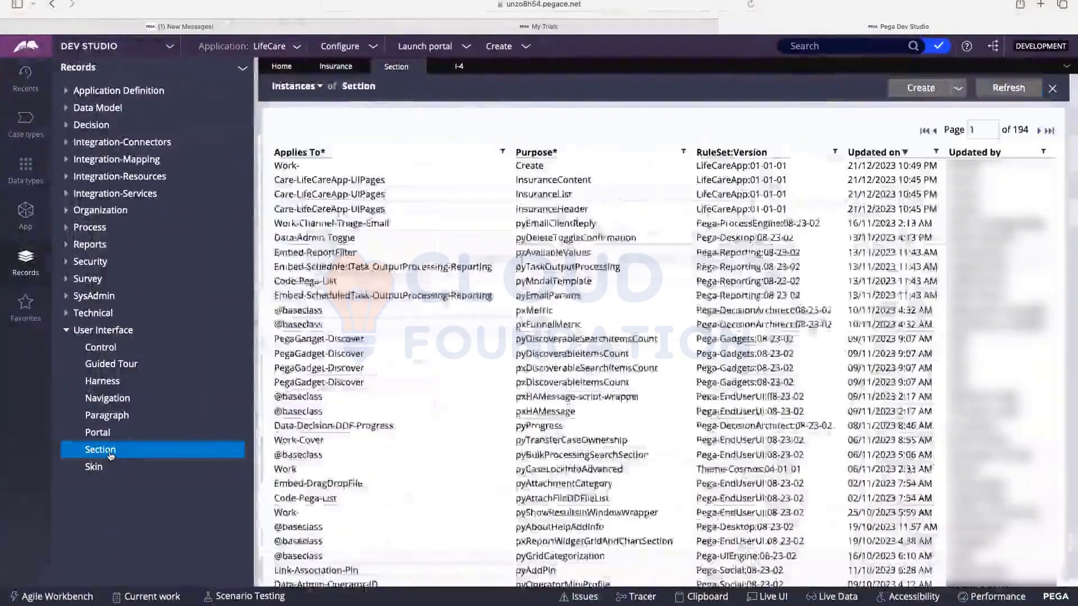
{"action": "left_click", "coordinate": [1021, 91]}
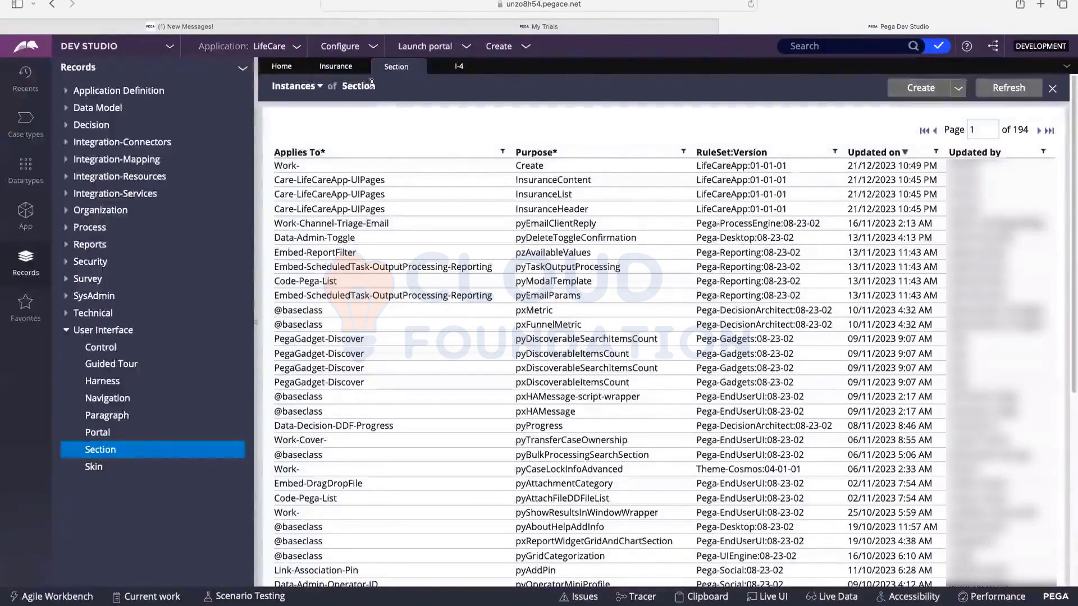
Compare the Insurance case type's life cycle steps with its existing views
{"action": "left_click", "coordinate": [336, 66]}
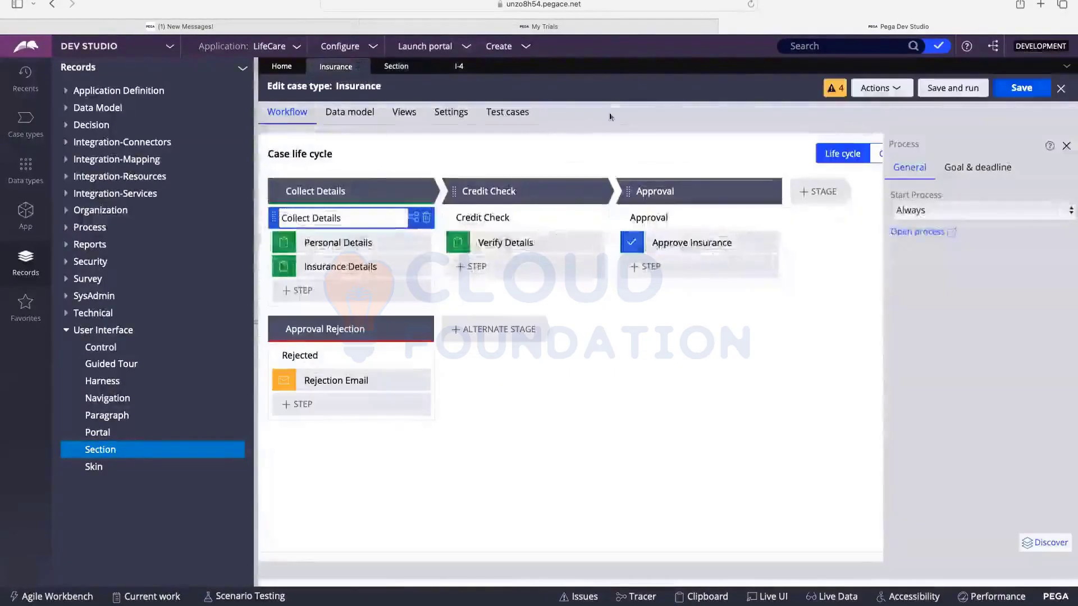
{"action": "left_click", "coordinate": [409, 121]}
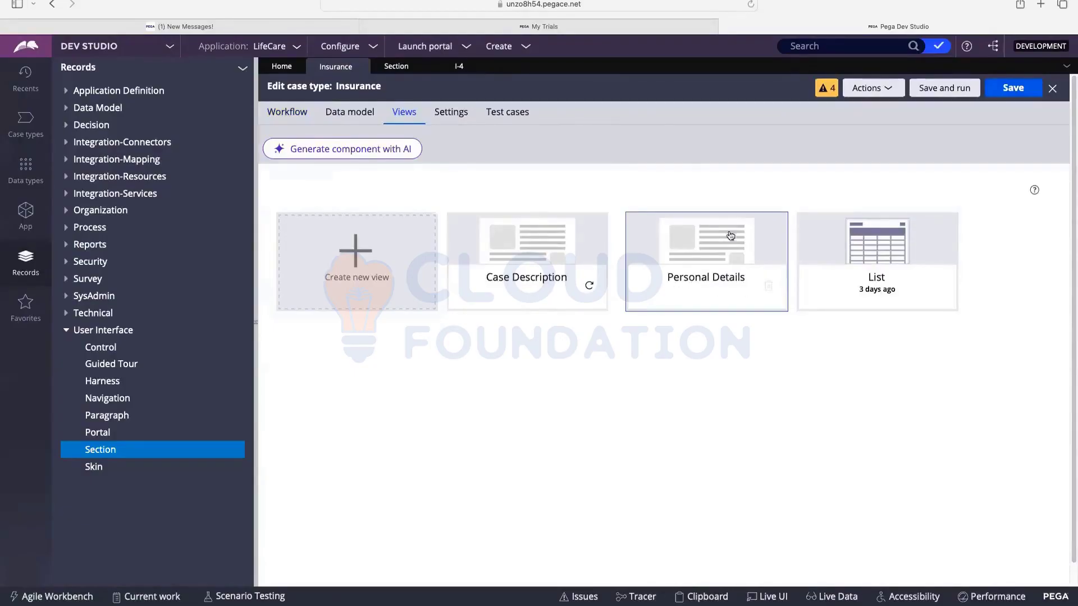
{"action": "left_click", "coordinate": [303, 121]}
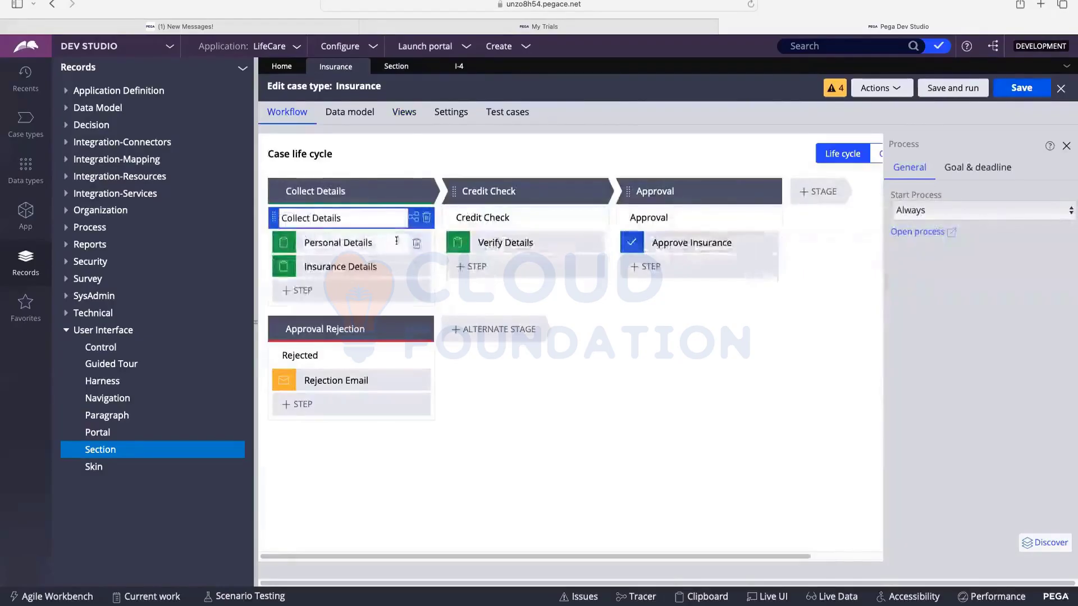
{"action": "left_click", "coordinate": [404, 114]}
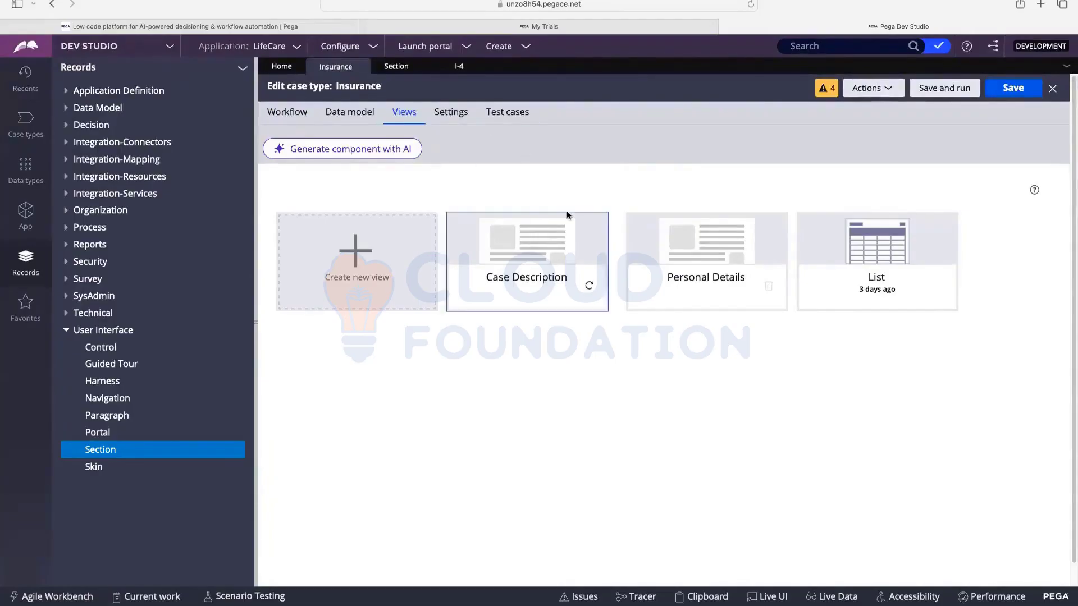
Examine the AI component generator's existing-component selection, prompt and dependency options for the Insurance views, and close it
{"action": "left_click", "coordinate": [363, 153]}
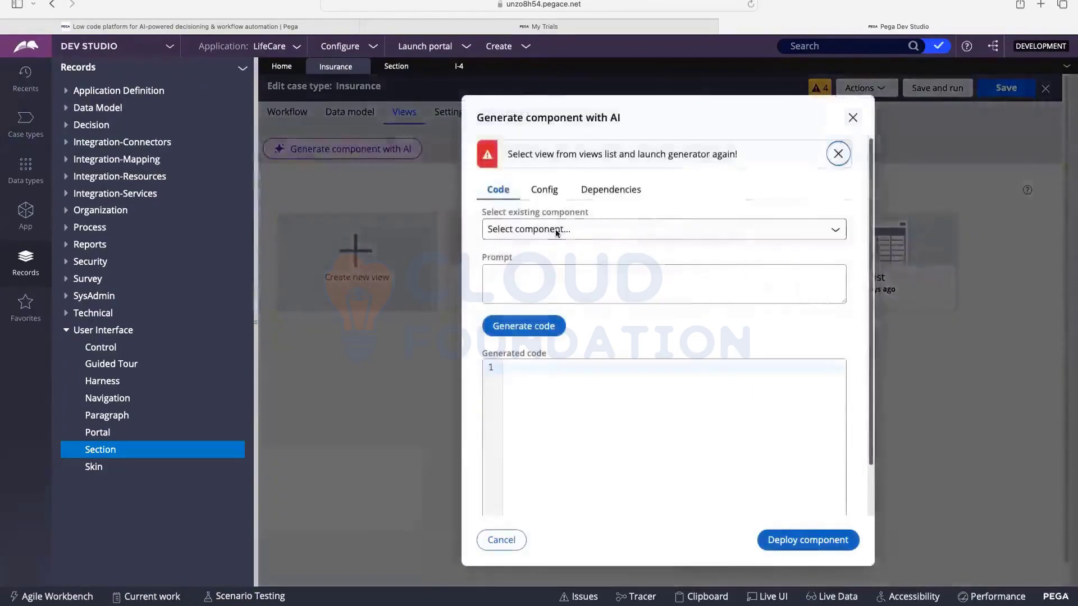
{"action": "left_click_drag", "start_coordinate": [508, 153], "coordinate": [750, 155]}
{"action": "left_click", "coordinate": [750, 155]}
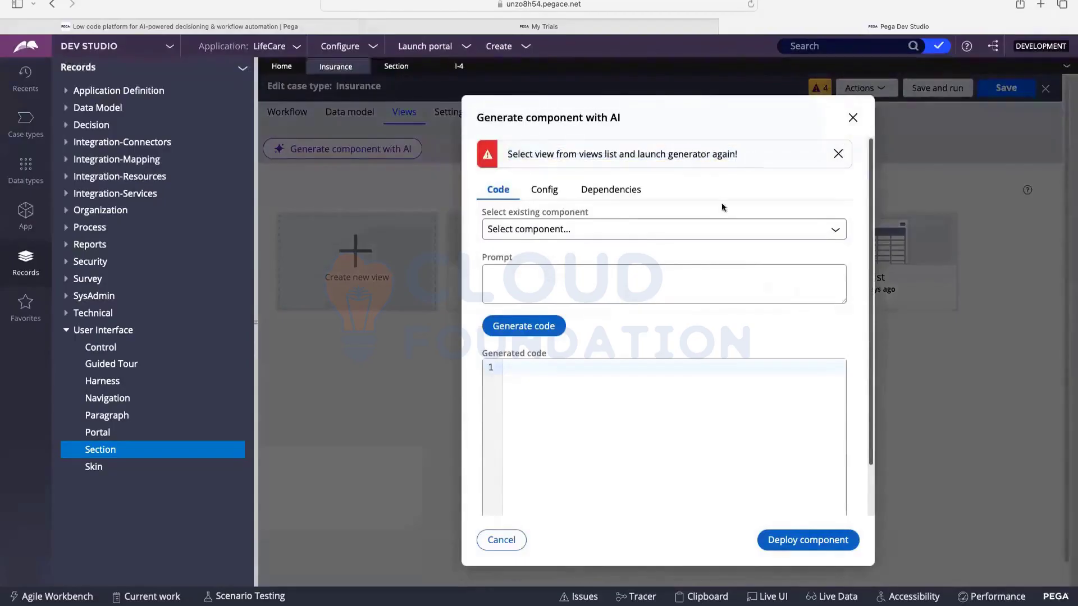
{"action": "left_click", "coordinate": [522, 230]}
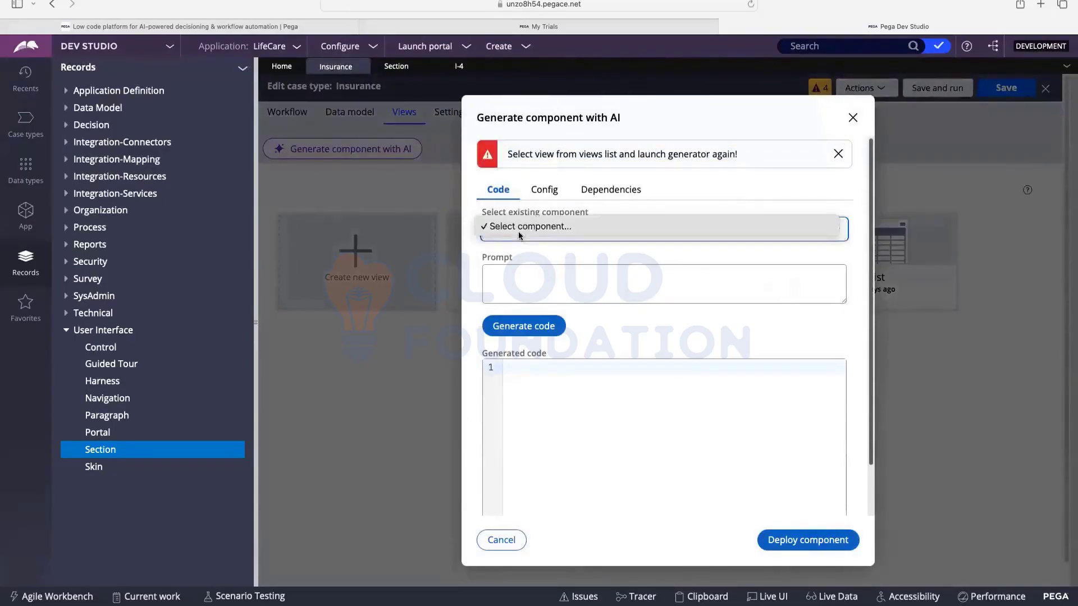
{"action": "left_click", "coordinate": [533, 283]}
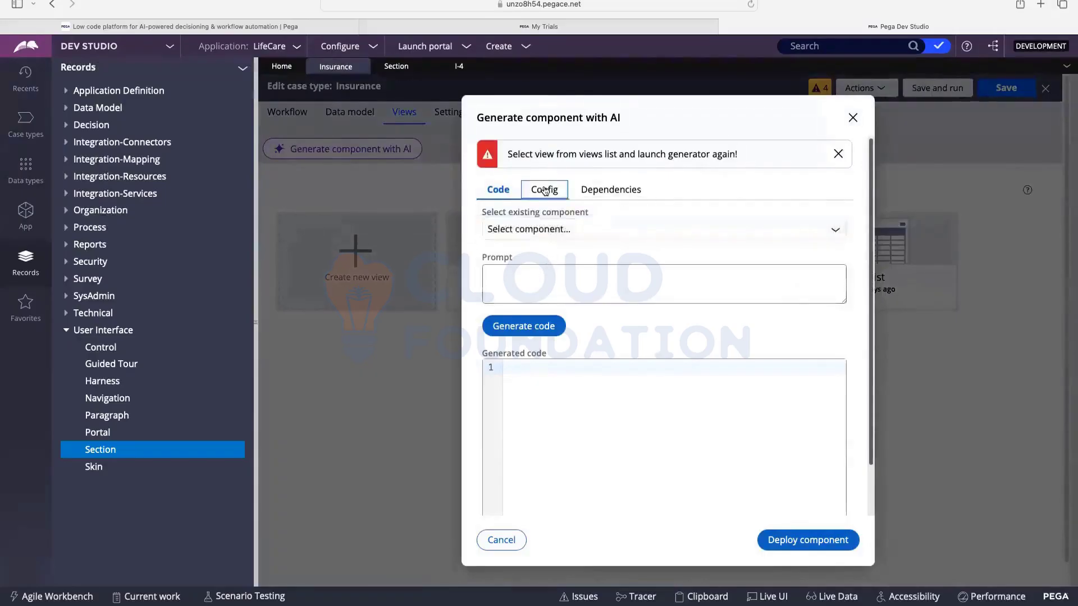
{"action": "left_click", "coordinate": [611, 189]}
{"action": "left_click", "coordinate": [508, 192]}
{"action": "scroll", "coordinate": [531, 265], "scroll_direction": "down", "scroll_amount": 1}
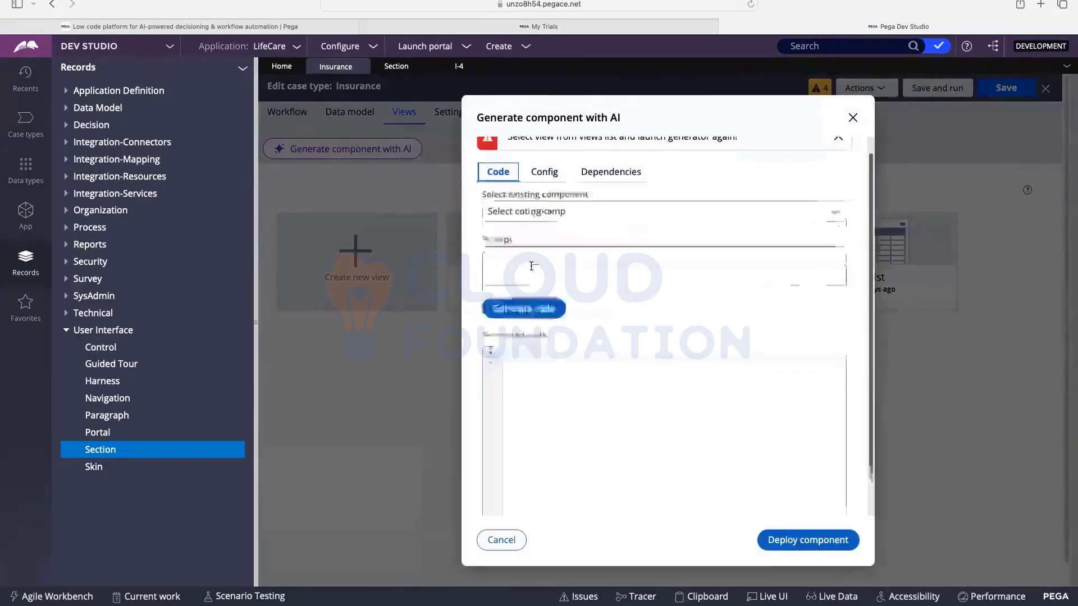
{"action": "left_click", "coordinate": [553, 215]}
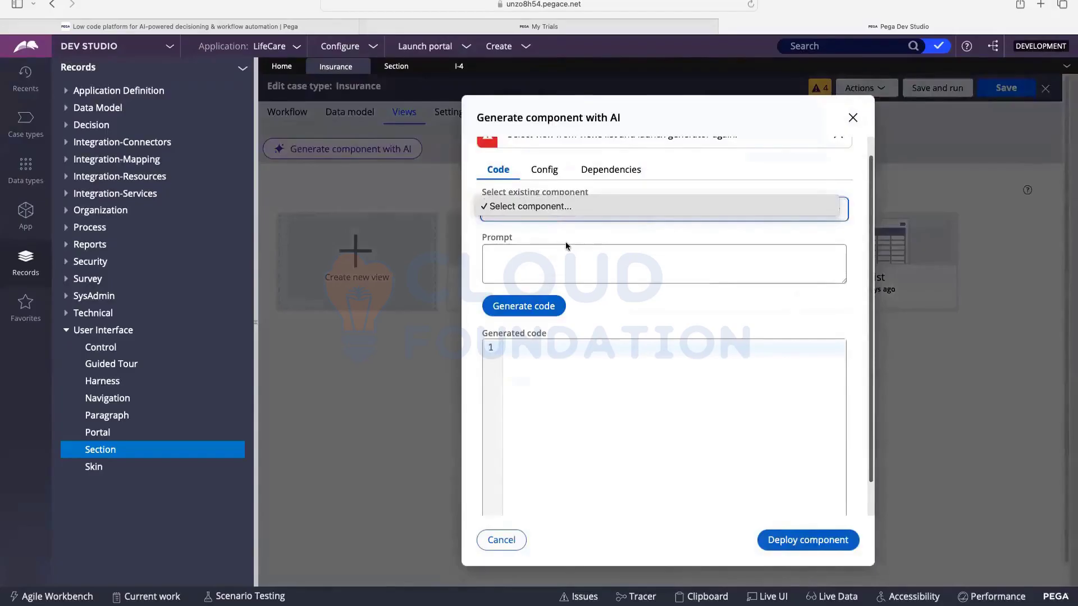
{"action": "left_click", "coordinate": [578, 224]}
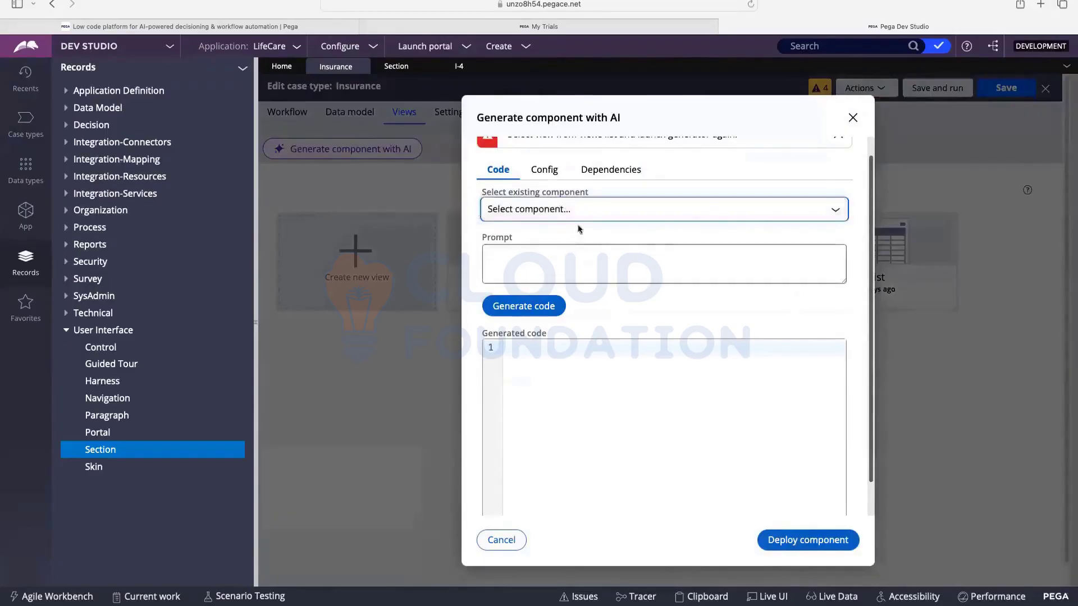
{"action": "left_click", "coordinate": [852, 117]}
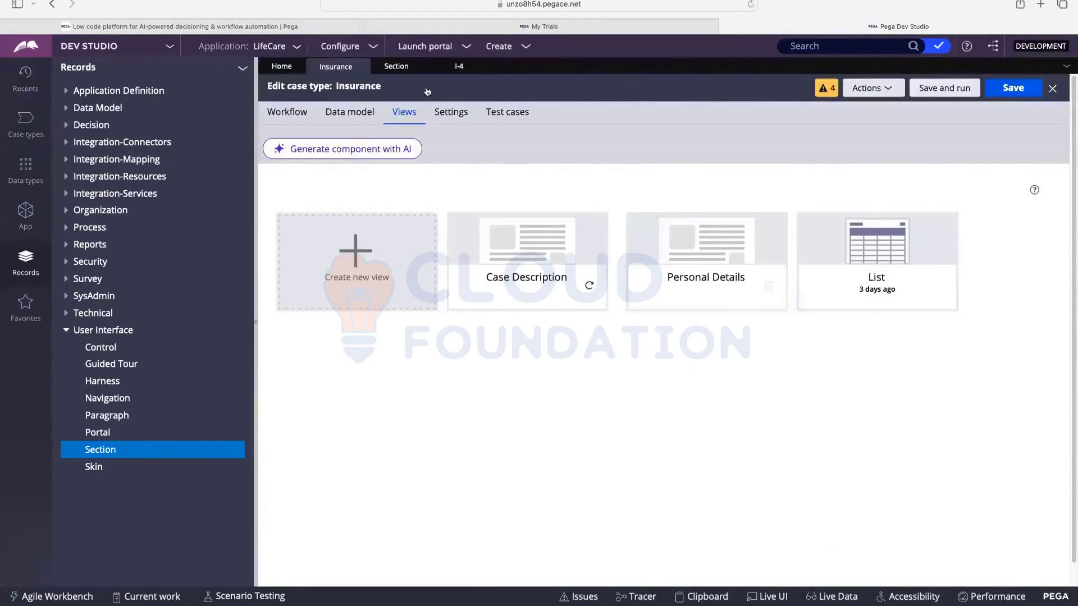
Inspect the fields of the existing Personal Details view and cancel out of it
{"action": "left_click", "coordinate": [665, 277]}
{"action": "left_click_drag", "start_coordinate": [509, 178], "coordinate": [566, 175]}
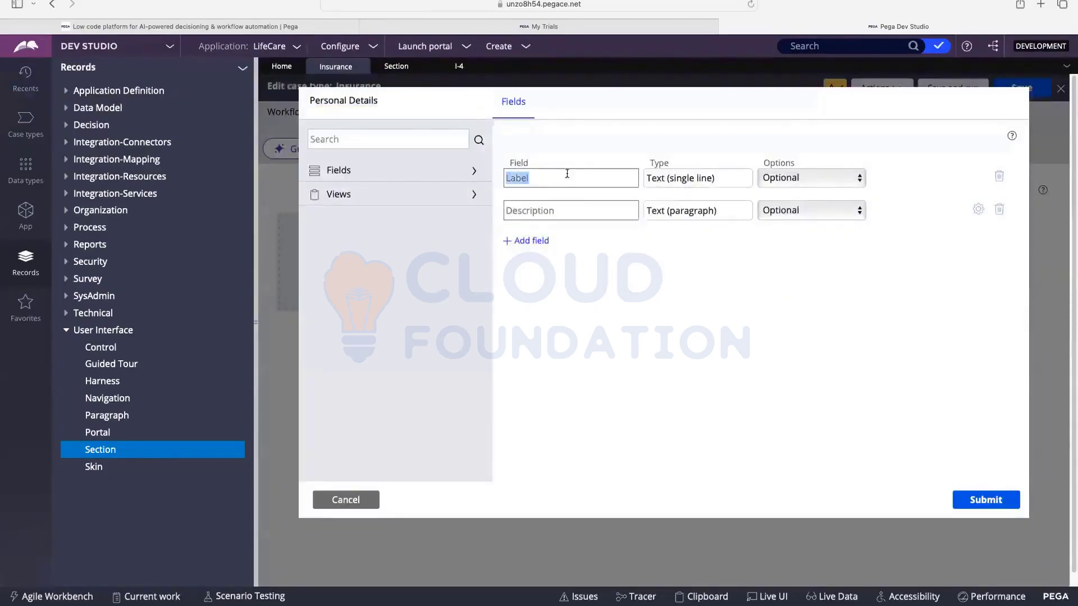
{"action": "left_click_drag", "start_coordinate": [511, 211], "coordinate": [577, 210]}
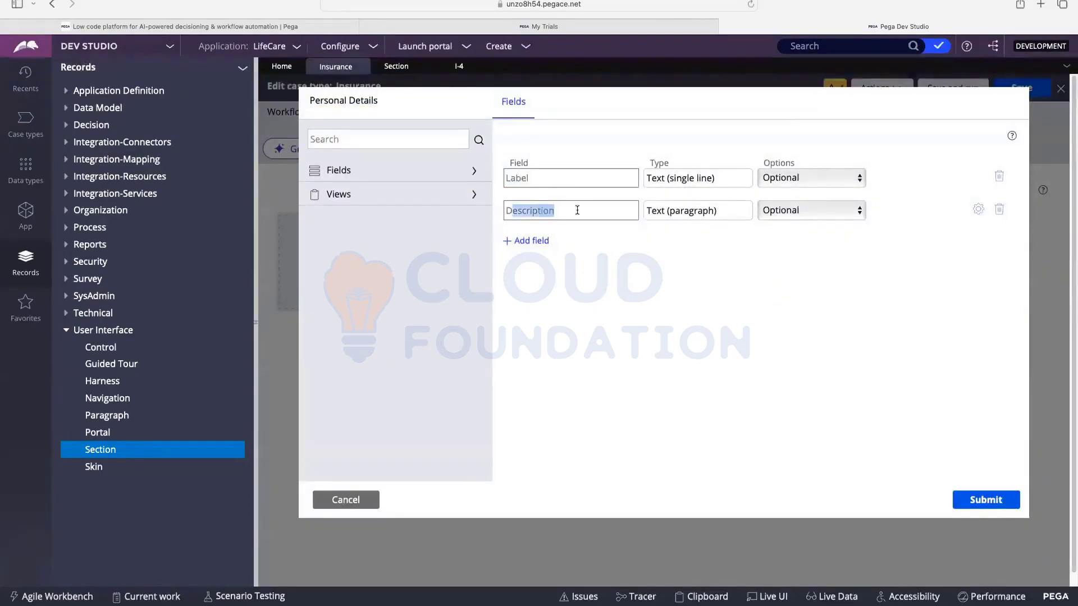
{"action": "left_click", "coordinate": [371, 505]}
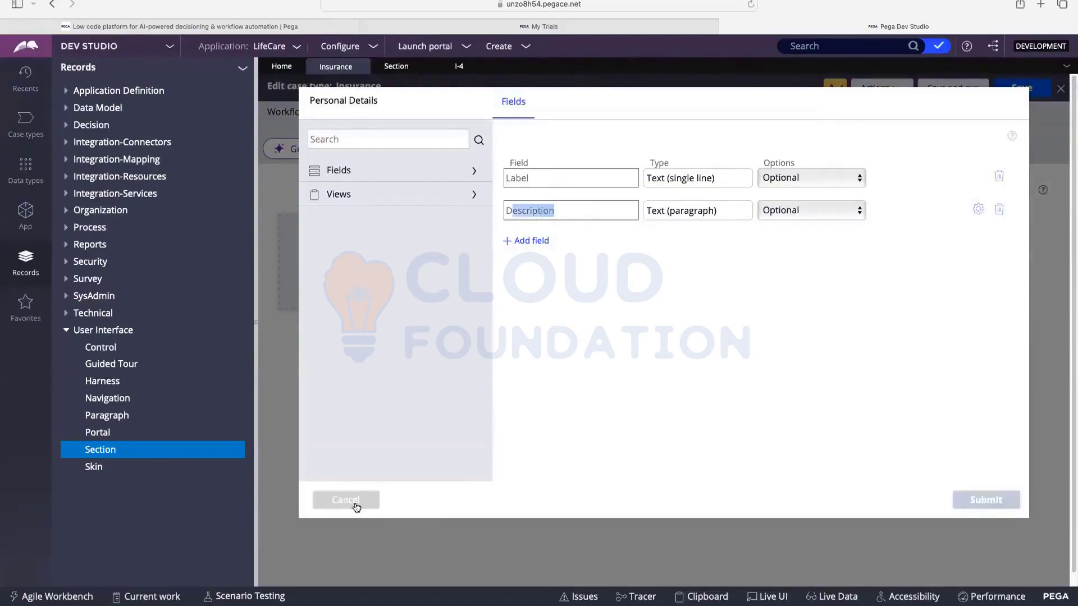
Open the view configuration of the Personal Details step in the Collect Details stage
{"action": "left_click", "coordinate": [295, 113]}
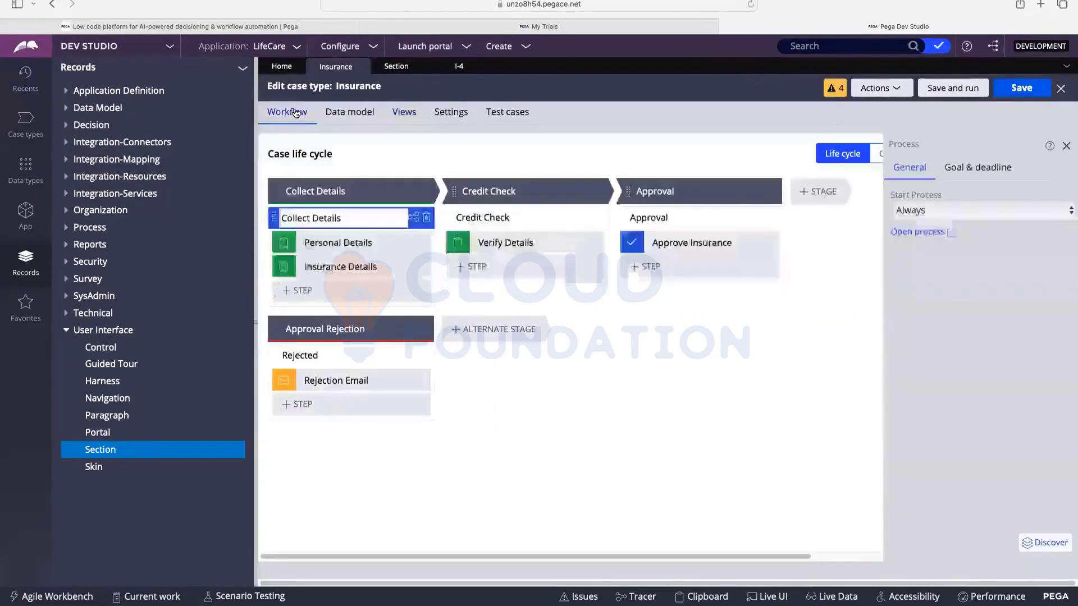
{"action": "left_click", "coordinate": [324, 242]}
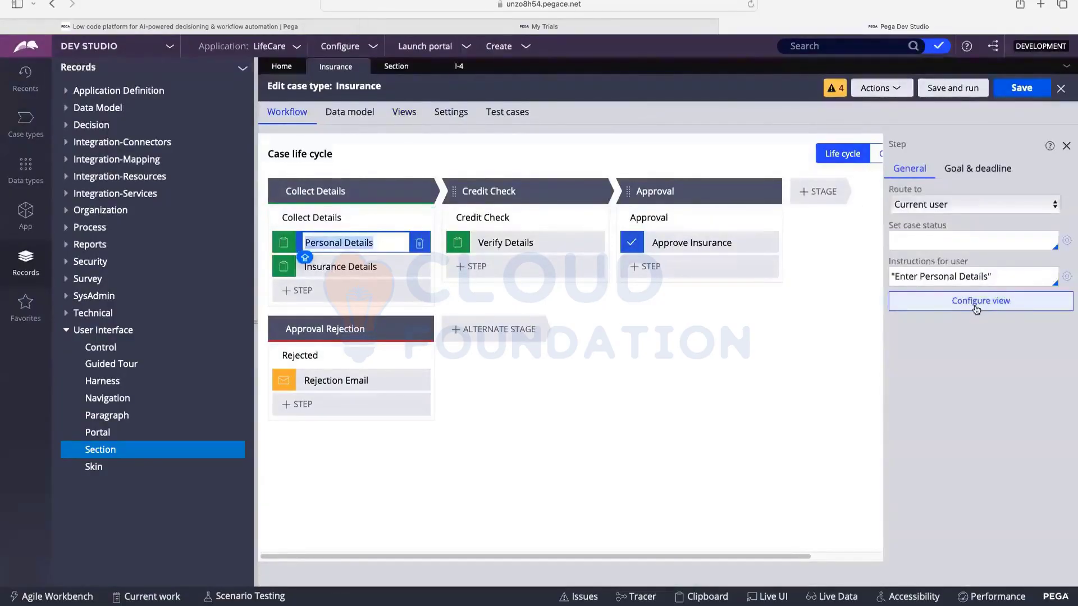
{"action": "left_click", "coordinate": [929, 302]}
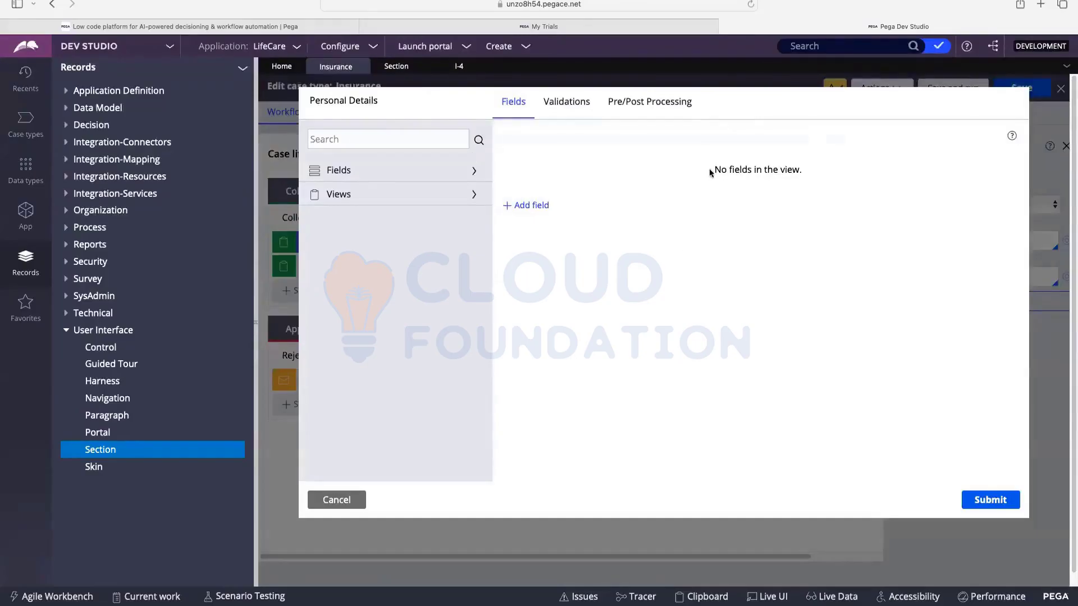
{"action": "left_click_drag", "start_coordinate": [709, 169], "coordinate": [860, 176]}
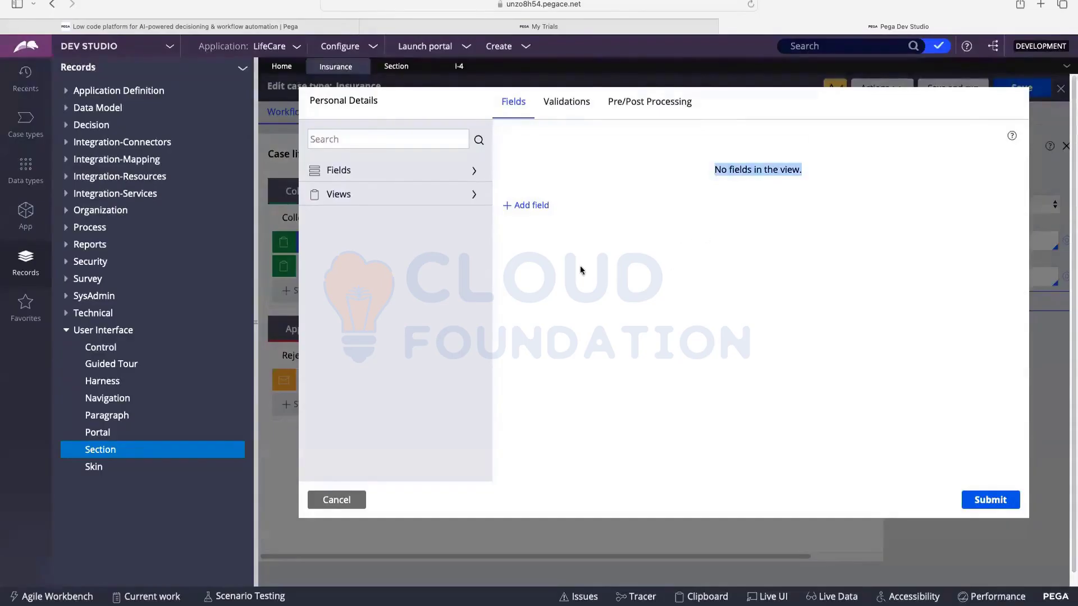
Add an optional single-line text field named "First Name" to the Personal Details view, submit it and save the Insurance case type
{"action": "left_click", "coordinate": [546, 206]}
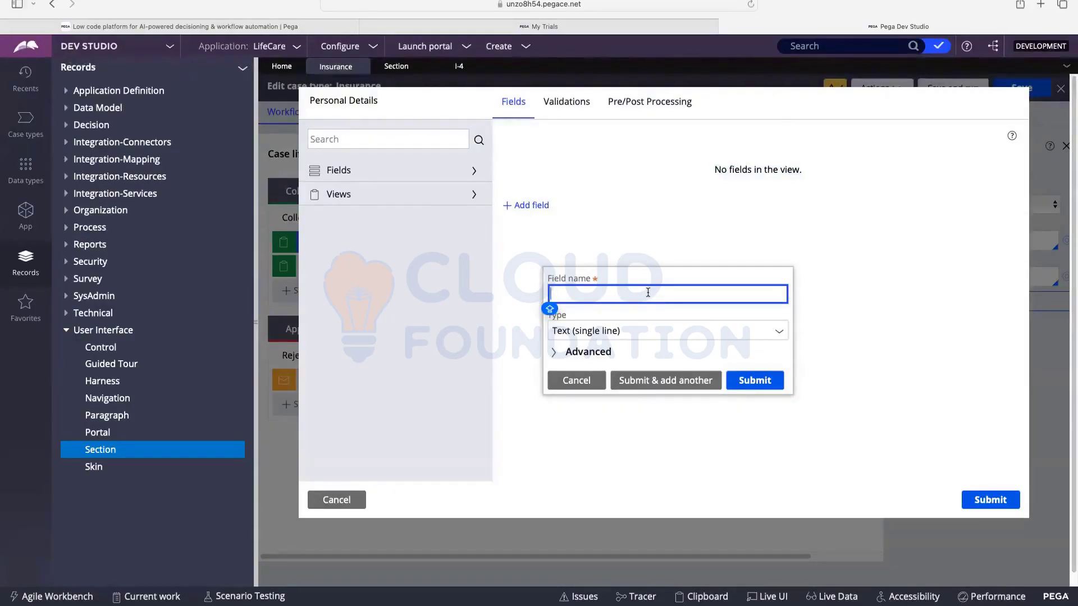
{"action": "type", "text": "FIRST"}
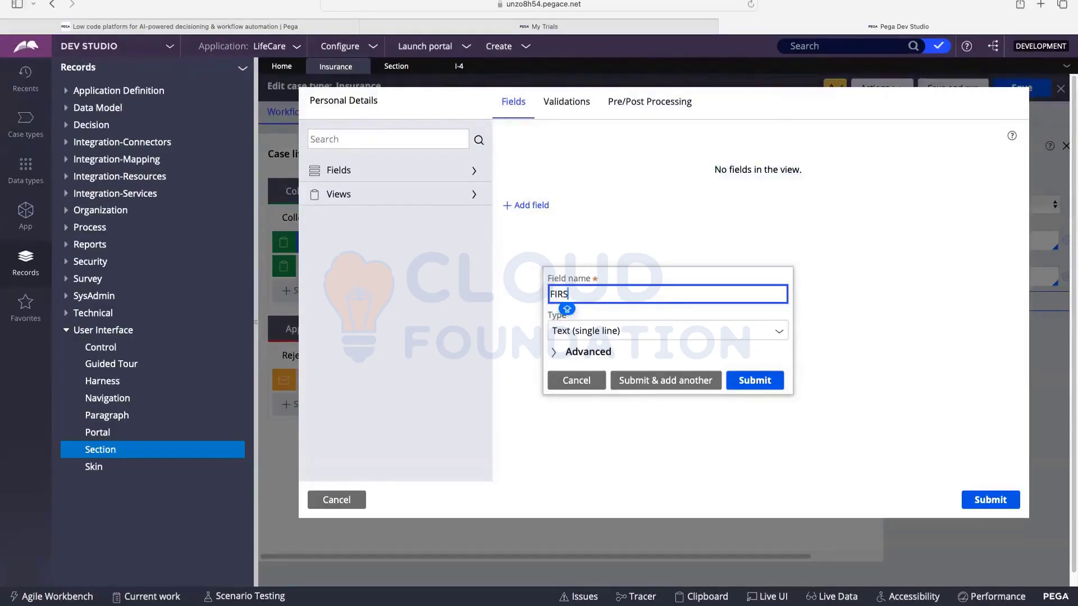
{"action": "key", "text": "BackSpace"}
{"action": "key", "text": "BackSpace"}
{"action": "key", "text": "BackSpace"}
{"action": "key", "text": "BackSpace"}
{"action": "key", "text": "BackSpace"}
{"action": "key", "text": "Caps_Lock"}
{"action": "type", "text": "Fi"}
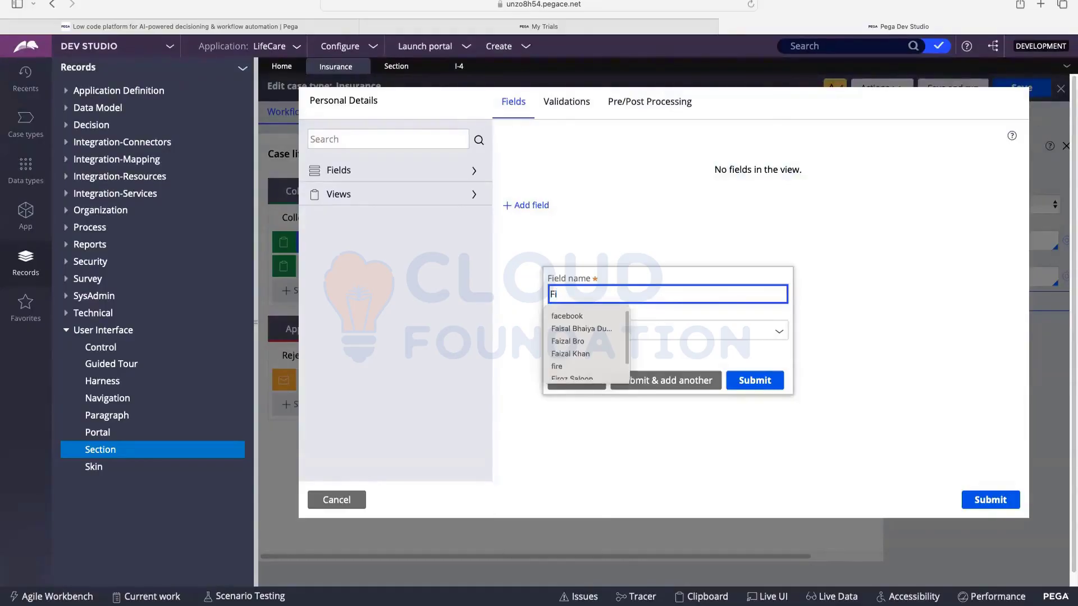
{"action": "type", "text": "rst N"}
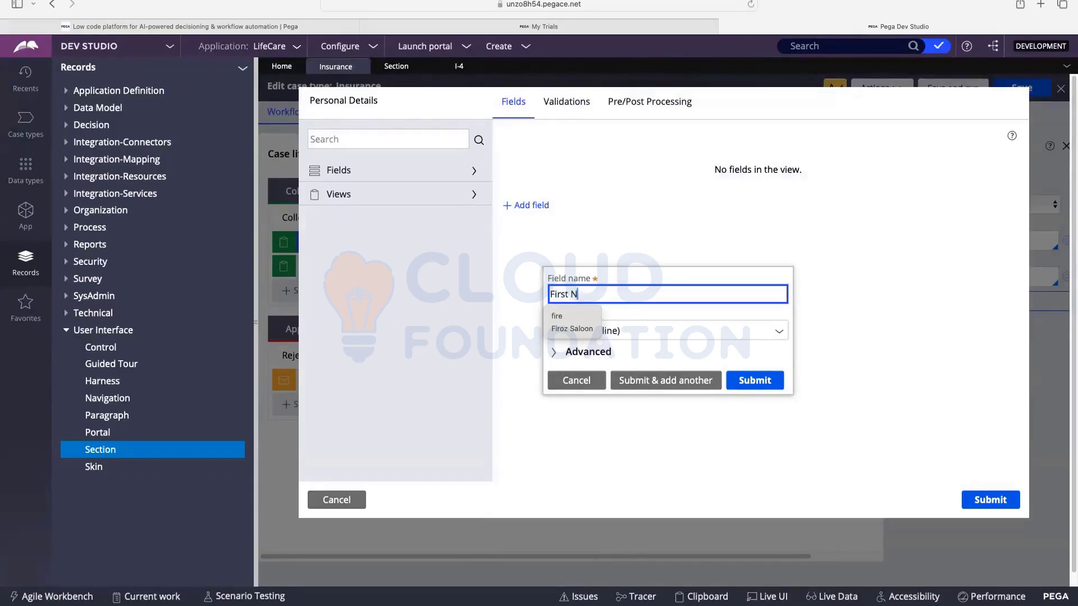
{"action": "type", "text": "ame"}
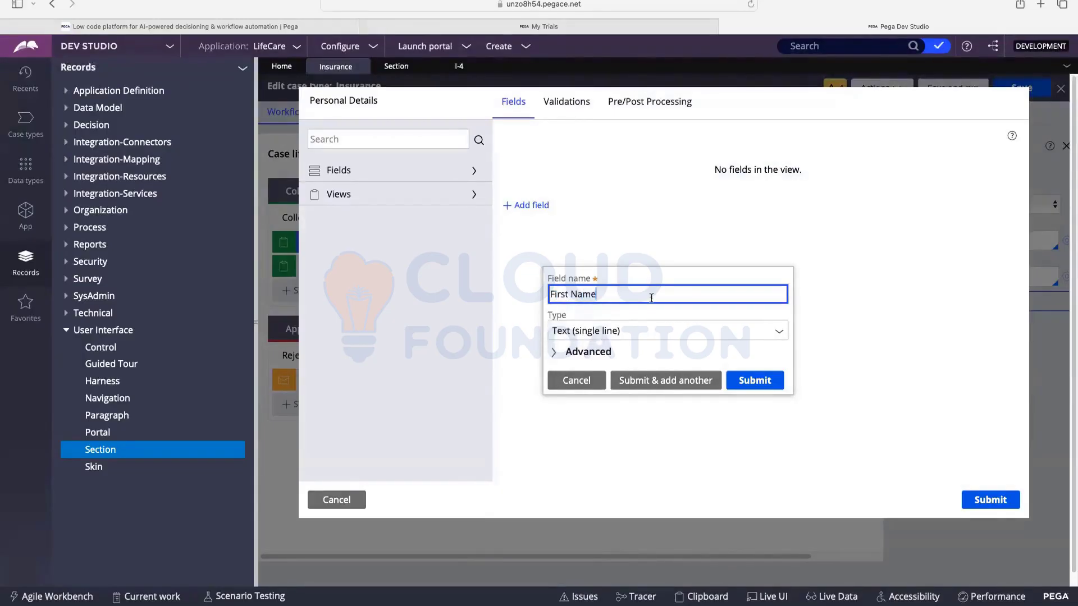
{"action": "left_click", "coordinate": [756, 381]}
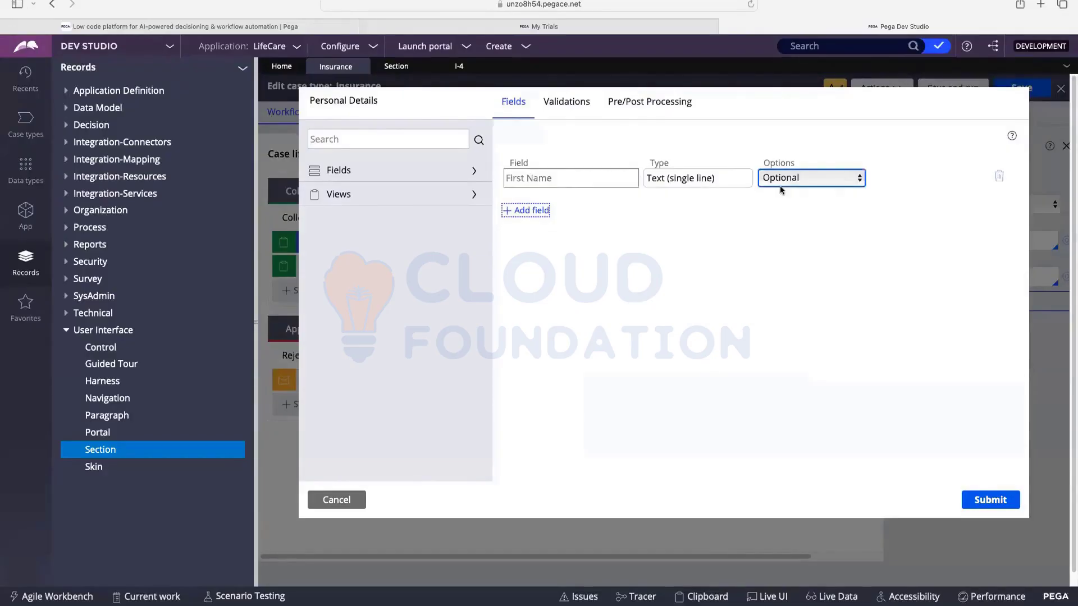
{"action": "left_click", "coordinate": [991, 499]}
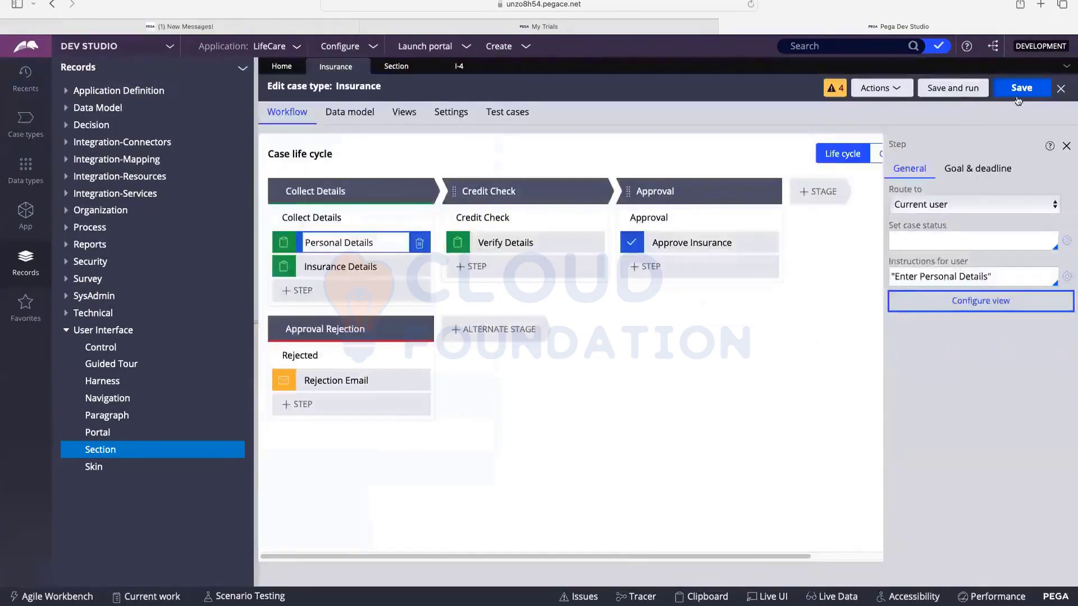
{"action": "left_click", "coordinate": [1020, 97]}
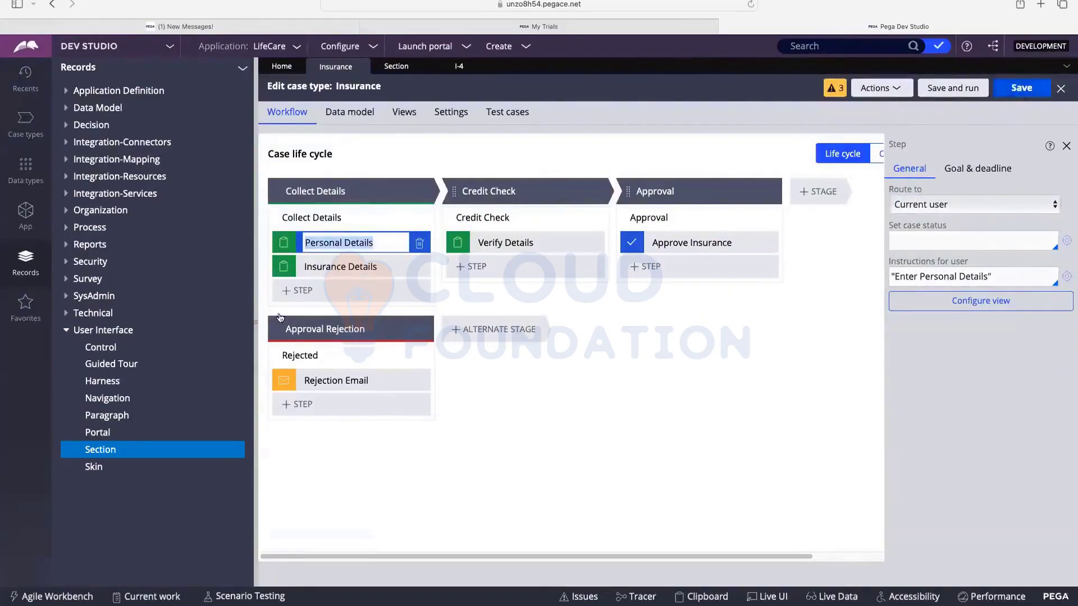
Save and run the Insurance case type, closing the older I-4 case, and review the new case's Personal Details form, instructions and status
{"action": "left_click", "coordinate": [955, 89]}
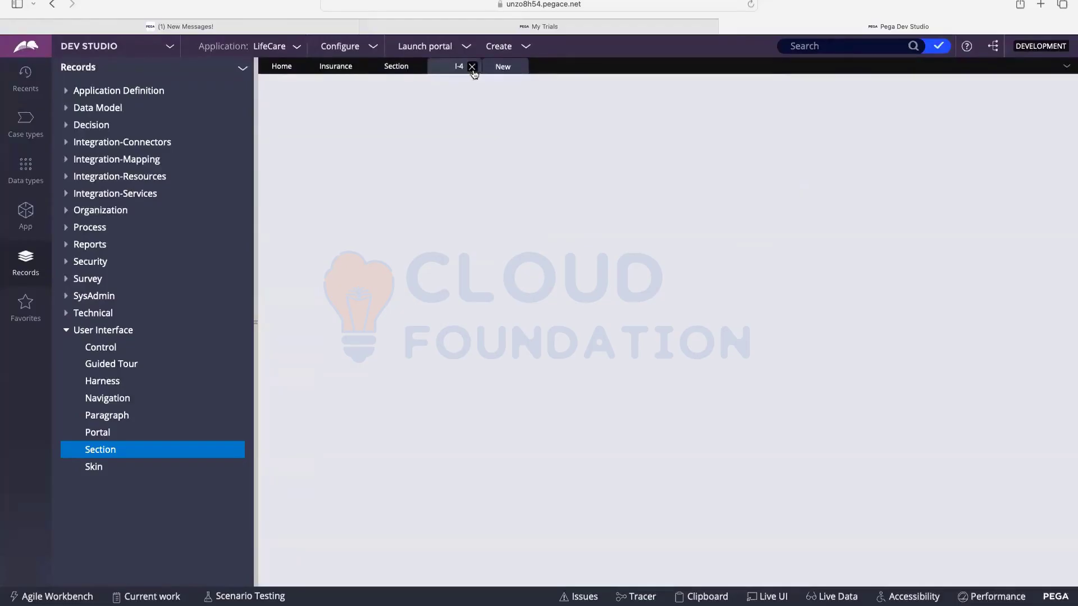
{"action": "left_click", "coordinate": [473, 67]}
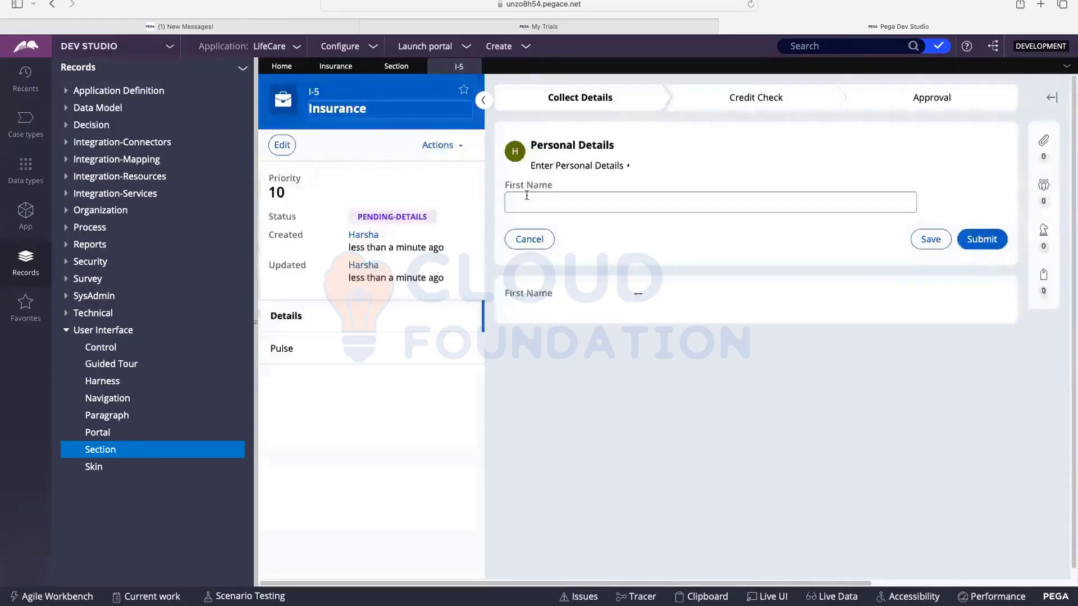
{"action": "left_click", "coordinate": [526, 198]}
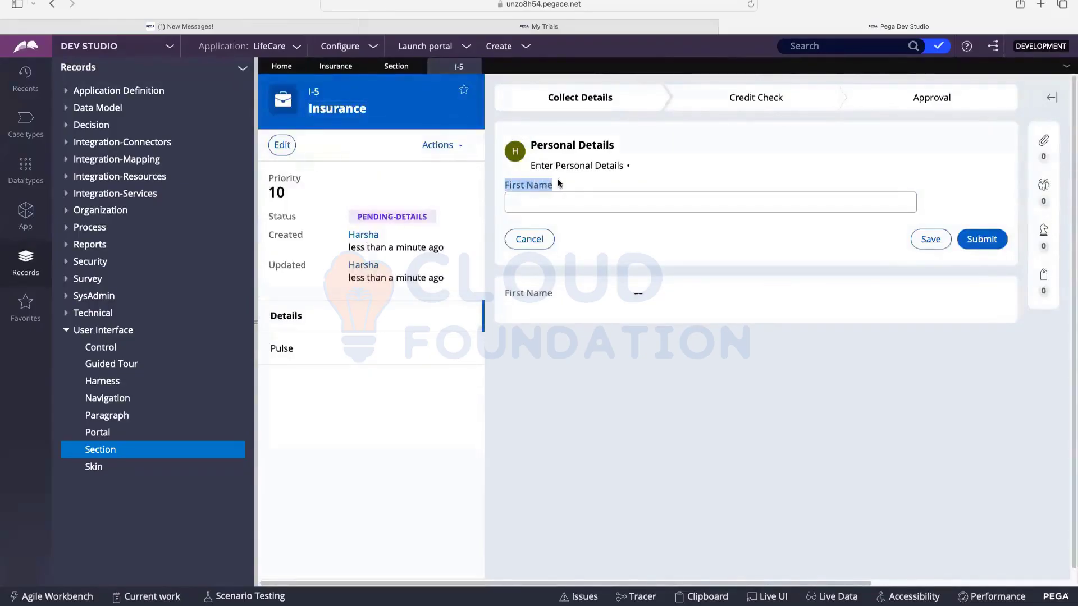
{"action": "triple_click", "coordinate": [534, 145]}
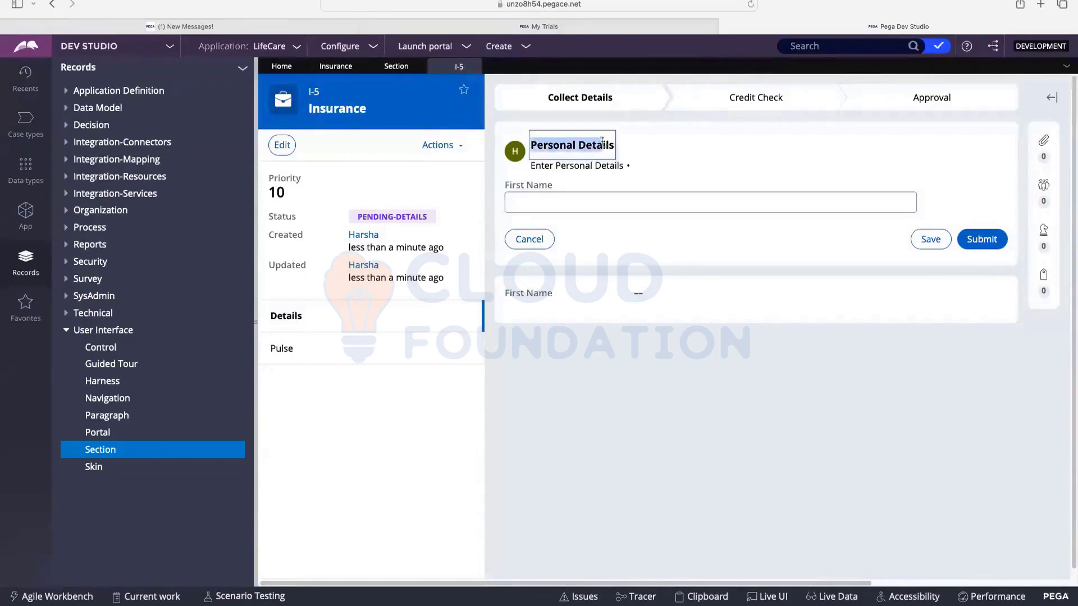
{"action": "left_click_drag", "start_coordinate": [533, 166], "coordinate": [634, 165]}
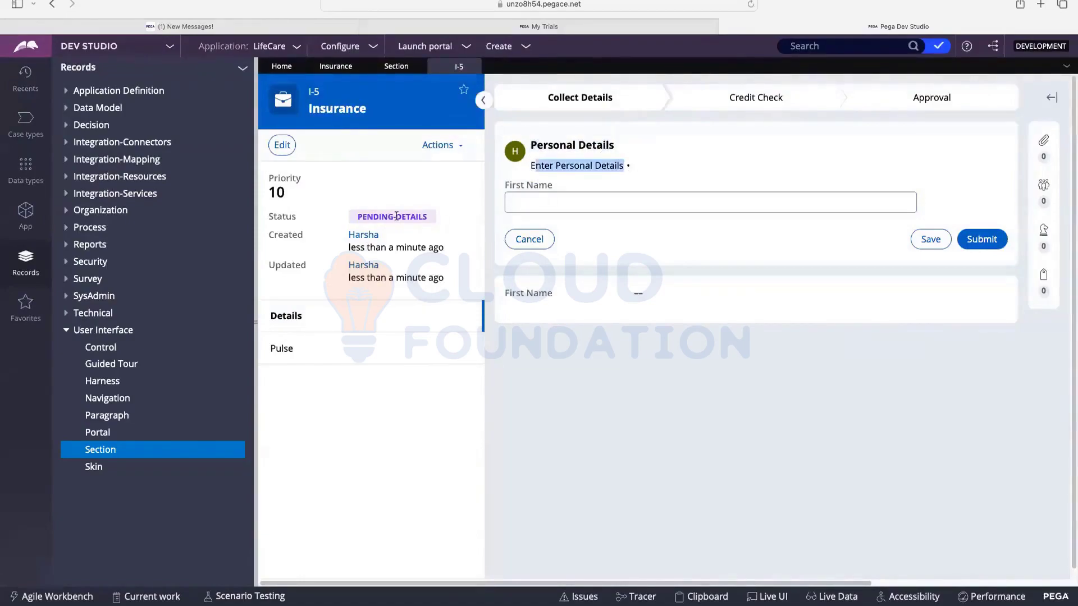
{"action": "left_click_drag", "start_coordinate": [354, 218], "coordinate": [434, 220]}
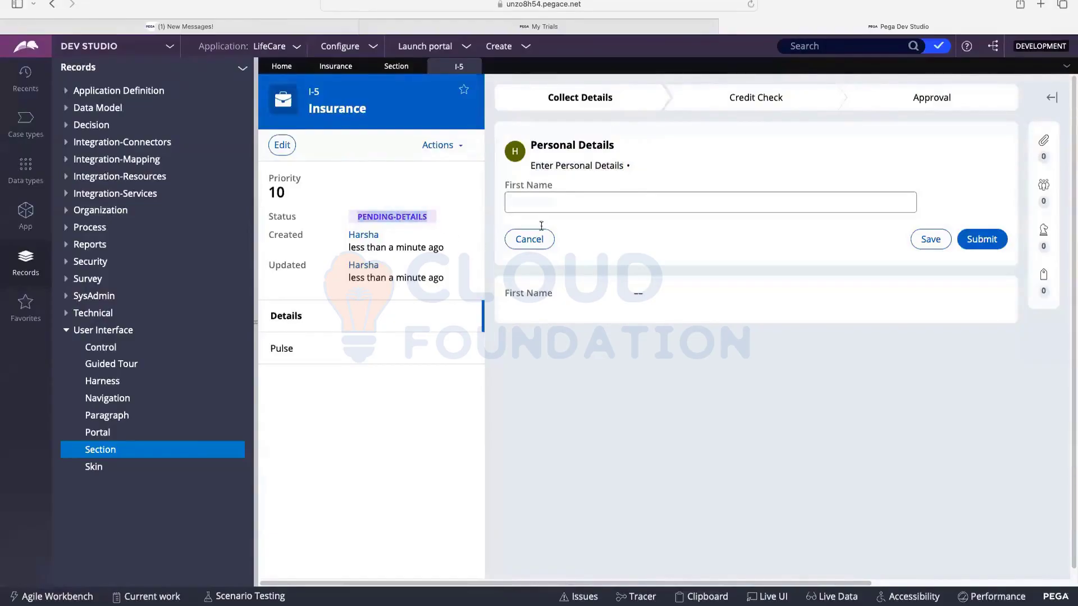
{"action": "left_click", "coordinate": [542, 201]}
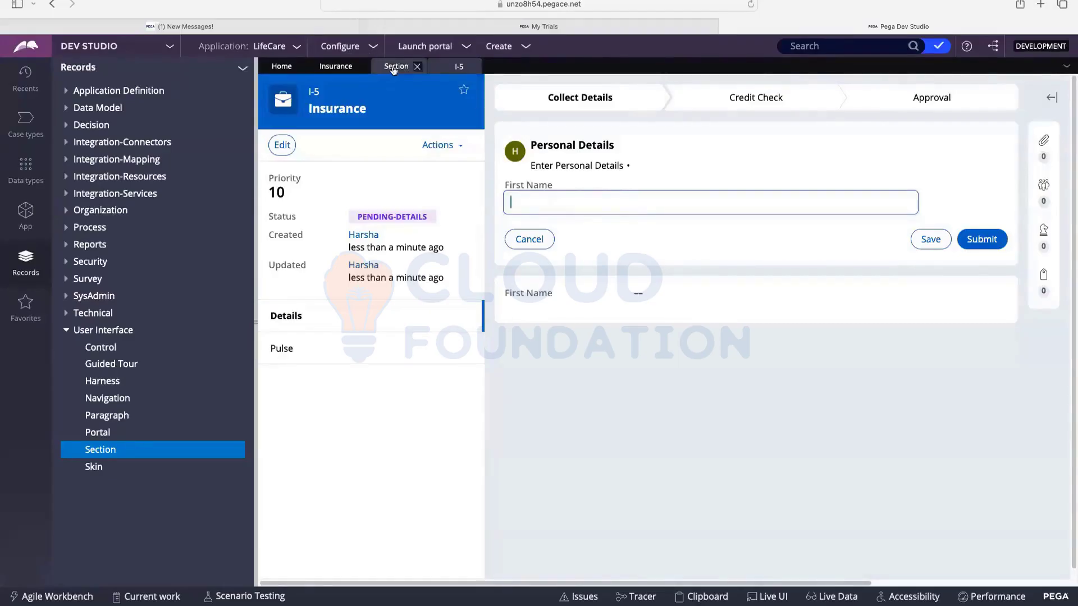
Reopen and refresh the list of Section rule instances to check the PersonalDetails section, and compare it with the Insurance case type's views
{"action": "left_click", "coordinate": [418, 67]}
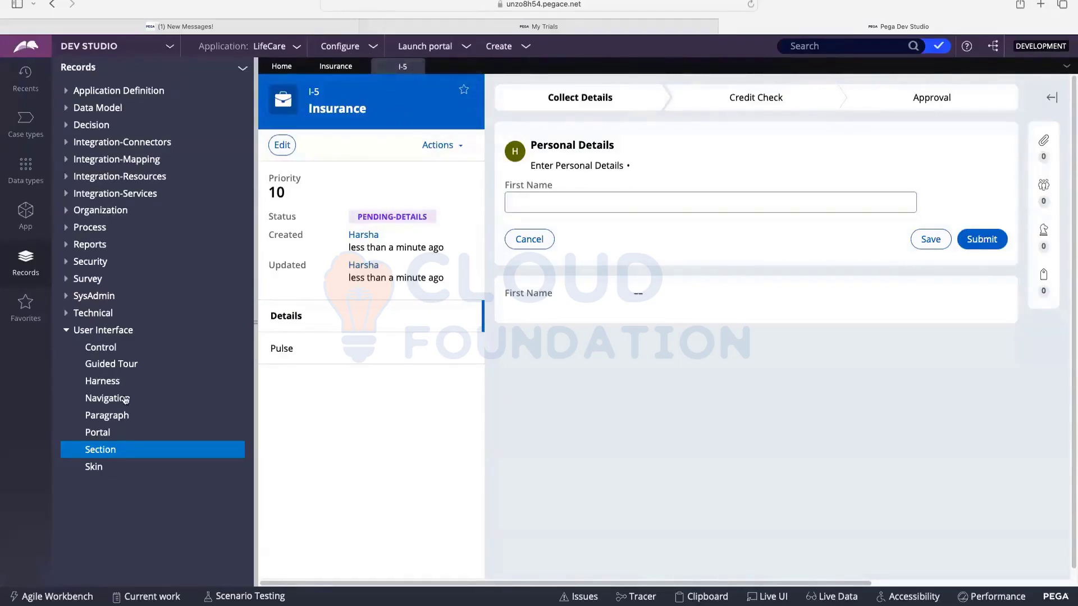
{"action": "left_click", "coordinate": [101, 451]}
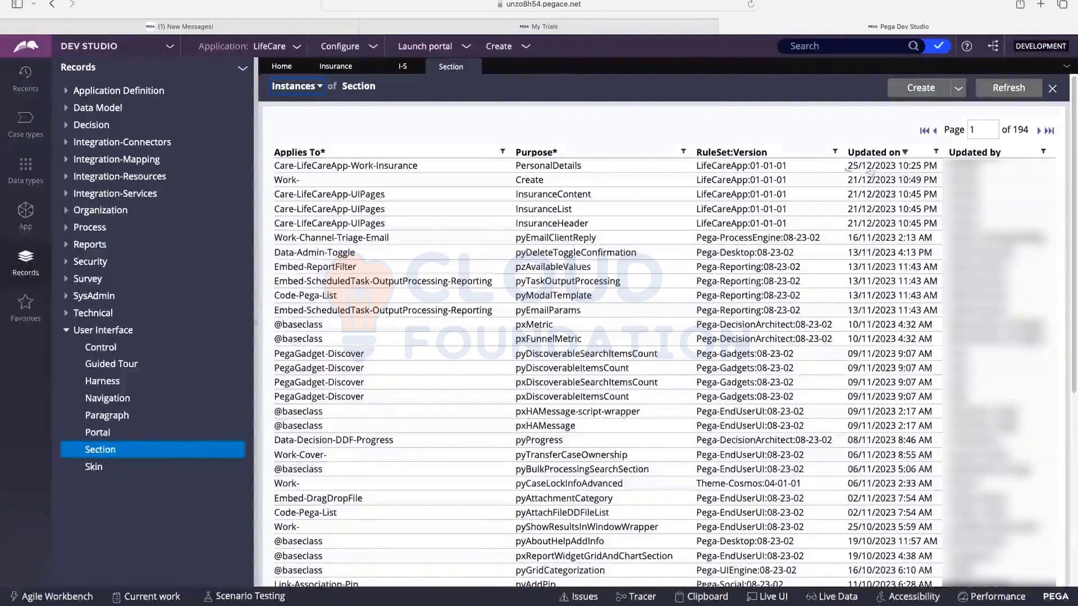
{"action": "left_click", "coordinate": [996, 91]}
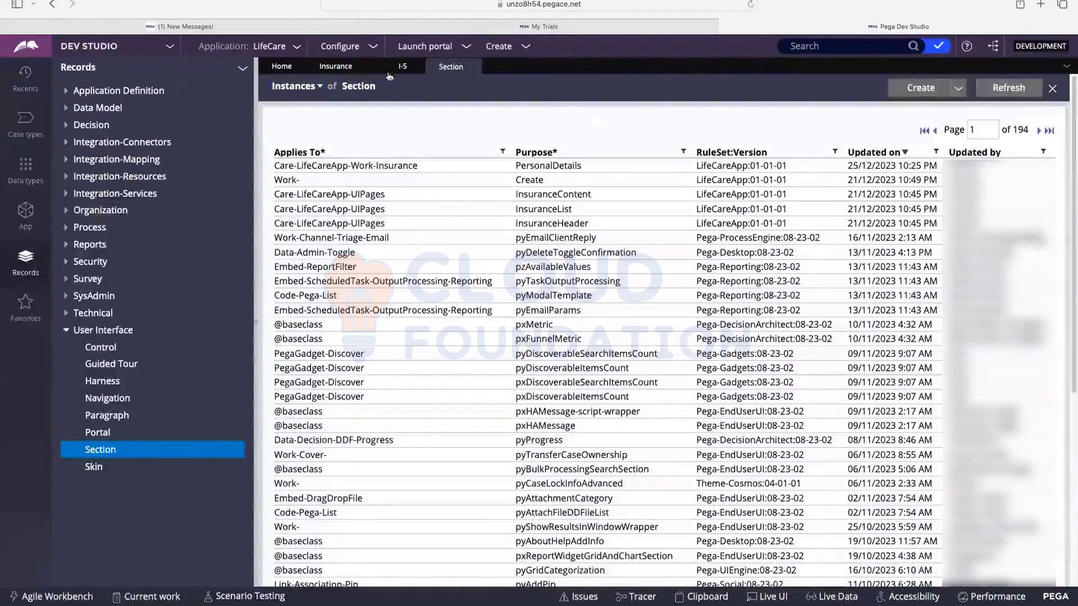
{"action": "left_click", "coordinate": [336, 66]}
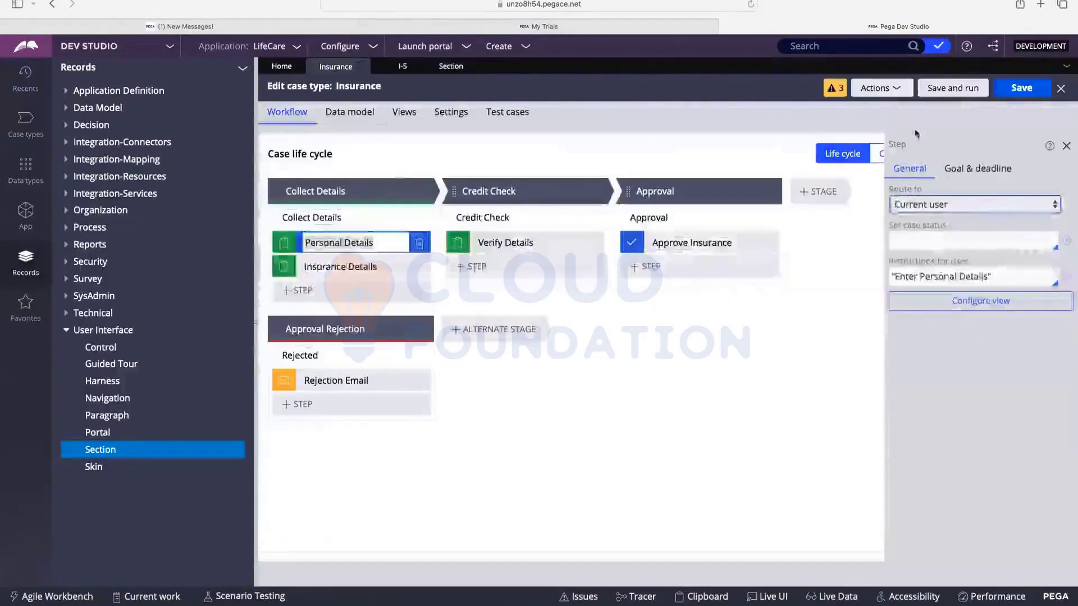
{"action": "left_click", "coordinate": [404, 112]}
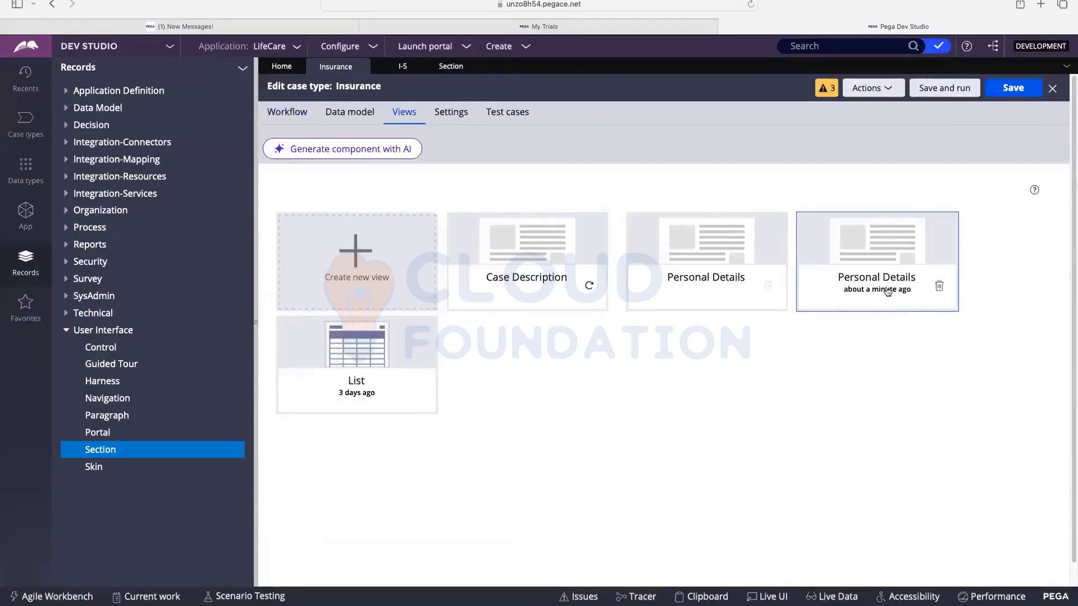
Return to the Insurance case life cycle and close the Section instances list and the I-5 case
{"action": "left_click", "coordinate": [287, 112]}
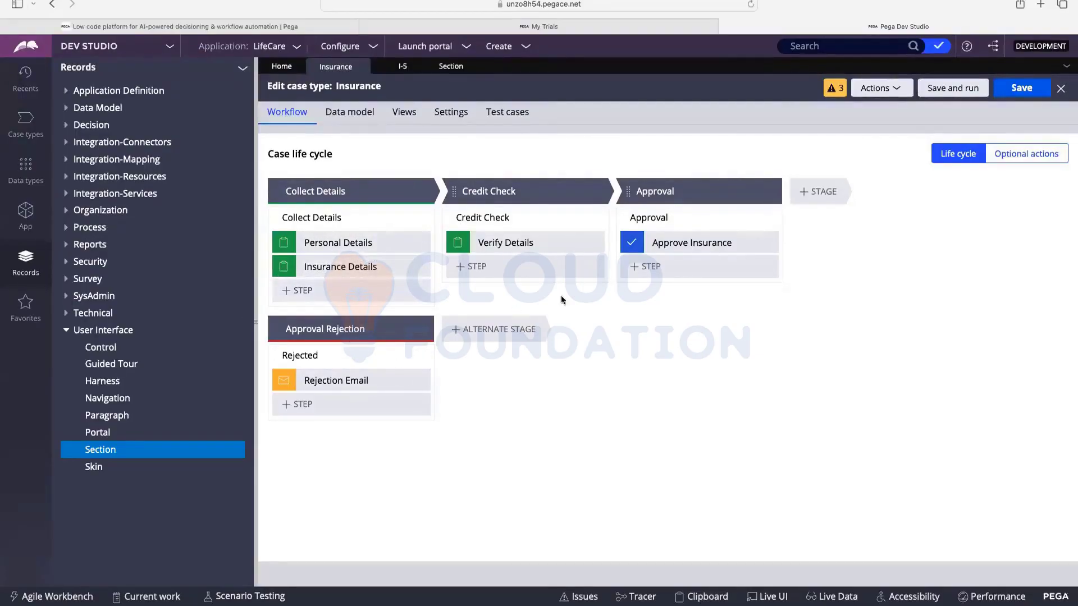
{"action": "mouse_move", "coordinate": [512, 241]}
{"action": "mouse_move", "coordinate": [739, 233]}
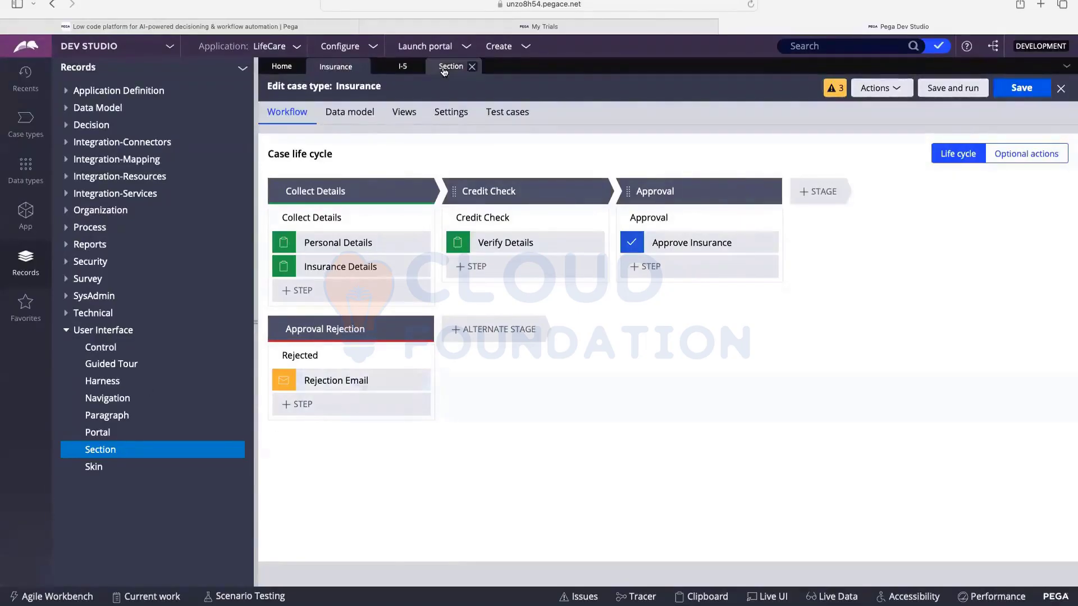
{"action": "left_click", "coordinate": [472, 66]}
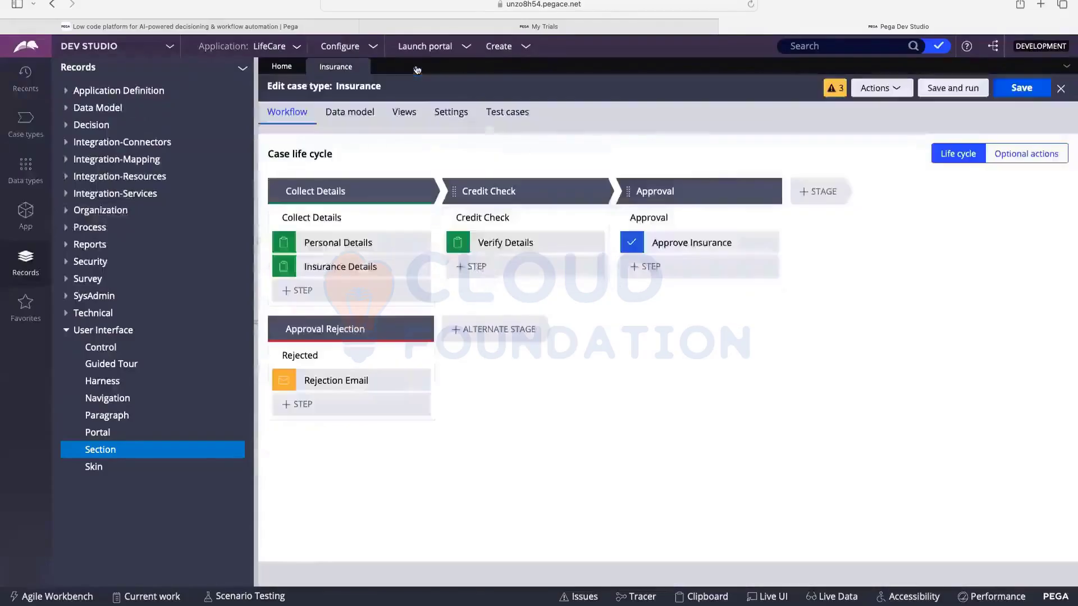
{"action": "left_click", "coordinate": [415, 67]}
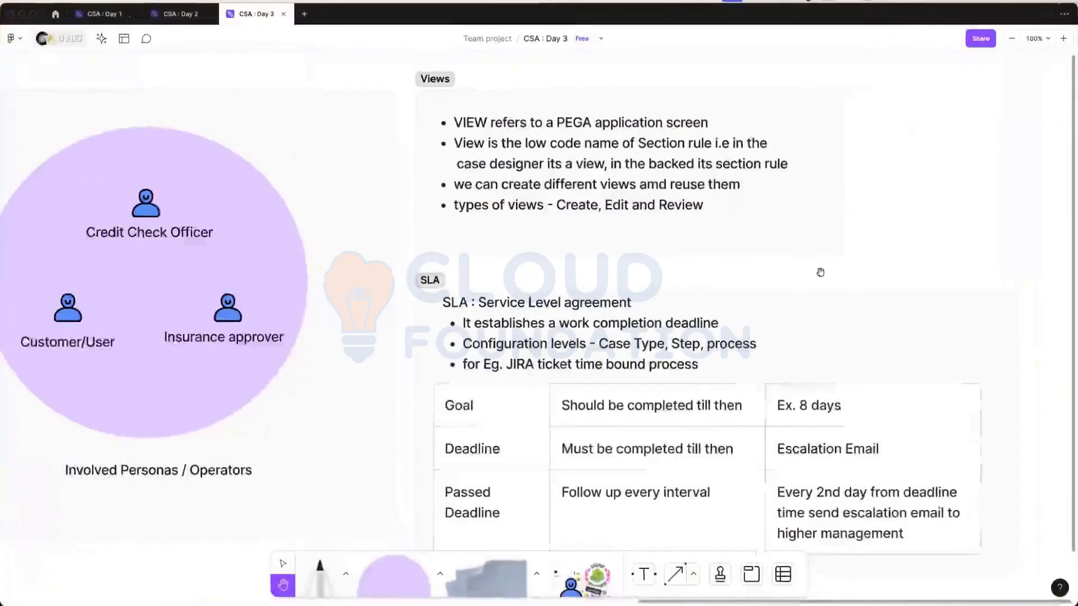
Switch to the CSA : Day 3 board in FigJam and read the SLA notes with the goal, deadline and passed deadline table
{"action": "scroll", "coordinate": [803, 192], "scroll_direction": "down", "scroll_amount": 3}
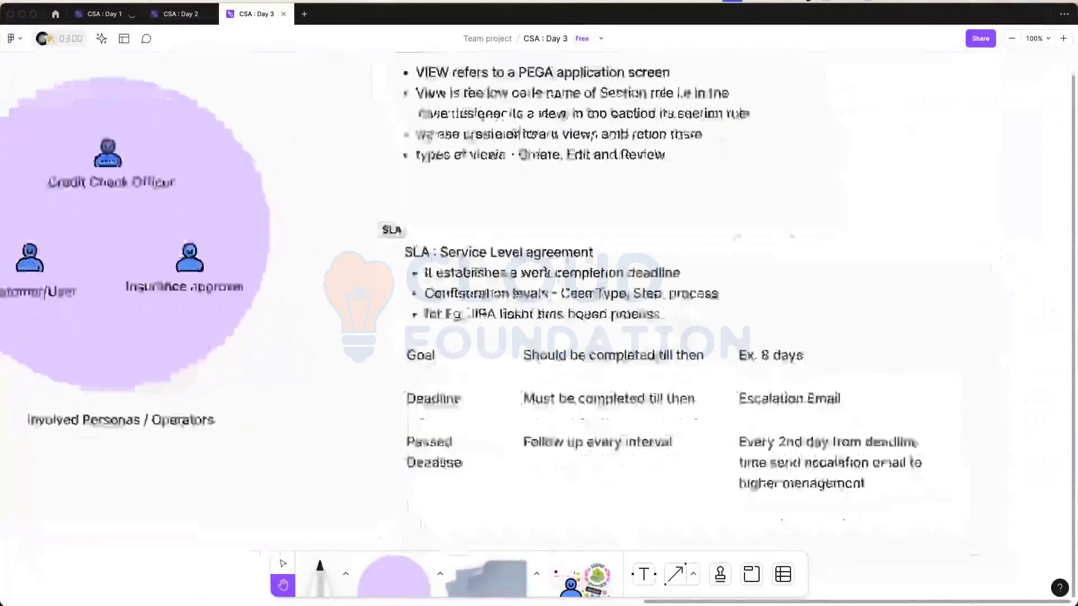
{"action": "scroll", "coordinate": [791, 236], "scroll_direction": "down", "scroll_amount": 3}
{"action": "scroll", "coordinate": [766, 247], "scroll_direction": "left", "scroll_amount": 5}
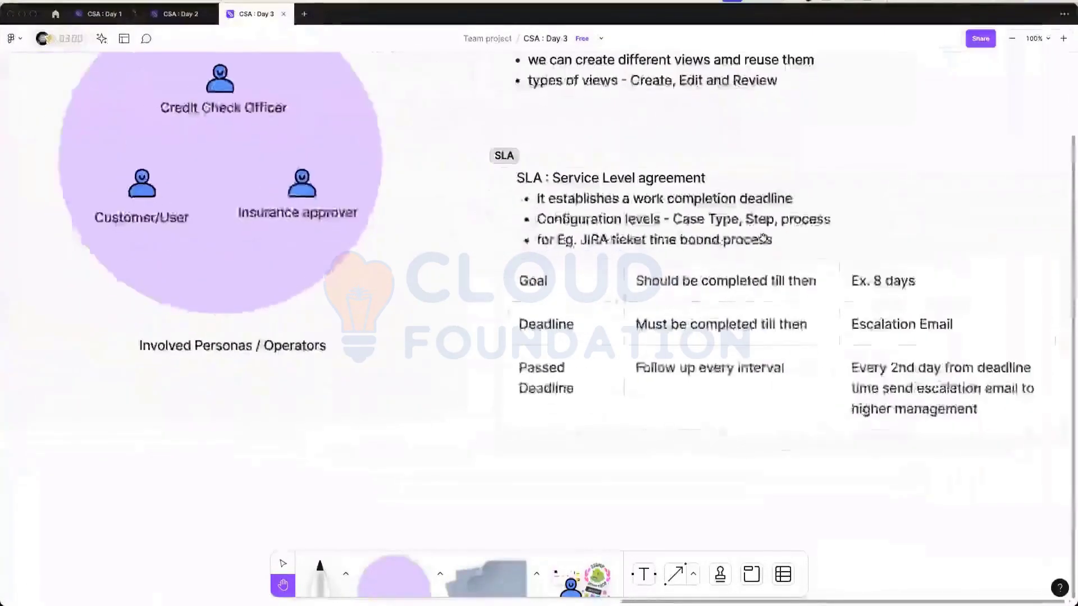
{"action": "scroll", "coordinate": [763, 239], "scroll_direction": "up", "scroll_amount": 1}
{"action": "scroll", "coordinate": [764, 239], "scroll_direction": "right", "scroll_amount": 2}
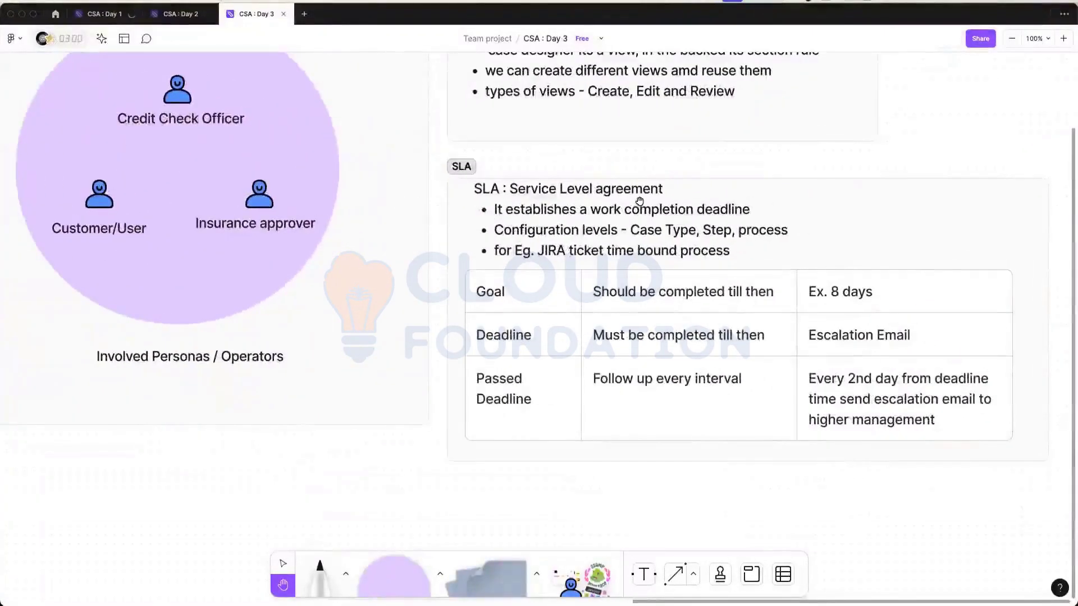
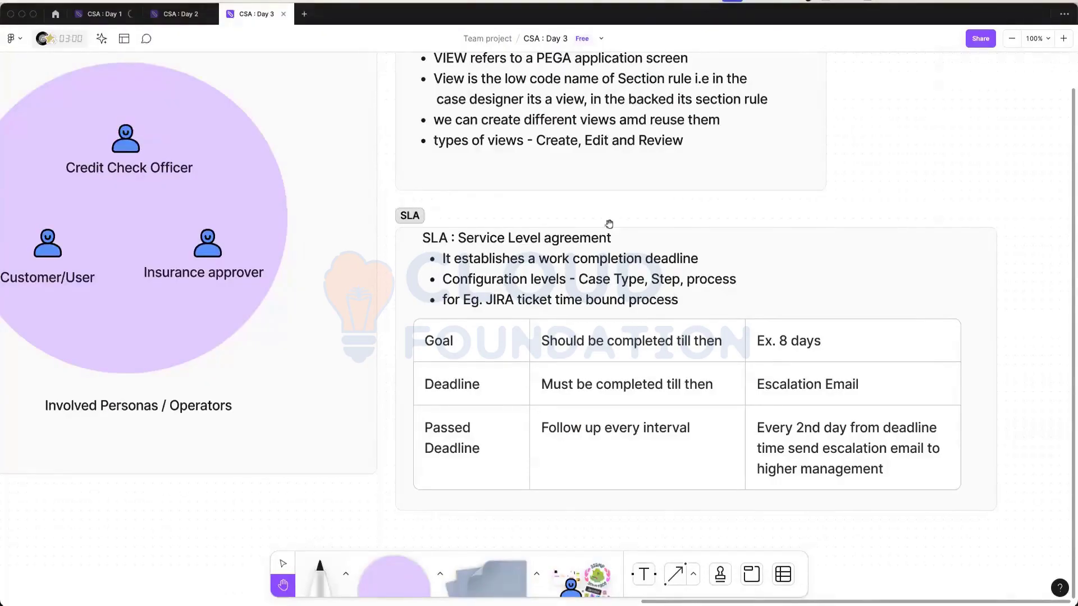
Switch back to Pega Dev Studio in Safari and open the Goal & deadline settings of the Insurance case type
{"action": "key", "text": "ctrl+Up"}
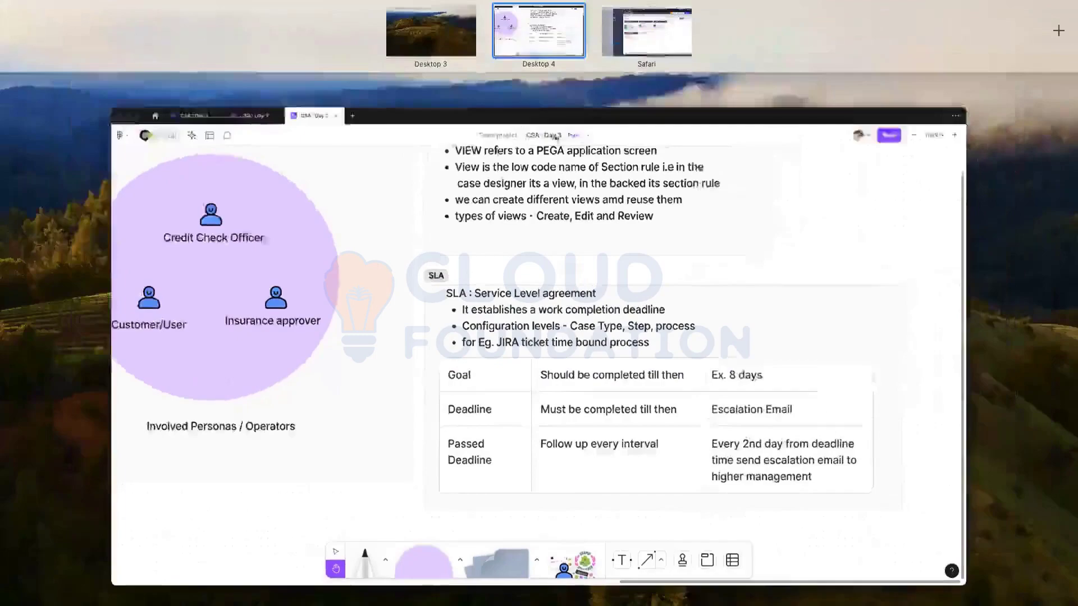
{"action": "left_click", "coordinate": [646, 17]}
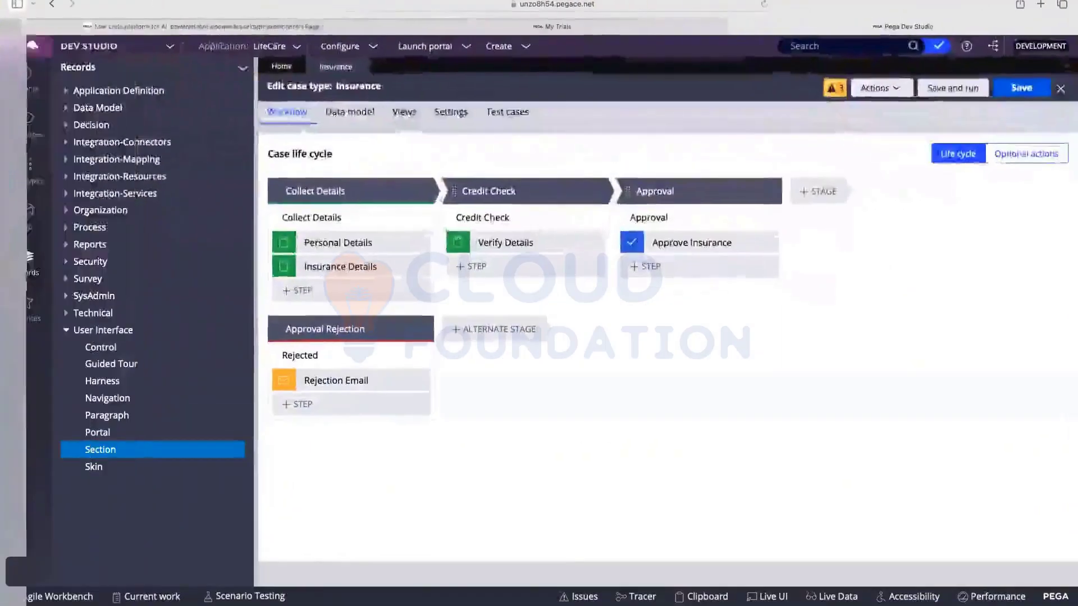
{"action": "left_click", "coordinate": [467, 118]}
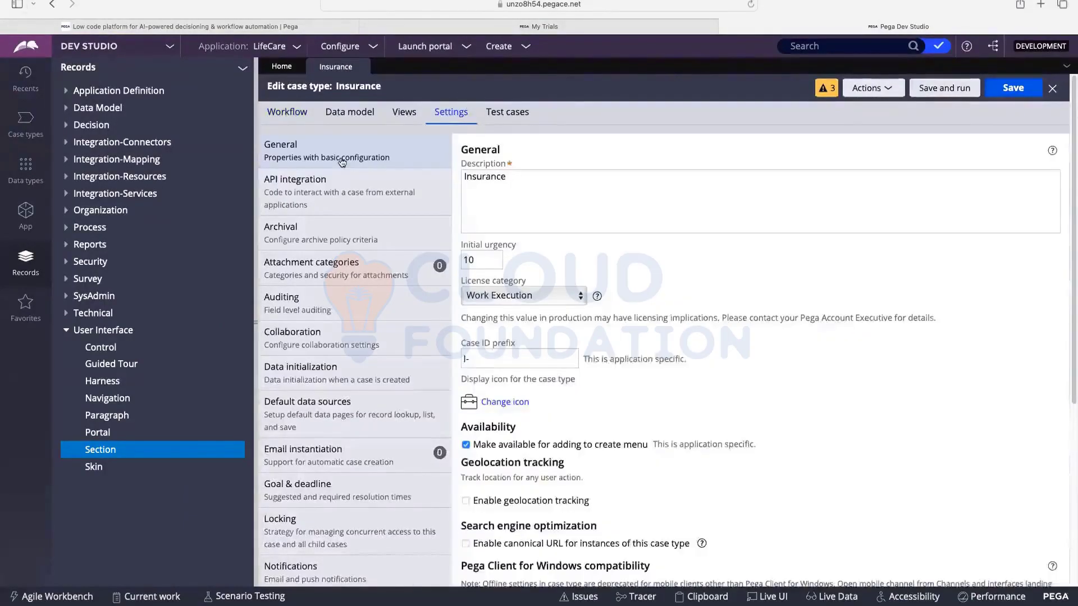
{"action": "scroll", "coordinate": [342, 163], "scroll_direction": "down", "scroll_amount": 1}
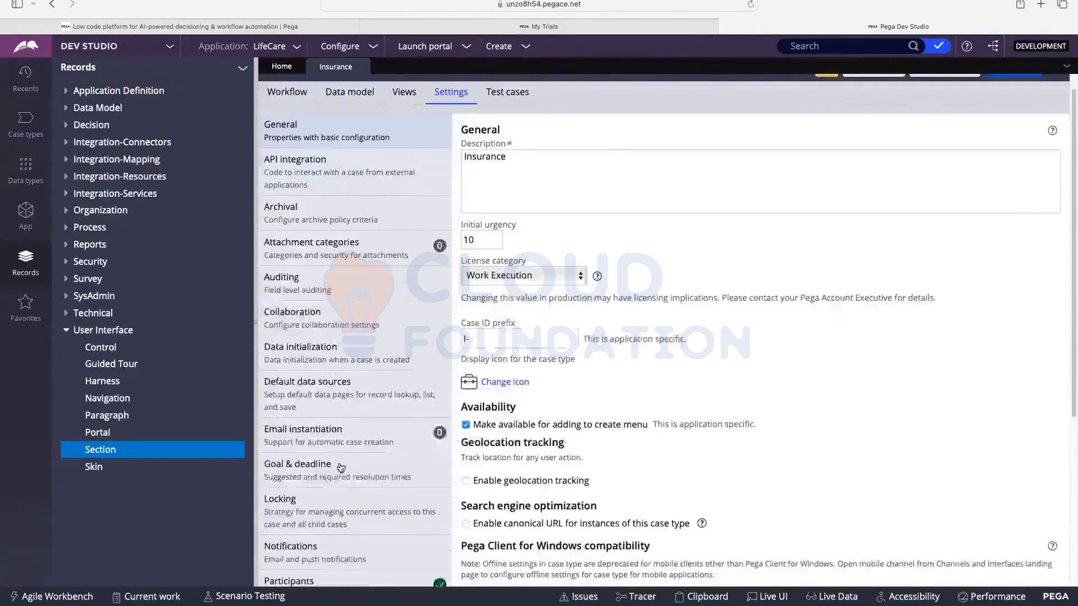
{"action": "left_click", "coordinate": [292, 476]}
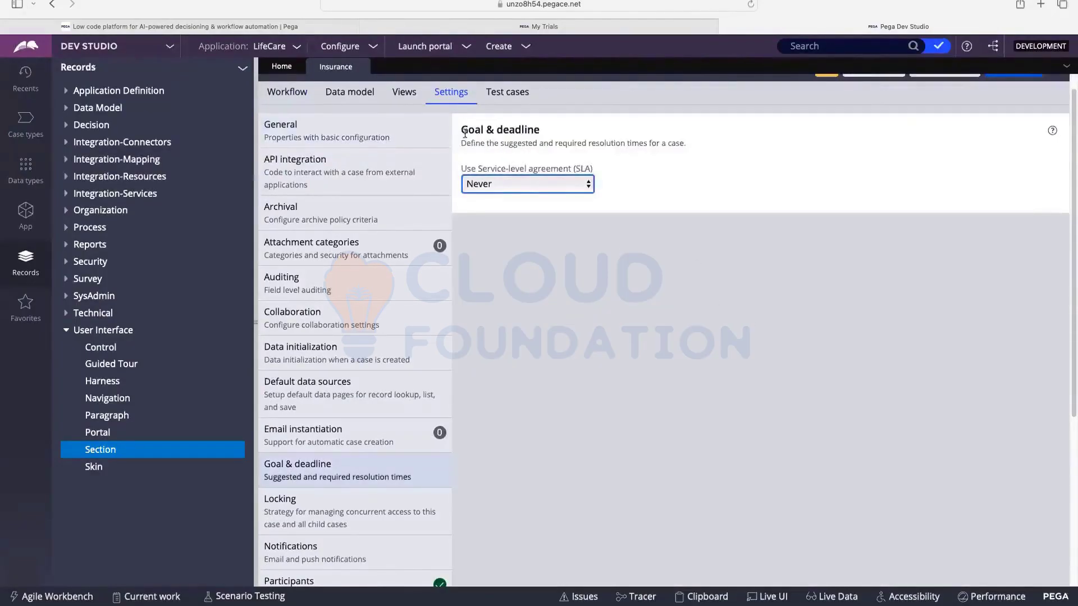
{"action": "left_click_drag", "start_coordinate": [459, 129], "coordinate": [561, 126]}
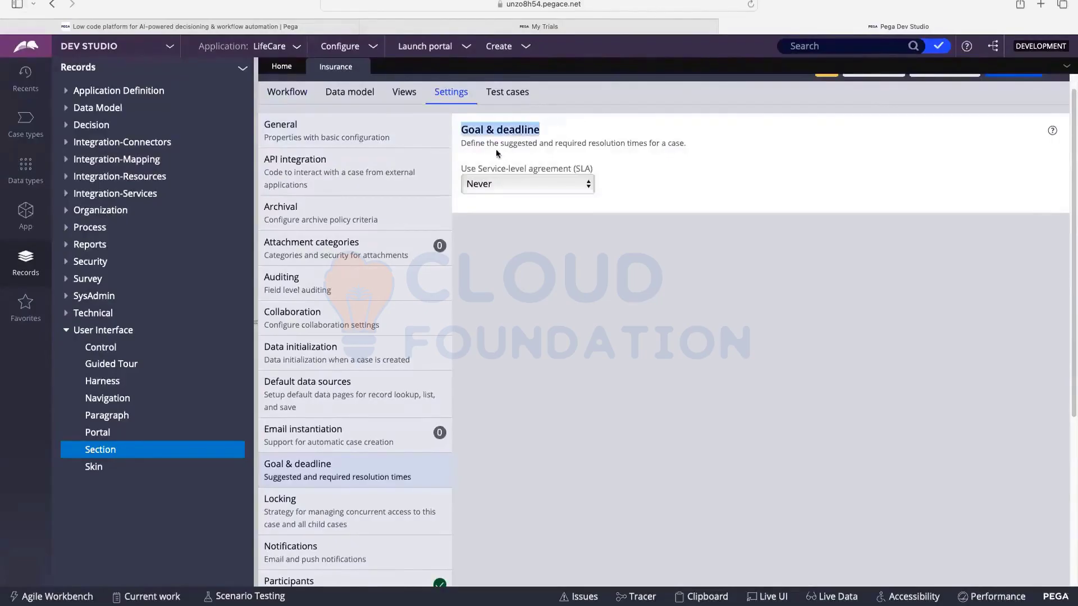
{"action": "left_click", "coordinate": [475, 153]}
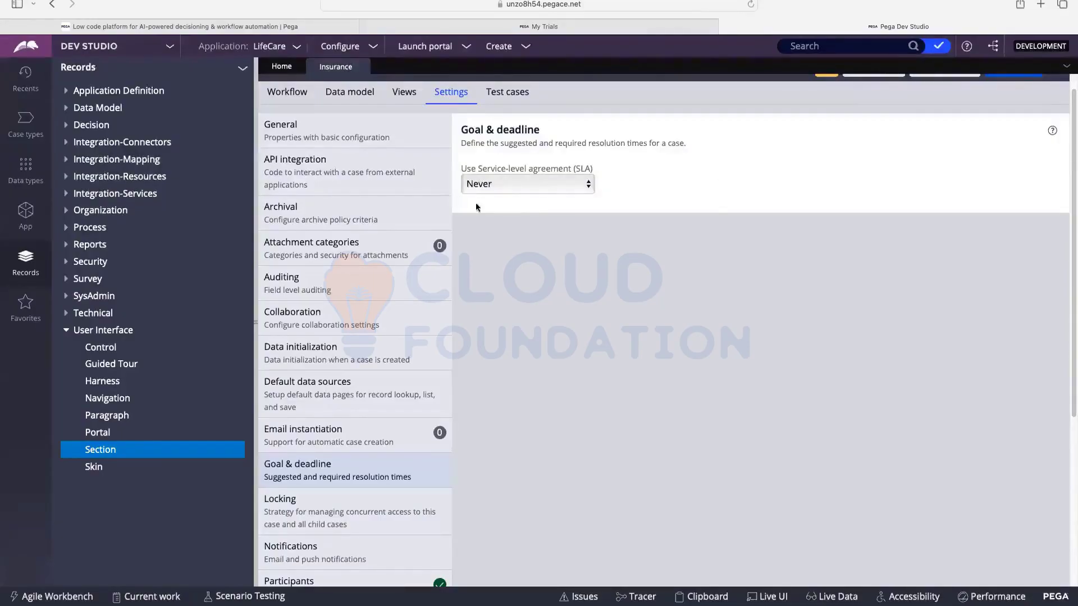
Set the Insurance case type's service-level agreement to Custom SLA and review the available SLA options
{"action": "left_click", "coordinate": [530, 186]}
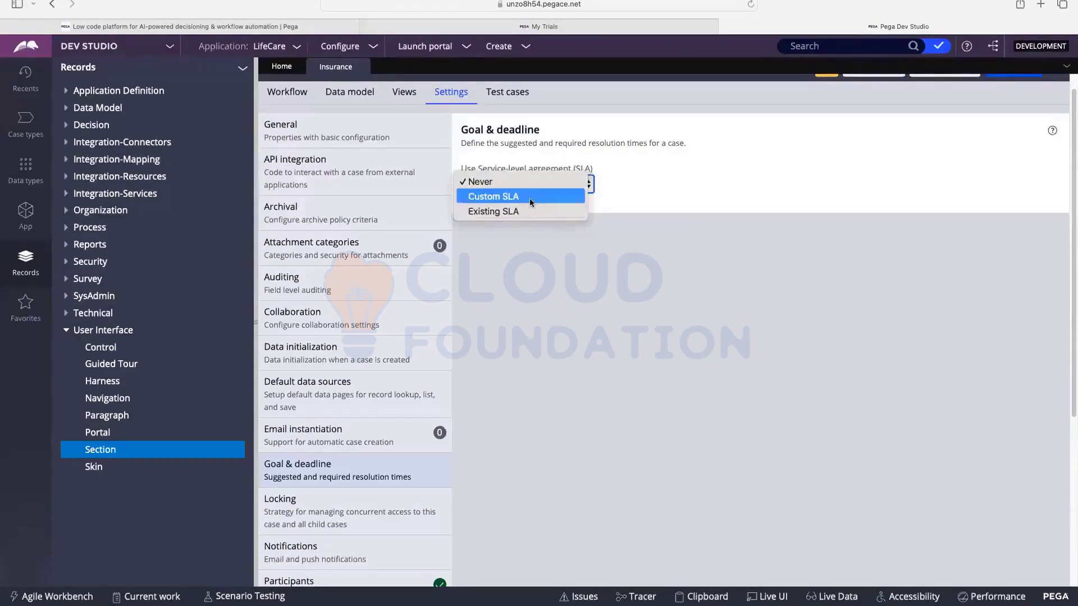
{"action": "key", "text": "Escape"}
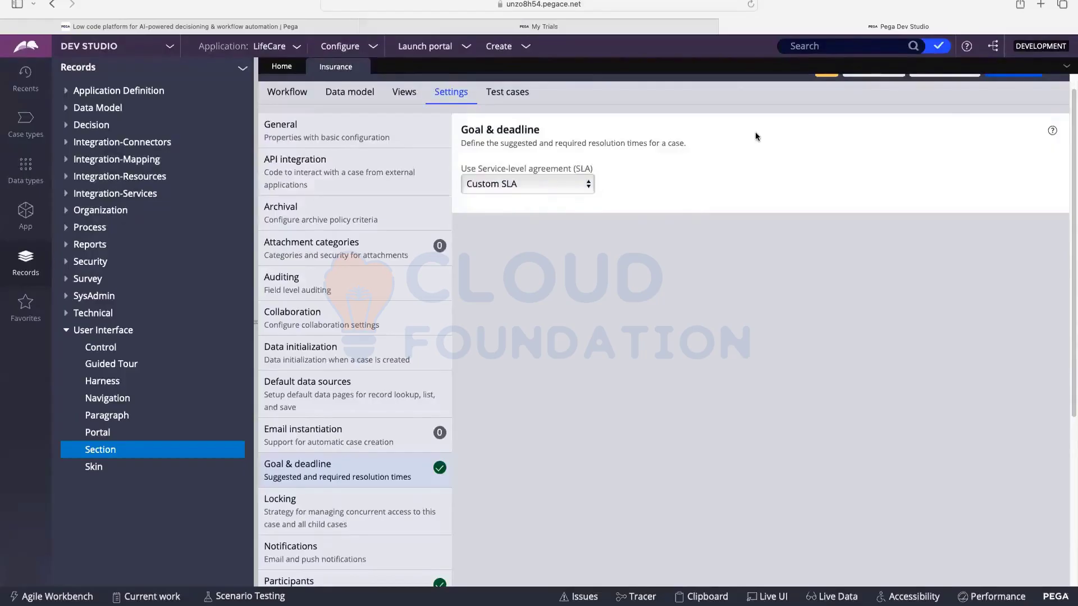
{"action": "left_click", "coordinate": [531, 190]}
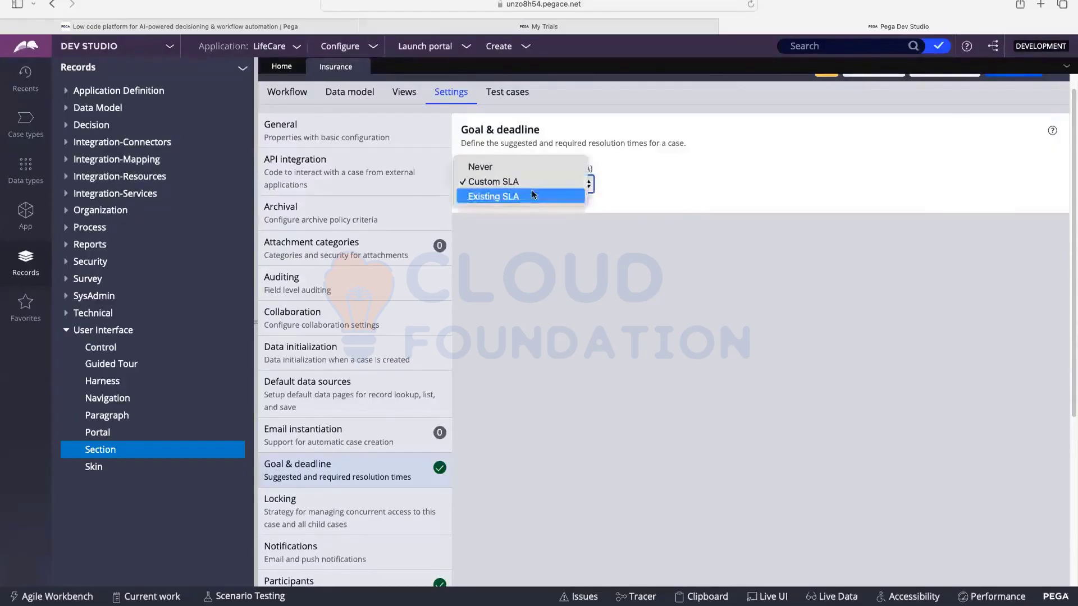
{"action": "left_click", "coordinate": [533, 186]}
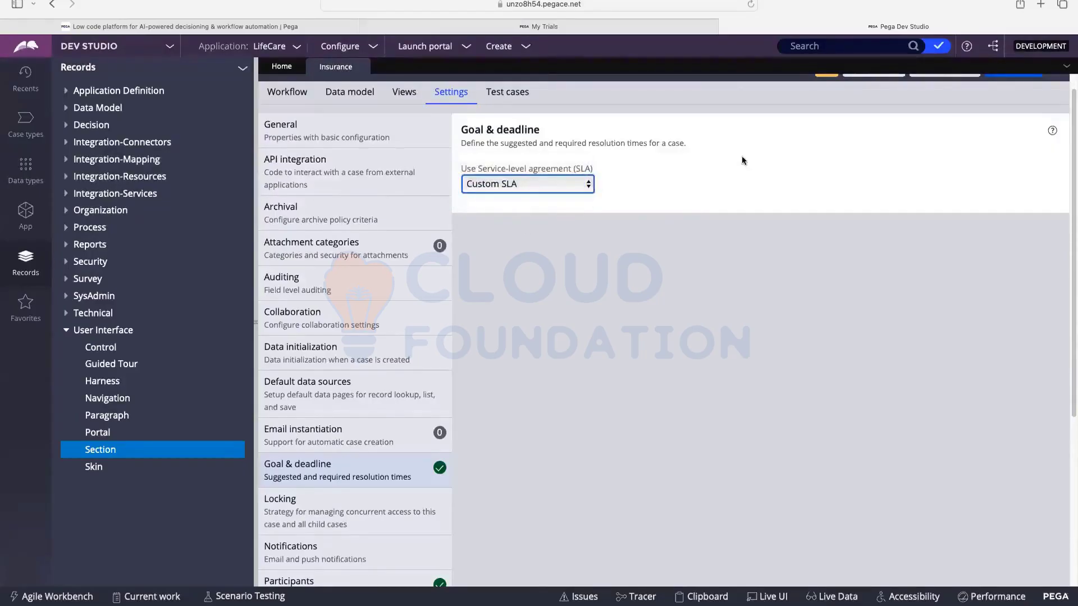
Set the Insurance case type's service-level agreement to Existing SLA
{"action": "left_click", "coordinate": [528, 184]}
{"action": "left_click", "coordinate": [494, 197]}
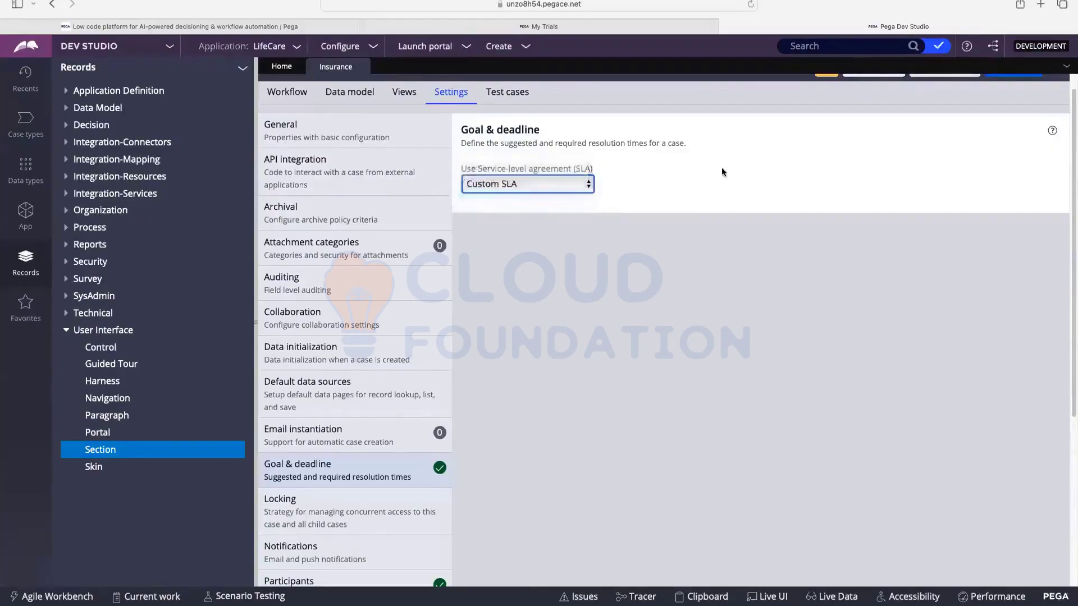
{"action": "left_click", "coordinate": [548, 183]}
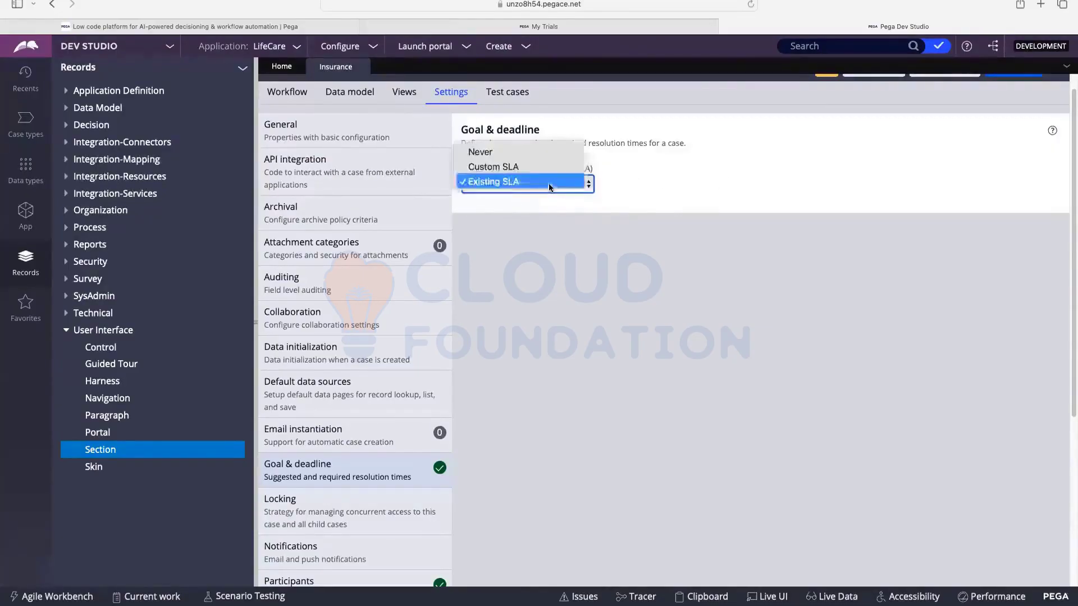
{"action": "left_click", "coordinate": [880, 167]}
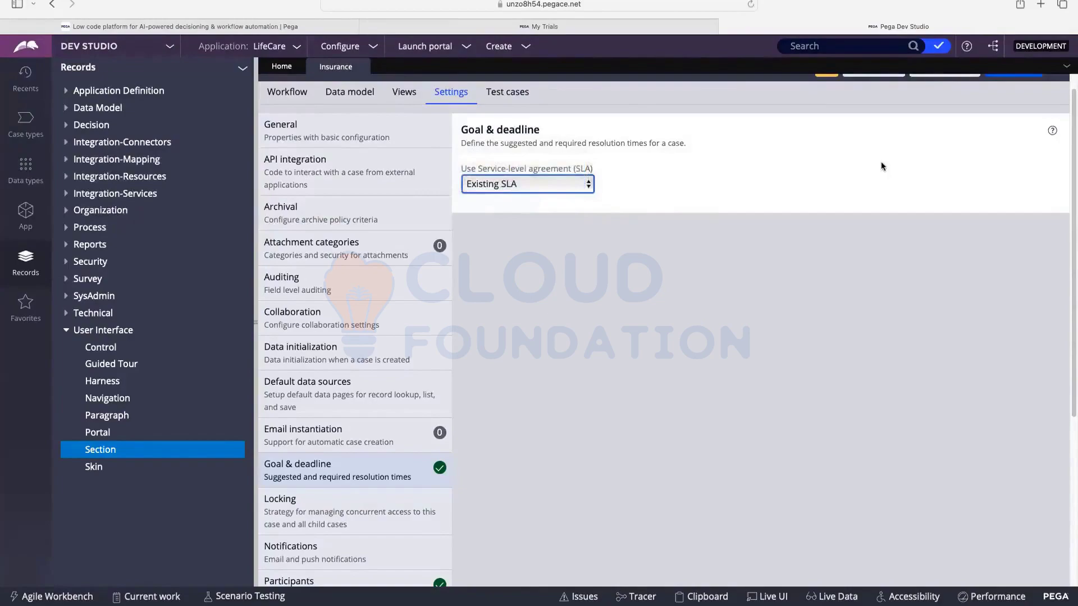
{"action": "scroll", "coordinate": [819, 163], "scroll_direction": "up", "scroll_amount": 1}
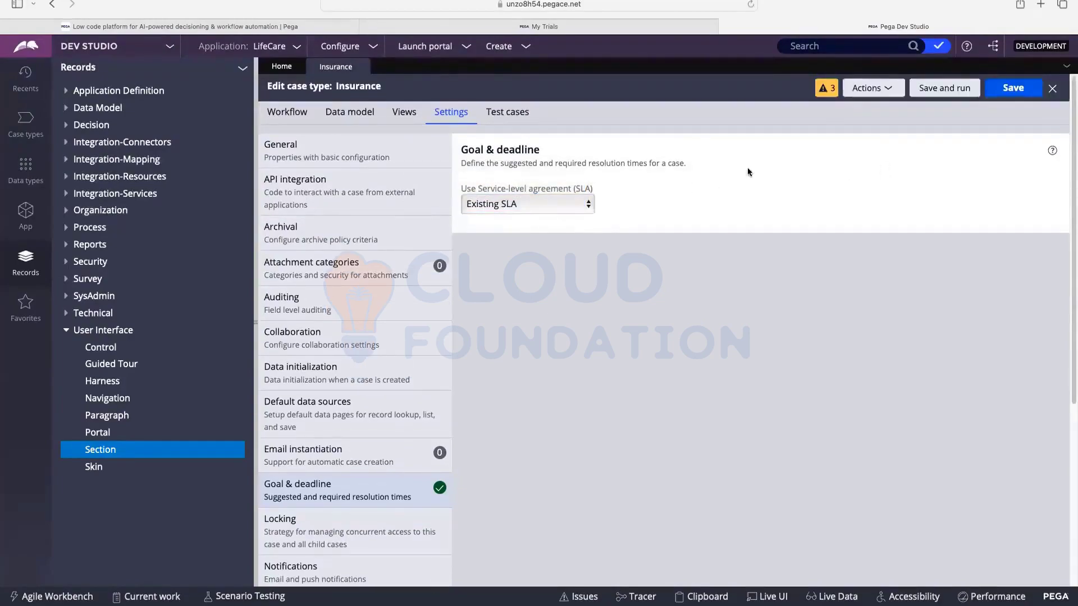
Set the Insurance case type's service-level agreement to Custom SLA and refresh the case type
{"action": "left_click", "coordinate": [519, 208]}
{"action": "left_click", "coordinate": [505, 187]}
{"action": "left_click", "coordinate": [867, 98]}
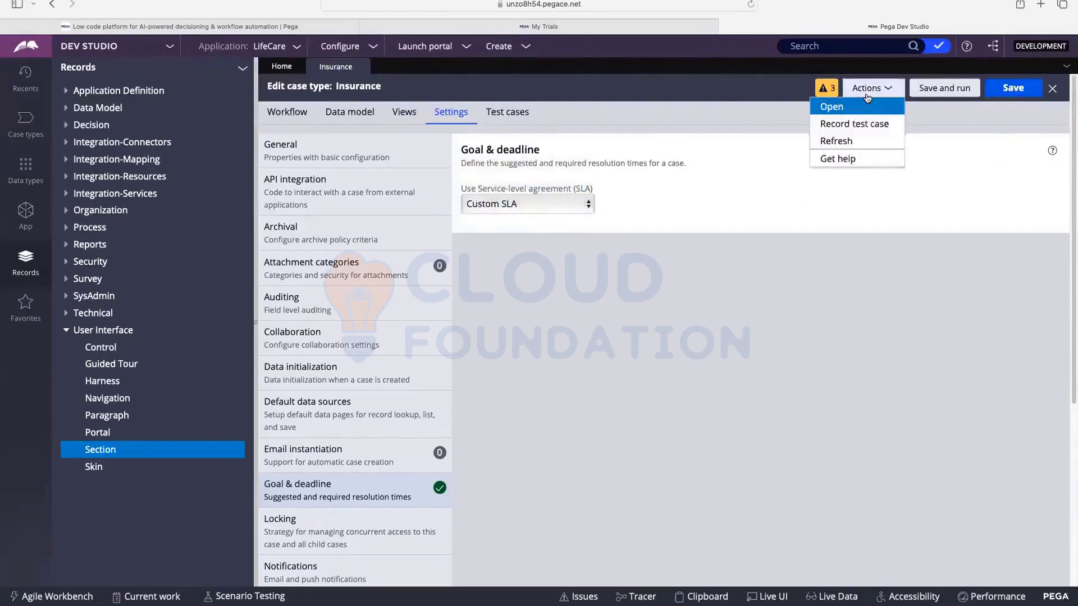
{"action": "left_click", "coordinate": [853, 141]}
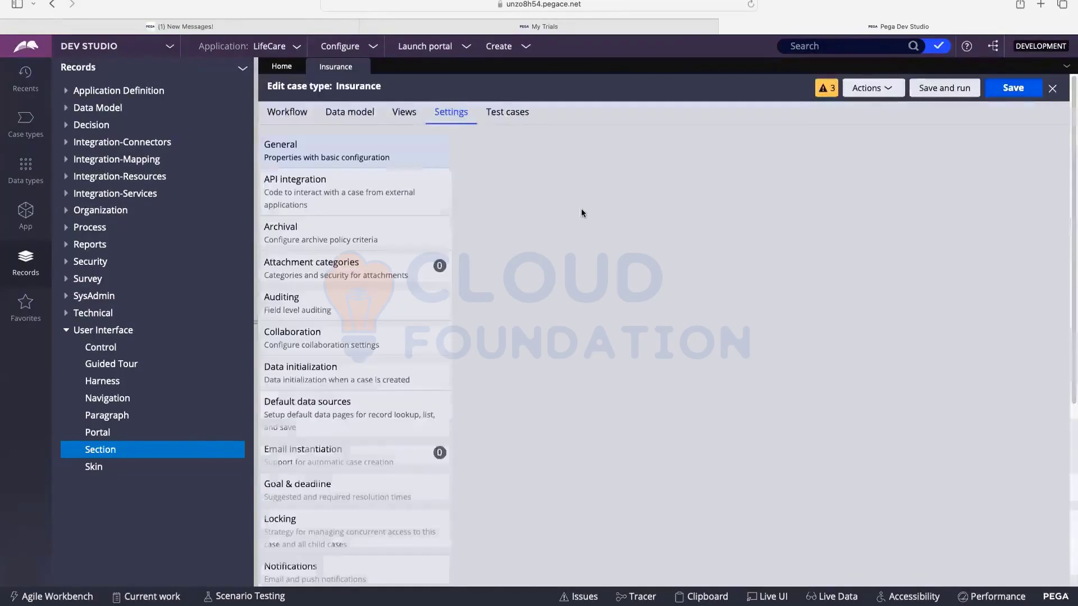
Reopen the Insurance case type's Goal & deadline settings and choose Custom SLA as the service-level agreement
{"action": "scroll", "coordinate": [298, 370], "scroll_direction": "down", "scroll_amount": 5}
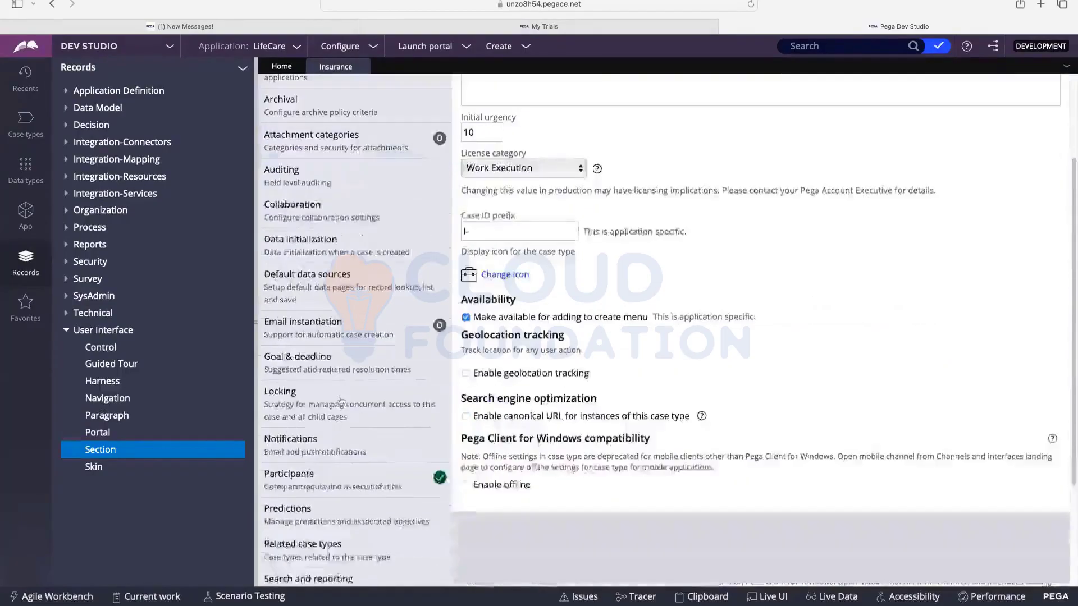
{"action": "left_click", "coordinate": [294, 370]}
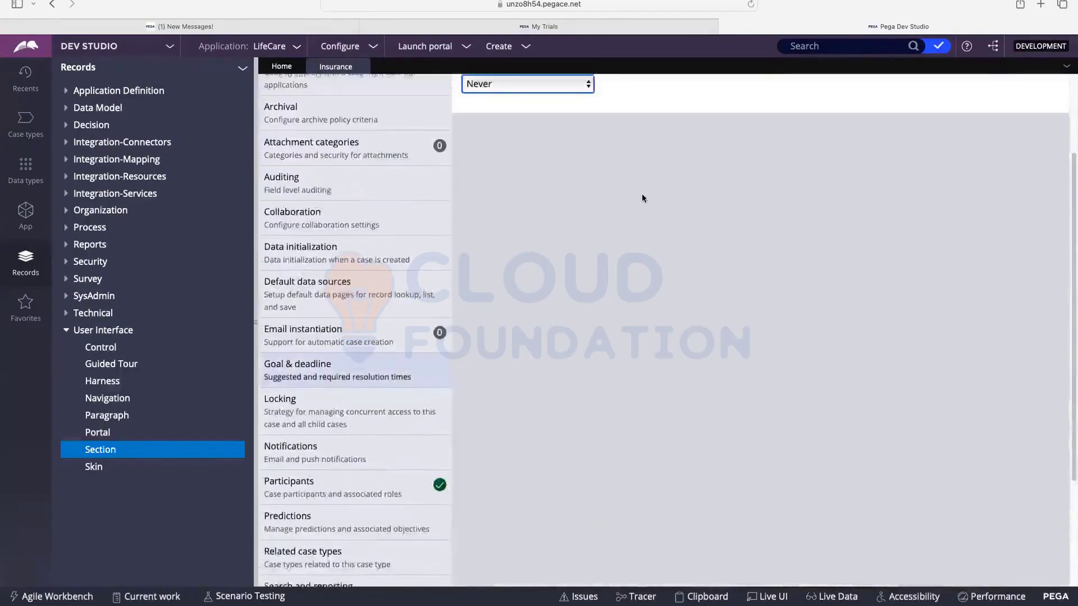
{"action": "left_click", "coordinate": [475, 209]}
{"action": "left_click", "coordinate": [484, 224]}
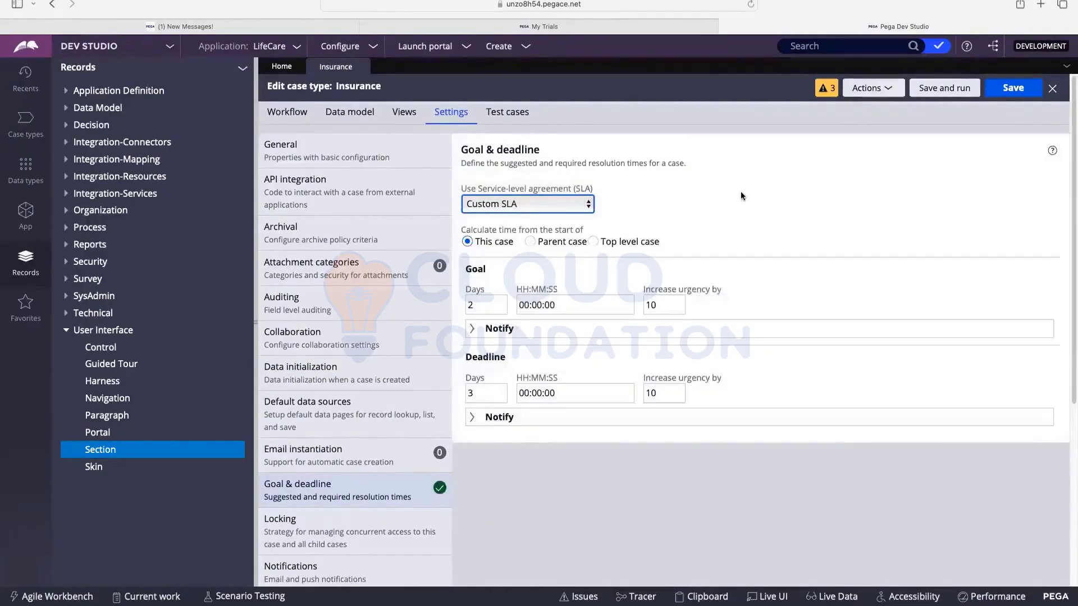
{"action": "left_click", "coordinate": [749, 195]}
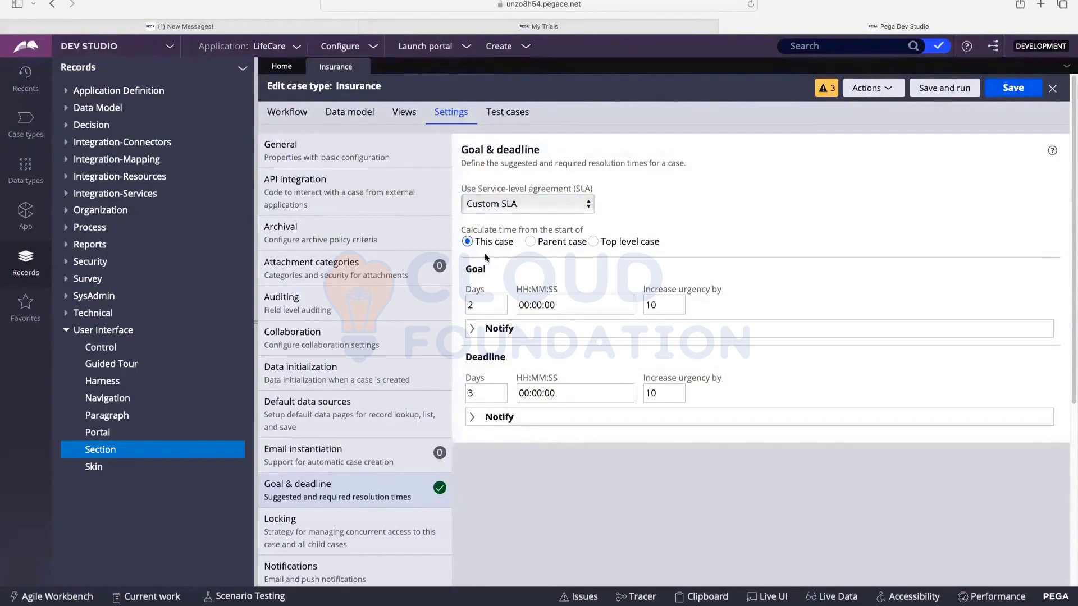
Examine the goal's days value along with its notification recipients and default message option
{"action": "scroll", "coordinate": [535, 244], "scroll_direction": "down", "scroll_amount": 1}
{"action": "left_click", "coordinate": [480, 279]}
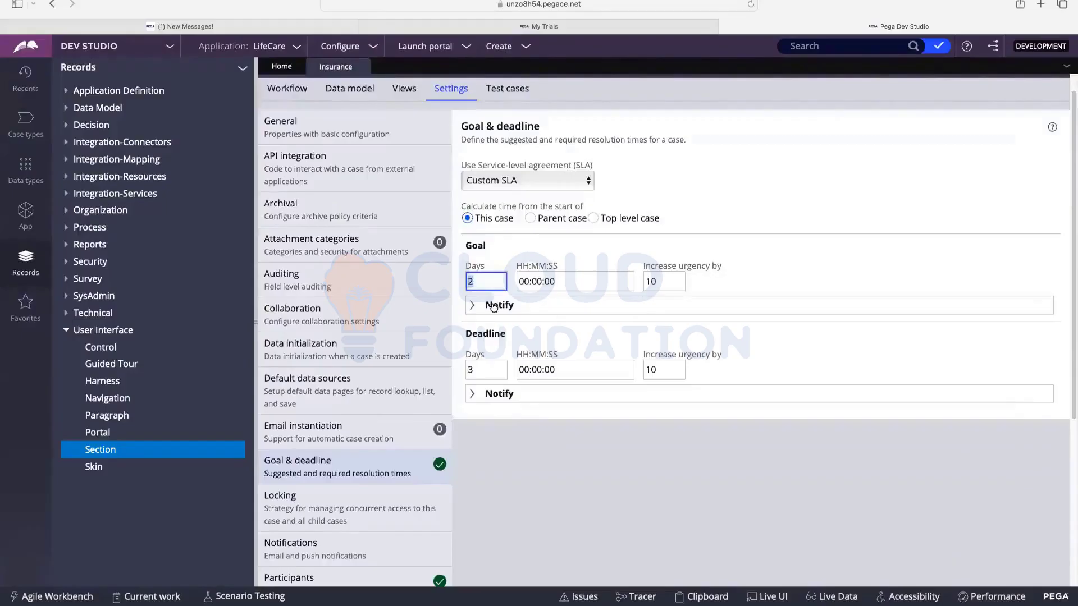
{"action": "double_click", "coordinate": [480, 279]}
{"action": "left_click", "coordinate": [476, 282]}
{"action": "double_click", "coordinate": [476, 282]}
{"action": "left_click", "coordinate": [473, 305]}
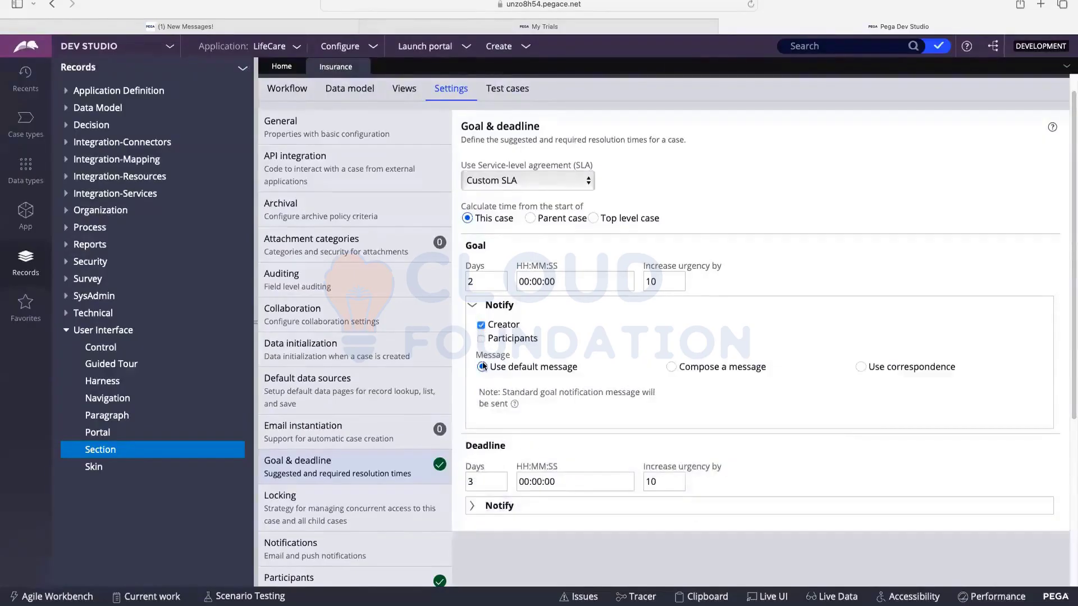
{"action": "left_click_drag", "start_coordinate": [494, 369], "coordinate": [600, 372]}
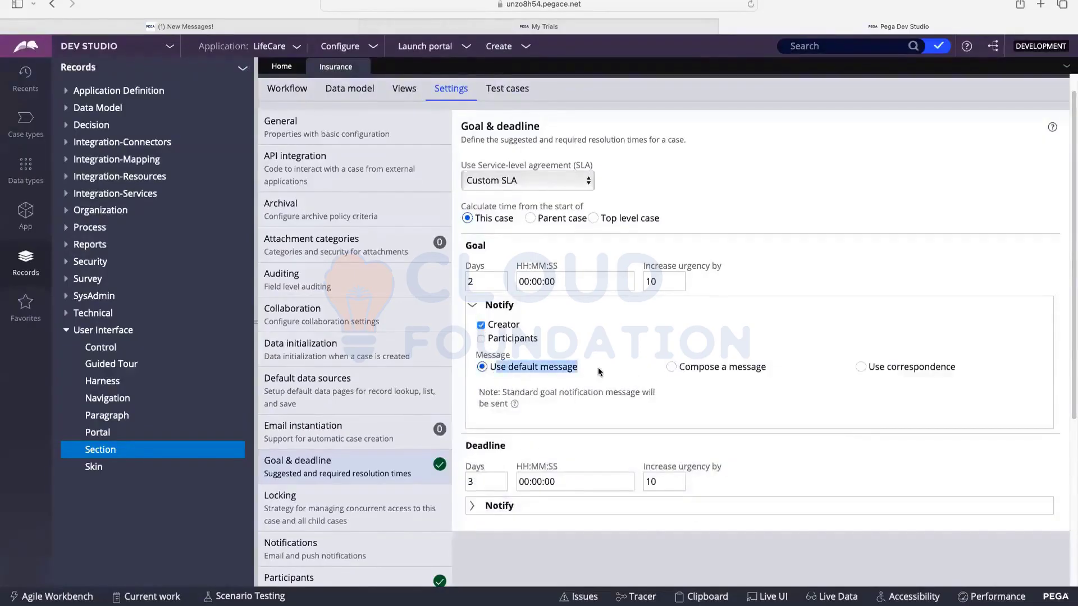
{"action": "left_click", "coordinate": [599, 372]}
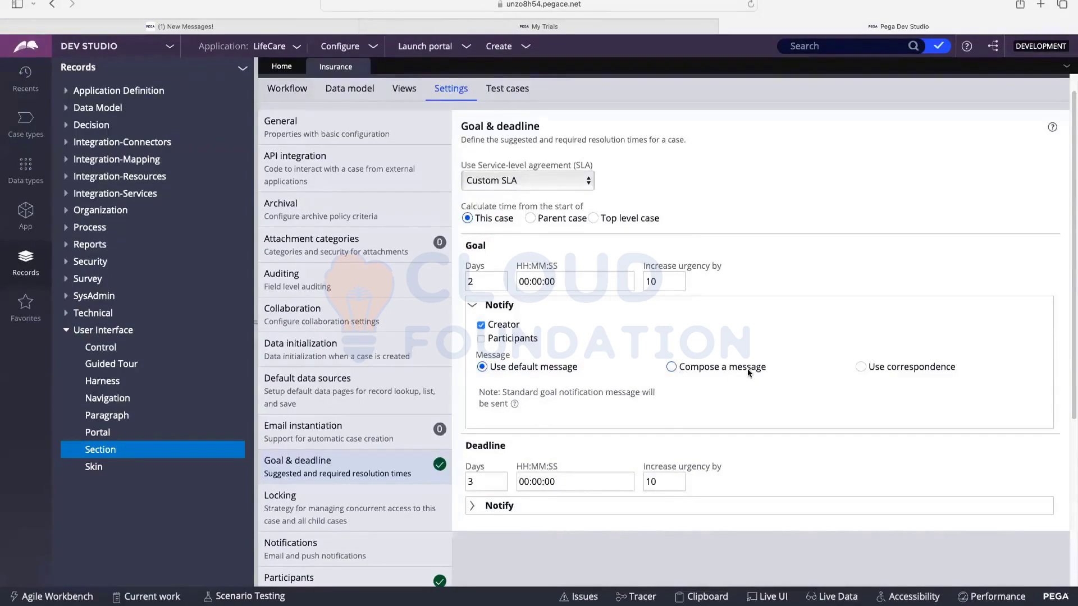
Try the correspondence option for the goal notification, restore the default message and deselect the Creator recipient
{"action": "left_click_drag", "start_coordinate": [766, 371], "coordinate": [725, 379]}
{"action": "left_click", "coordinate": [901, 370]}
{"action": "left_click", "coordinate": [482, 368]}
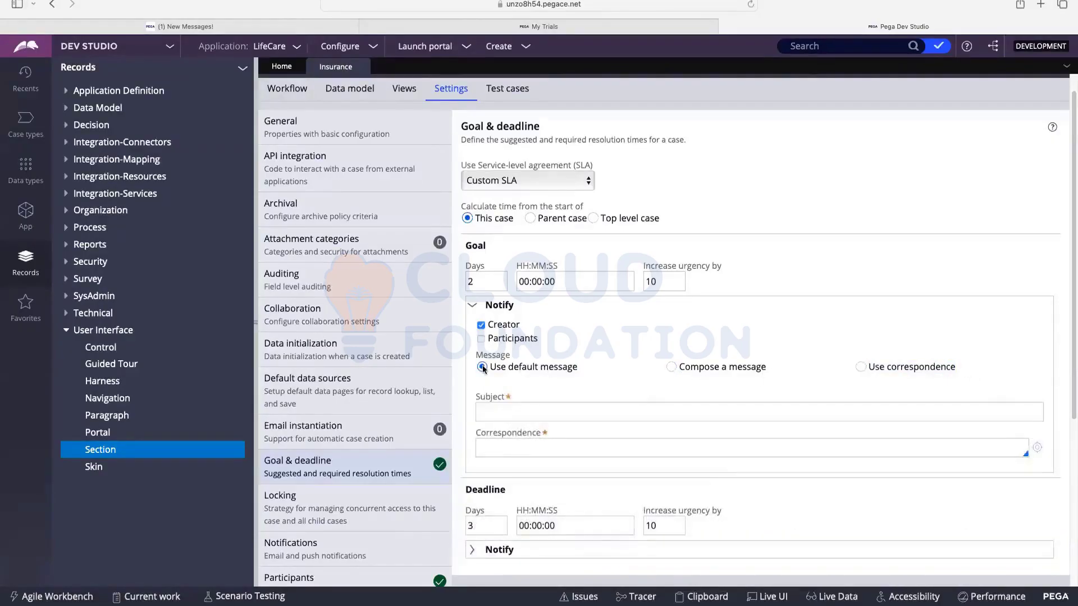
{"action": "left_click", "coordinate": [482, 328]}
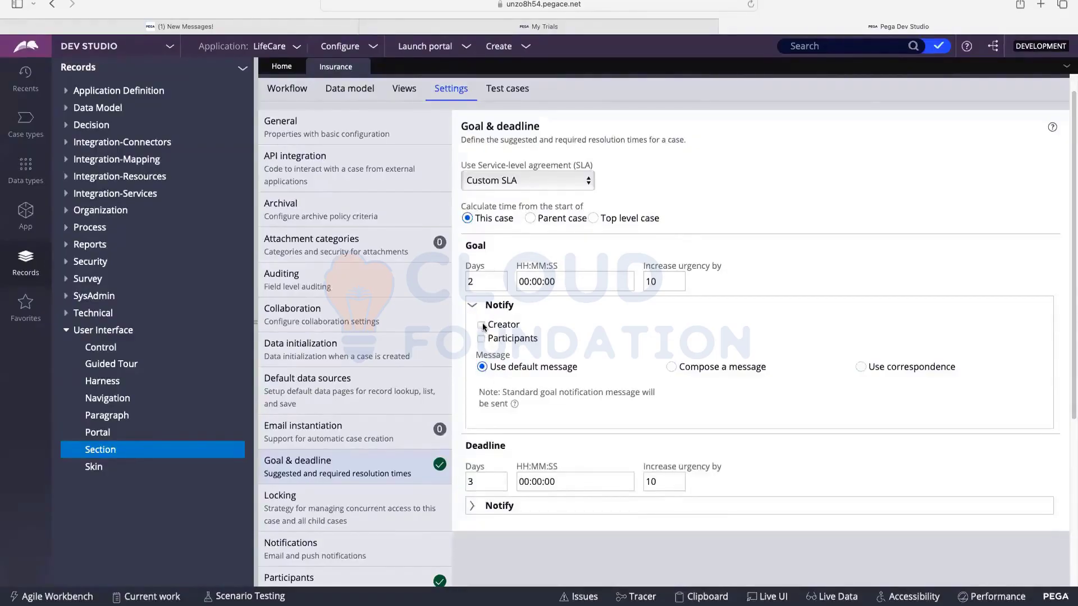
{"action": "left_click", "coordinate": [483, 307]}
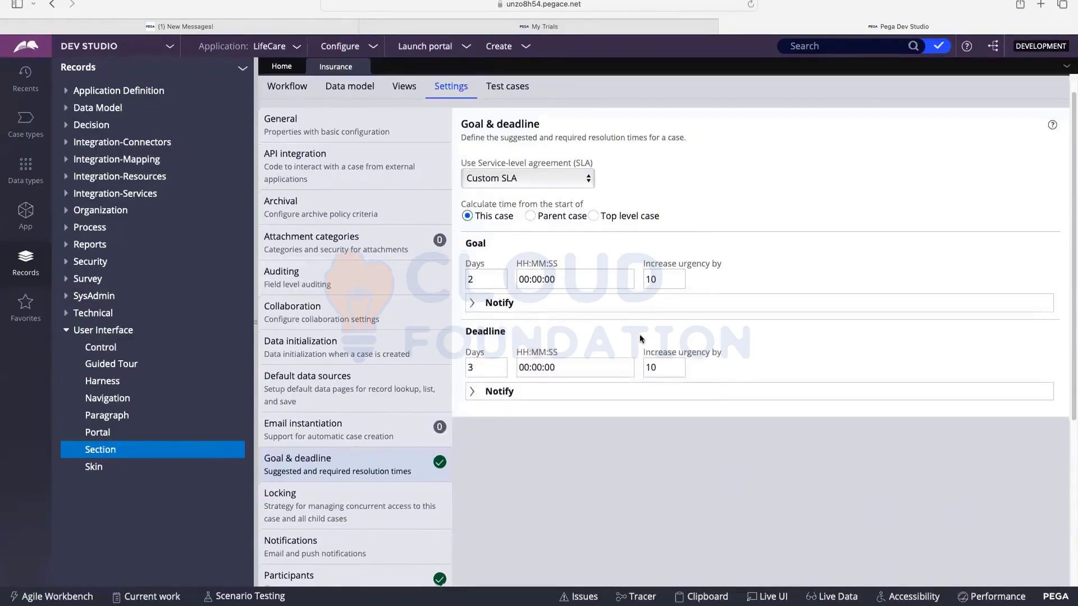
Set the deadline's urgency increase to 40
{"action": "scroll", "coordinate": [541, 323], "scroll_direction": "down", "scroll_amount": 1}
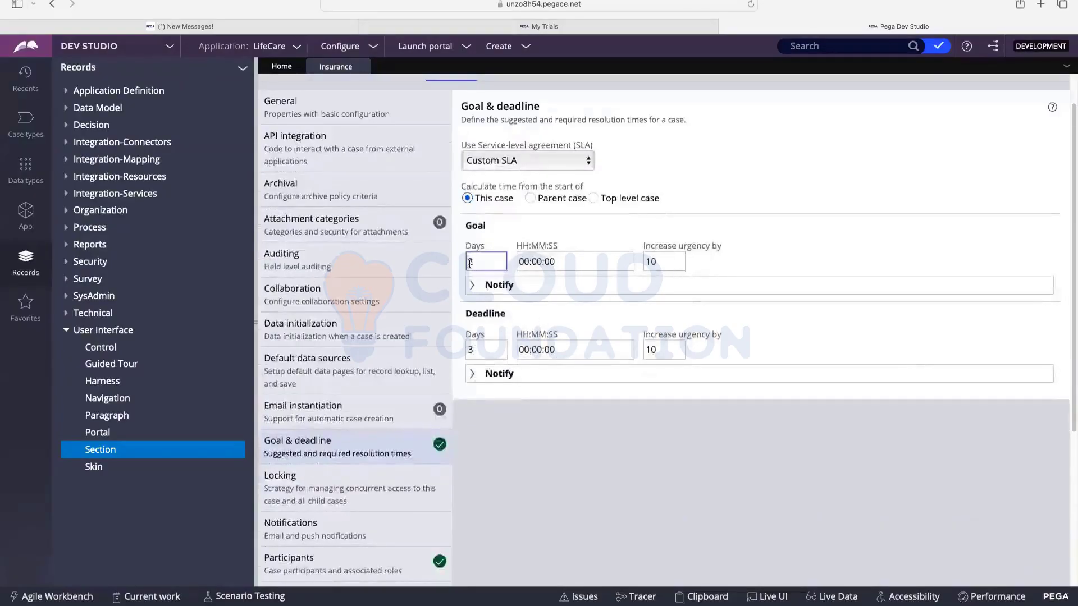
{"action": "left_click", "coordinate": [482, 354]}
{"action": "left_click", "coordinate": [655, 348]}
{"action": "double_click", "coordinate": [654, 348]}
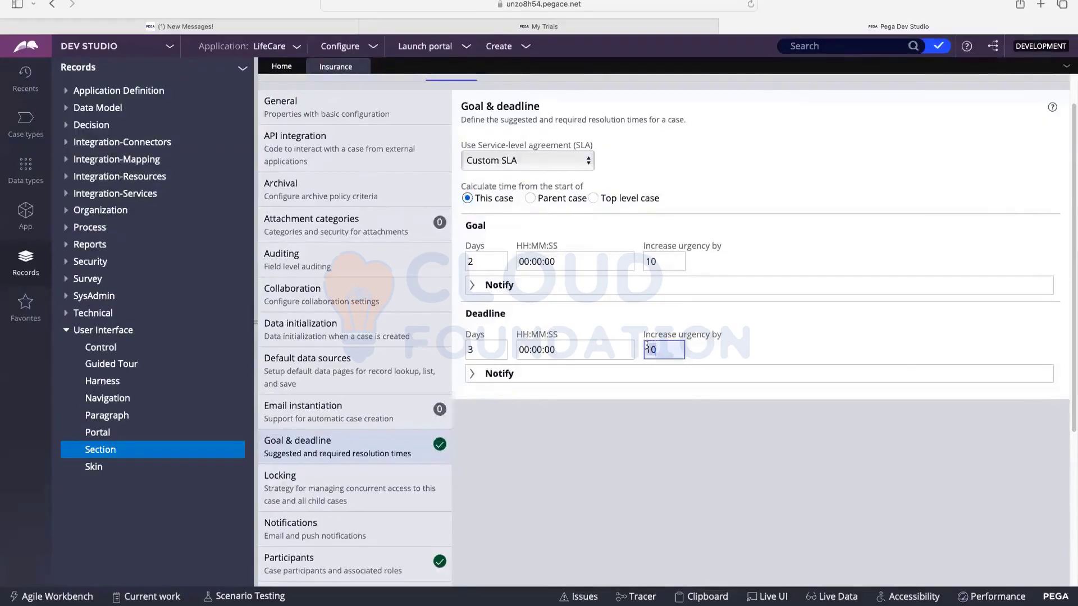
{"action": "key", "text": "BackSpace"}
{"action": "type", "text": "40"}
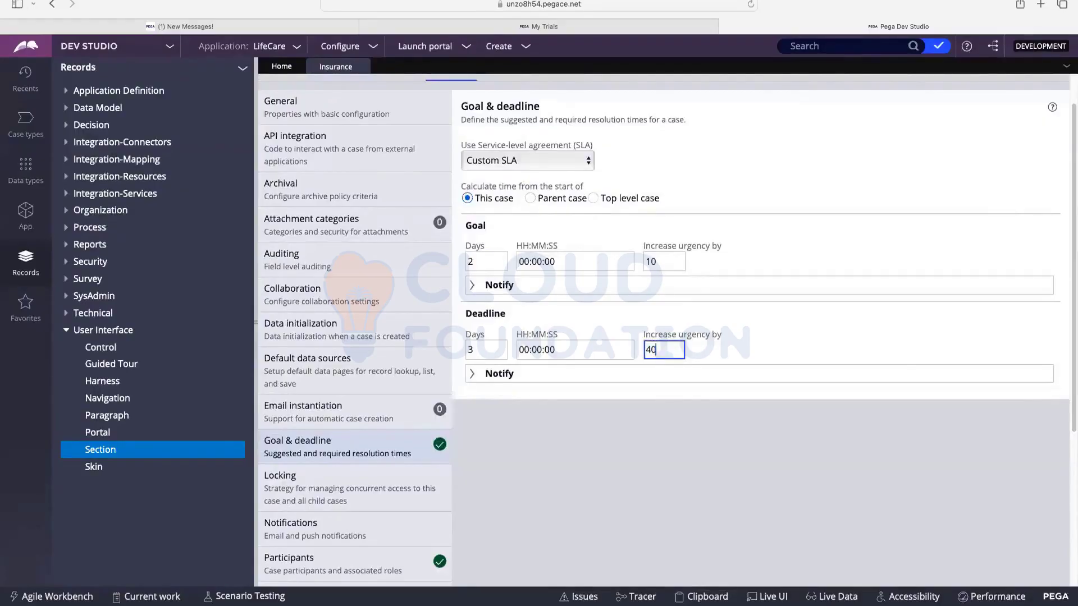
{"action": "left_click", "coordinate": [660, 419]}
Set the deadline notification to go to Participants with the default message
{"action": "left_click", "coordinate": [470, 375]}
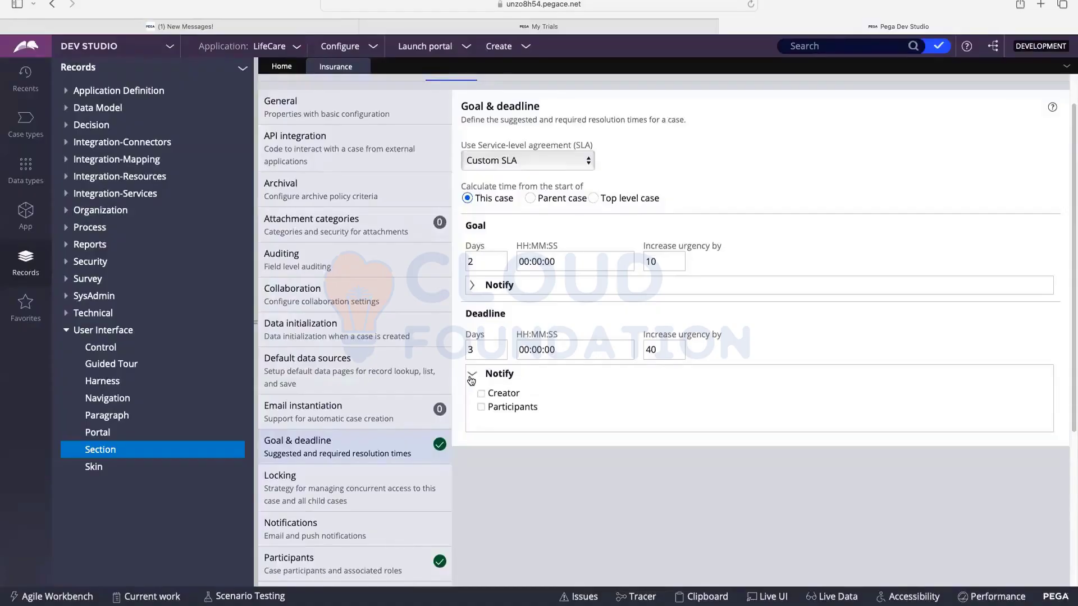
{"action": "left_click", "coordinate": [481, 407]}
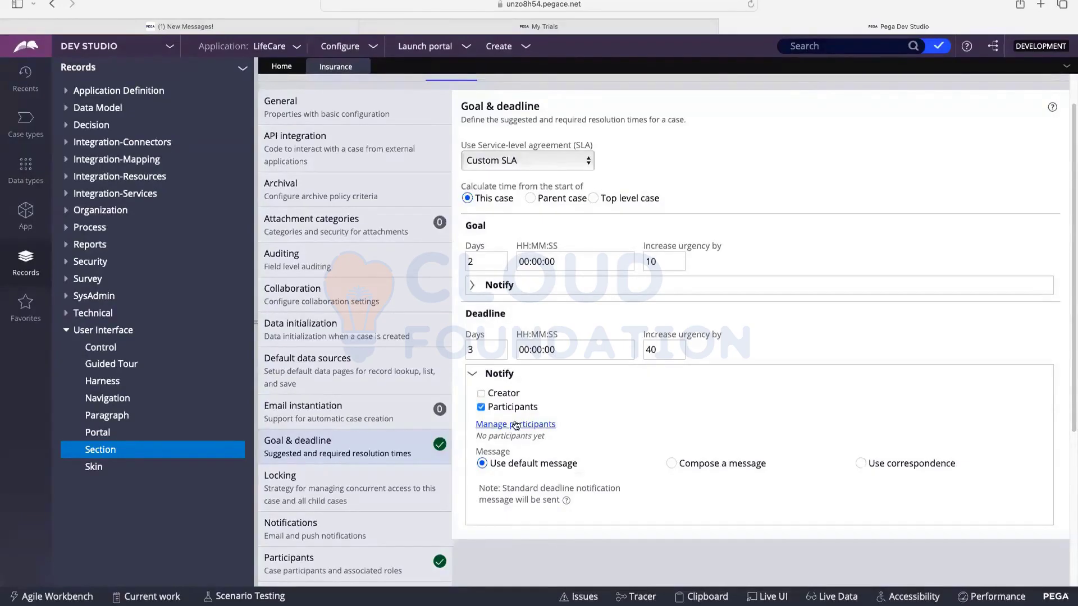
{"action": "left_click", "coordinate": [474, 376]}
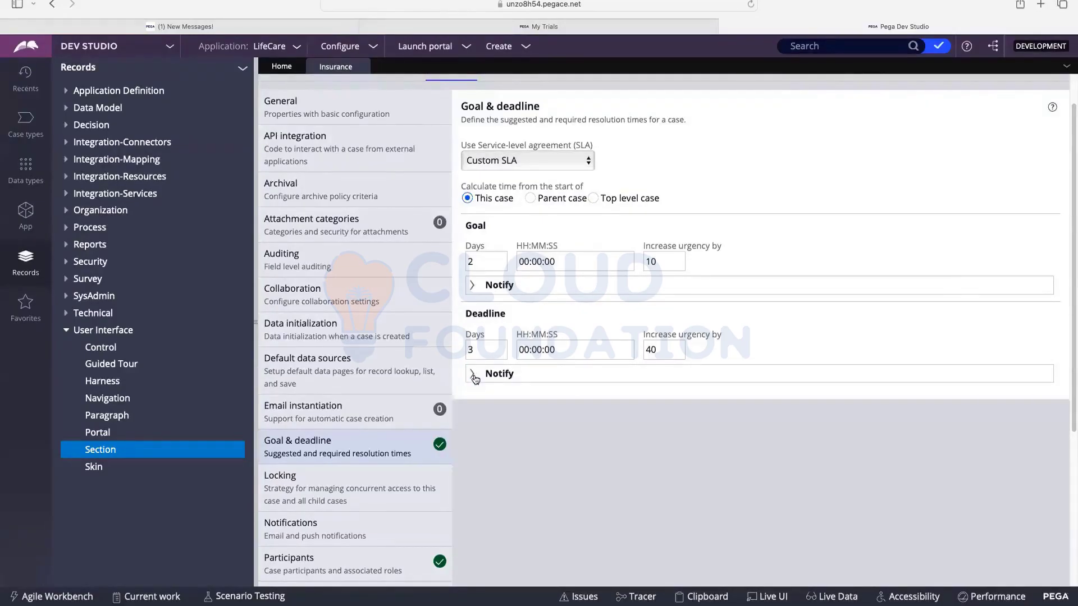
Review the custom goal and deadline settings and try to save the Insurance case type
{"action": "scroll", "coordinate": [601, 299], "scroll_direction": "up", "scroll_amount": 2}
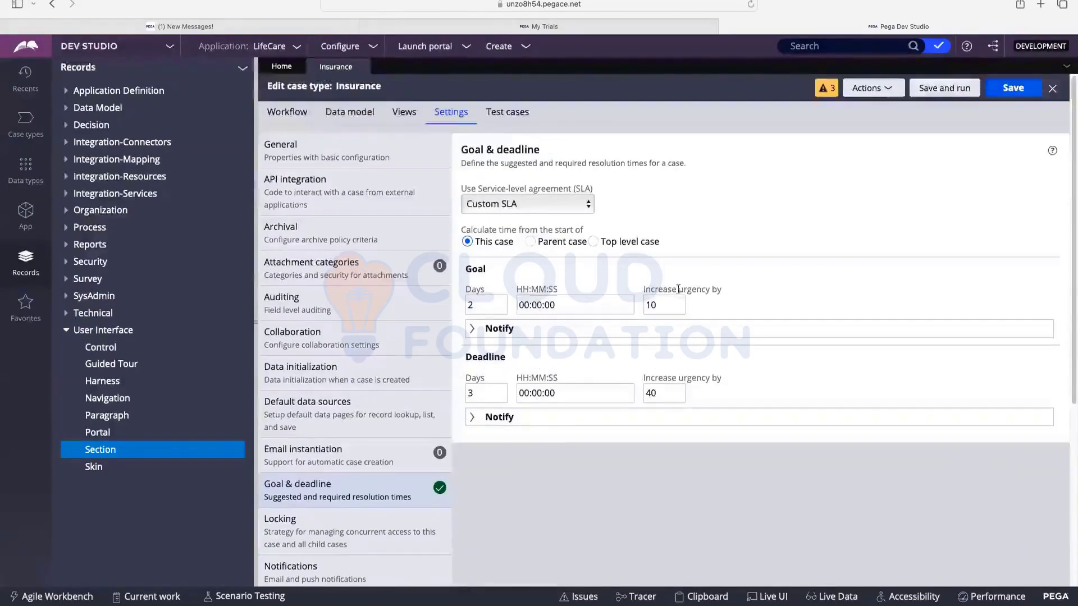
{"action": "left_click", "coordinate": [484, 207]}
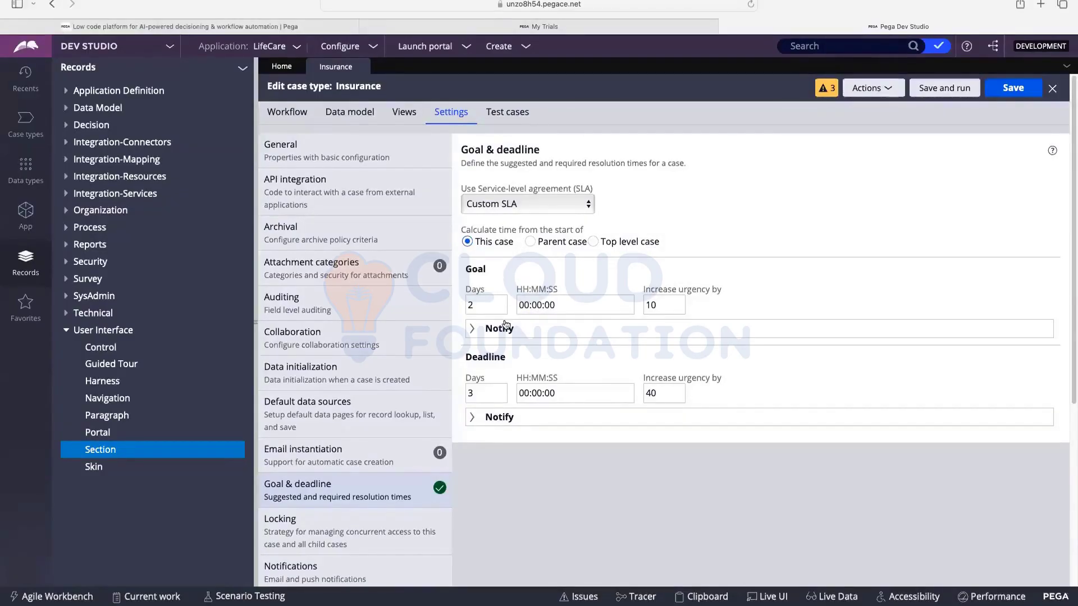
{"action": "left_click", "coordinate": [472, 391]}
{"action": "left_click", "coordinate": [473, 418]}
{"action": "left_click", "coordinate": [1009, 90]}
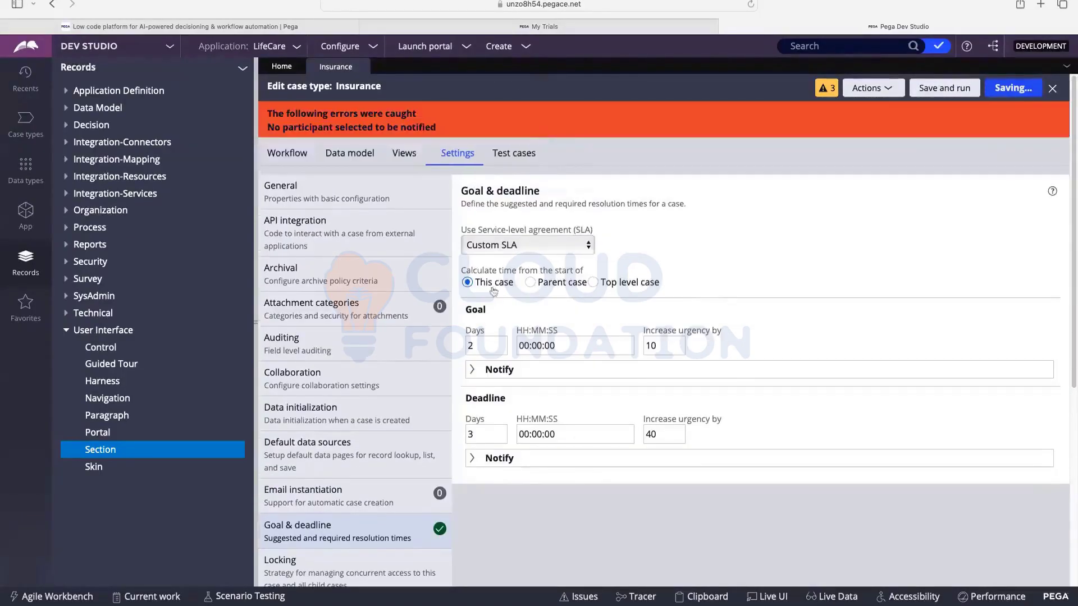
Reopen the deadline's notification settings, deselect Participants as recipients and save the Insurance case type
{"action": "left_click", "coordinate": [471, 463]}
{"action": "scroll", "coordinate": [477, 469], "scroll_direction": "down", "scroll_amount": 1}
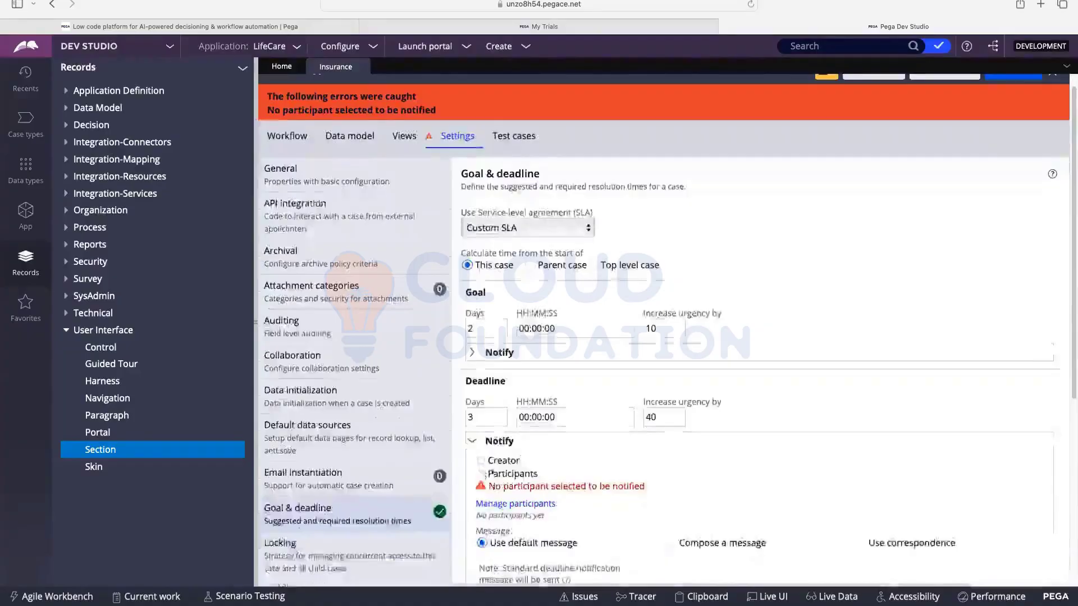
{"action": "scroll", "coordinate": [696, 317], "scroll_direction": "up", "scroll_amount": 1}
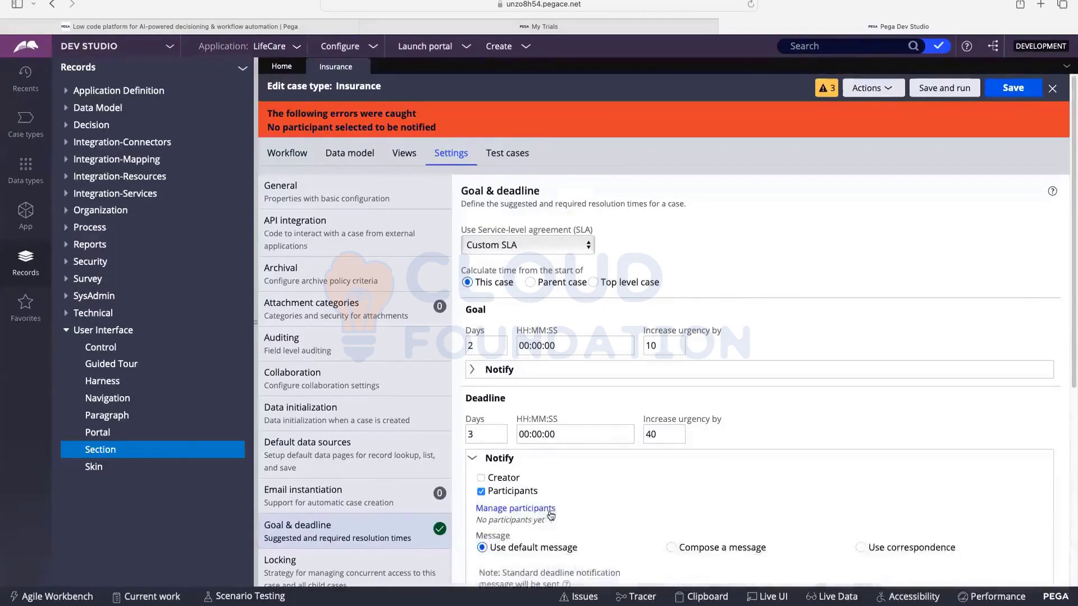
{"action": "left_click", "coordinate": [1001, 94]}
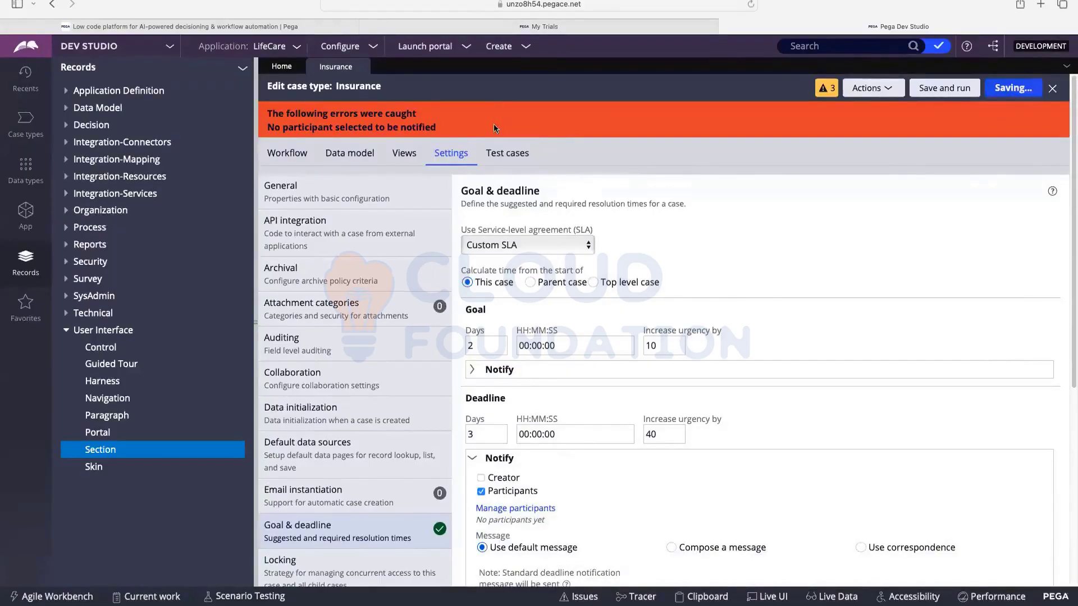
{"action": "left_click_drag", "start_coordinate": [274, 115], "coordinate": [510, 128]}
{"action": "scroll", "coordinate": [510, 131], "scroll_direction": "down", "scroll_amount": 2}
{"action": "scroll", "coordinate": [510, 135], "scroll_direction": "down", "scroll_amount": 5}
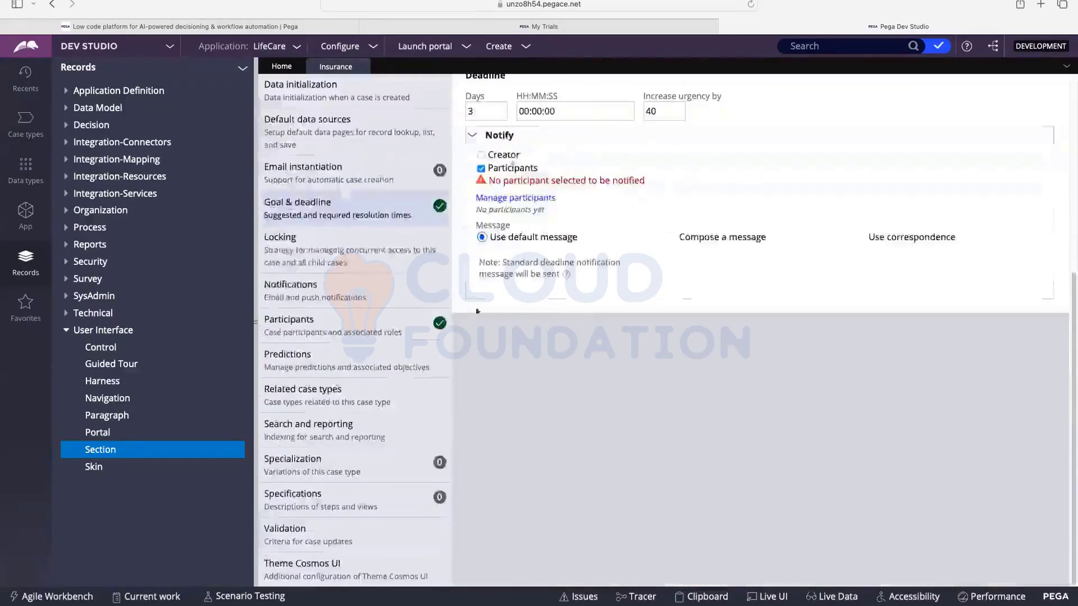
{"action": "left_click", "coordinate": [481, 168]}
{"action": "scroll", "coordinate": [510, 225], "scroll_direction": "up", "scroll_amount": 10}
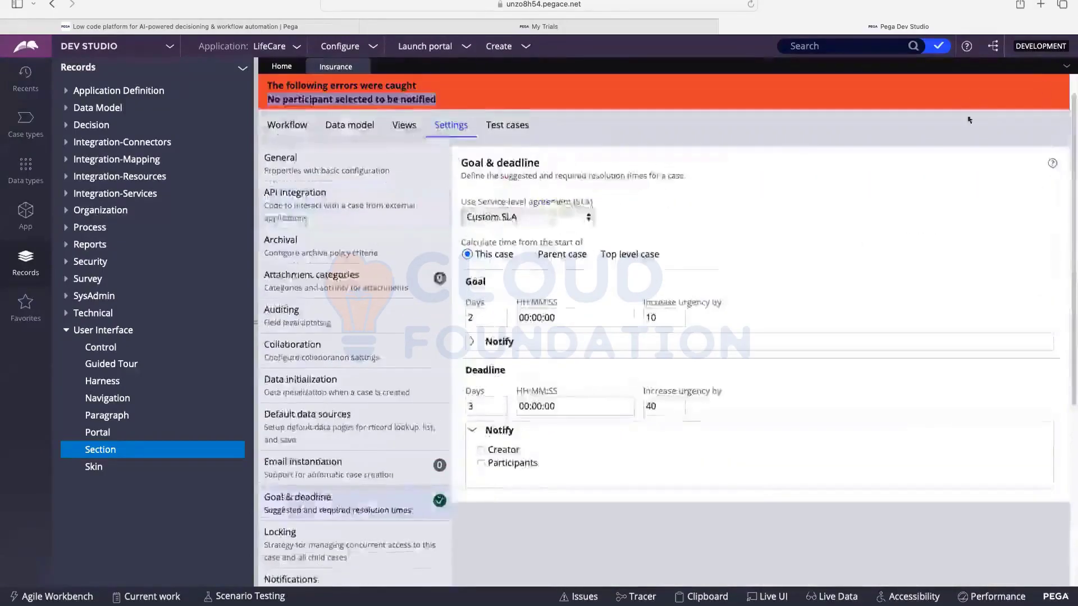
{"action": "left_click", "coordinate": [1011, 88]}
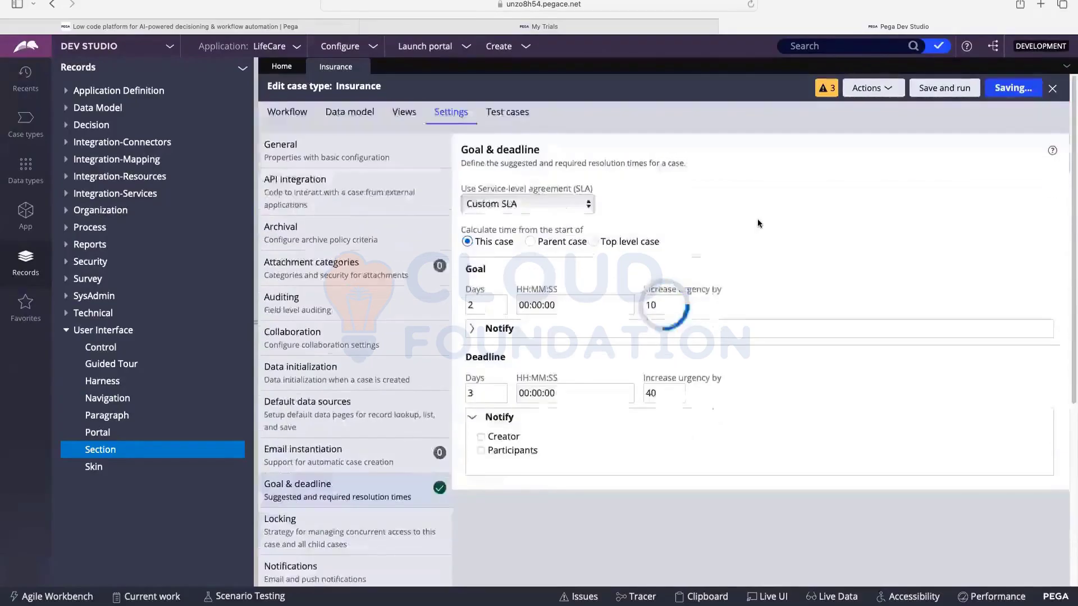
Browse the Technical and SysAdmin rule categories in the Records explorer and collapse them again
{"action": "left_click", "coordinate": [67, 330]}
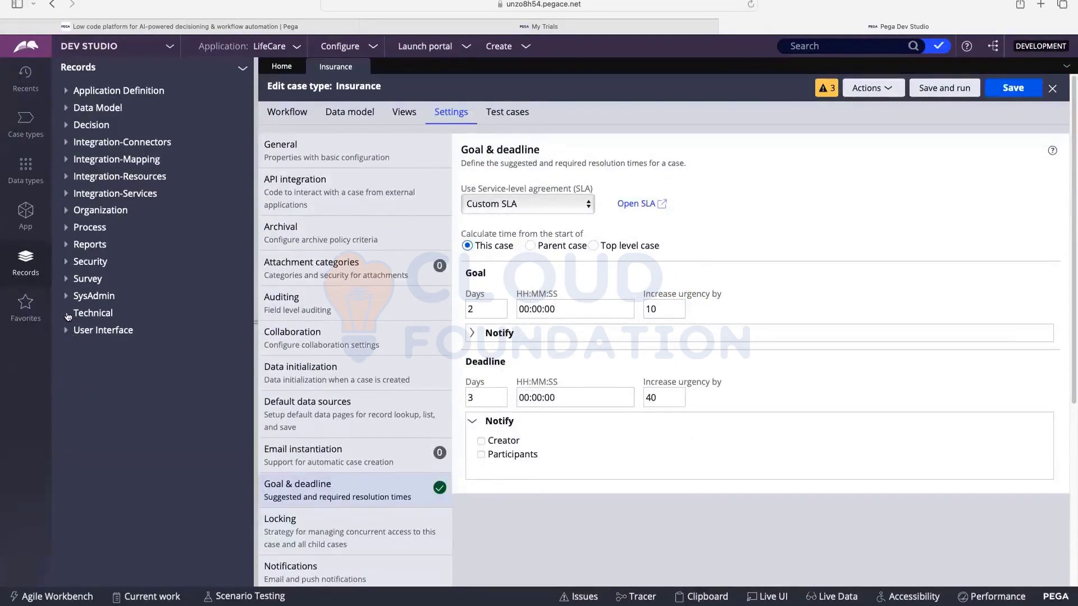
{"action": "left_click", "coordinate": [66, 313]}
{"action": "scroll", "coordinate": [98, 308], "scroll_direction": "down", "scroll_amount": 2}
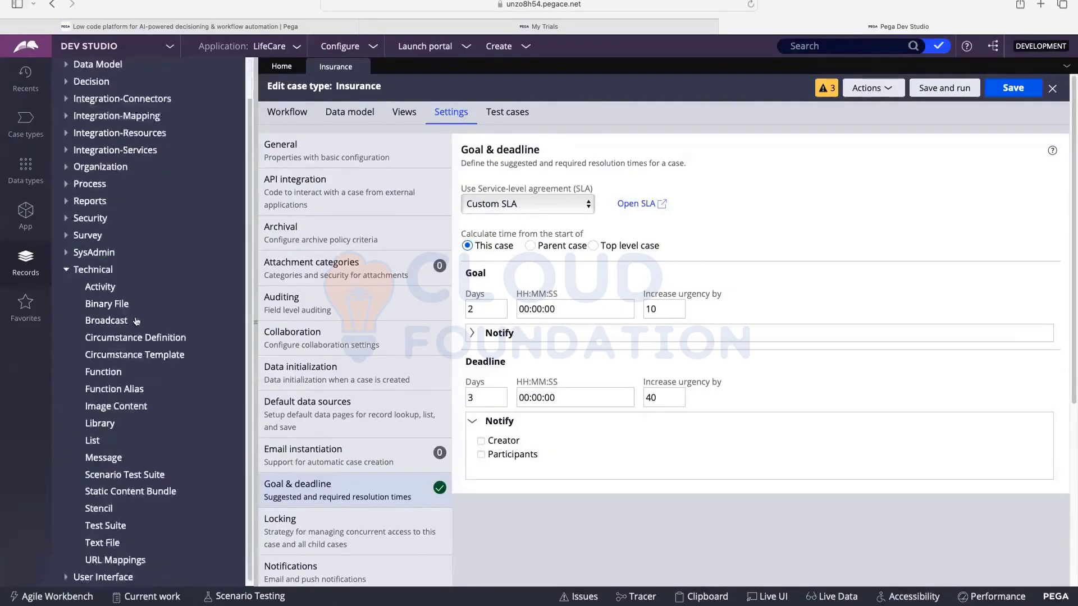
{"action": "left_click", "coordinate": [67, 276]}
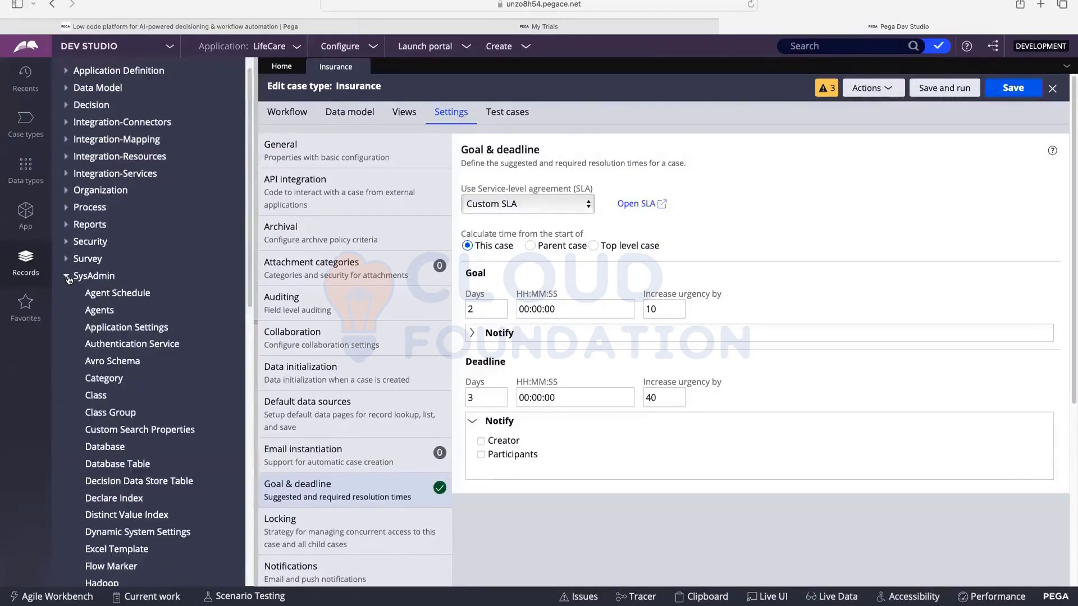
{"action": "scroll", "coordinate": [103, 292], "scroll_direction": "down", "scroll_amount": 5}
{"action": "scroll", "coordinate": [105, 307], "scroll_direction": "down", "scroll_amount": 10}
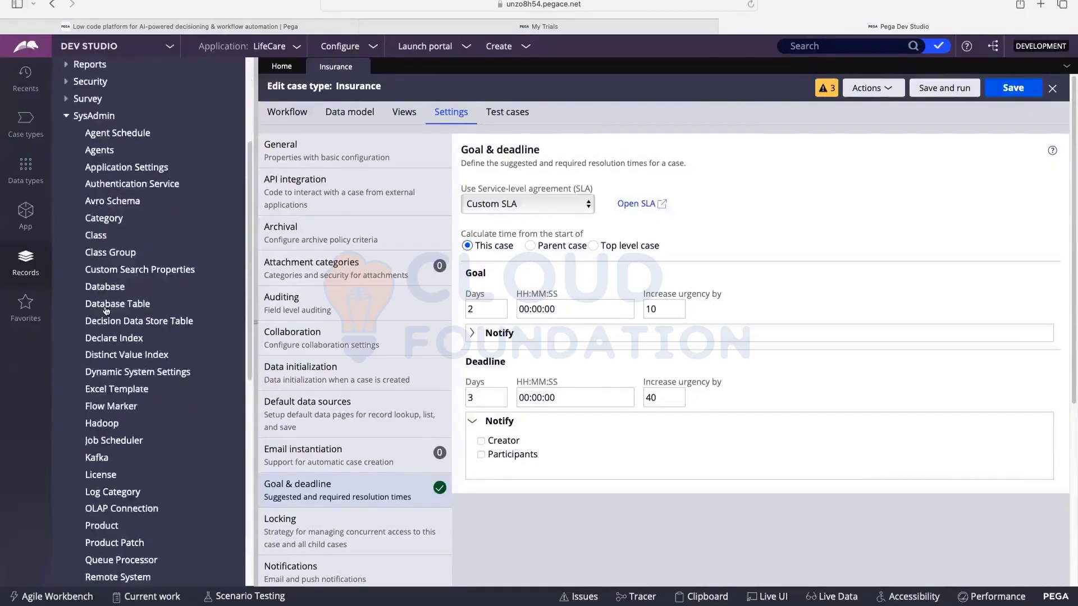
{"action": "scroll", "coordinate": [115, 339], "scroll_direction": "up", "scroll_amount": 15}
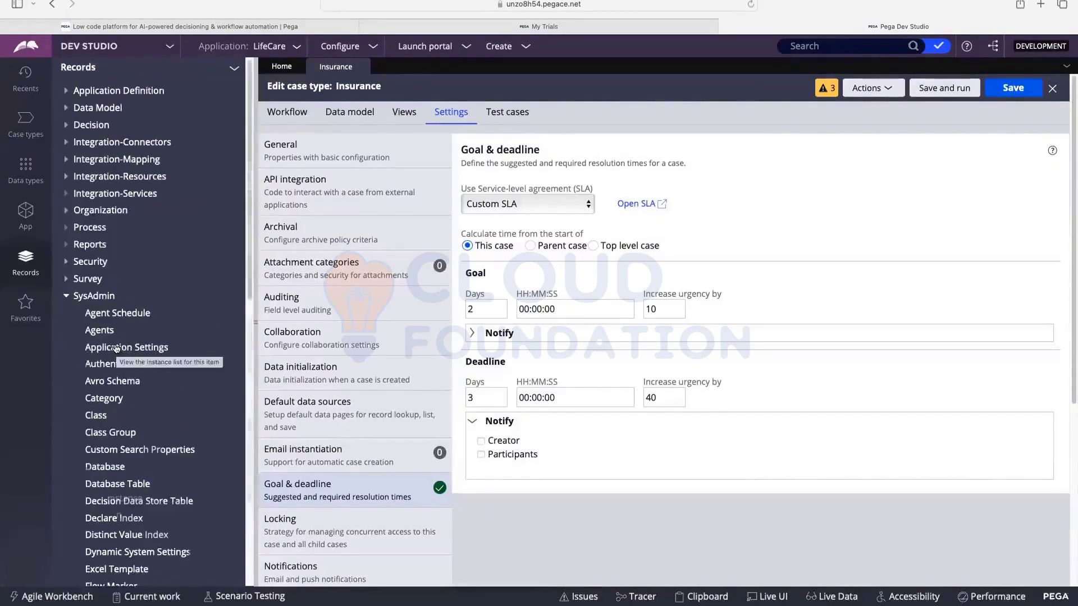
{"action": "left_click", "coordinate": [66, 297]}
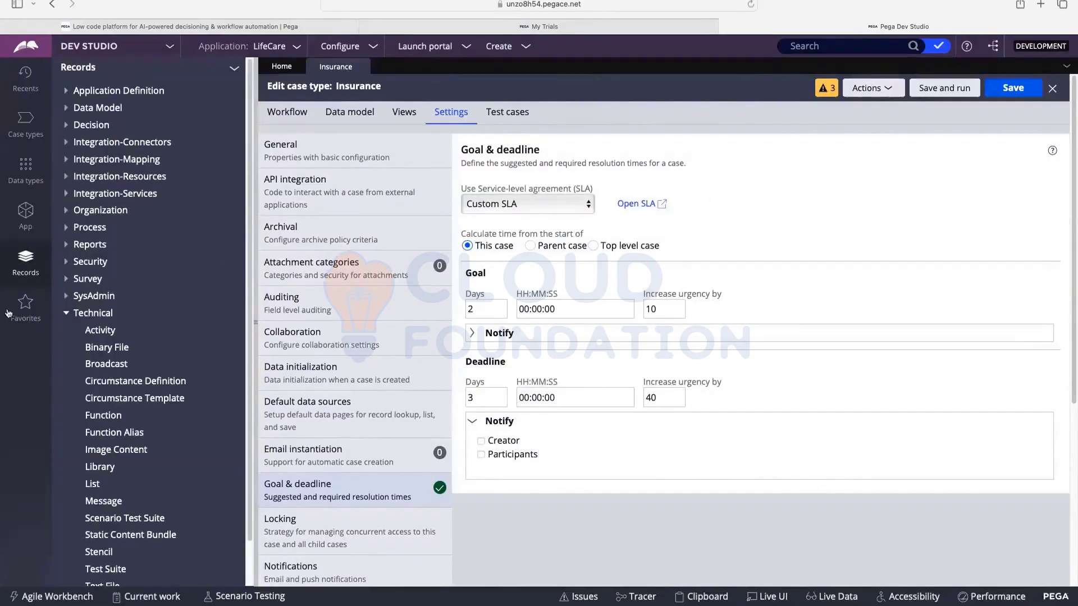
{"action": "left_click", "coordinate": [69, 313]}
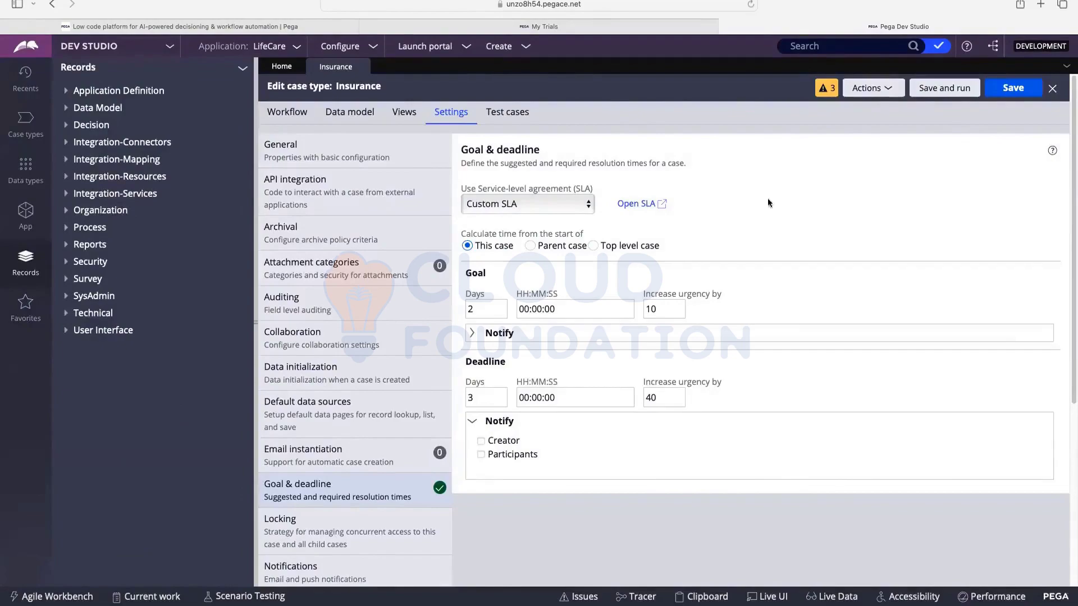
Open the custom SLA rule from the Insurance case type's goal and deadline settings and check its rule ID
{"action": "left_click", "coordinate": [639, 204]}
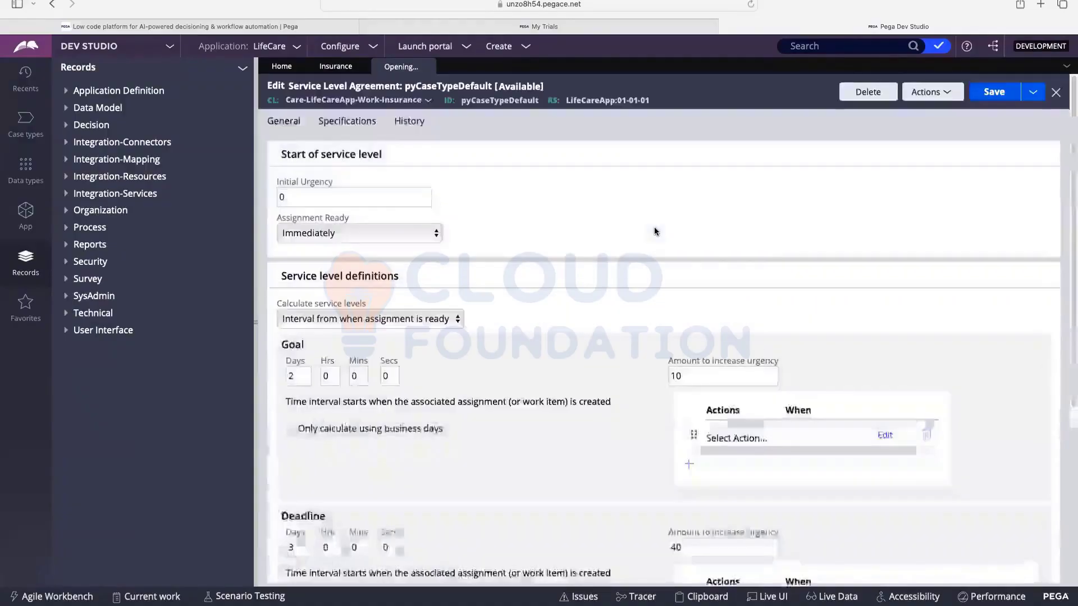
{"action": "scroll", "coordinate": [558, 183], "scroll_direction": "down", "scroll_amount": 5}
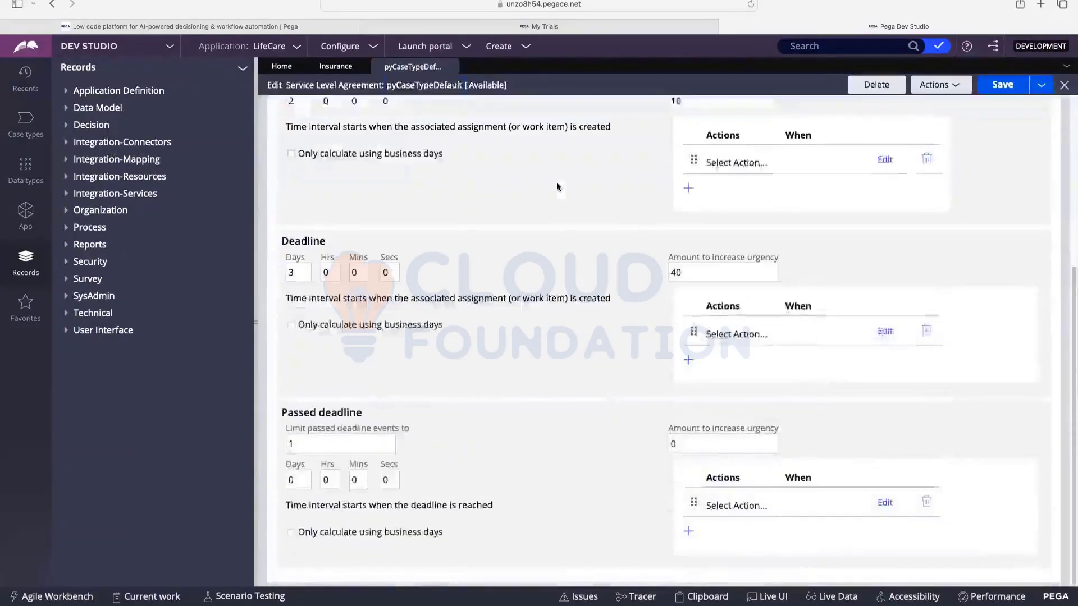
{"action": "scroll", "coordinate": [557, 183], "scroll_direction": "up", "scroll_amount": 5}
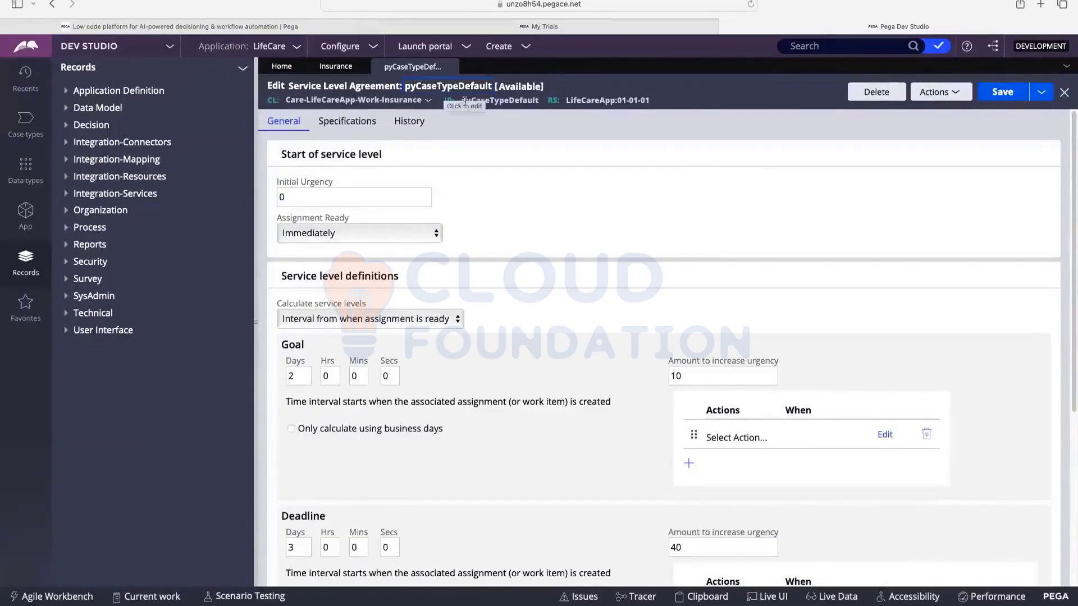
{"action": "left_click_drag", "start_coordinate": [460, 100], "coordinate": [538, 100]}
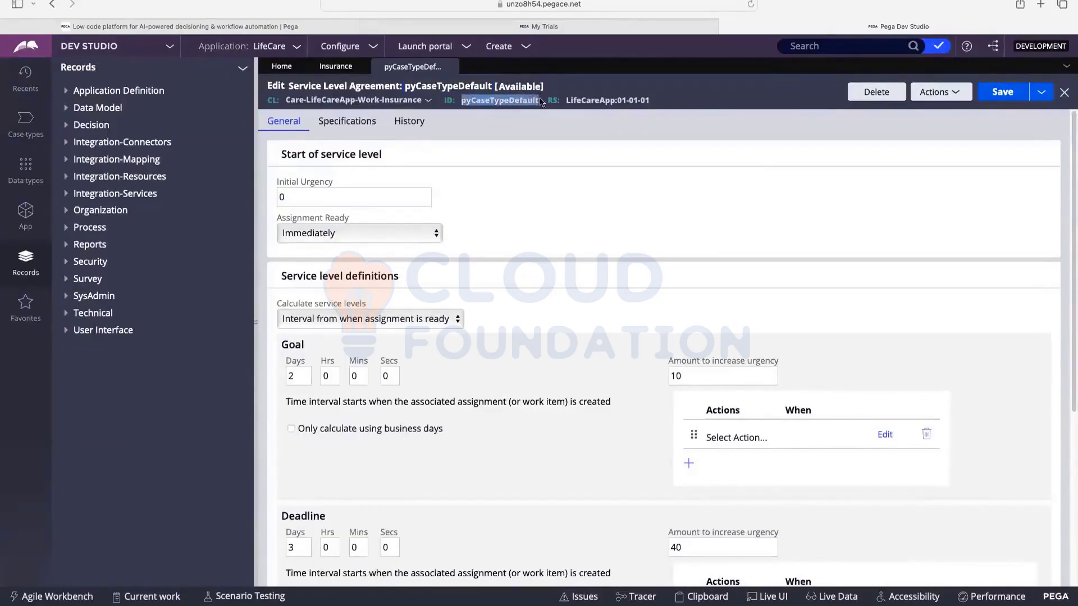
{"action": "left_click", "coordinate": [549, 145]}
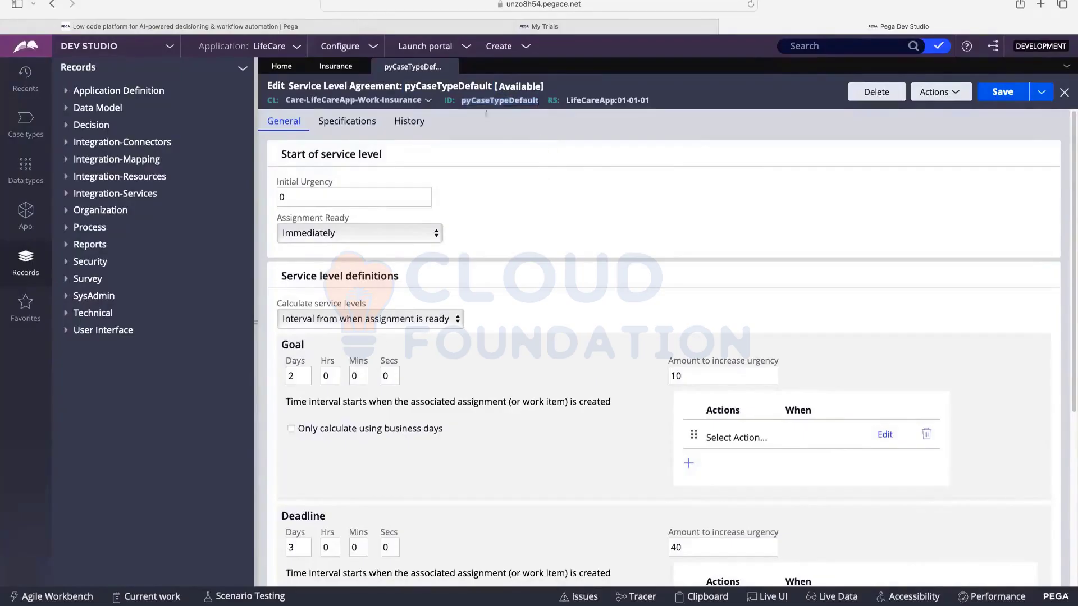
{"action": "left_click", "coordinate": [338, 71]}
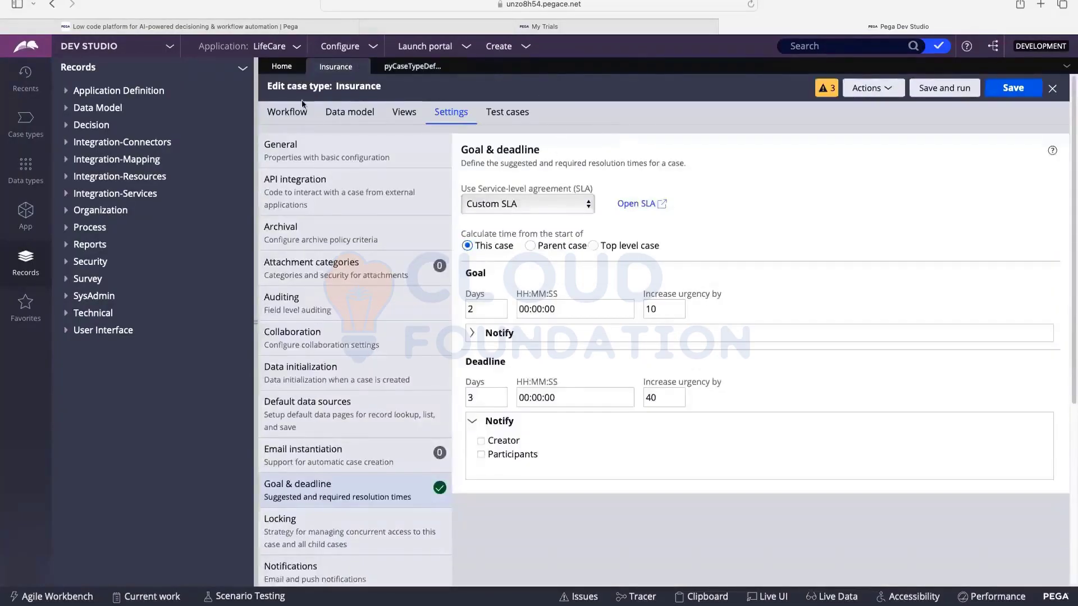
{"action": "left_click", "coordinate": [396, 70]}
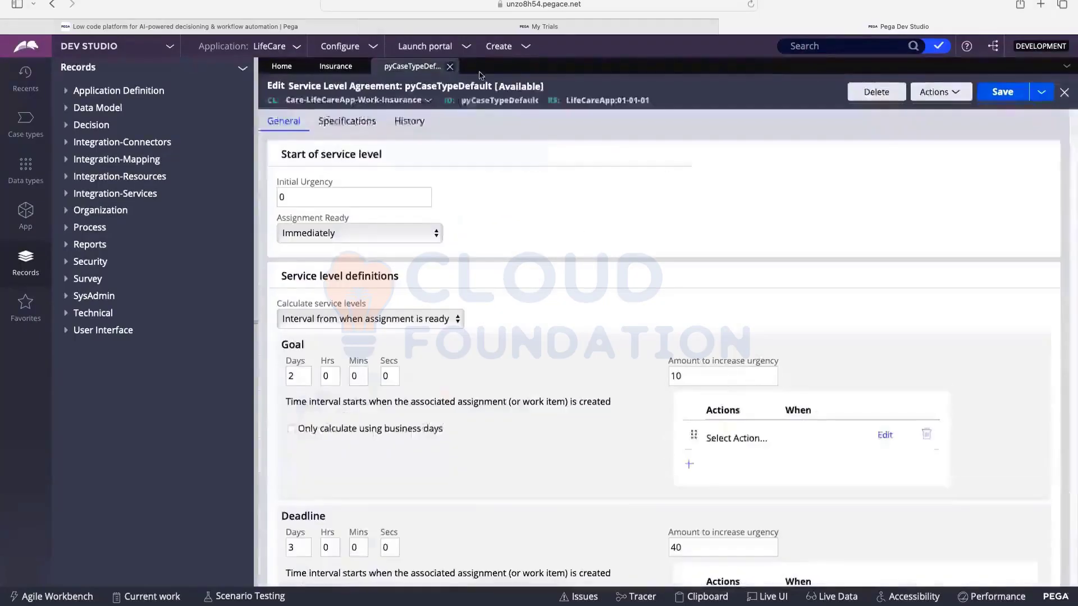
{"action": "left_click_drag", "start_coordinate": [471, 101], "coordinate": [519, 99]}
{"action": "left_click", "coordinate": [514, 99]}
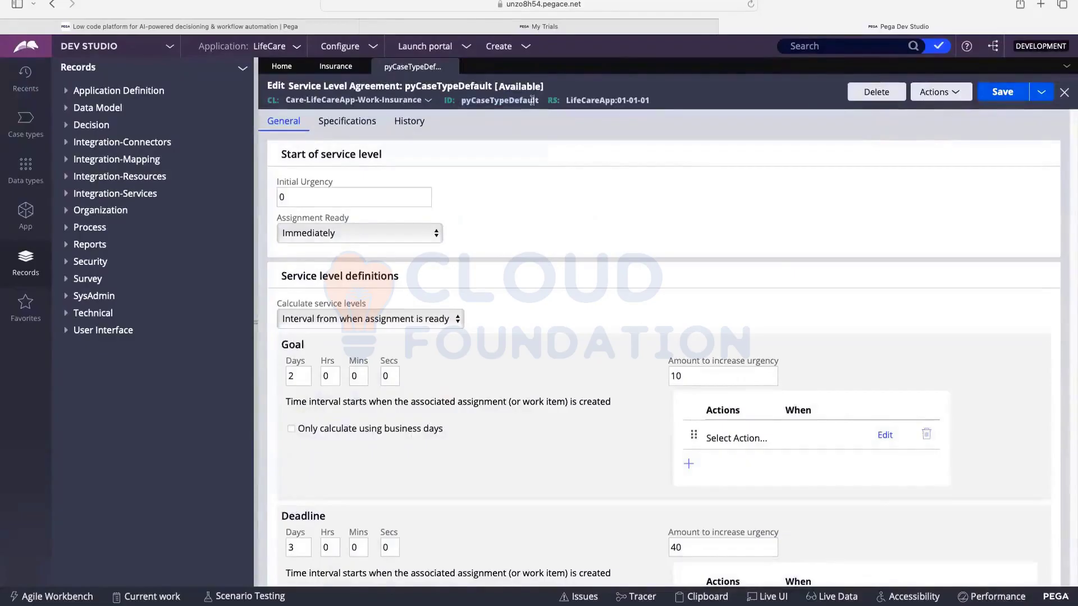
{"action": "left_click_drag", "start_coordinate": [475, 101], "coordinate": [533, 111]}
{"action": "left_click", "coordinate": [491, 182]}
Examine the goal, deadline and passed-deadline intervals, urgency increases and event limit in the SLA rule
{"action": "scroll", "coordinate": [507, 172], "scroll_direction": "down", "scroll_amount": 5}
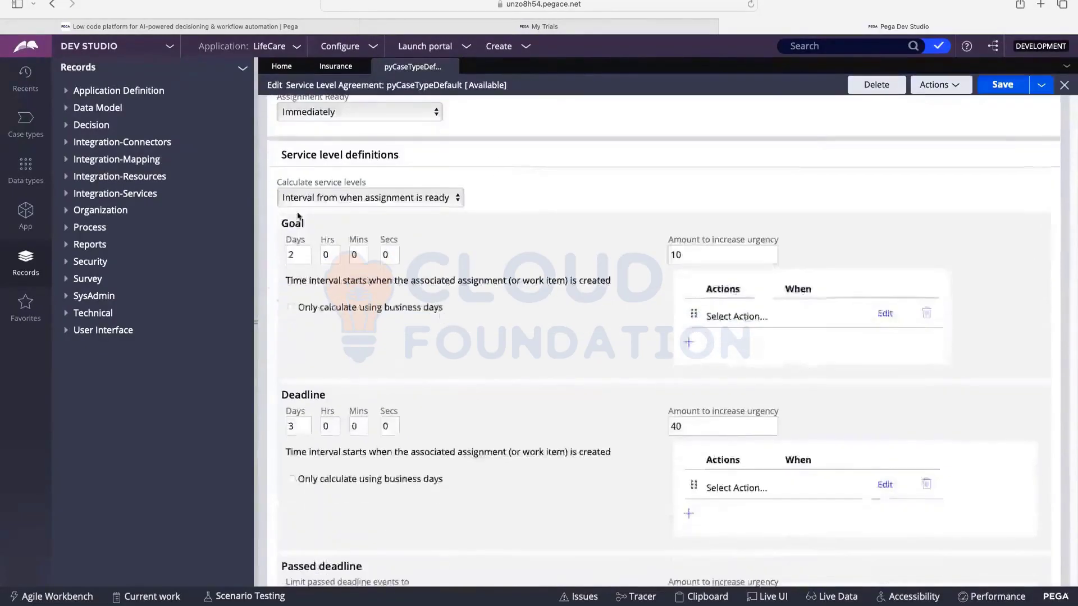
{"action": "left_click", "coordinate": [298, 181]}
{"action": "left_click", "coordinate": [273, 179]}
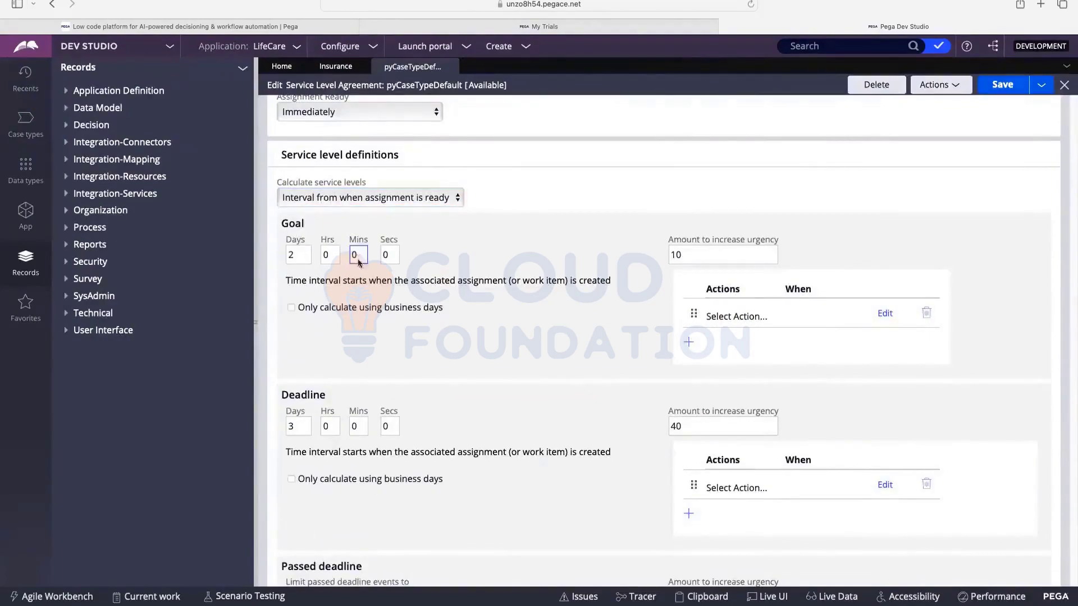
{"action": "scroll", "coordinate": [359, 258], "scroll_direction": "down", "scroll_amount": 3}
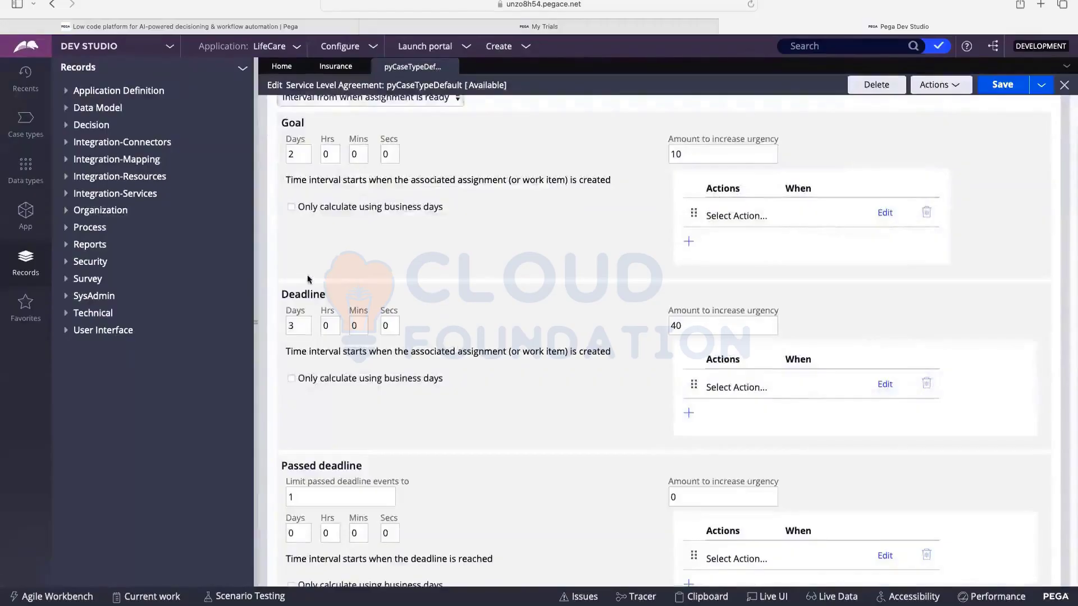
{"action": "left_click", "coordinate": [692, 320]}
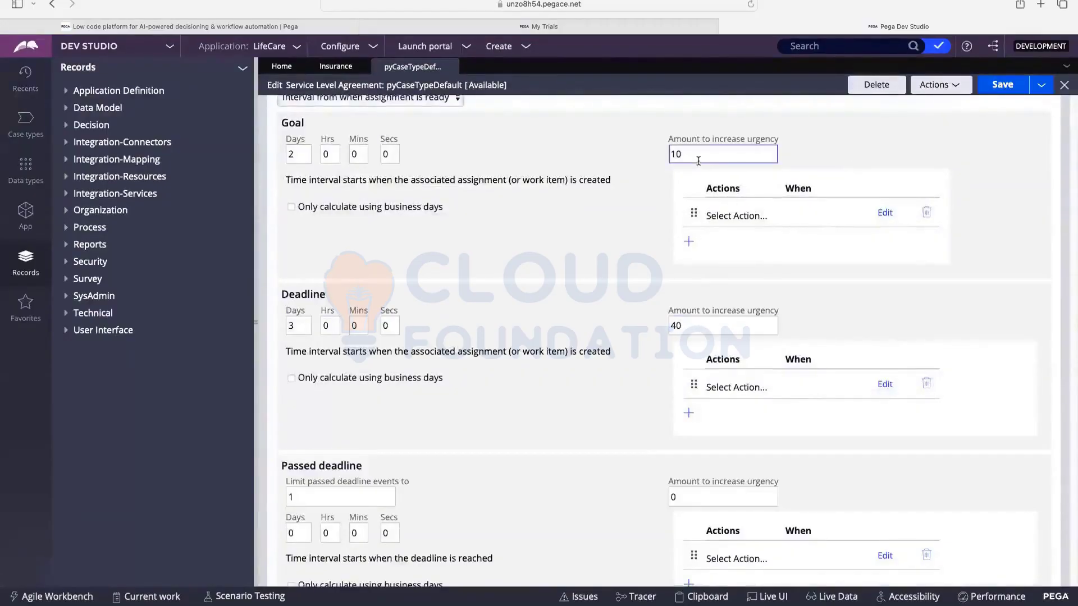
{"action": "scroll", "coordinate": [640, 175], "scroll_direction": "down", "scroll_amount": 2}
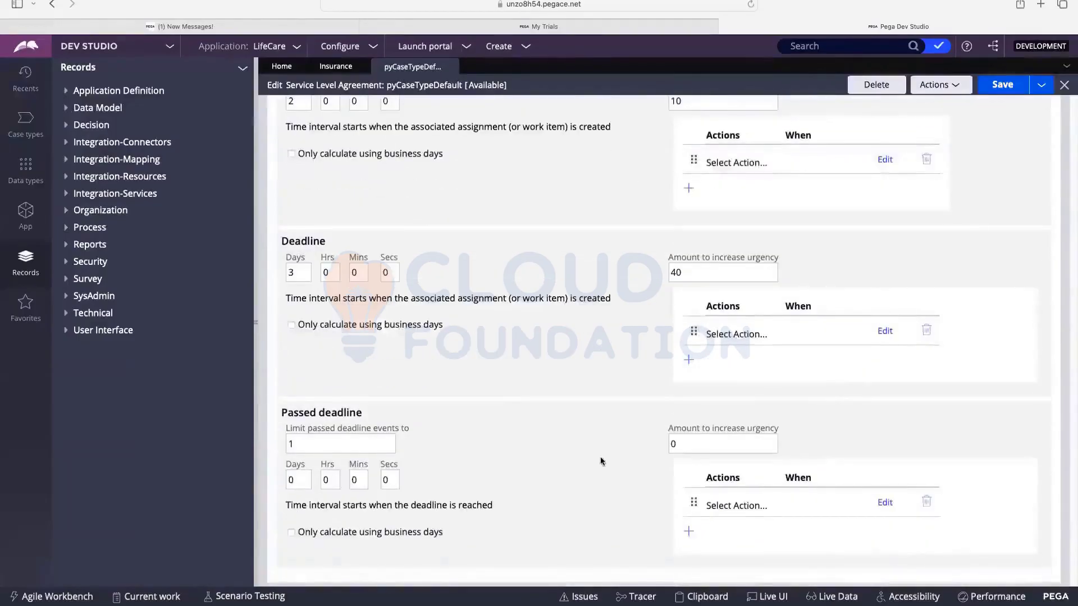
{"action": "left_click_drag", "start_coordinate": [289, 417], "coordinate": [412, 433]}
{"action": "left_click", "coordinate": [425, 458]}
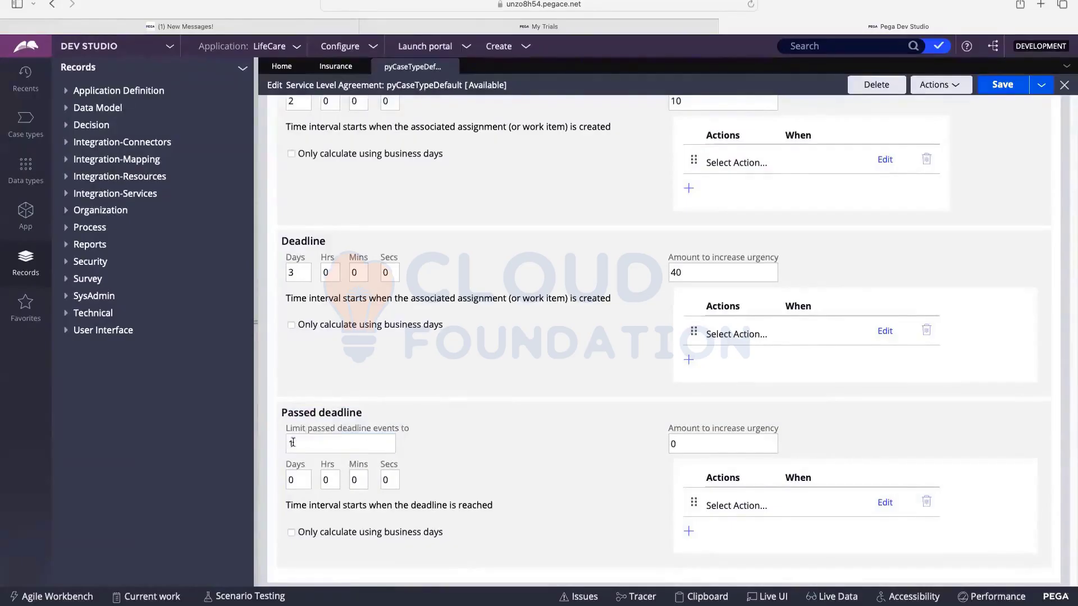
{"action": "left_click", "coordinate": [325, 275]}
{"action": "left_click", "coordinate": [338, 430]}
Set the passed deadline's amount to increase urgency to 10
{"action": "left_click", "coordinate": [670, 445]}
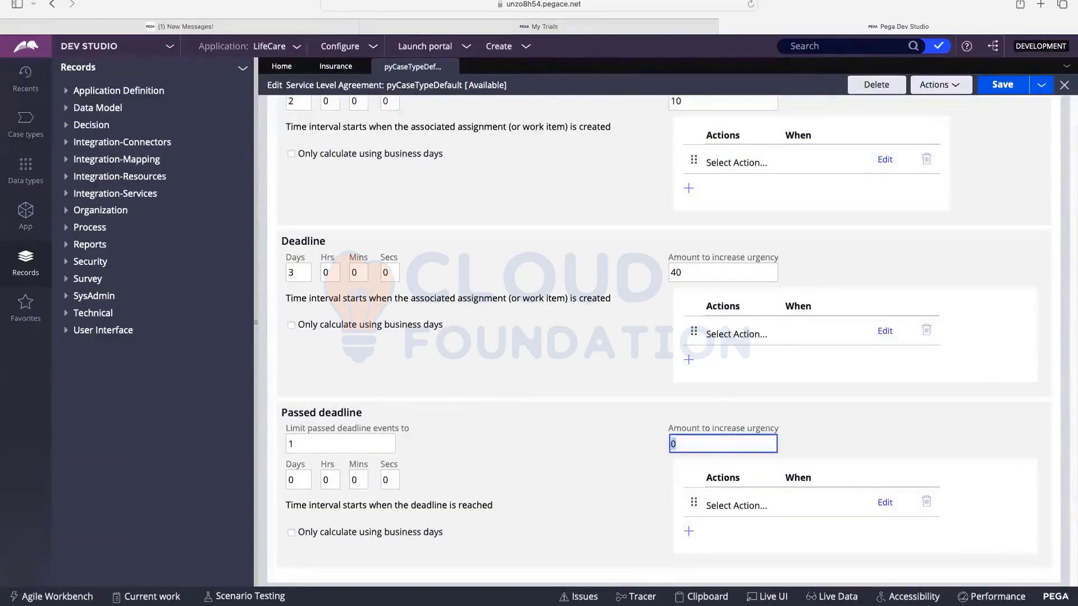
{"action": "type", "text": "10"}
{"action": "left_click", "coordinate": [588, 448]}
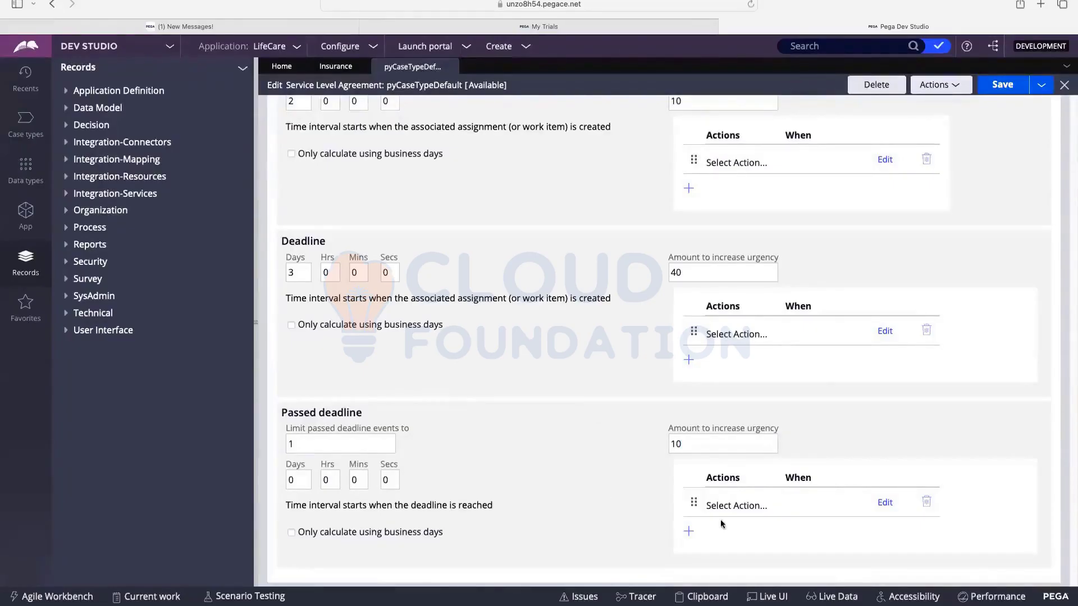
Expand the passed deadline's escalation action and review the available actions without choosing one
{"action": "left_click", "coordinate": [735, 506]}
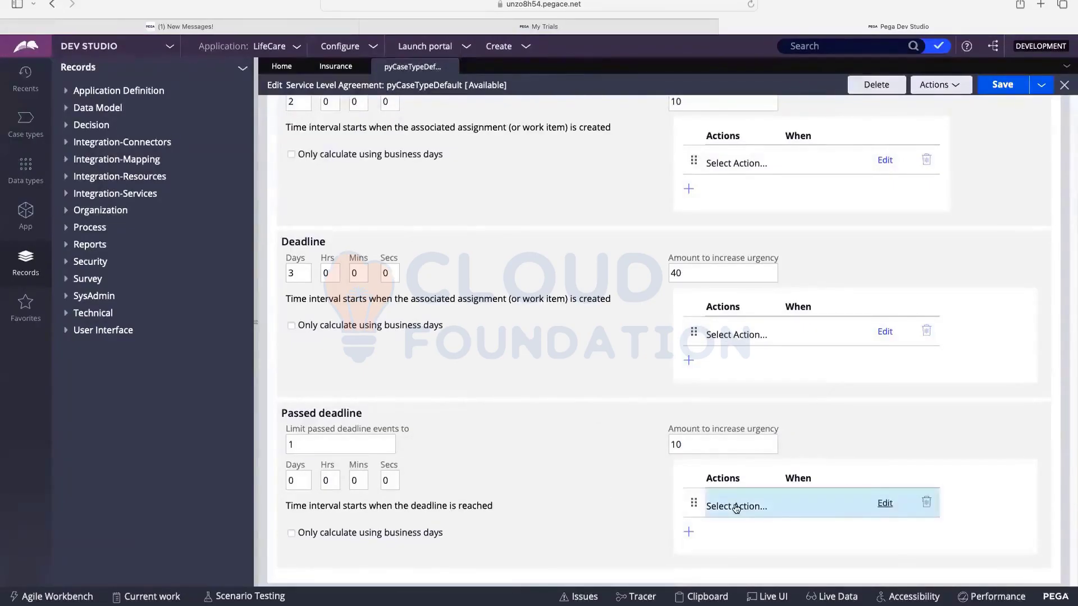
{"action": "left_click", "coordinate": [735, 506]}
{"action": "left_click", "coordinate": [769, 513]}
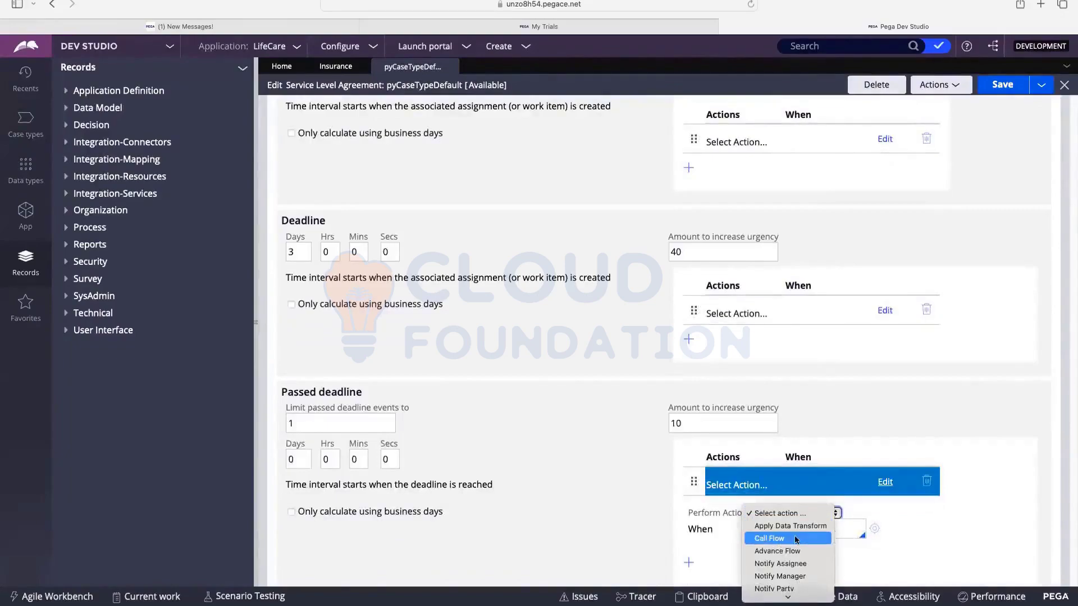
{"action": "scroll", "coordinate": [798, 541], "scroll_direction": "down", "scroll_amount": 1}
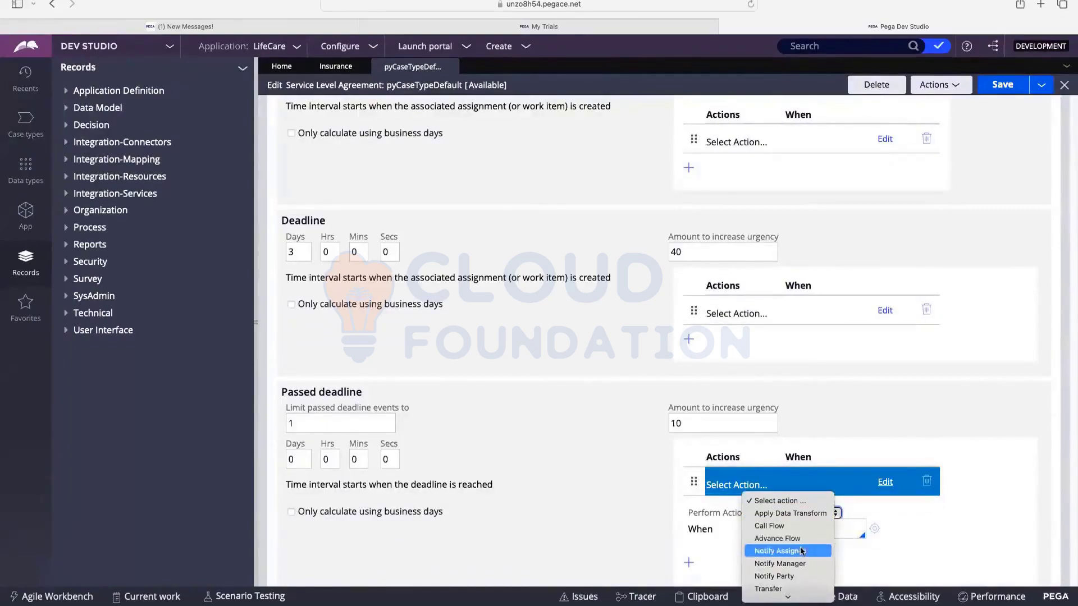
{"action": "scroll", "coordinate": [805, 555], "scroll_direction": "down", "scroll_amount": 1}
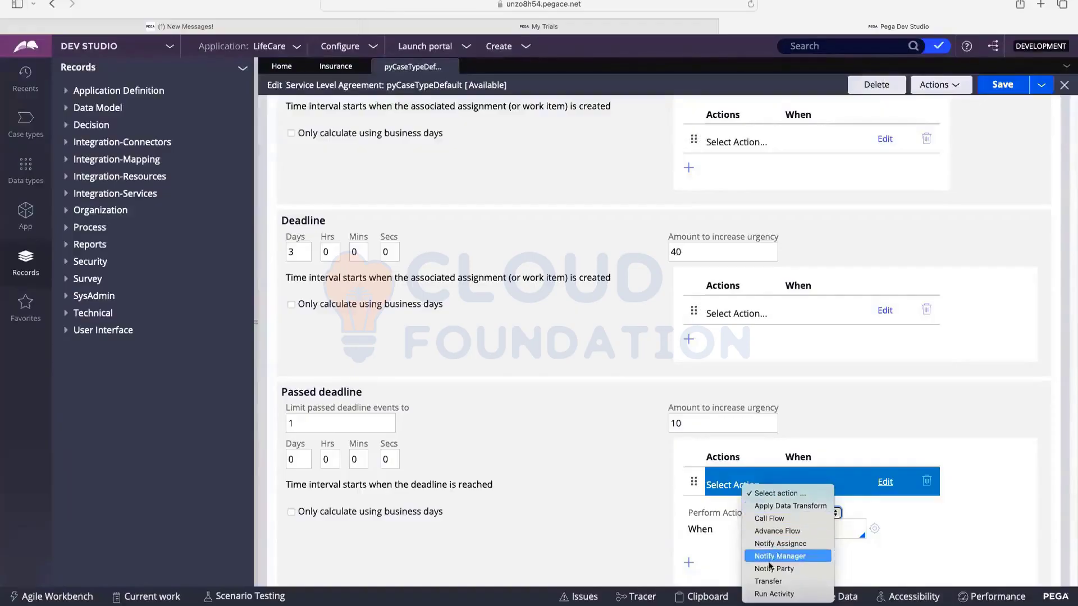
{"action": "left_click", "coordinate": [596, 490]}
Save the Insurance service level agreement rule
{"action": "scroll", "coordinate": [695, 325], "scroll_direction": "up", "scroll_amount": 5}
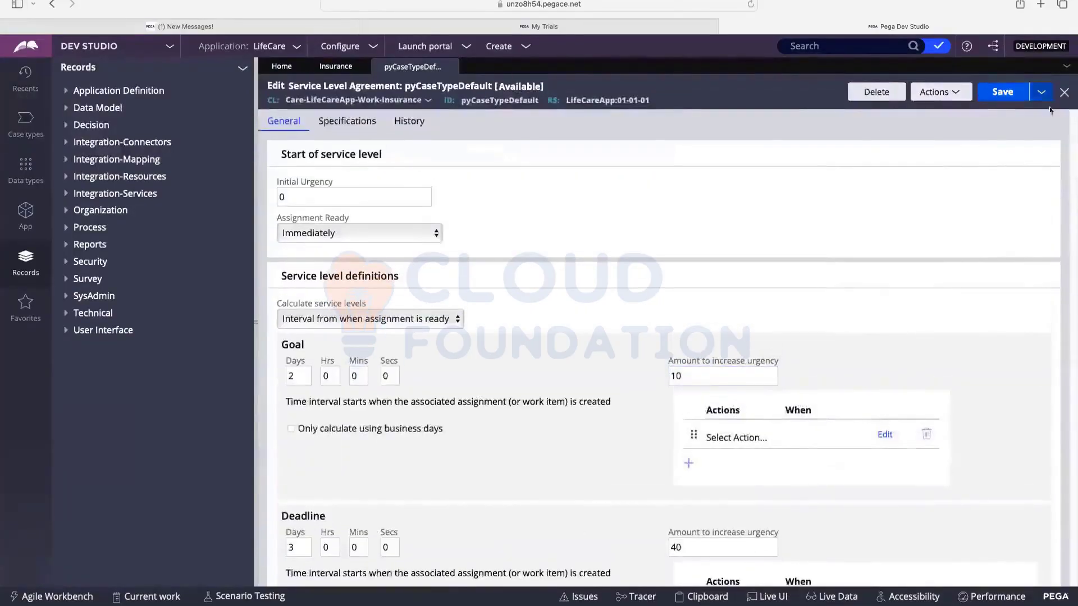
{"action": "left_click", "coordinate": [1002, 92]}
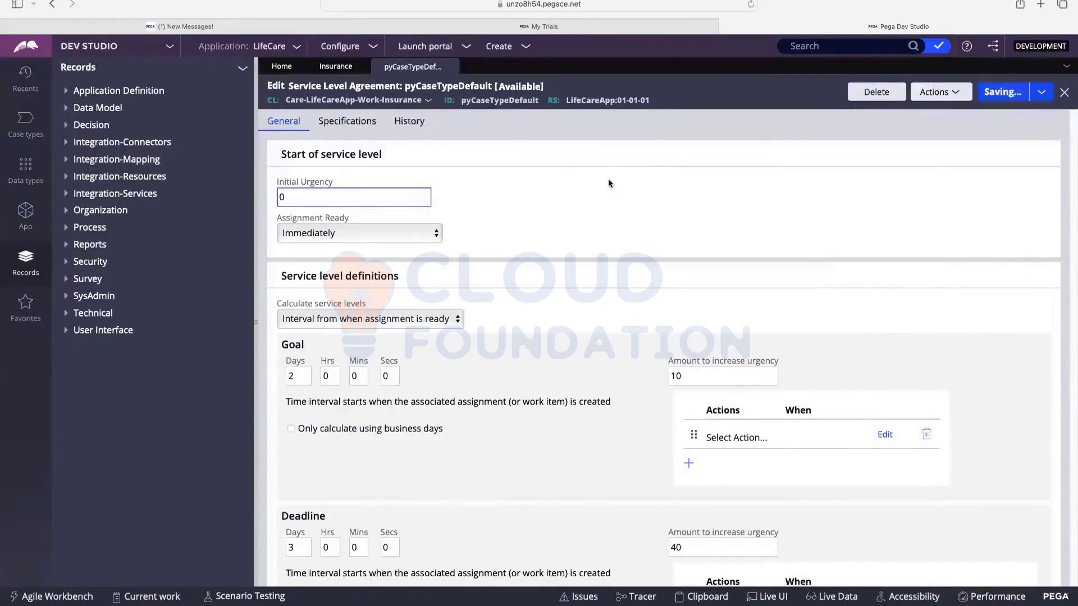
{"action": "left_click", "coordinate": [942, 102]}
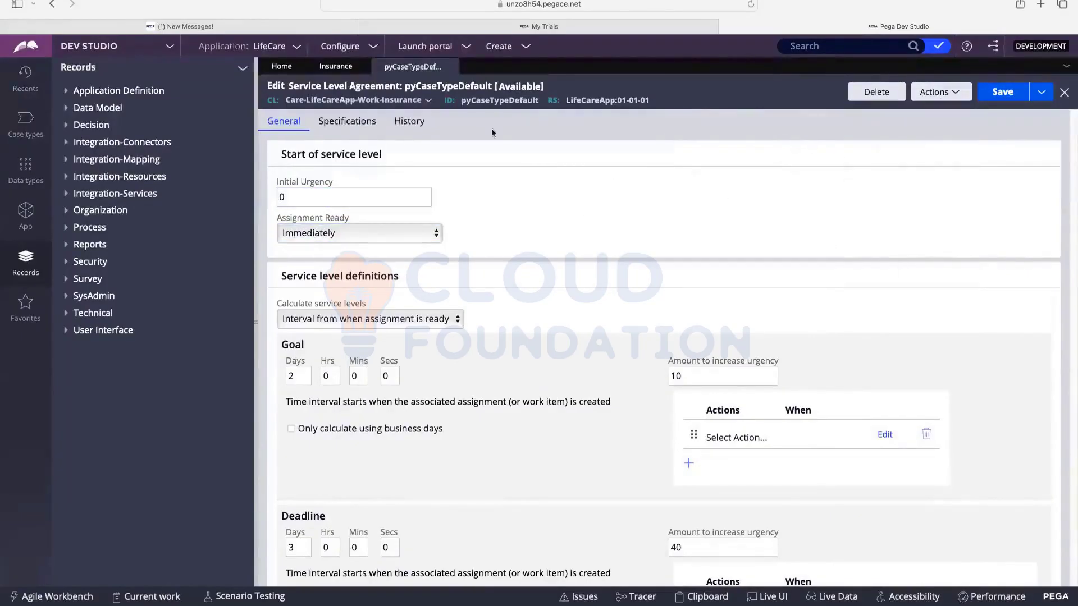
Copy the SLA rule's ID, search the current application's rules for pyCaseTypeDefault and dismiss the results
{"action": "double_click", "coordinate": [510, 101]}
{"action": "right_click", "coordinate": [509, 102]}
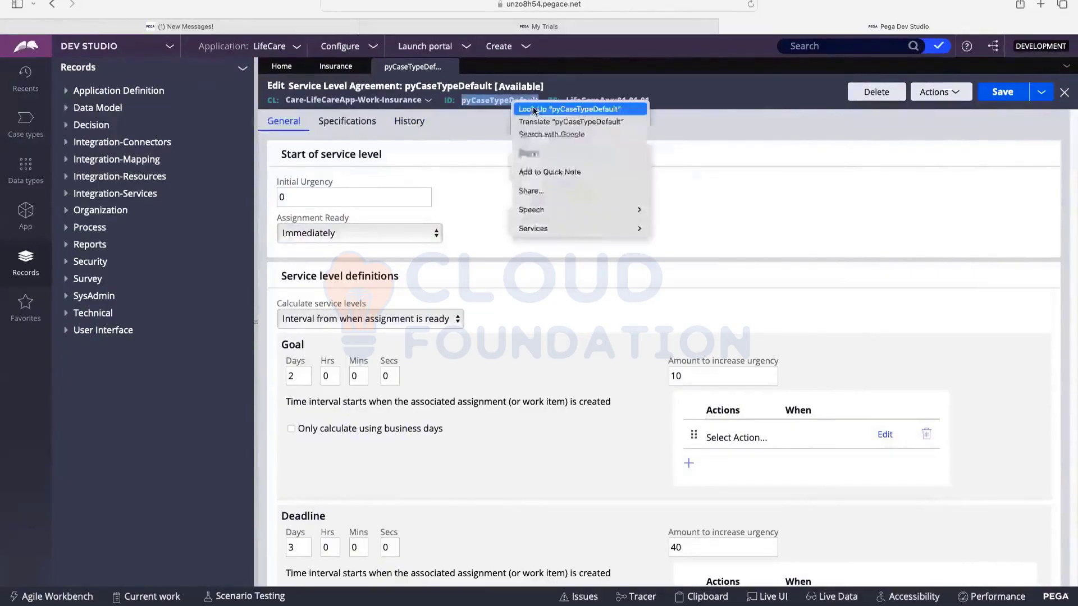
{"action": "left_click", "coordinate": [530, 159]}
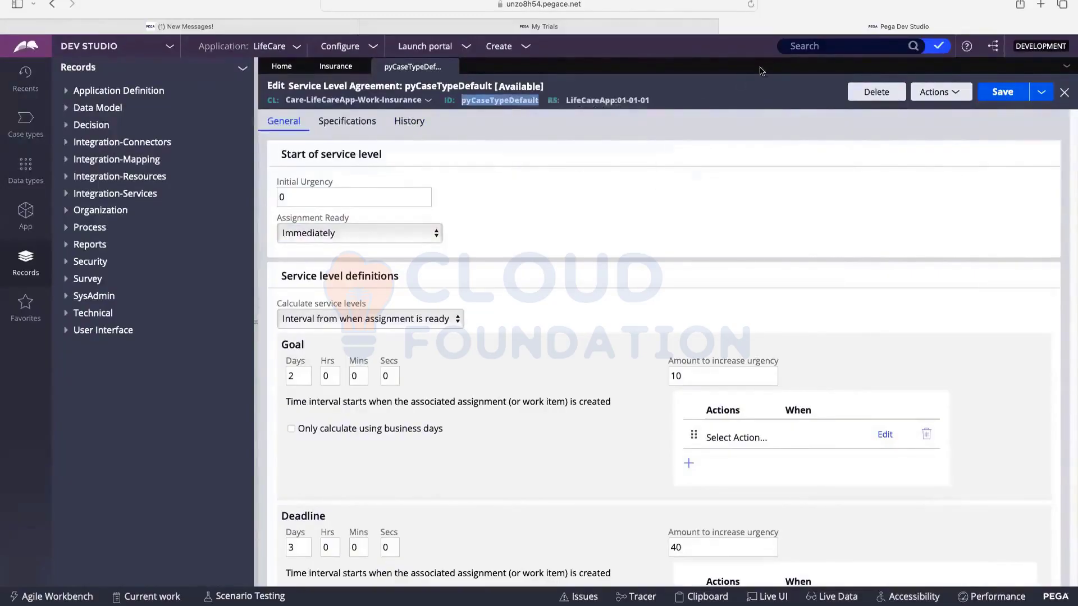
{"action": "left_click", "coordinate": [794, 48]}
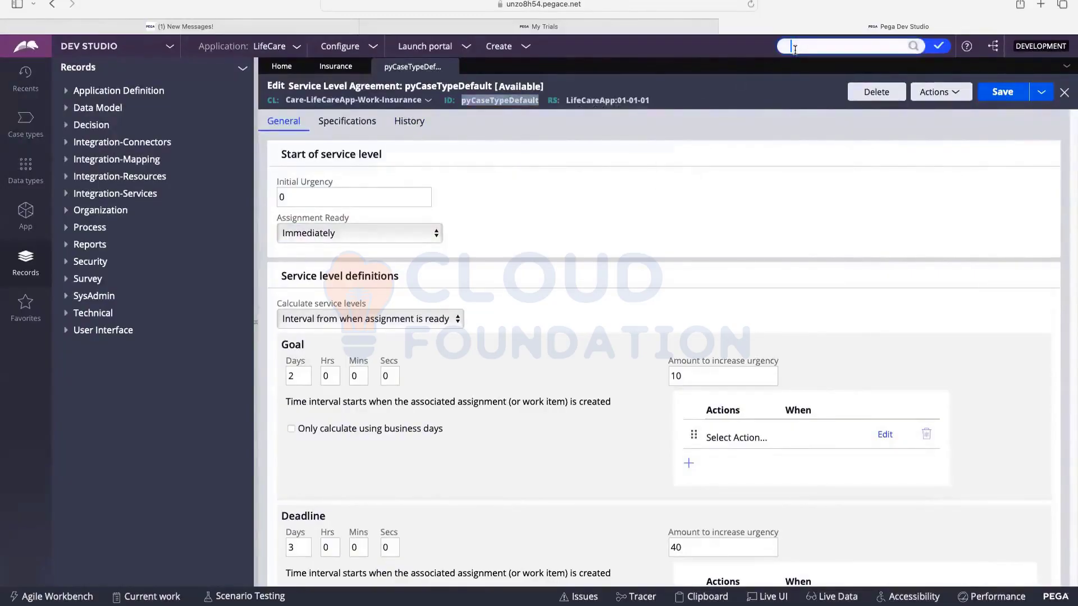
{"action": "right_click", "coordinate": [794, 49]}
{"action": "left_click", "coordinate": [801, 82]}
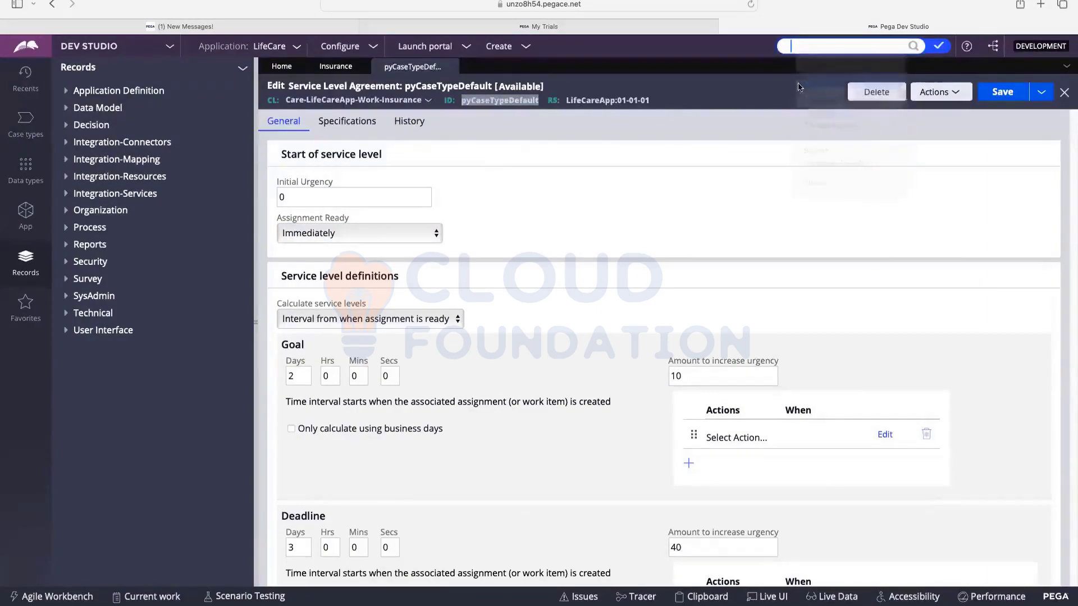
{"action": "left_click", "coordinate": [915, 47]}
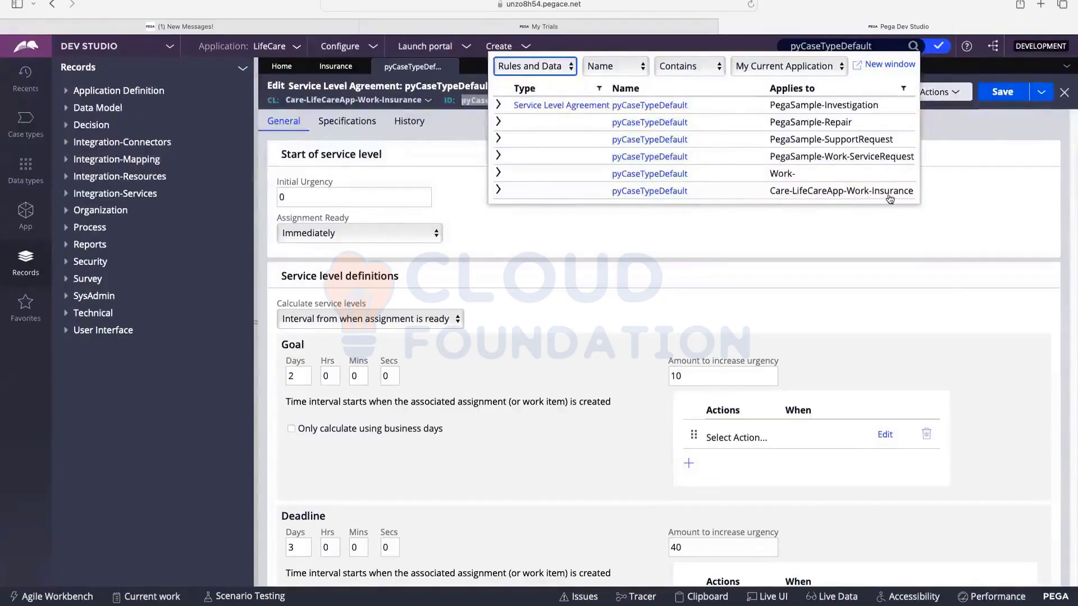
{"action": "left_click", "coordinate": [721, 228]}
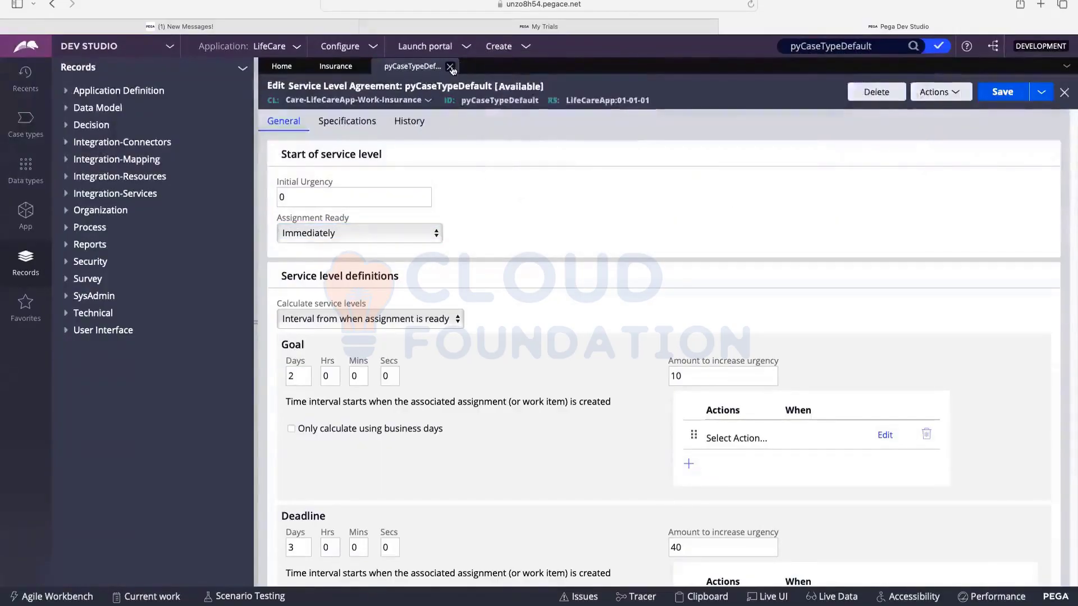
Close the SLA rule, view the Insurance case life cycle and return to its goal and deadline settings
{"action": "left_click", "coordinate": [450, 67]}
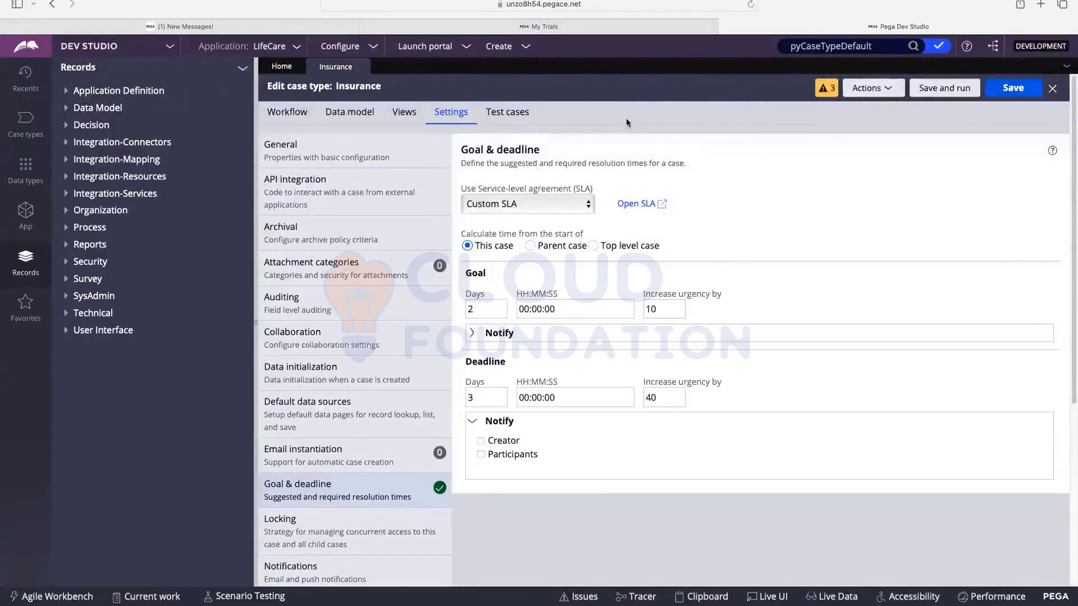
{"action": "left_click", "coordinate": [287, 116]}
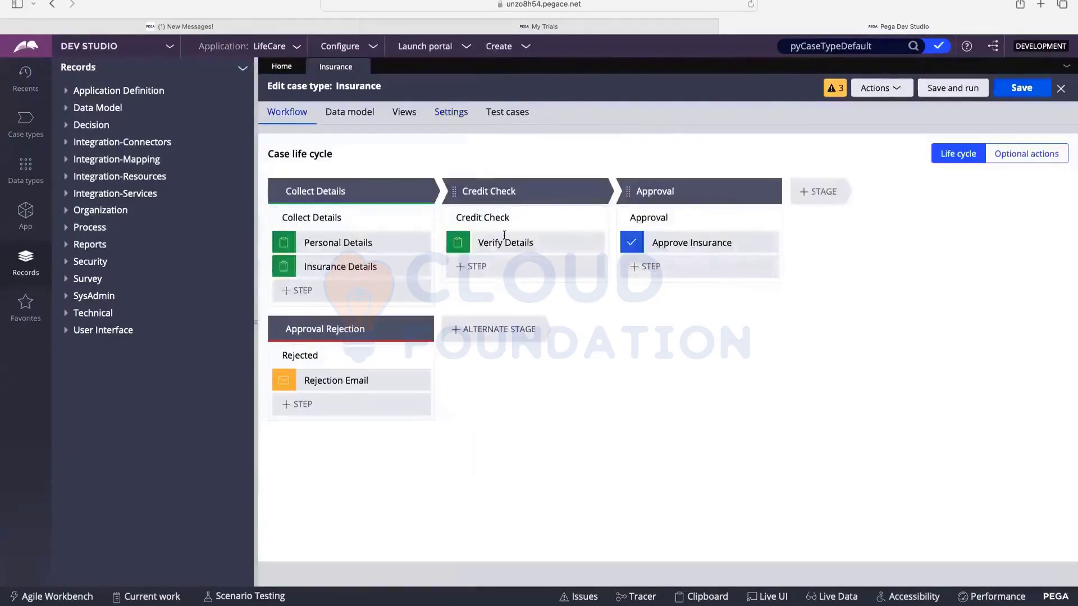
{"action": "left_click", "coordinate": [449, 121]}
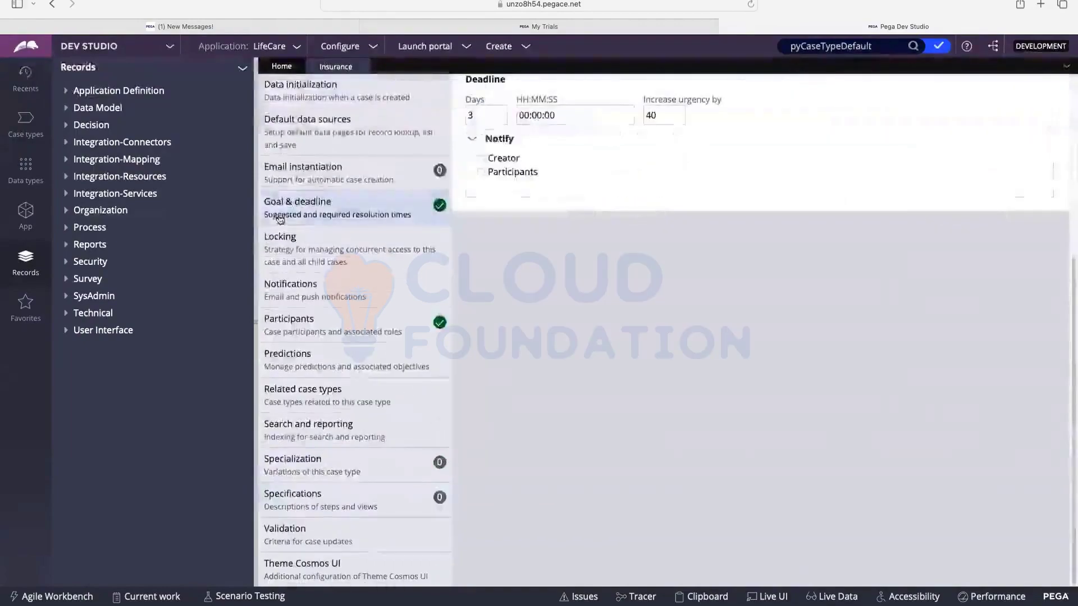
{"action": "scroll", "coordinate": [563, 298], "scroll_direction": "up", "scroll_amount": 5}
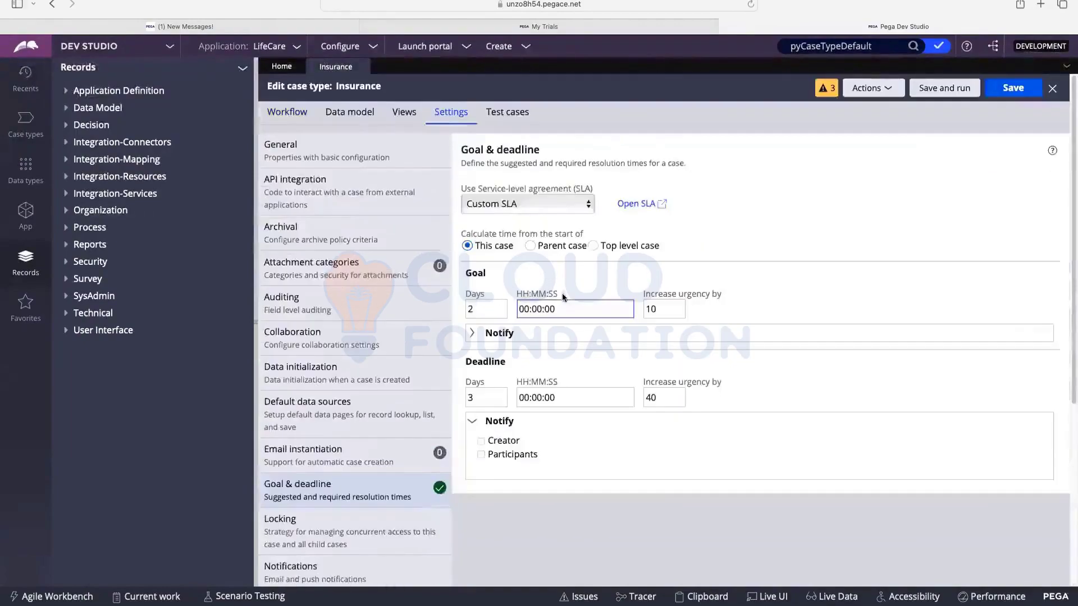
Review the service-level agreement choices, keep Custom SLA and return to the Insurance case workflow
{"action": "left_click", "coordinate": [497, 204]}
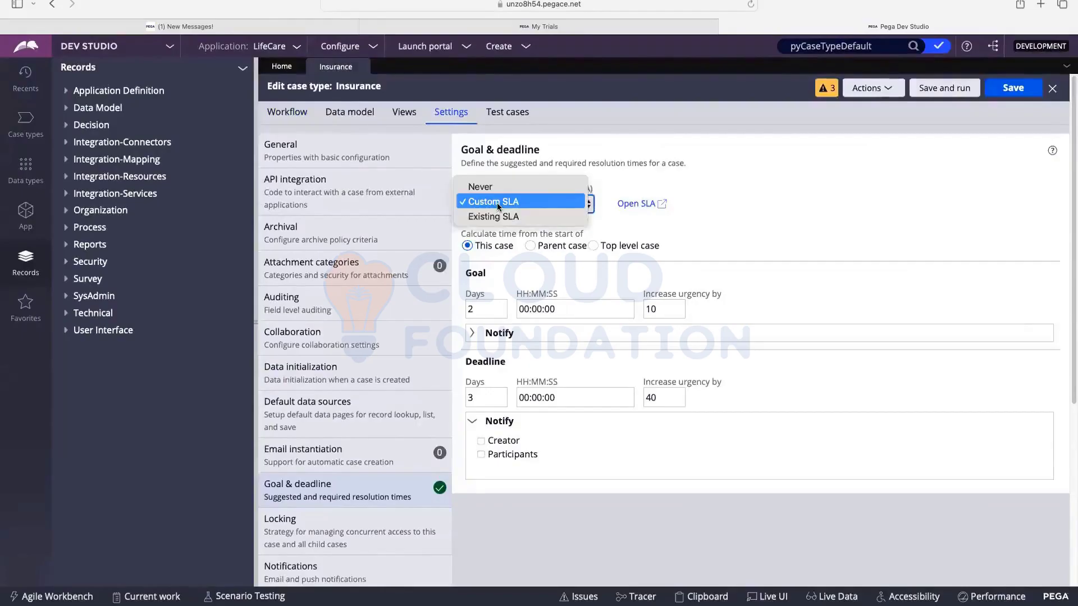
{"action": "left_click", "coordinate": [497, 204]}
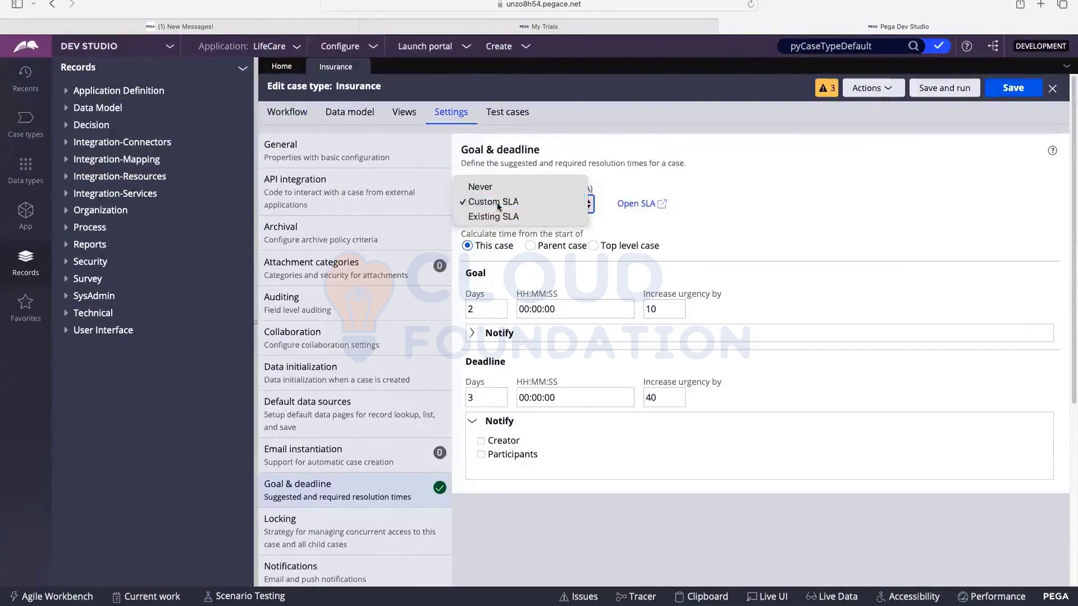
{"action": "left_click", "coordinate": [497, 204]}
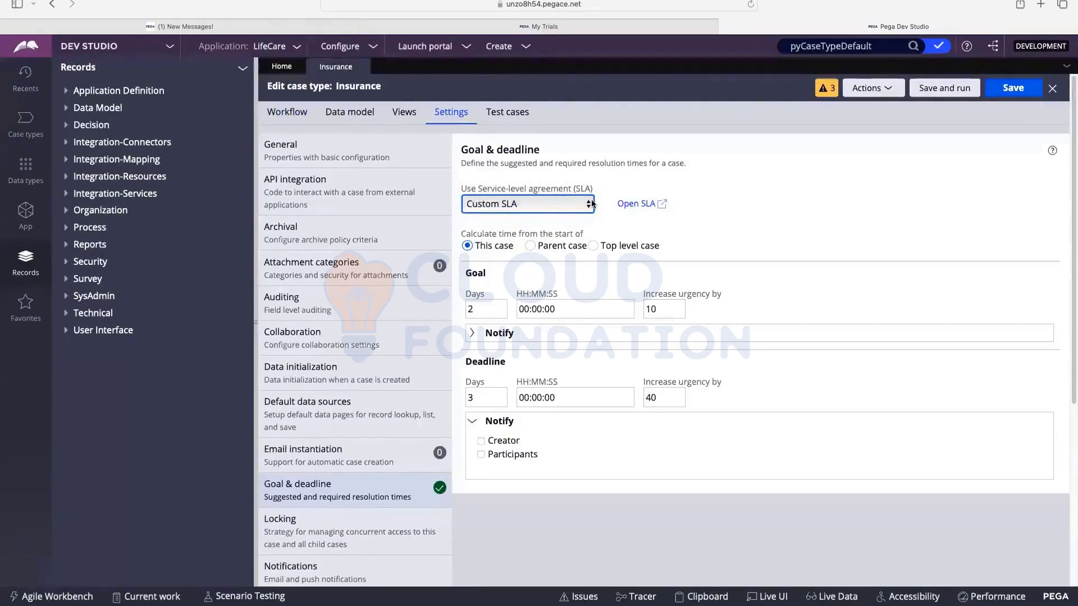
{"action": "left_click", "coordinate": [564, 205]}
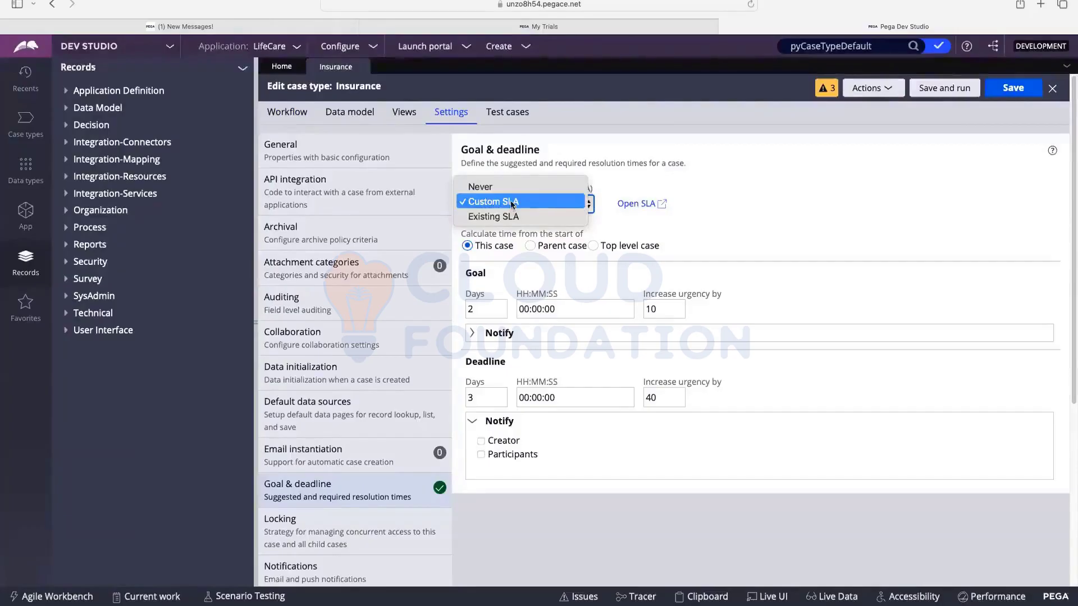
{"action": "left_click", "coordinate": [824, 176]}
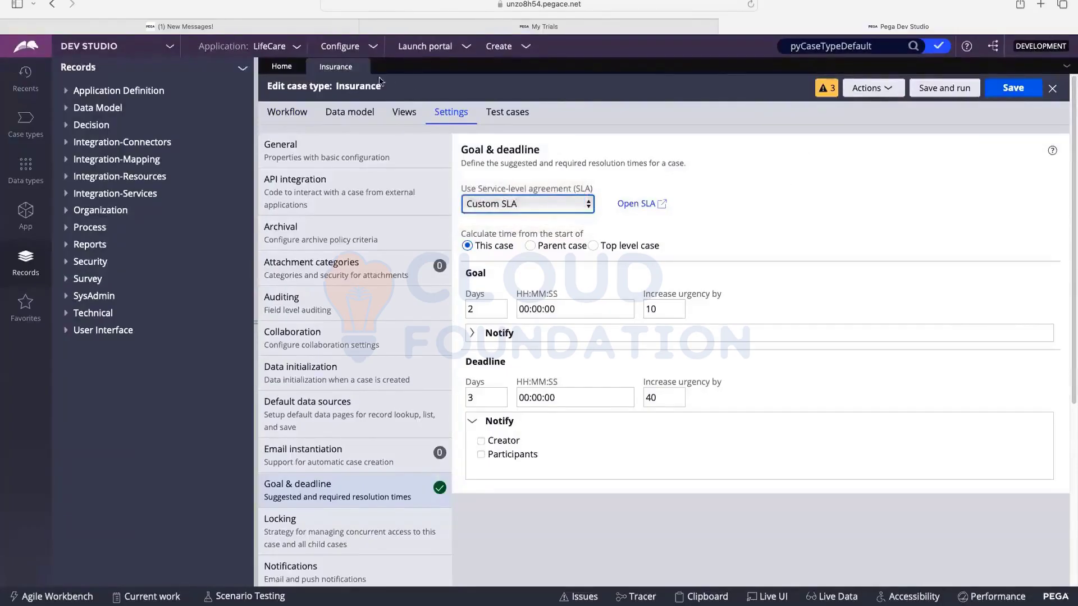
{"action": "left_click", "coordinate": [285, 112]}
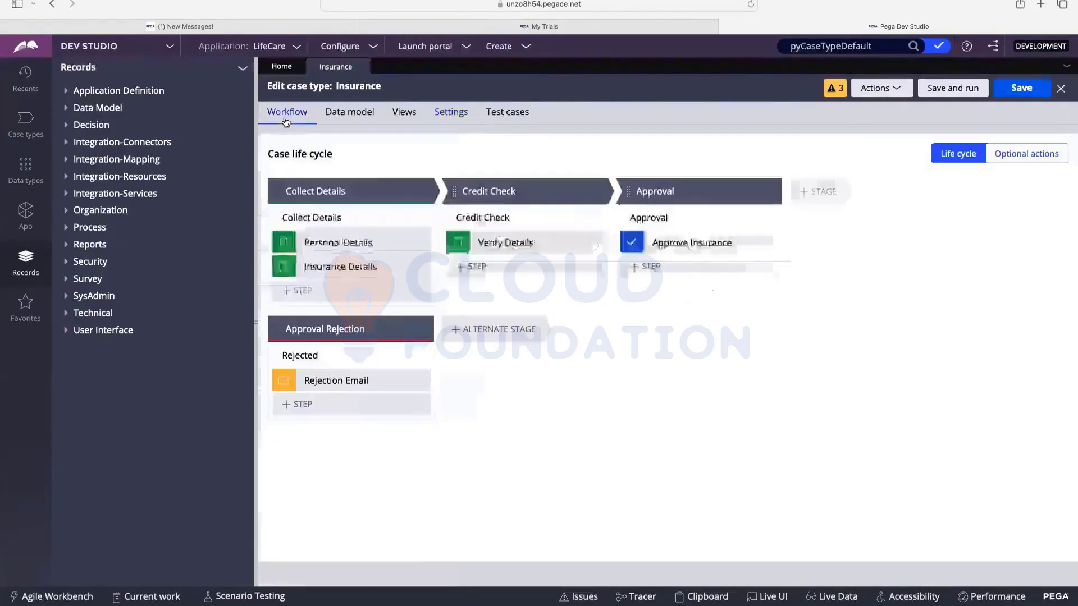
Open the goal and deadline settings of the Personal Details step and review its service-level agreement options
{"action": "left_click", "coordinate": [348, 246]}
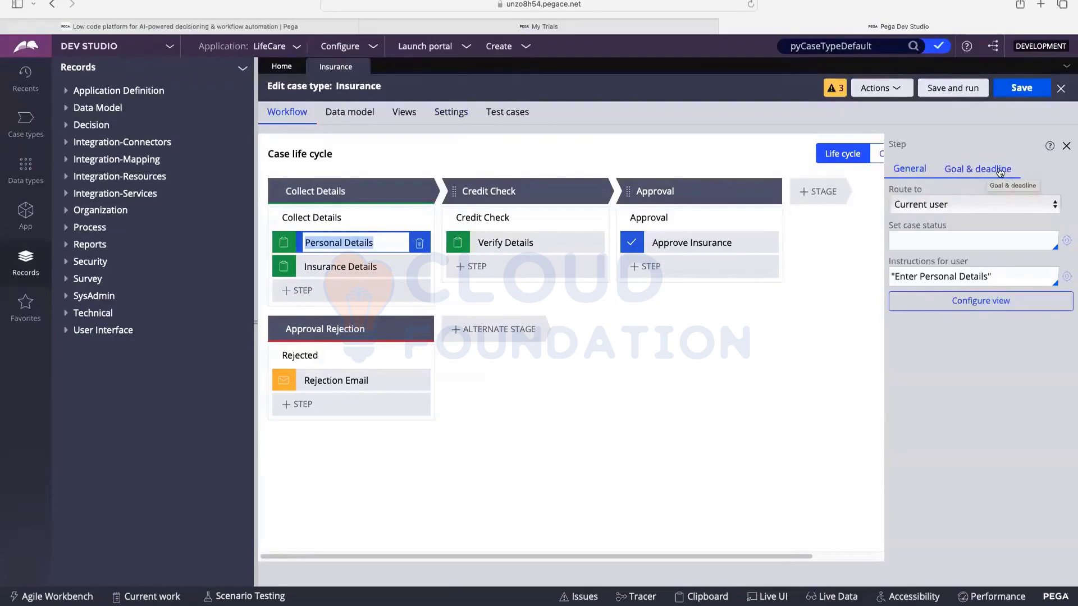
{"action": "left_click", "coordinate": [982, 171]}
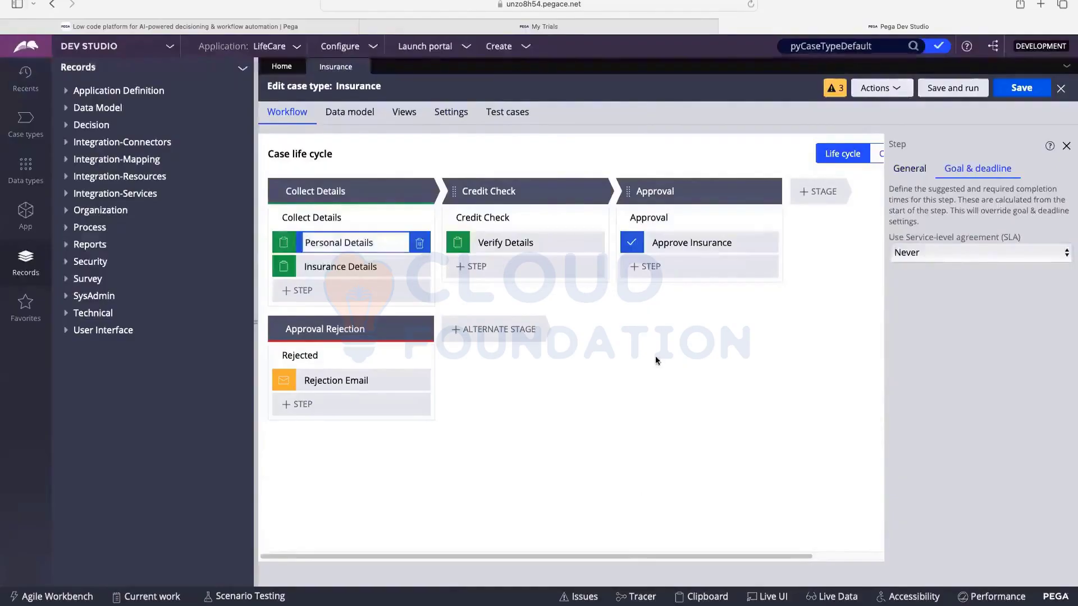
{"action": "left_click", "coordinate": [943, 254]}
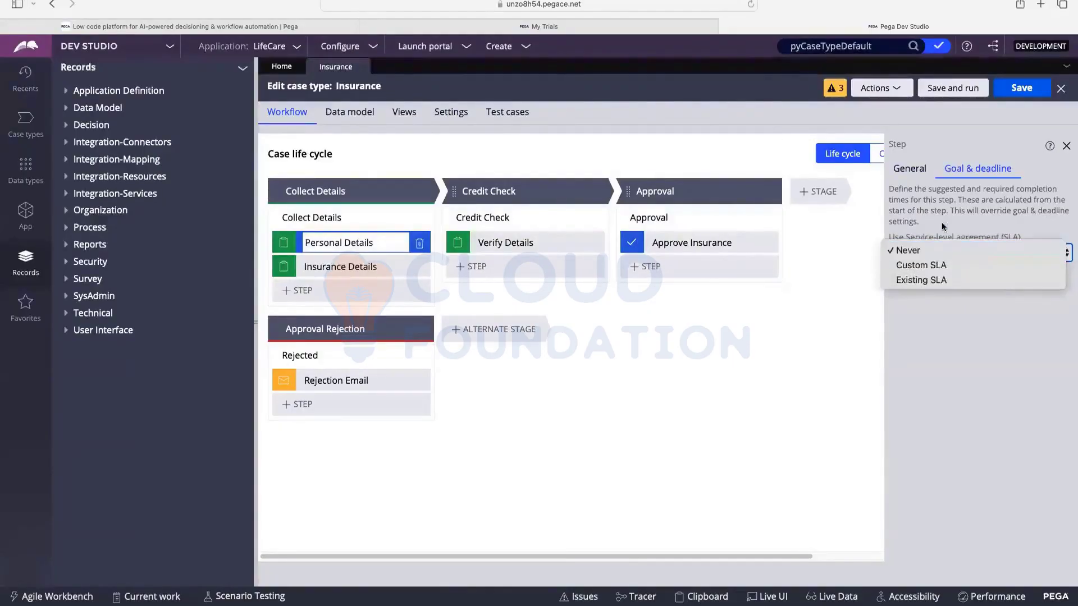
{"action": "left_click", "coordinate": [932, 244]}
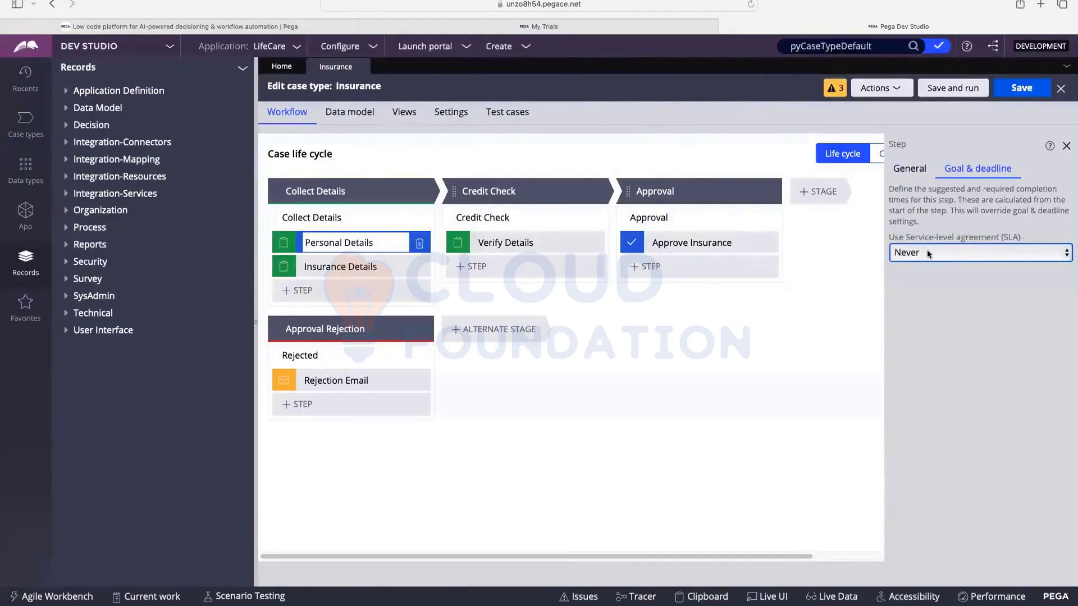
{"action": "left_click", "coordinate": [928, 253]}
{"action": "left_click", "coordinate": [918, 218]}
Open the recently used pyCaseTypeDefault service level agreement and start saving it as a new record
{"action": "left_click", "coordinate": [33, 84]}
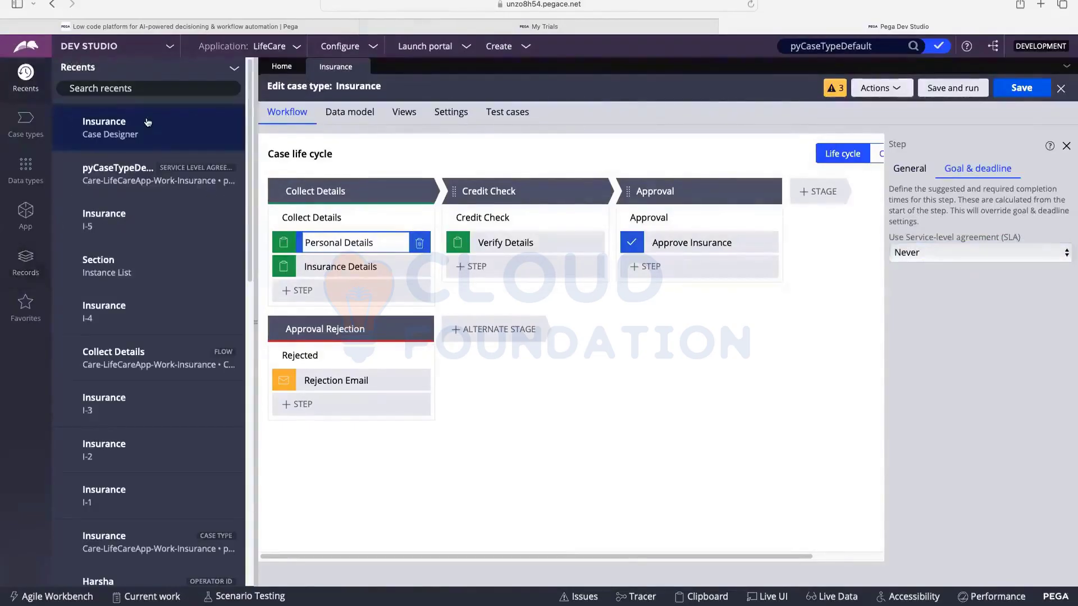
{"action": "left_click", "coordinate": [136, 178]}
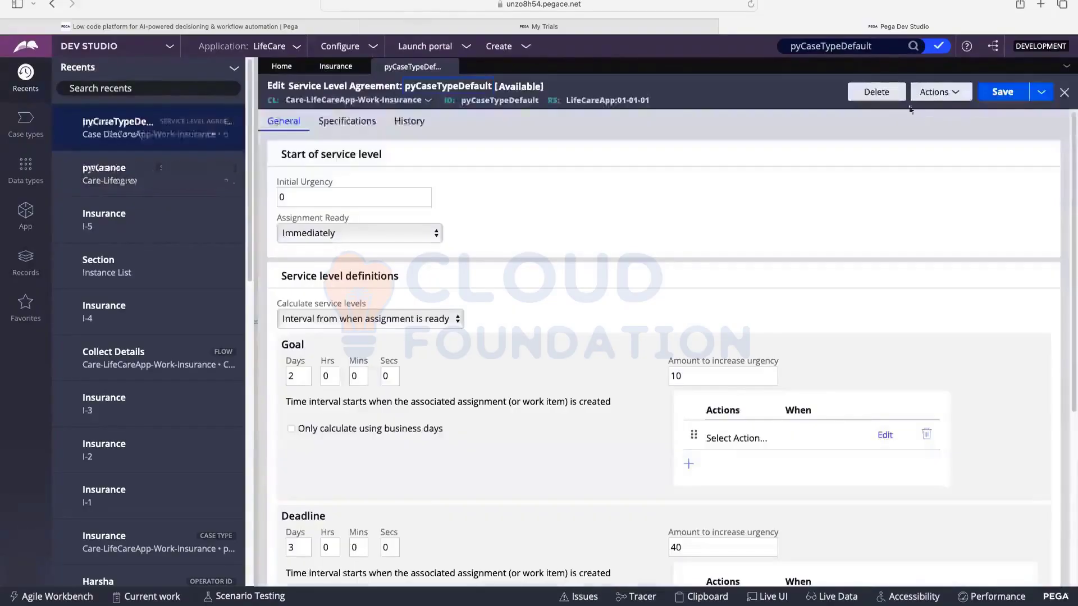
{"action": "left_click", "coordinate": [1041, 92]}
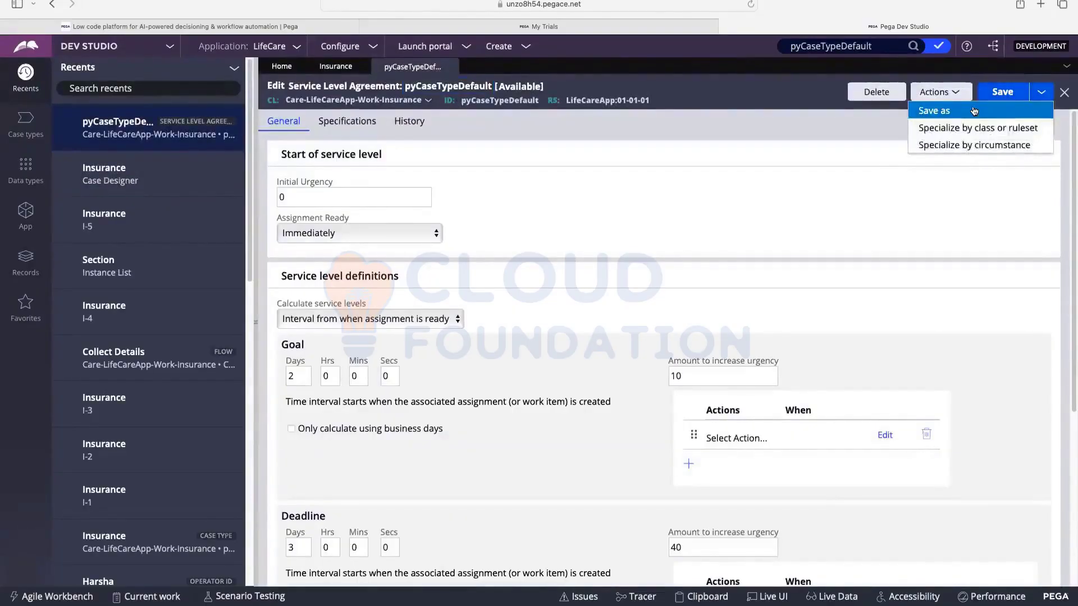
{"action": "left_click", "coordinate": [952, 99]}
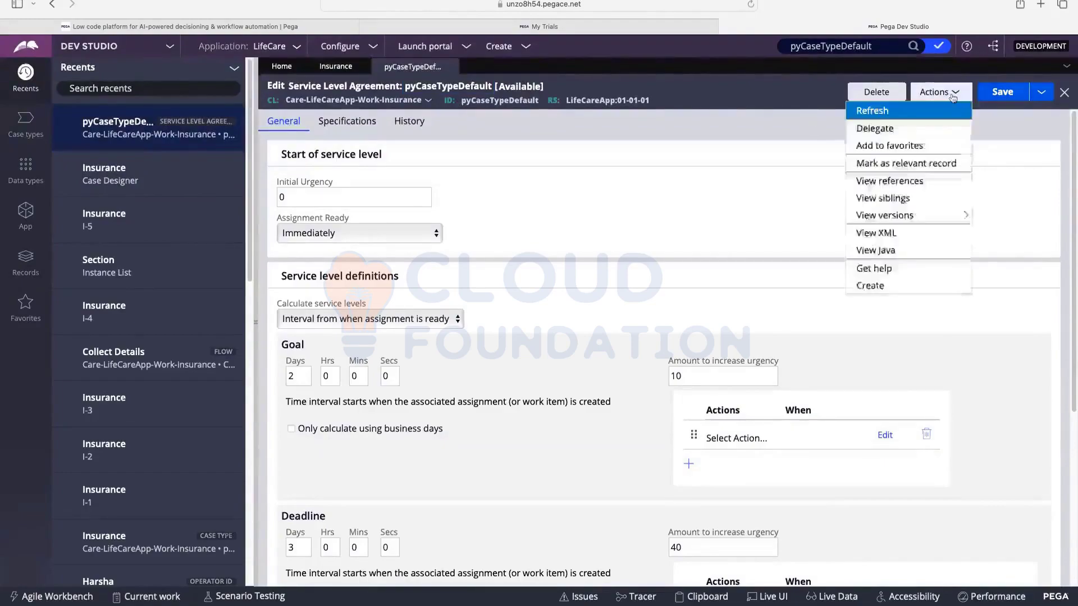
{"action": "left_click", "coordinate": [1003, 92]}
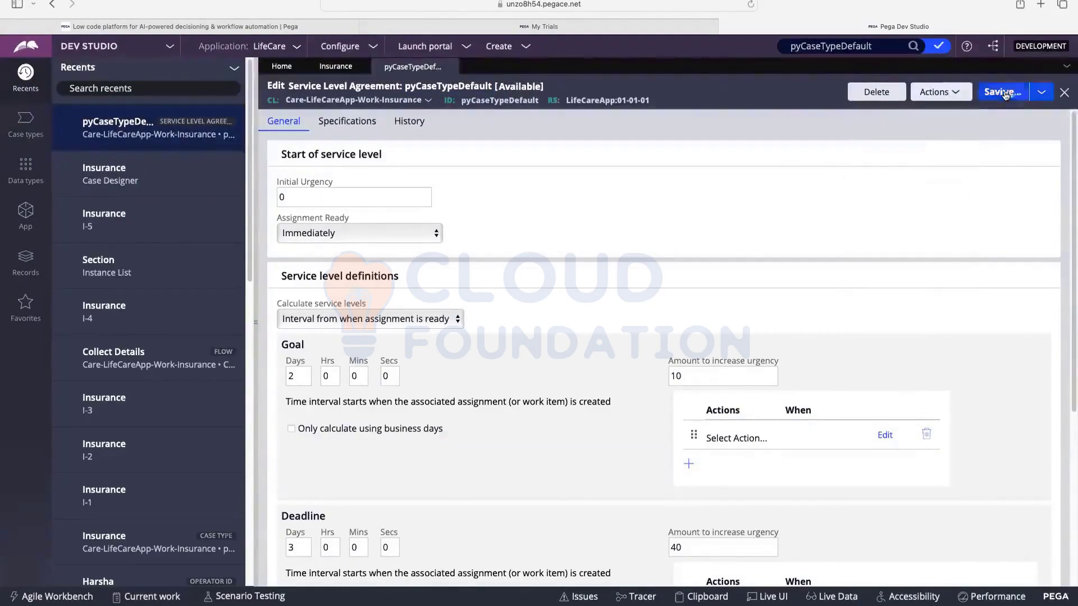
{"action": "left_click", "coordinate": [1042, 93]}
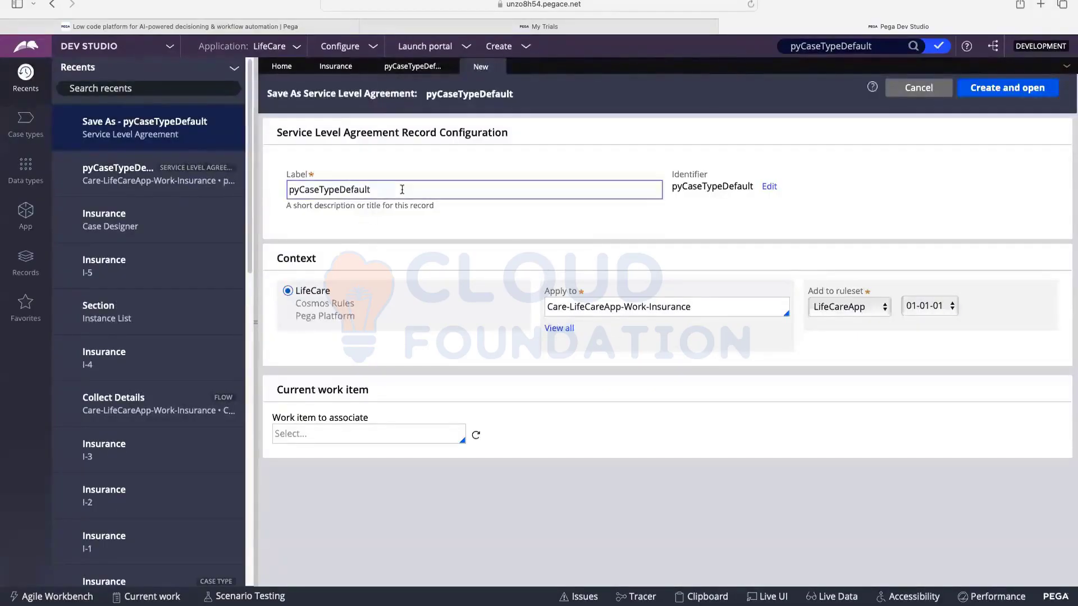
Label the service level agreement copy PersonalDetails, then create and open the record
{"action": "double_click", "coordinate": [303, 190]}
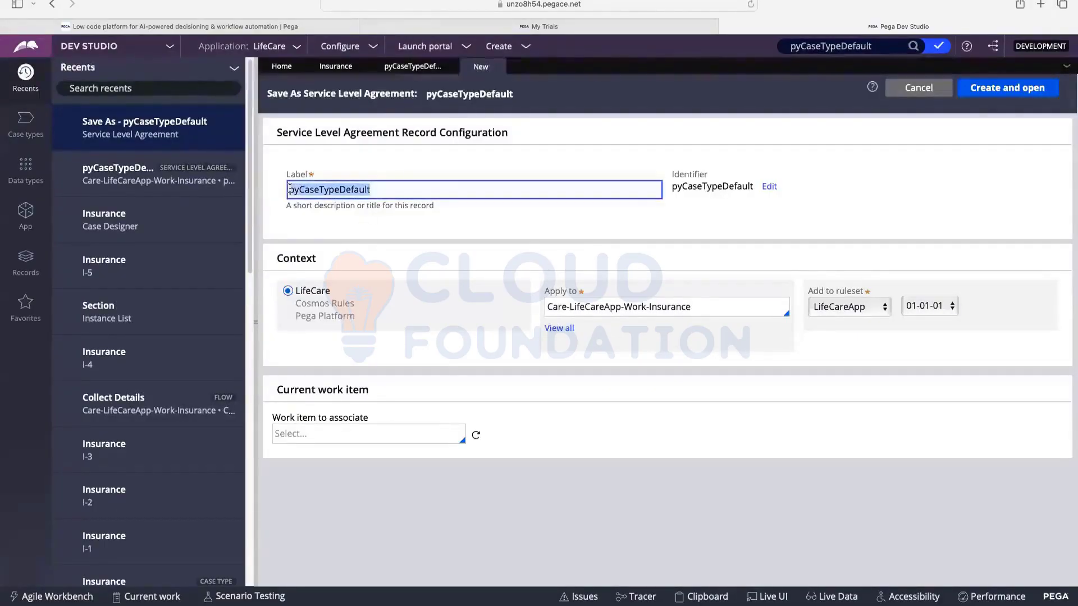
{"action": "key", "text": "BackSpace"}
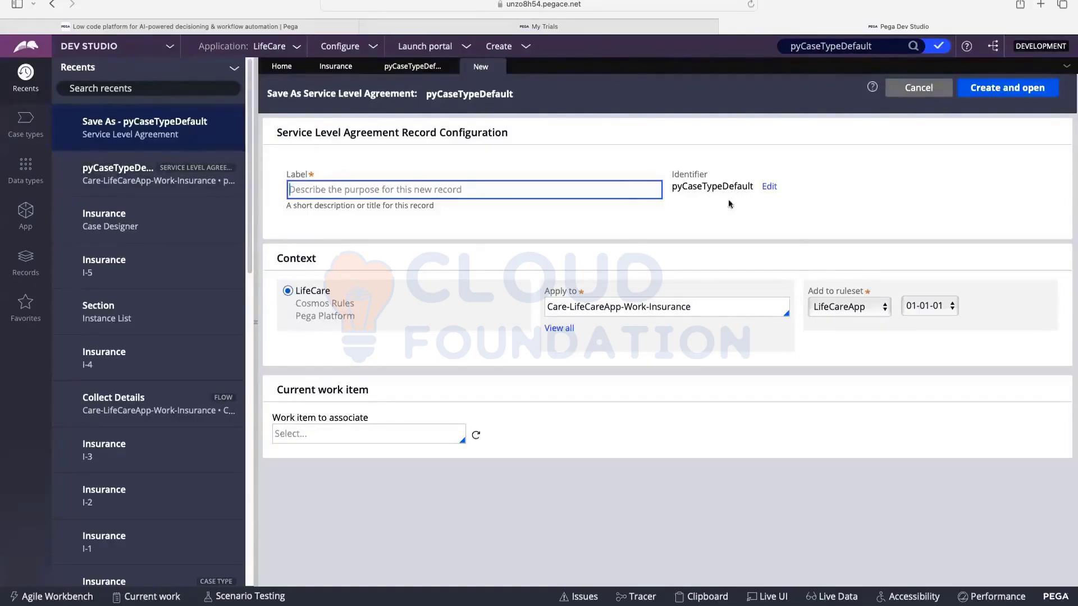
{"action": "left_click_drag", "start_coordinate": [673, 175], "coordinate": [715, 175]}
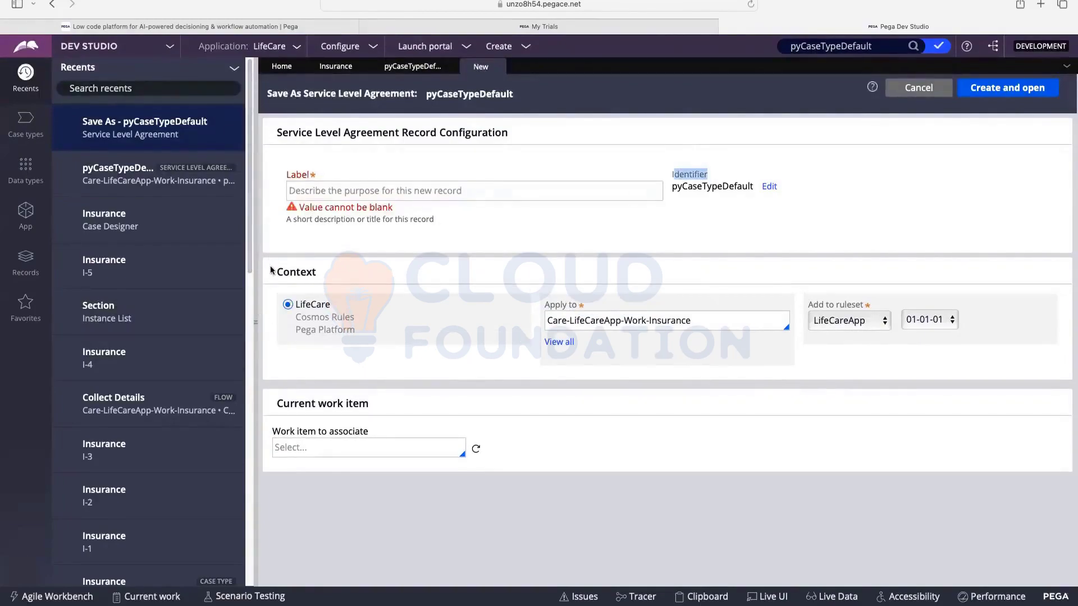
{"action": "left_click", "coordinate": [376, 278]}
{"action": "double_click", "coordinate": [377, 278]}
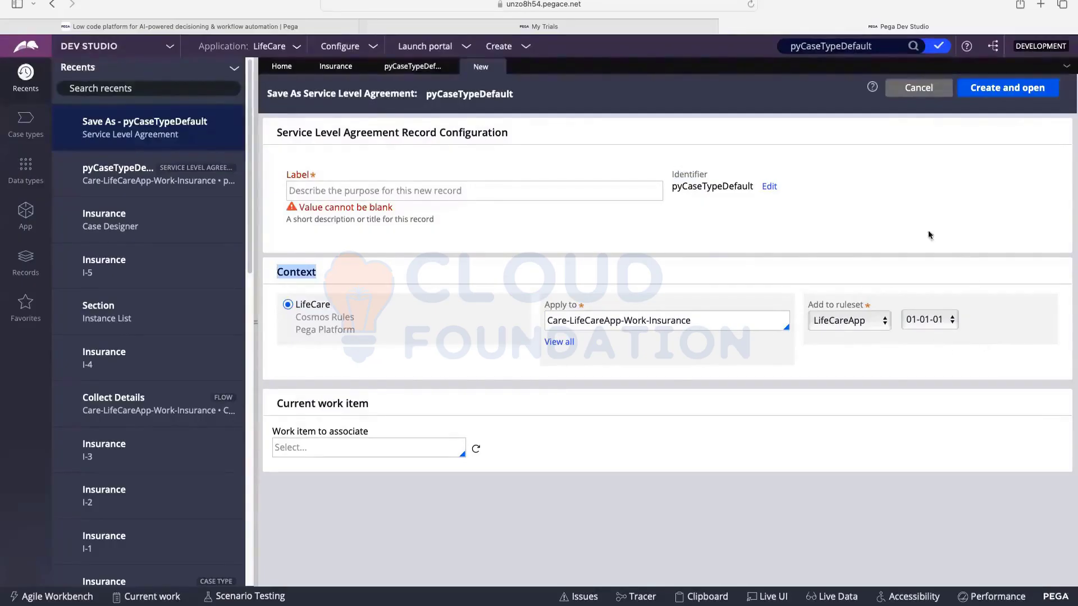
{"action": "left_click", "coordinate": [653, 193]}
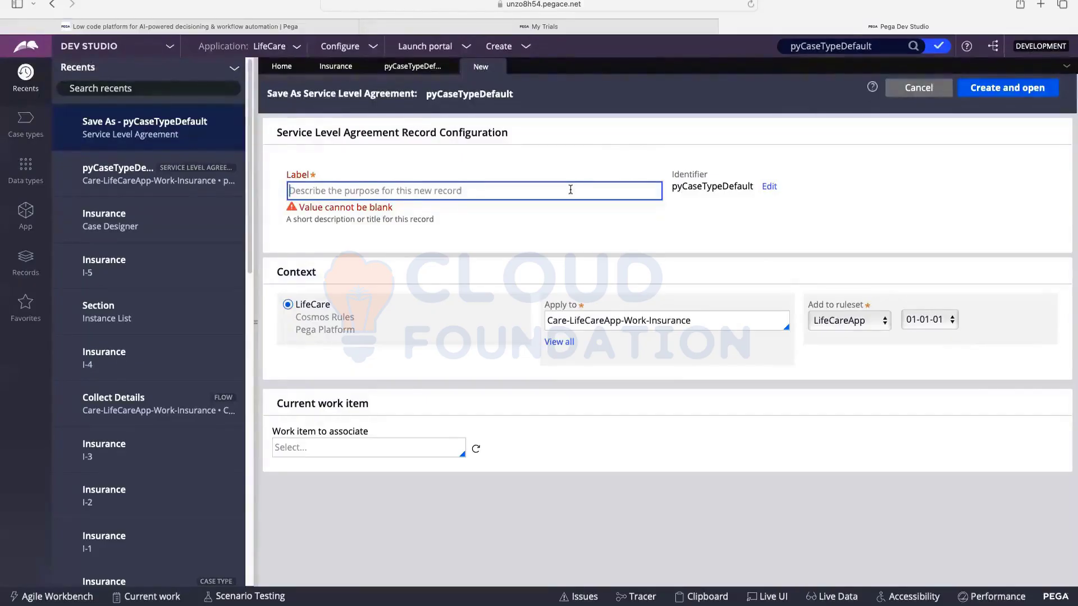
{"action": "type", "text": "Per"}
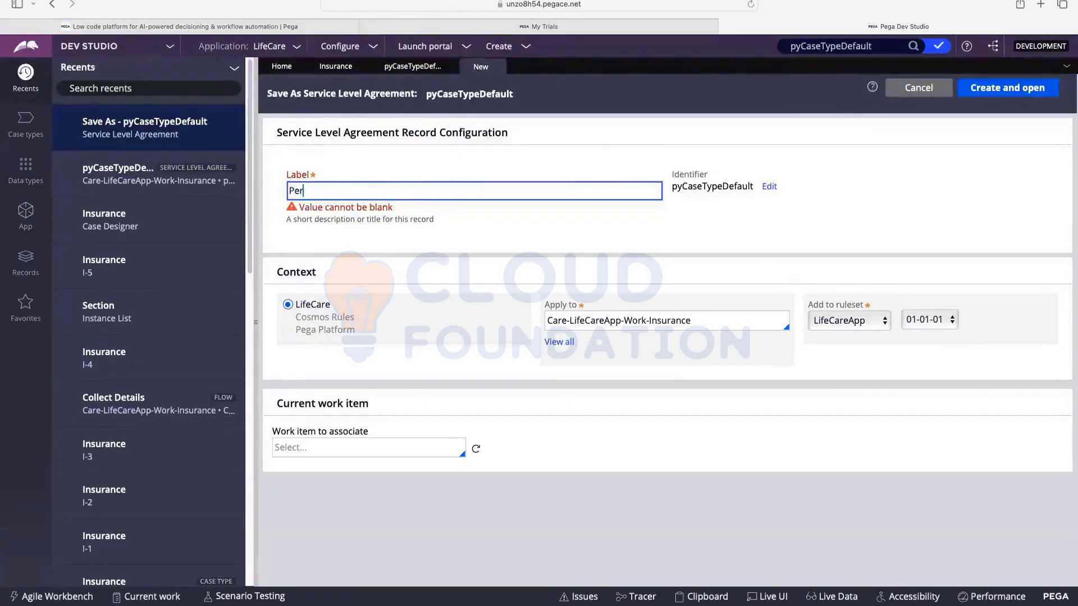
{"action": "type", "text": "sonalDetails"}
{"action": "left_click", "coordinate": [598, 246]}
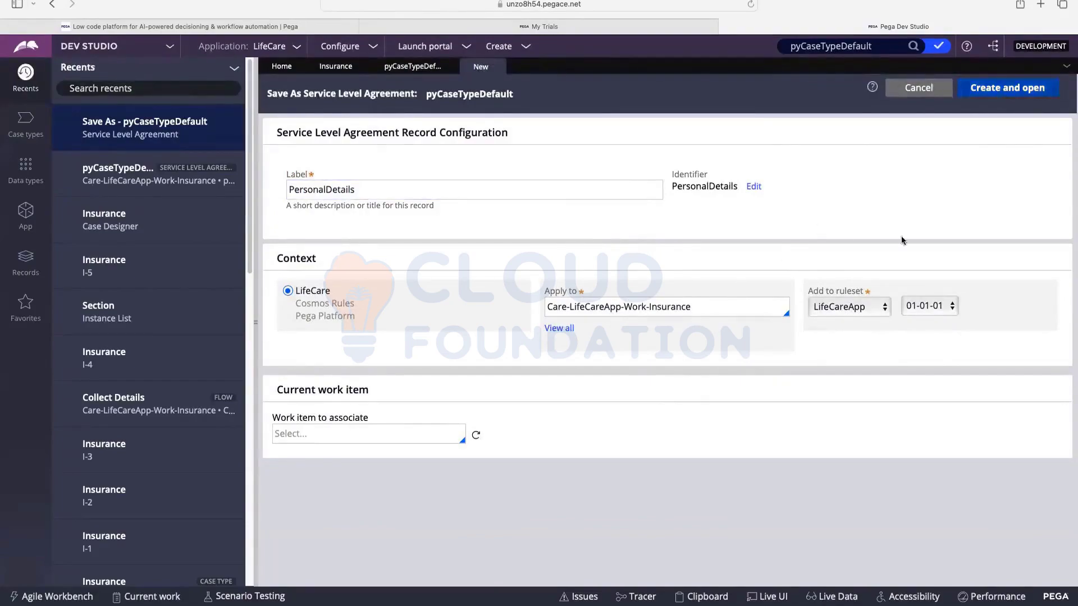
{"action": "double_click", "coordinate": [362, 192]}
{"action": "left_click", "coordinate": [564, 218]}
{"action": "left_click", "coordinate": [1006, 88]}
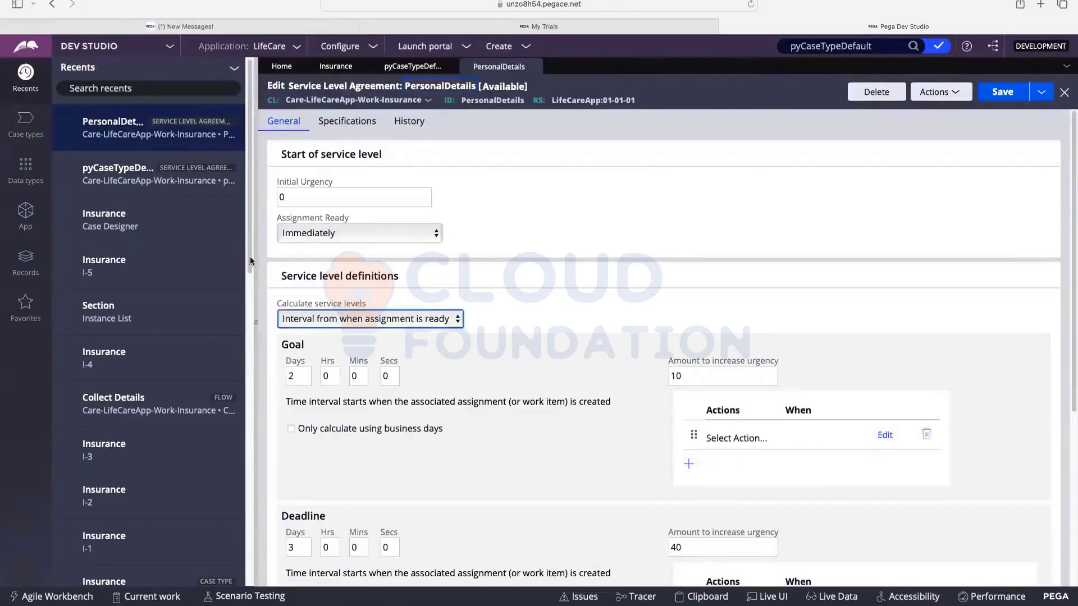
Set both the goal and the deadline of the PersonalDetails service level agreement to 1 day
{"action": "scroll", "coordinate": [292, 337], "scroll_direction": "down", "scroll_amount": 1}
{"action": "left_click", "coordinate": [295, 353]}
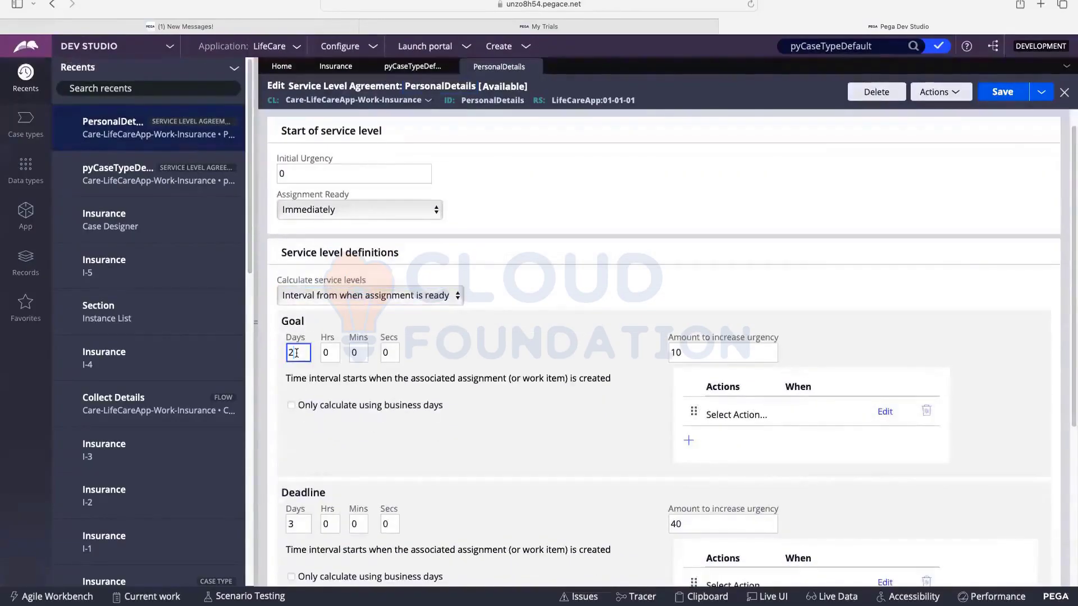
{"action": "key", "text": "BackSpace"}
{"action": "type", "text": "1"}
{"action": "scroll", "coordinate": [668, 331], "scroll_direction": "down", "scroll_amount": 5}
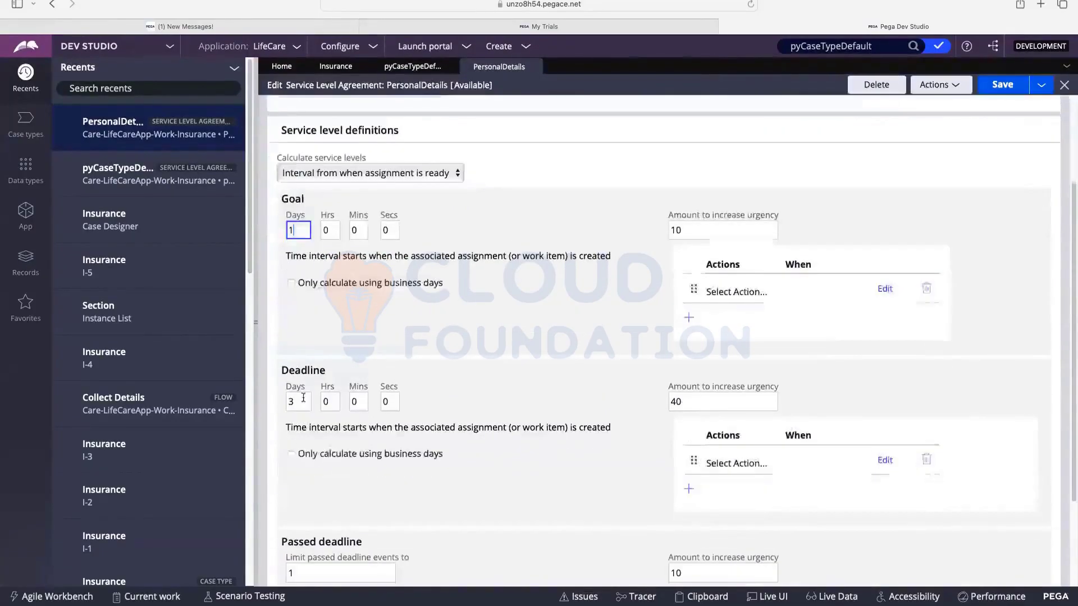
{"action": "left_click", "coordinate": [298, 401]}
{"action": "key", "text": "BackSpace"}
{"action": "type", "text": "1"}
Clear the passed deadline event limit, set the passed deadline interval to 2 hours, and save the agreement
{"action": "scroll", "coordinate": [292, 402], "scroll_direction": "down", "scroll_amount": 5}
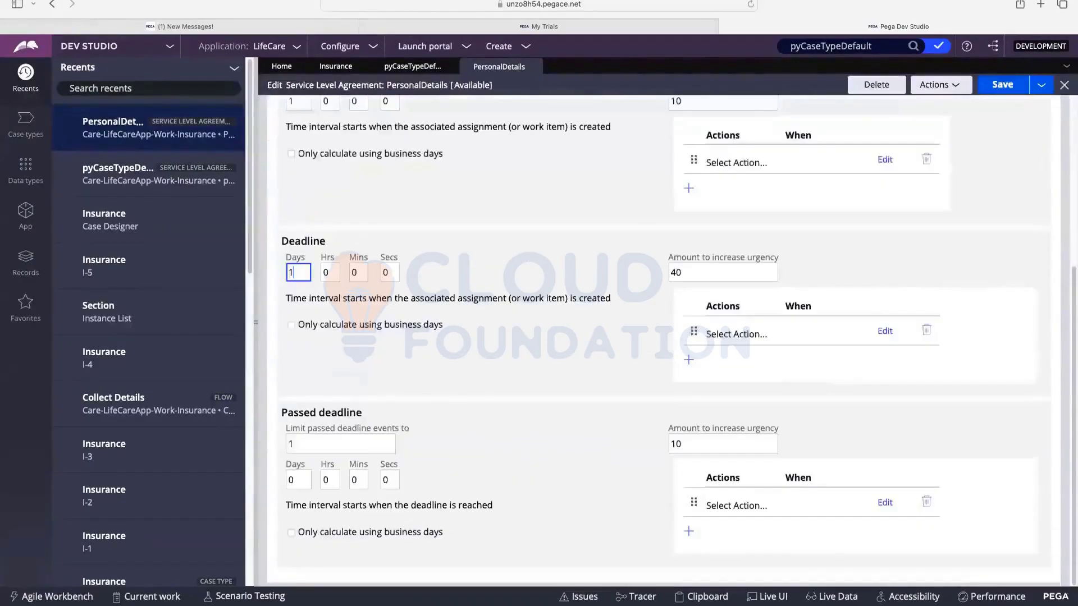
{"action": "left_click", "coordinate": [294, 443]}
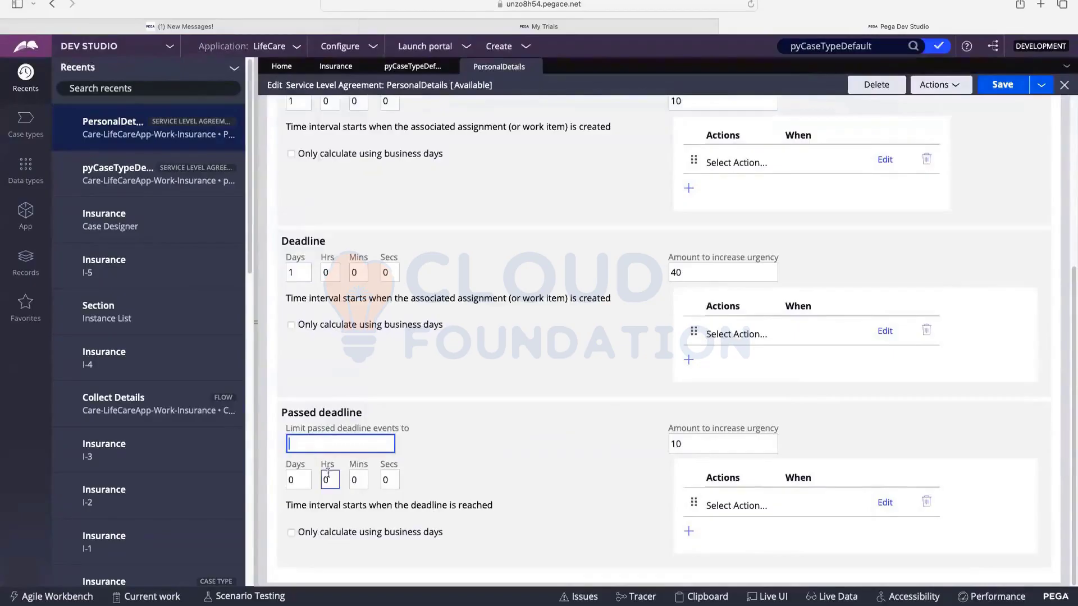
{"action": "left_click_drag", "start_coordinate": [329, 479], "coordinate": [317, 477]}
{"action": "type", "text": "2"}
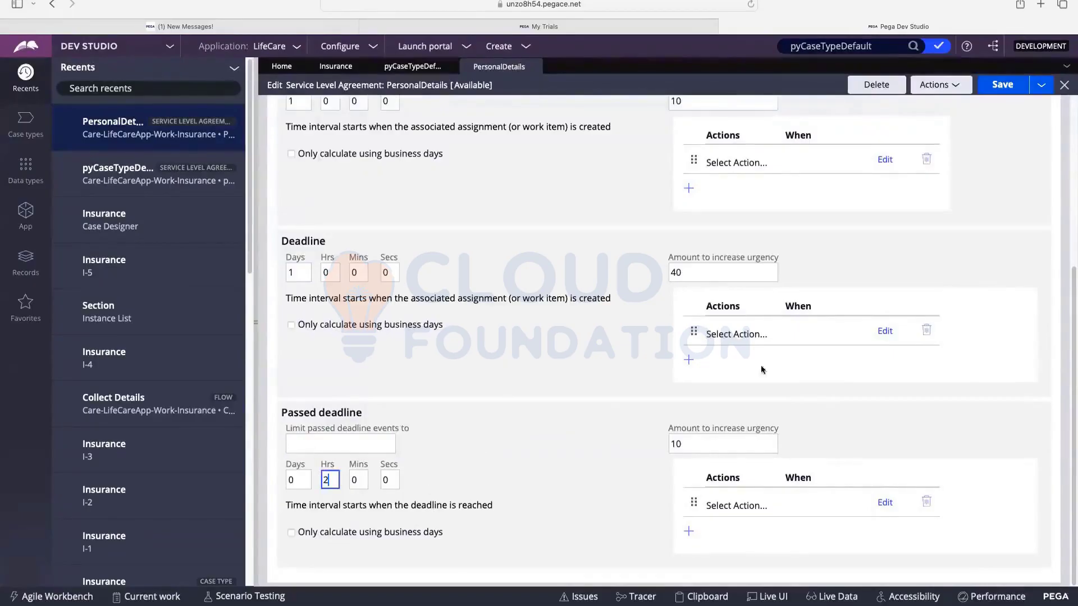
{"action": "left_click", "coordinate": [999, 84]}
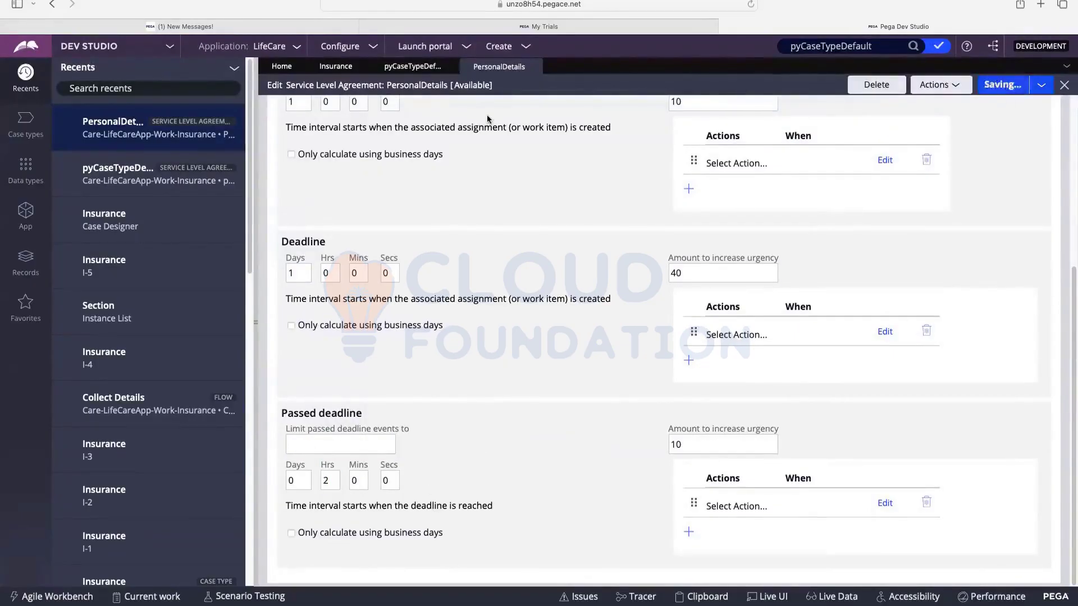
Close the pyCaseTypeDefault record and return to the Insurance case type
{"action": "left_click", "coordinate": [413, 67]}
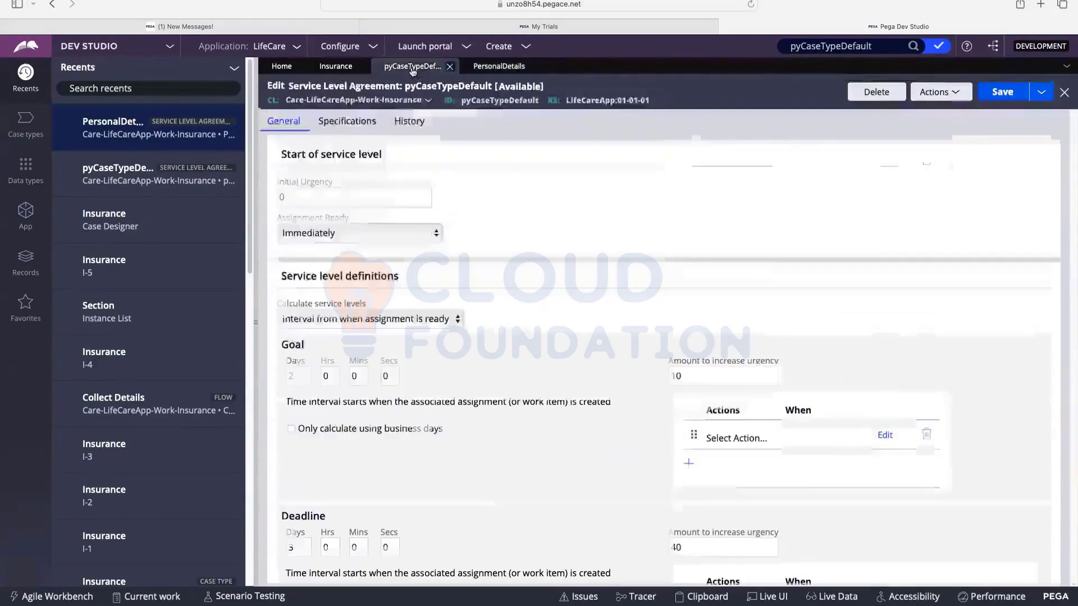
{"action": "left_click", "coordinate": [449, 67]}
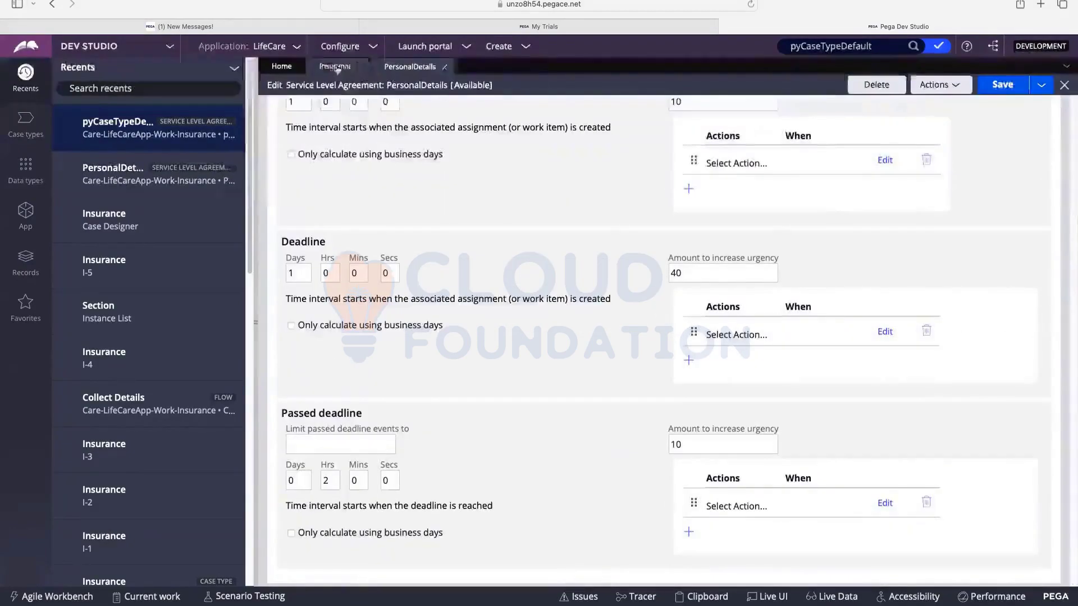
{"action": "left_click", "coordinate": [336, 66]}
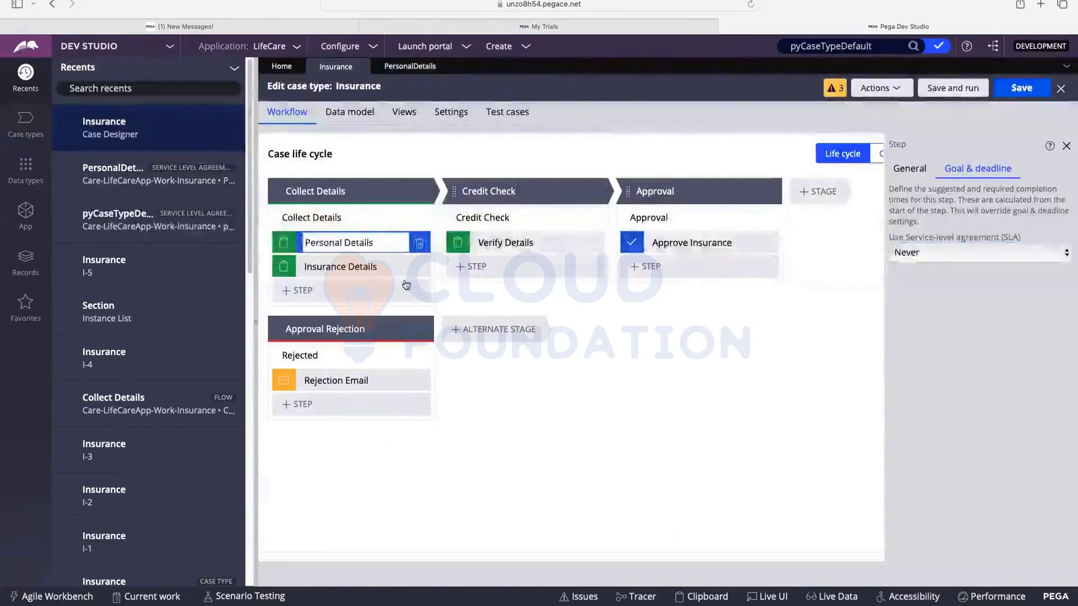
Assign the existing SLA PersonalDetails to the Personal Details step
{"action": "left_click", "coordinate": [898, 252]}
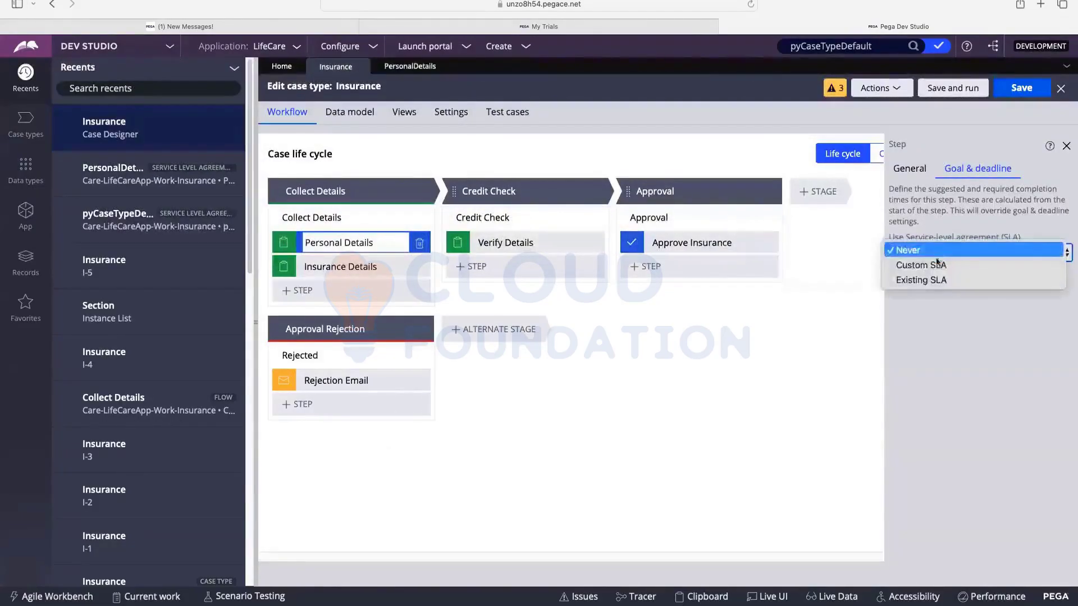
{"action": "left_click", "coordinate": [931, 281]}
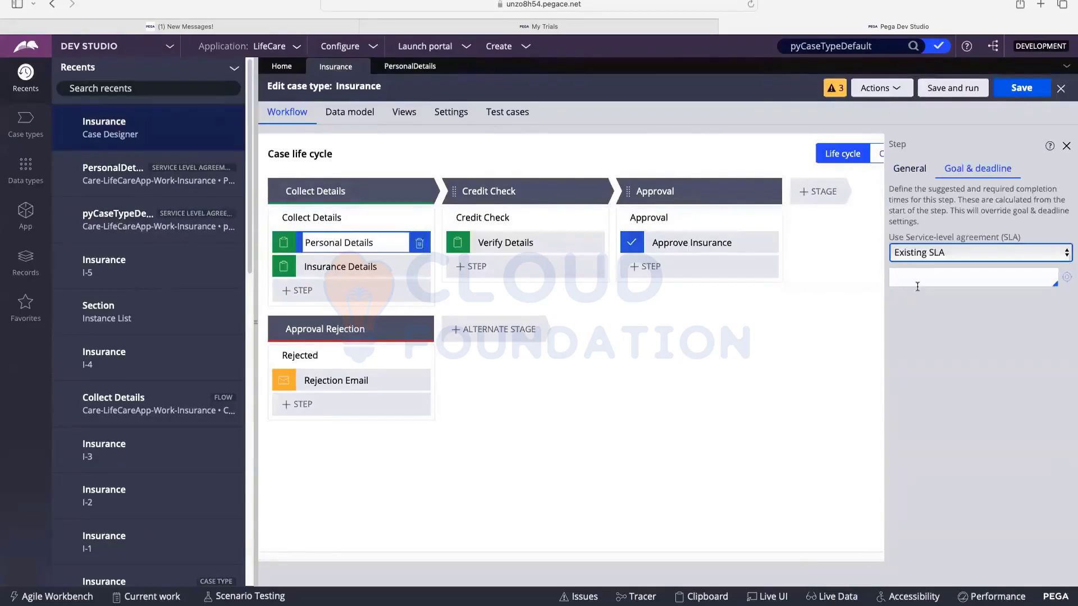
{"action": "left_click", "coordinate": [918, 280]}
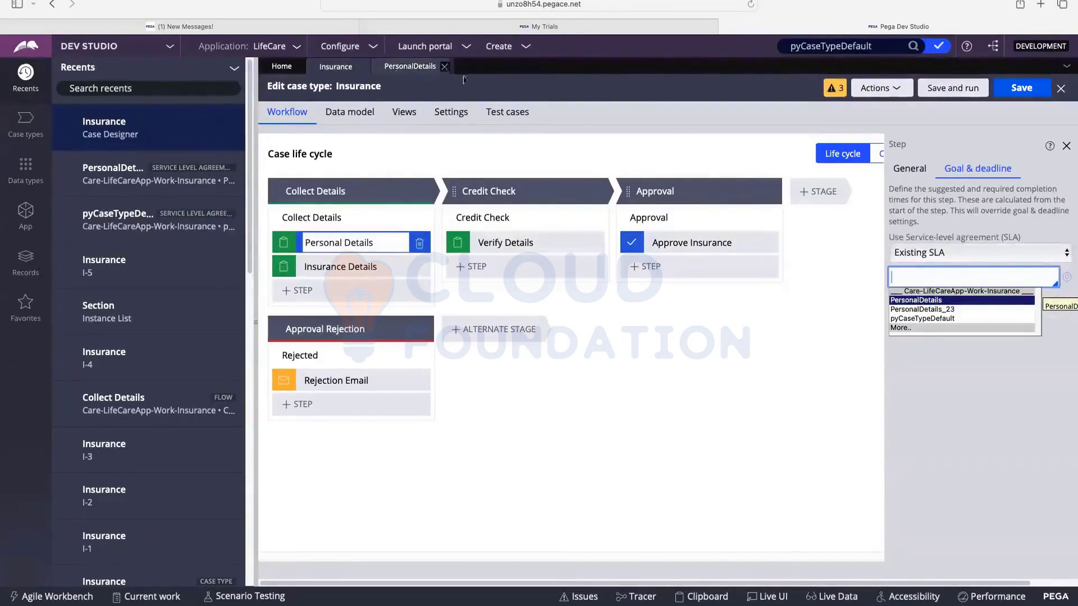
{"action": "left_click", "coordinate": [906, 301]}
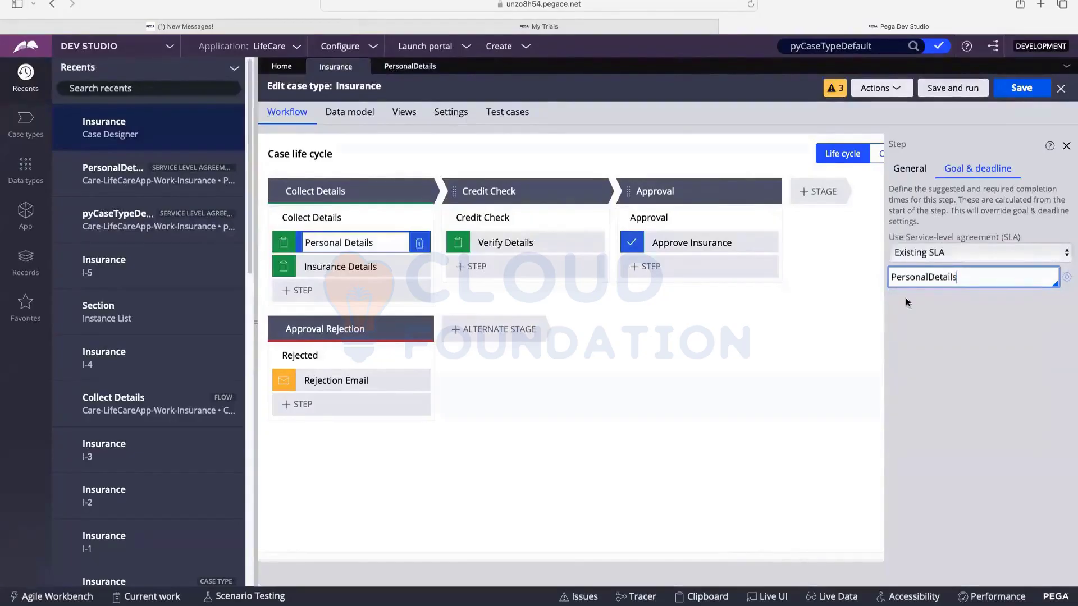
{"action": "left_click", "coordinate": [941, 308]}
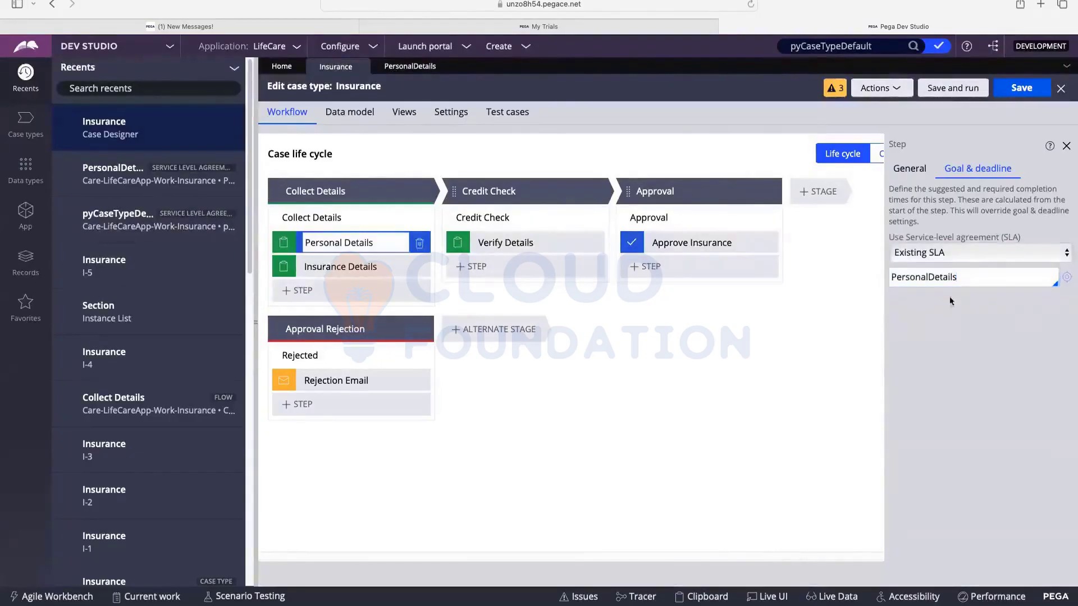
Open the PersonalDetails agreement linked to the step, review its service level definitions, and close it
{"action": "left_click", "coordinate": [1067, 279]}
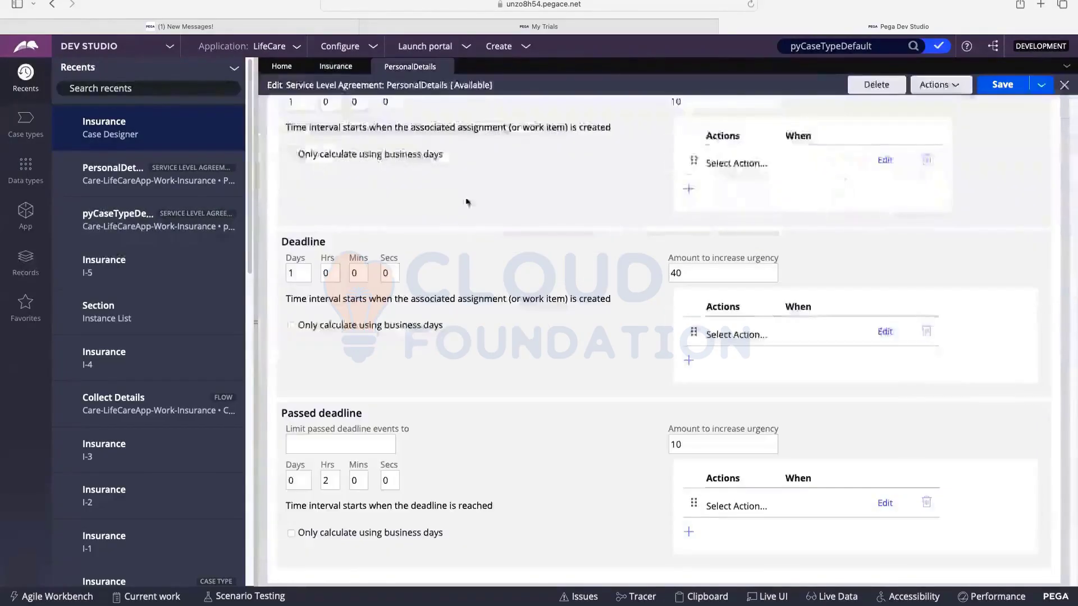
{"action": "scroll", "coordinate": [565, 210], "scroll_direction": "up", "scroll_amount": 5}
{"action": "scroll", "coordinate": [582, 214], "scroll_direction": "down", "scroll_amount": 5}
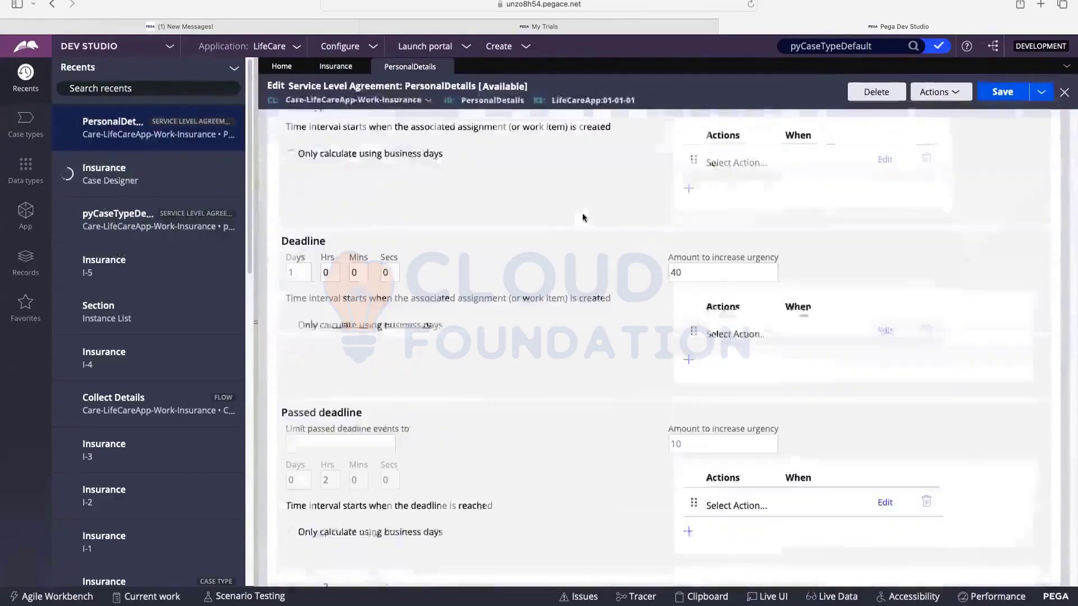
{"action": "left_click", "coordinate": [444, 67]}
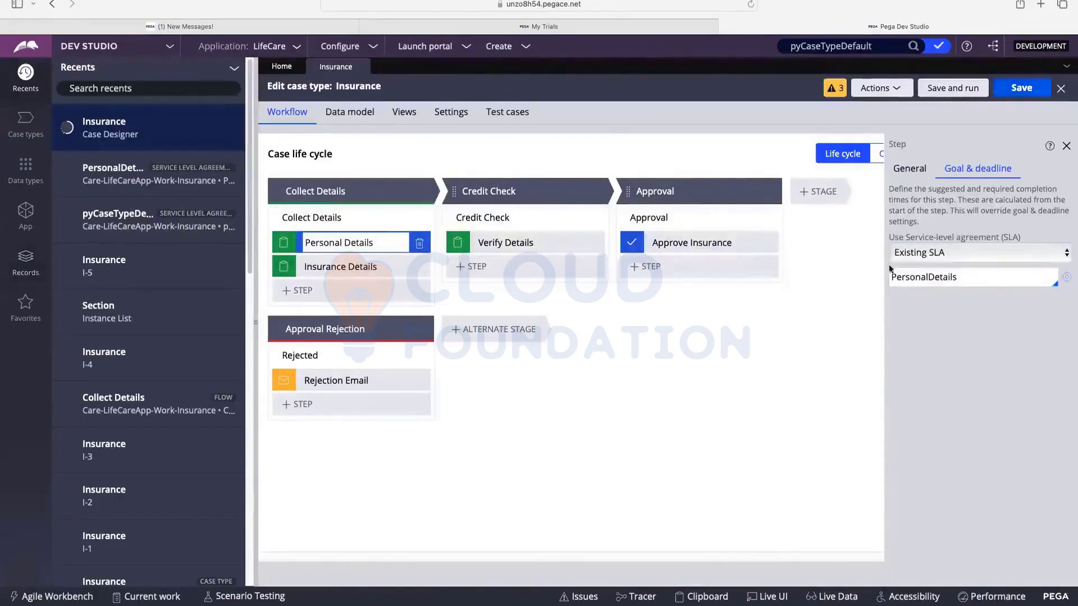
Try to save the Insurance case type with Existing SLA kept for the Personal Details step, and refresh the record
{"action": "left_click", "coordinate": [943, 253]}
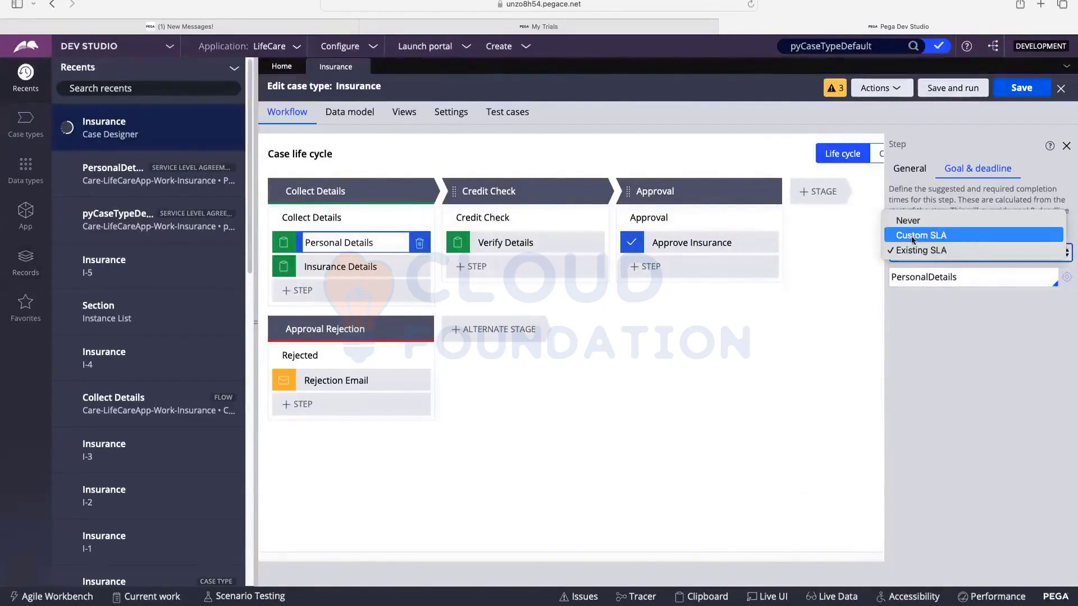
{"action": "left_click", "coordinate": [948, 251]}
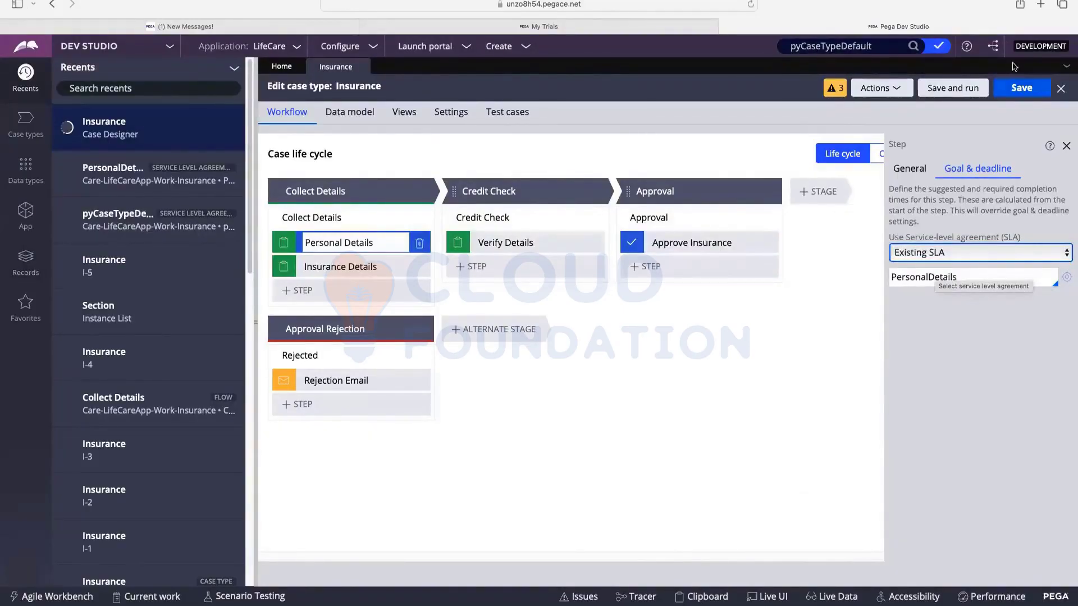
{"action": "left_click", "coordinate": [1022, 88]}
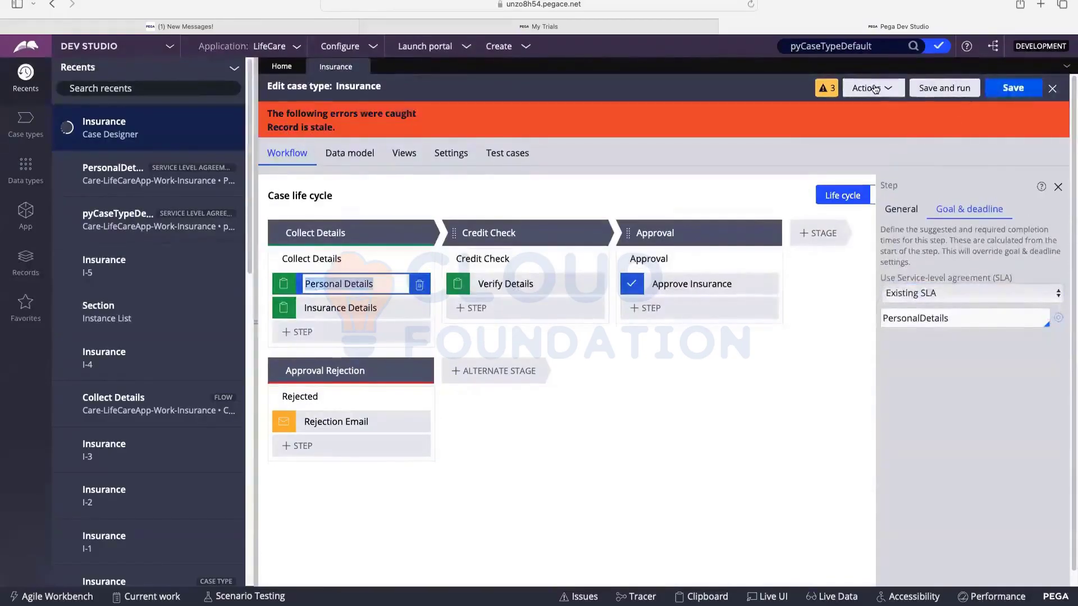
{"action": "left_click", "coordinate": [874, 88]}
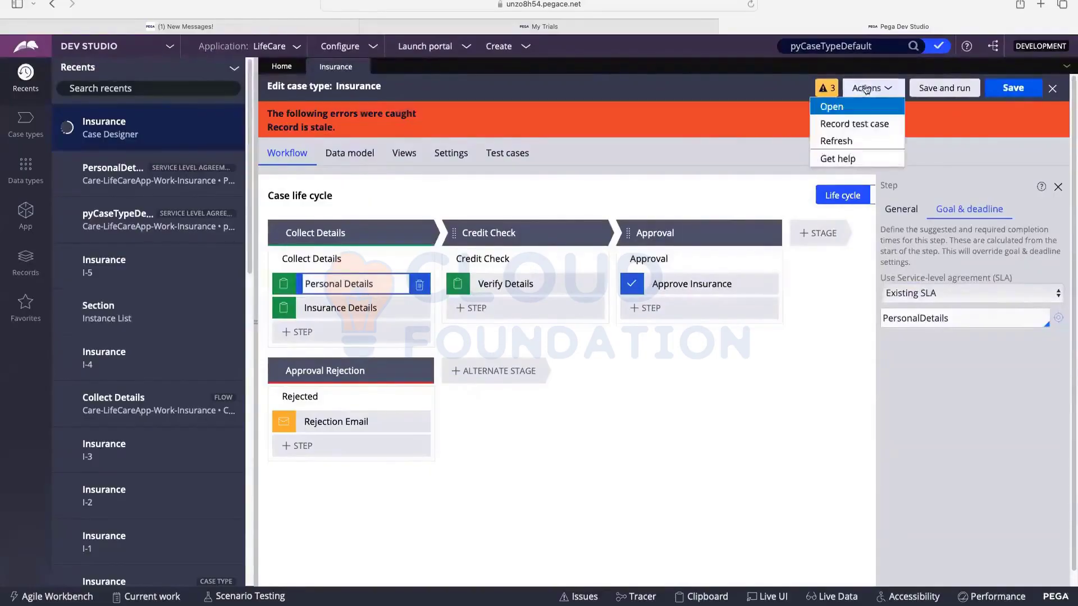
{"action": "left_click", "coordinate": [846, 142]}
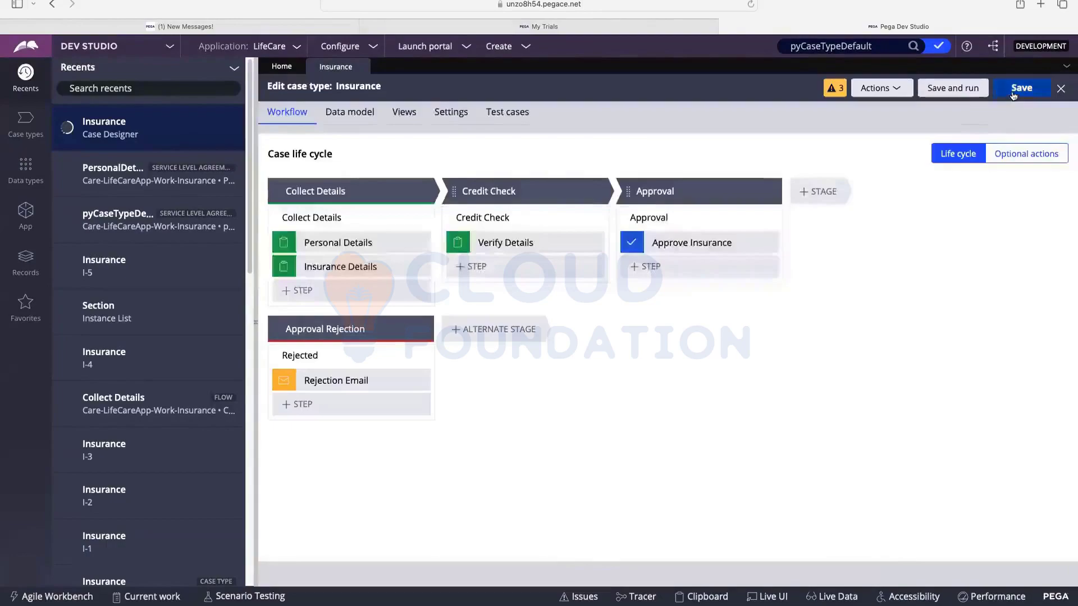
Save the refreshed Insurance case type and check the goal and deadline settings of the Personal Details step
{"action": "left_click", "coordinate": [1014, 95]}
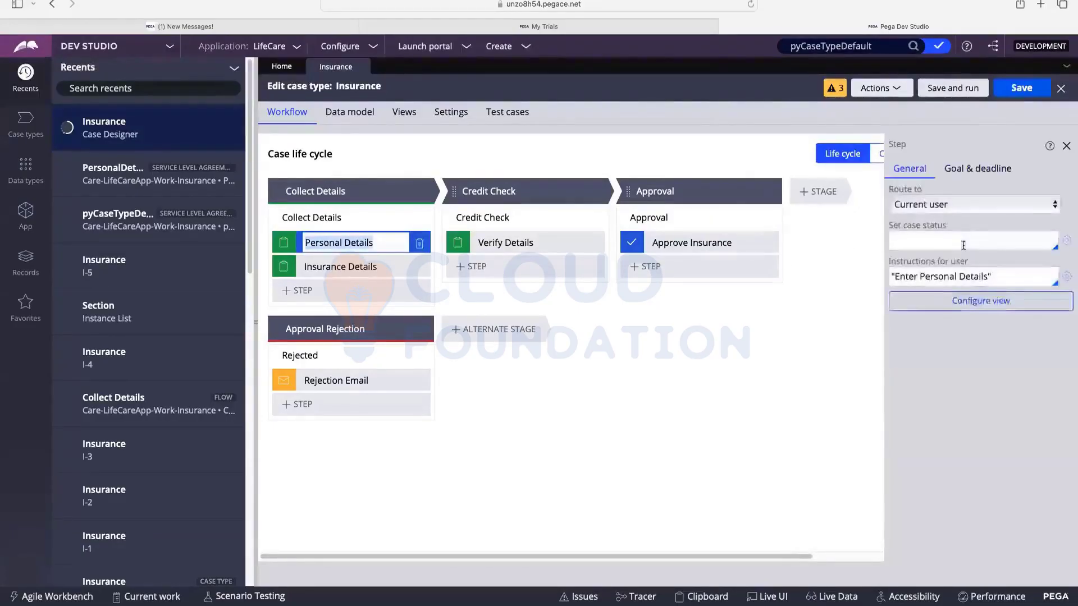
{"action": "left_click", "coordinate": [975, 169]}
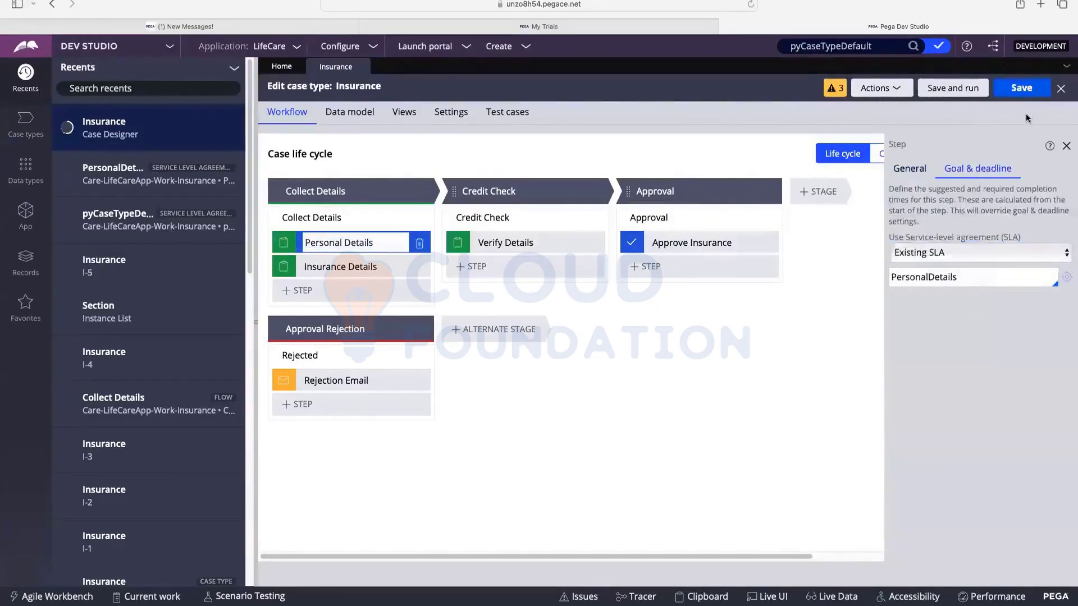
{"action": "left_click", "coordinate": [1066, 146]}
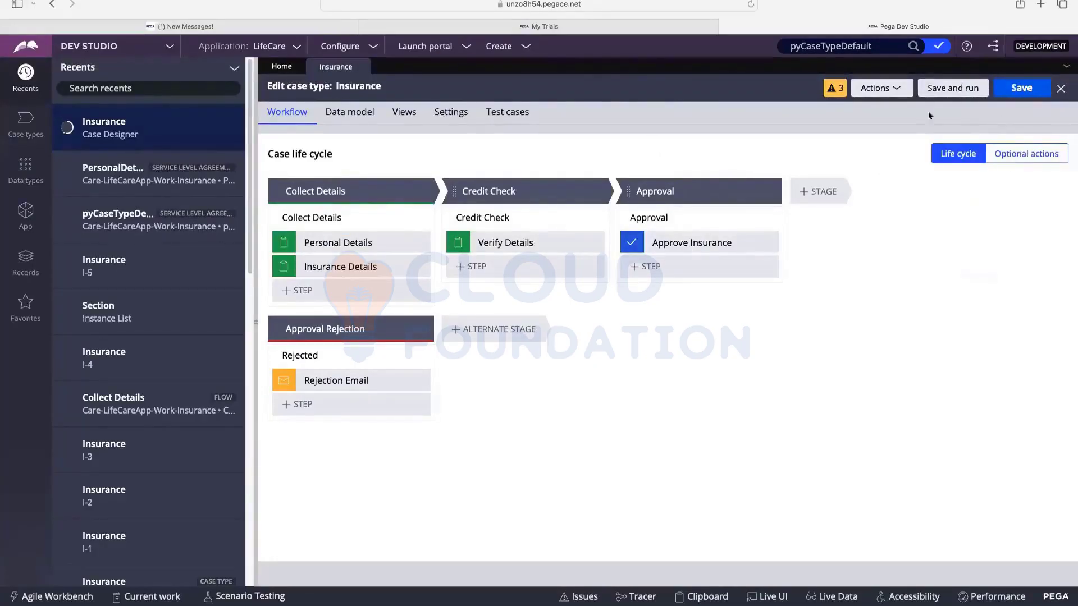
Save and run the Insurance case type, and submit the Personal Details step of the new case with First Name empty
{"action": "left_click", "coordinate": [959, 89]}
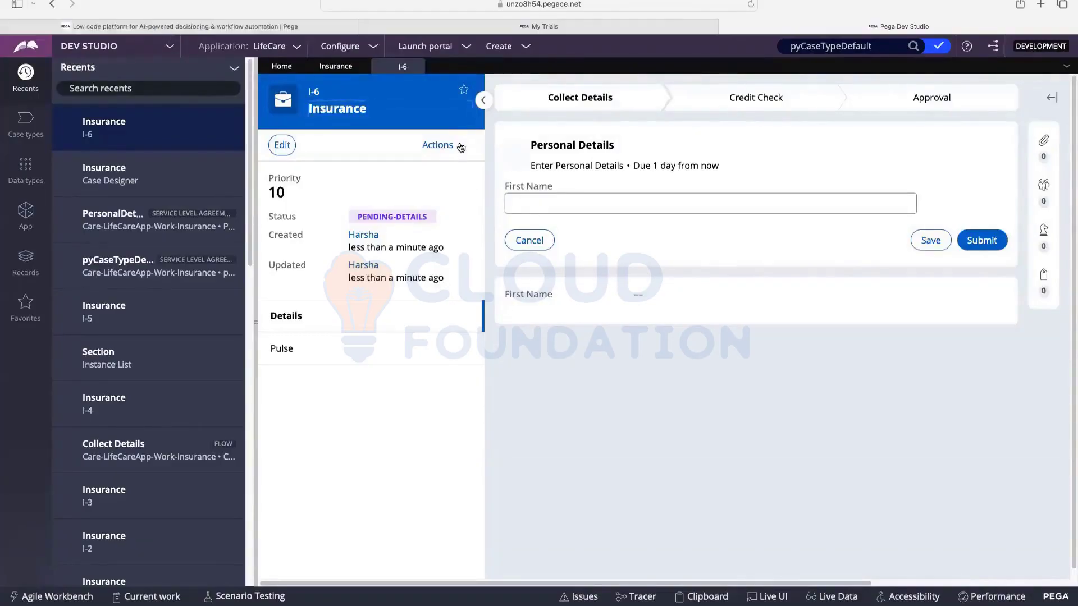
{"action": "left_click", "coordinate": [461, 147]}
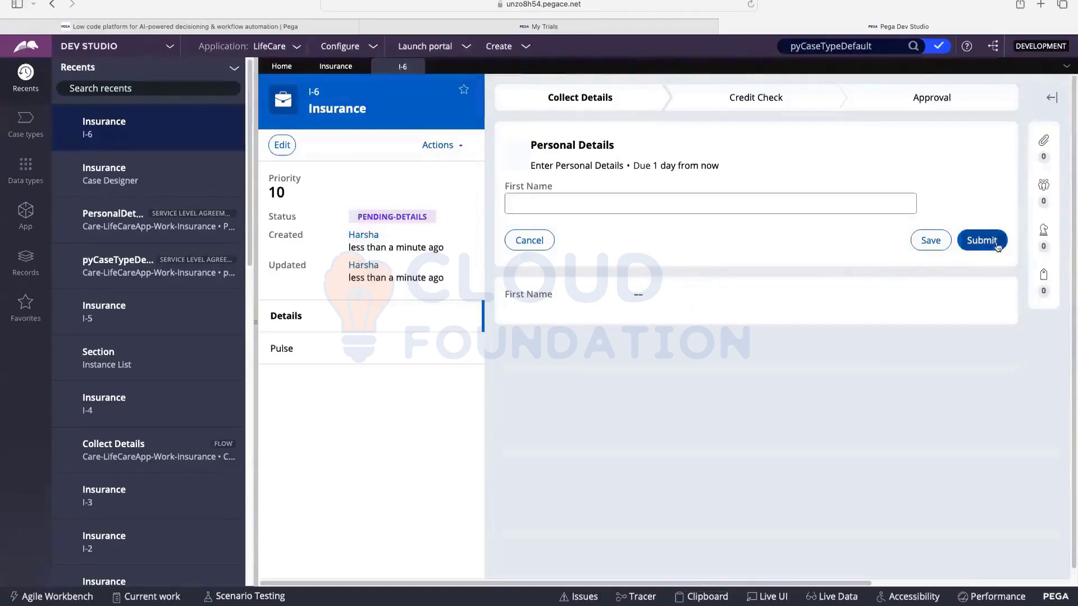
{"action": "left_click", "coordinate": [974, 240]}
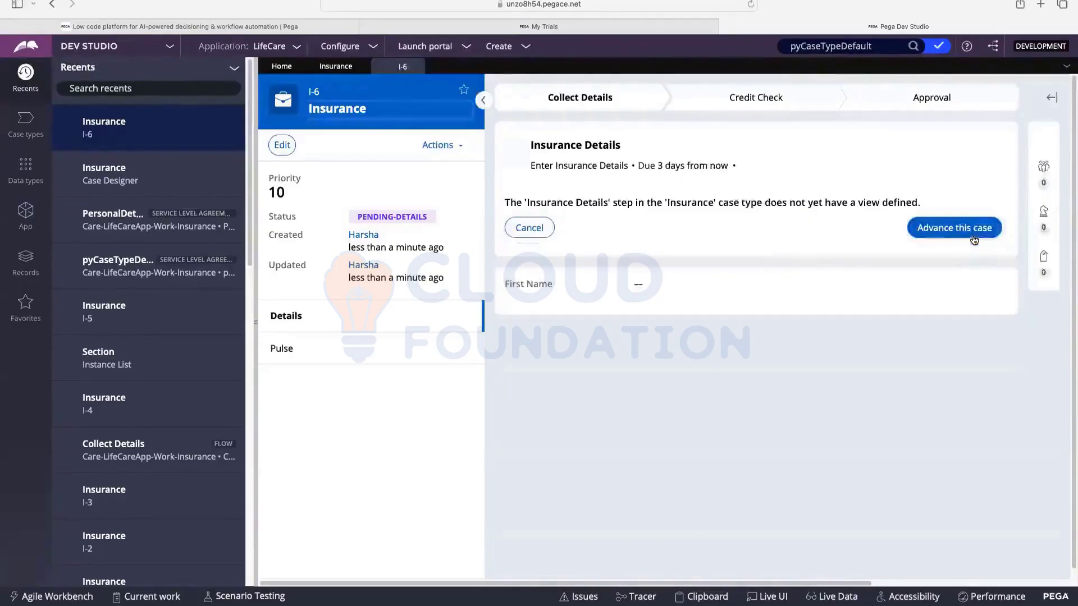
Return to the Insurance case type and open the PersonalDetails agreement assigned to the Personal Details step, keeping its service level calculation method
{"action": "left_click", "coordinate": [336, 66]}
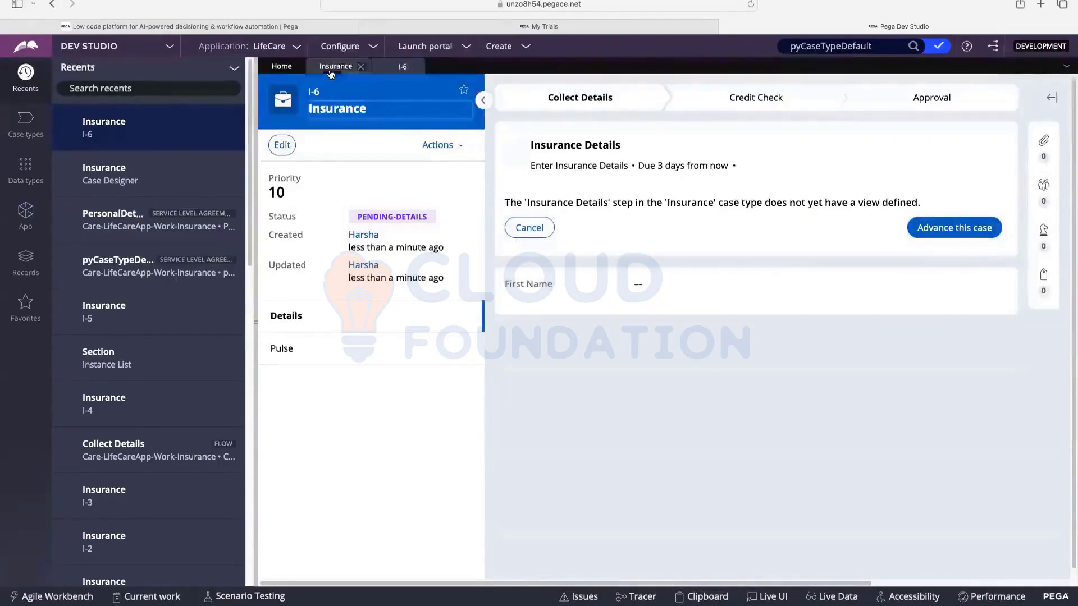
{"action": "mouse_move", "coordinate": [417, 245]}
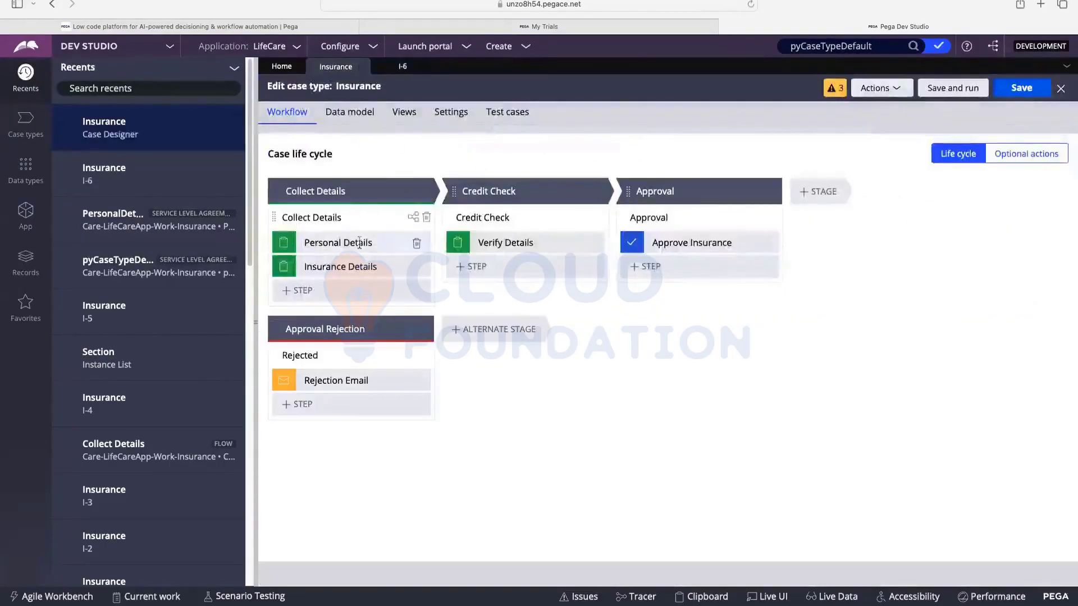
{"action": "left_click", "coordinate": [348, 242]}
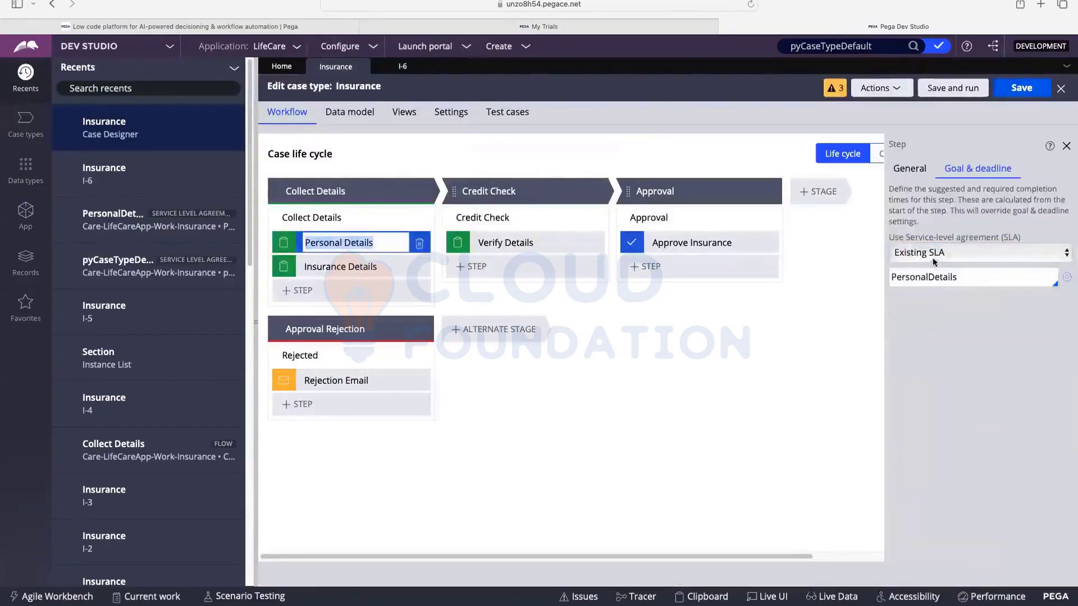
{"action": "left_click", "coordinate": [1066, 279]}
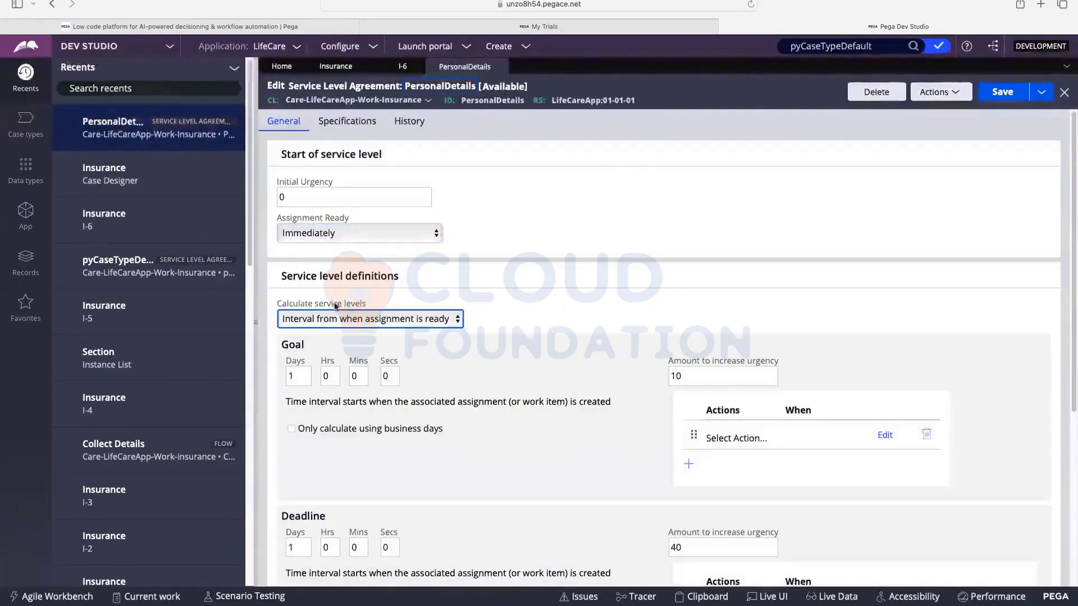
{"action": "left_click", "coordinate": [342, 324]}
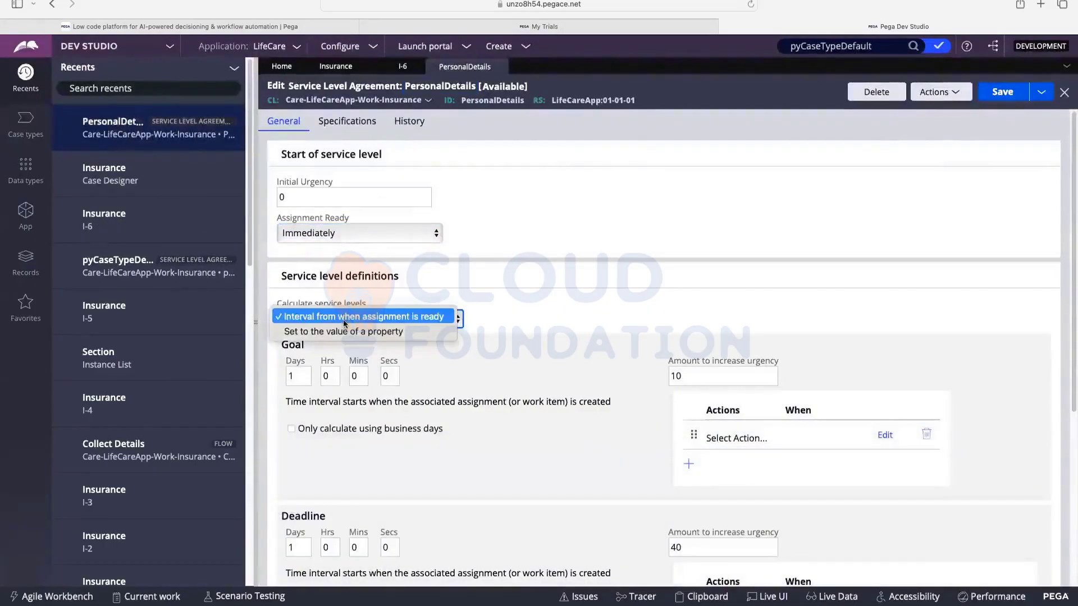
{"action": "left_click", "coordinate": [342, 319]}
Clear the goal's days and set its interval to 10 seconds in the PersonalDetails agreement, saving and closing it
{"action": "left_click", "coordinate": [299, 372]}
{"action": "double_click", "coordinate": [299, 372]}
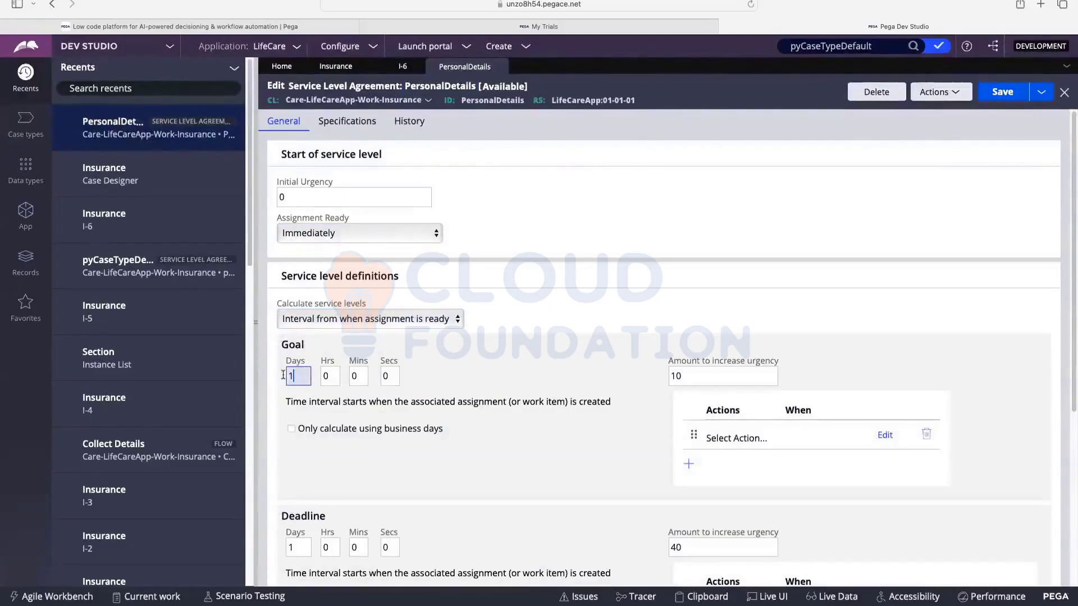
{"action": "key", "text": "BackSpace"}
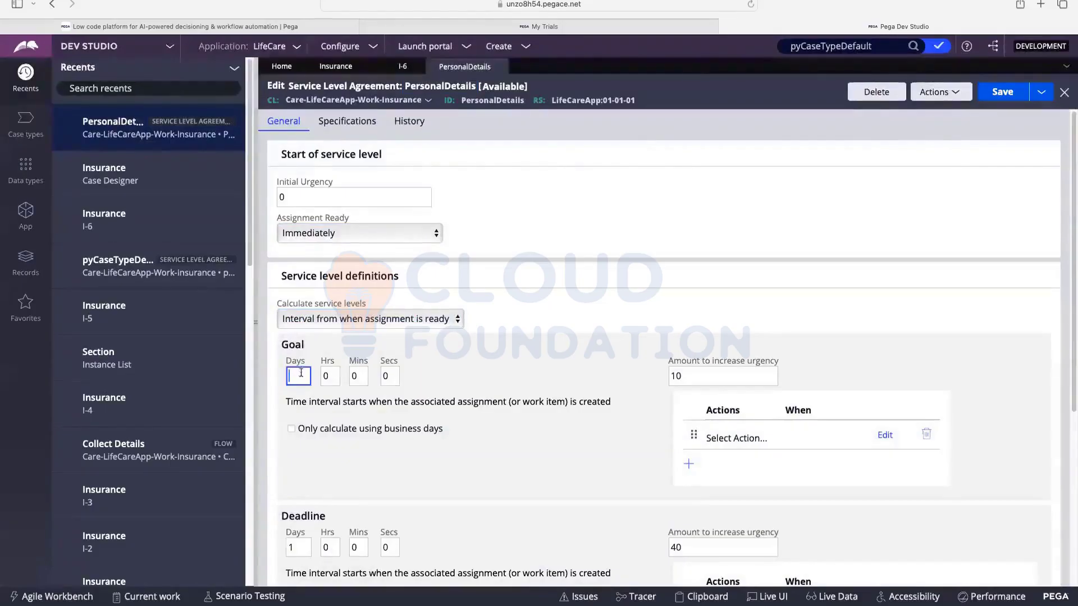
{"action": "double_click", "coordinate": [386, 374]}
{"action": "type", "text": "1"}
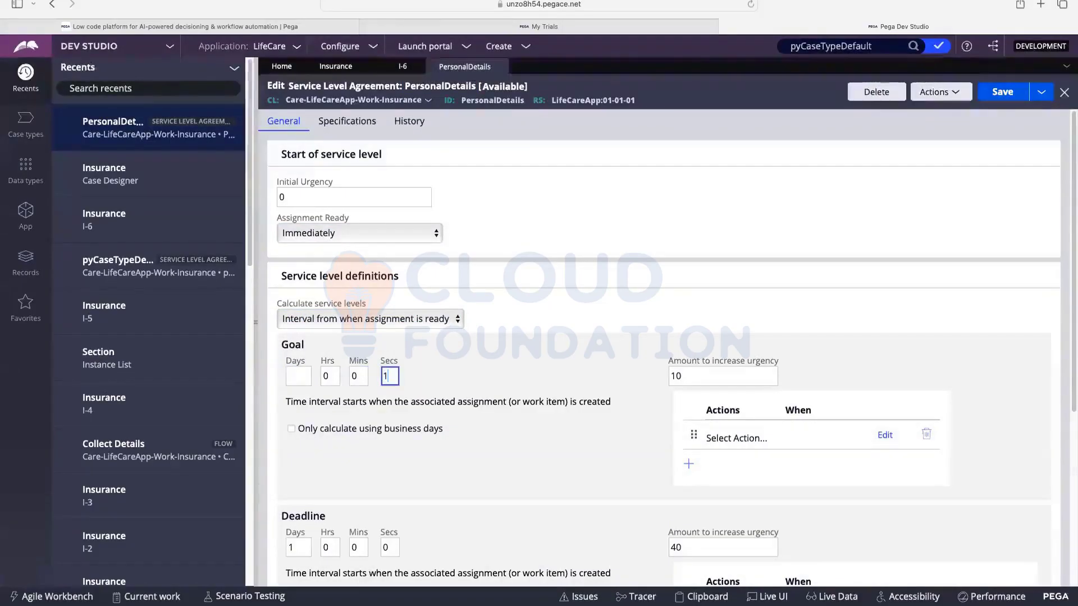
{"action": "type", "text": "0"}
{"action": "left_click", "coordinate": [519, 353]}
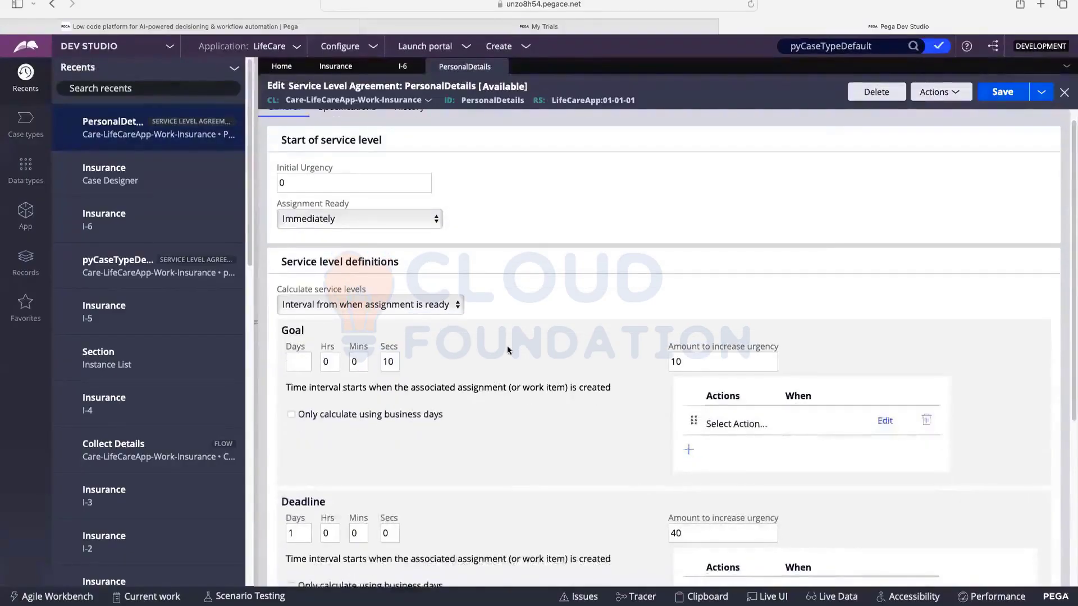
{"action": "scroll", "coordinate": [528, 342], "scroll_direction": "down", "scroll_amount": 3}
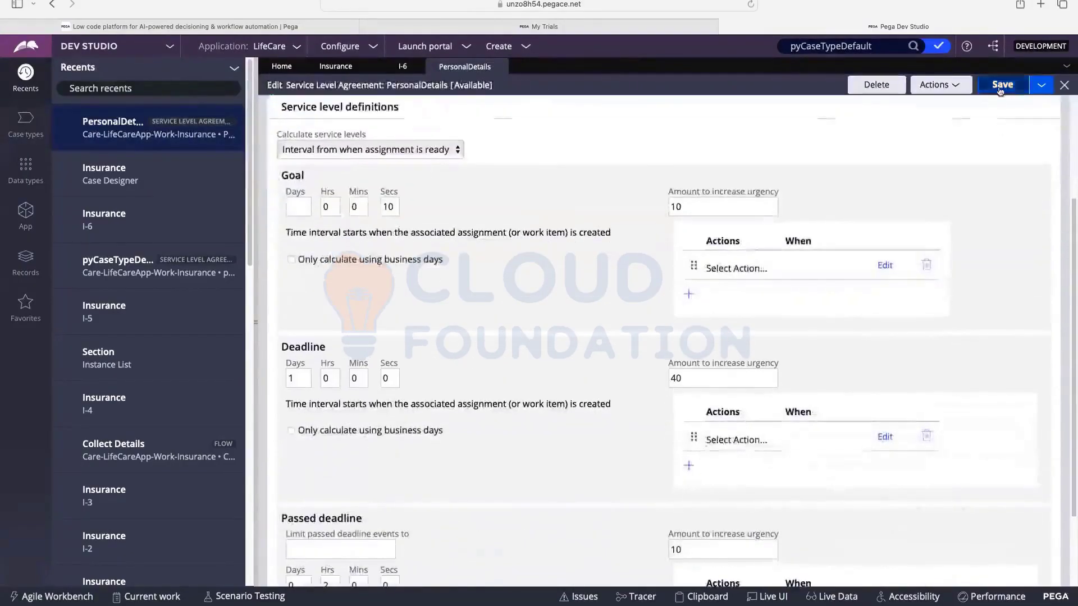
{"action": "left_click", "coordinate": [999, 88]}
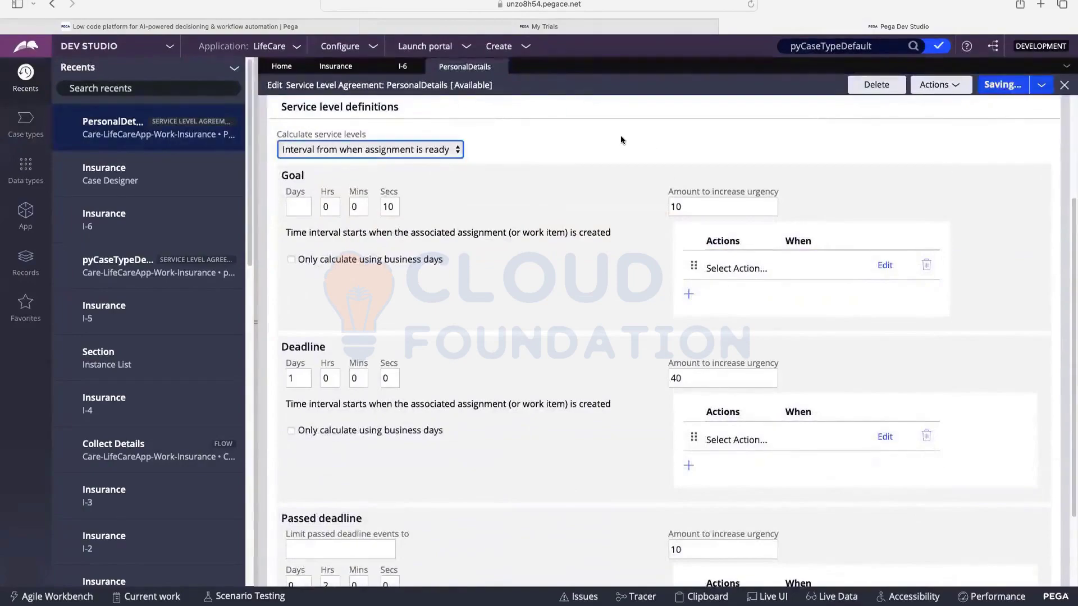
{"action": "left_click", "coordinate": [500, 67]}
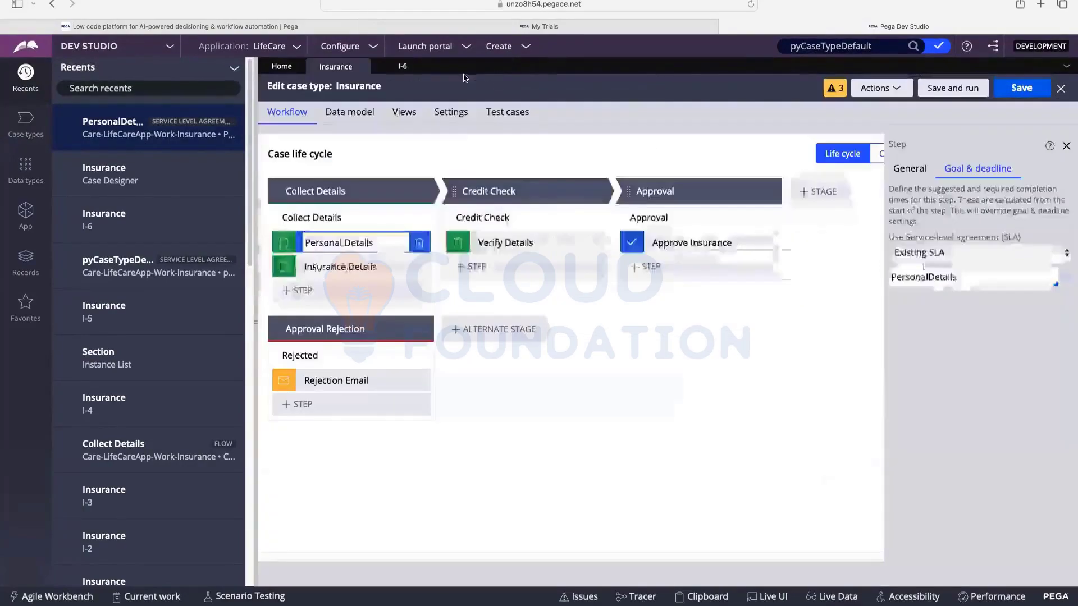
Open the custom SLA from the Insurance case type's goal and deadline settings
{"action": "left_click", "coordinate": [452, 112]}
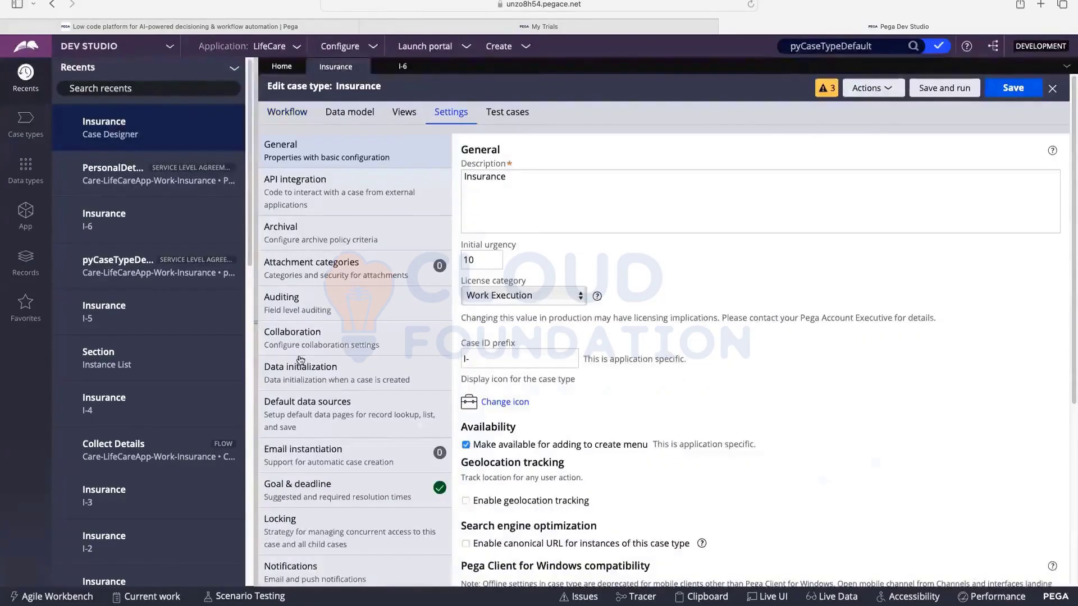
{"action": "left_click", "coordinate": [292, 485]}
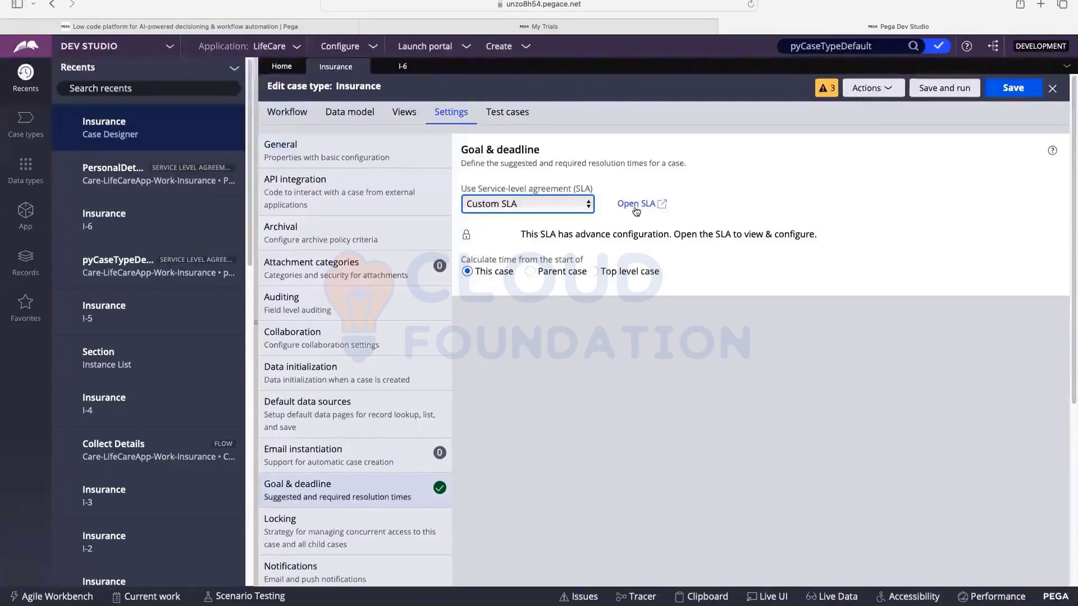
{"action": "left_click", "coordinate": [635, 206]}
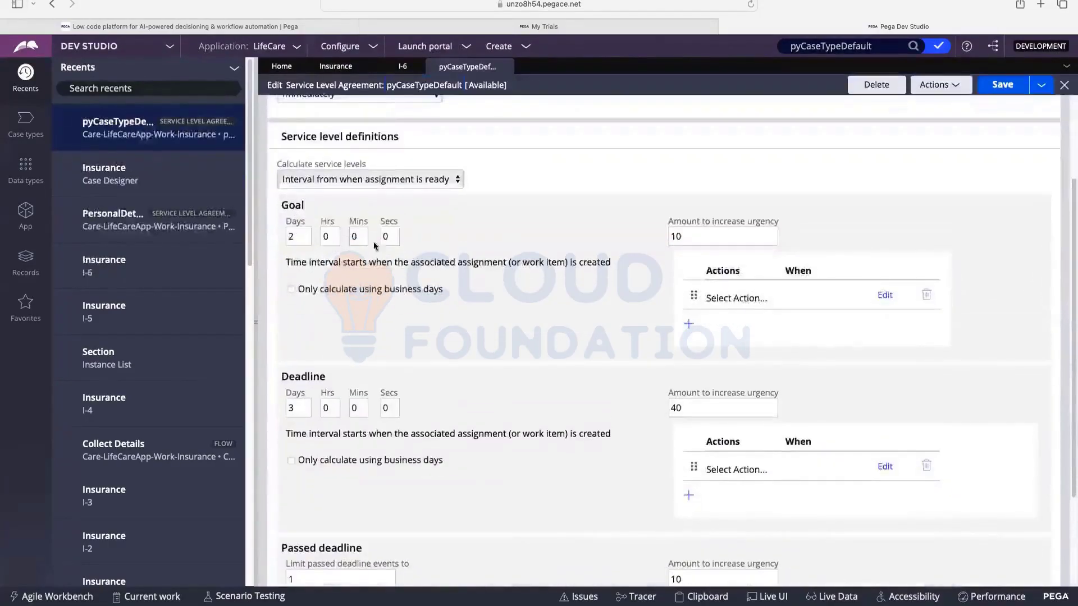
Set the goal of the pyCaseTypeDefault agreement to 15 seconds with its days cleared, saving and closing the record
{"action": "left_click", "coordinate": [381, 238]}
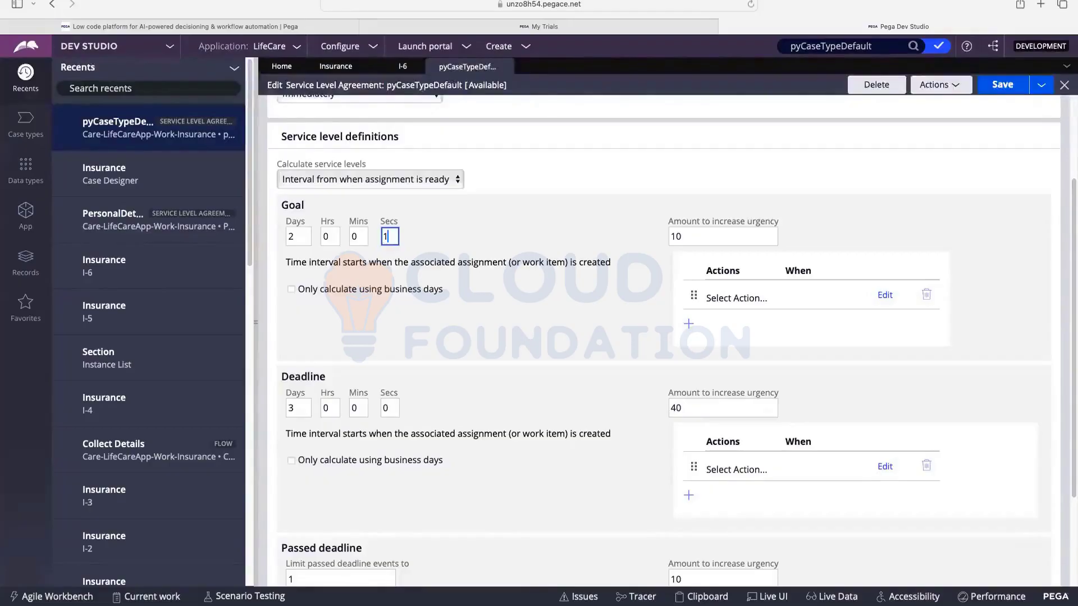
{"action": "type", "text": "15"}
{"action": "left_click", "coordinate": [308, 236]}
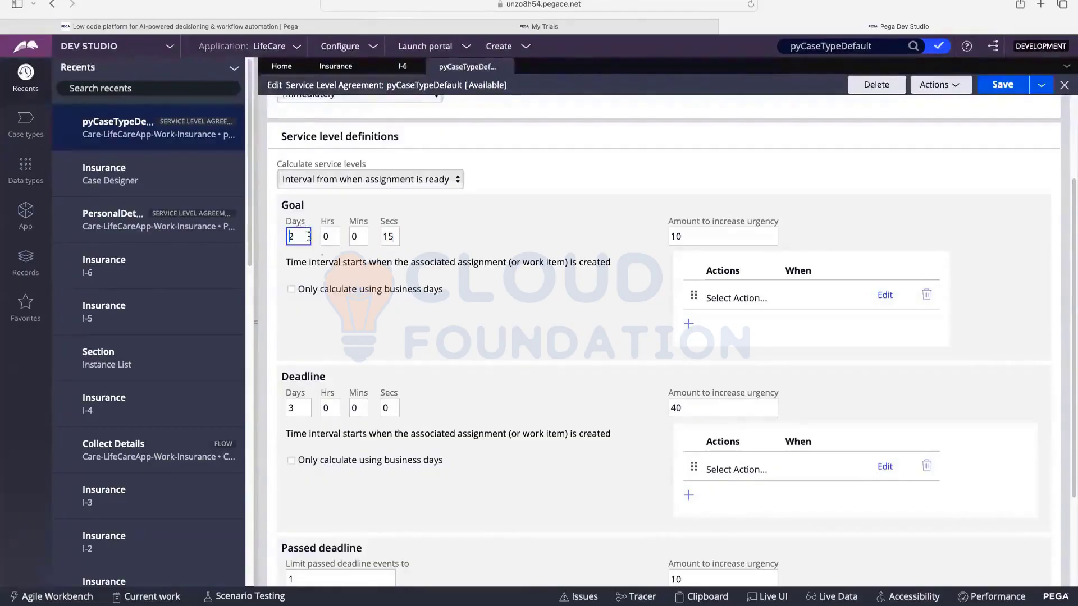
{"action": "key", "text": "BackSpace"}
{"action": "key", "text": "ctrl+s"}
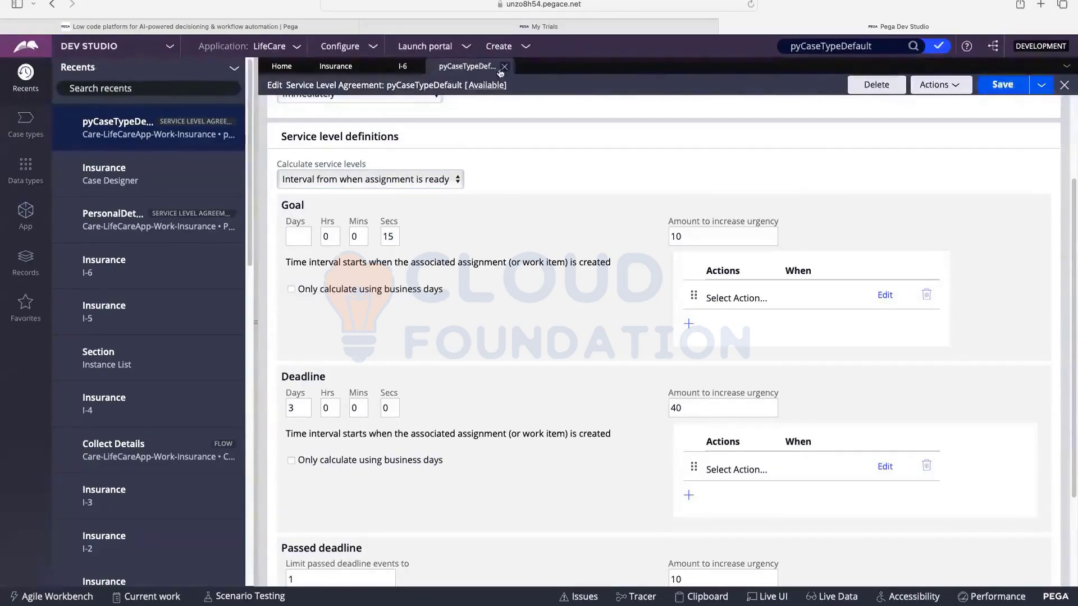
{"action": "left_click", "coordinate": [504, 67]}
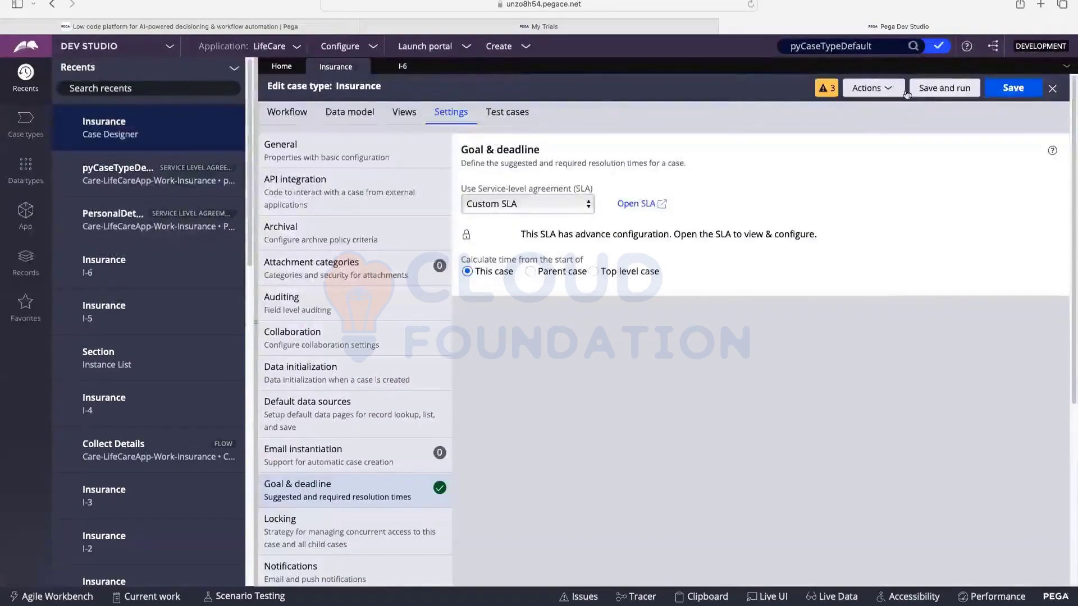
Save and run the Insurance case type to start another case, and refresh that case
{"action": "left_click", "coordinate": [950, 91]}
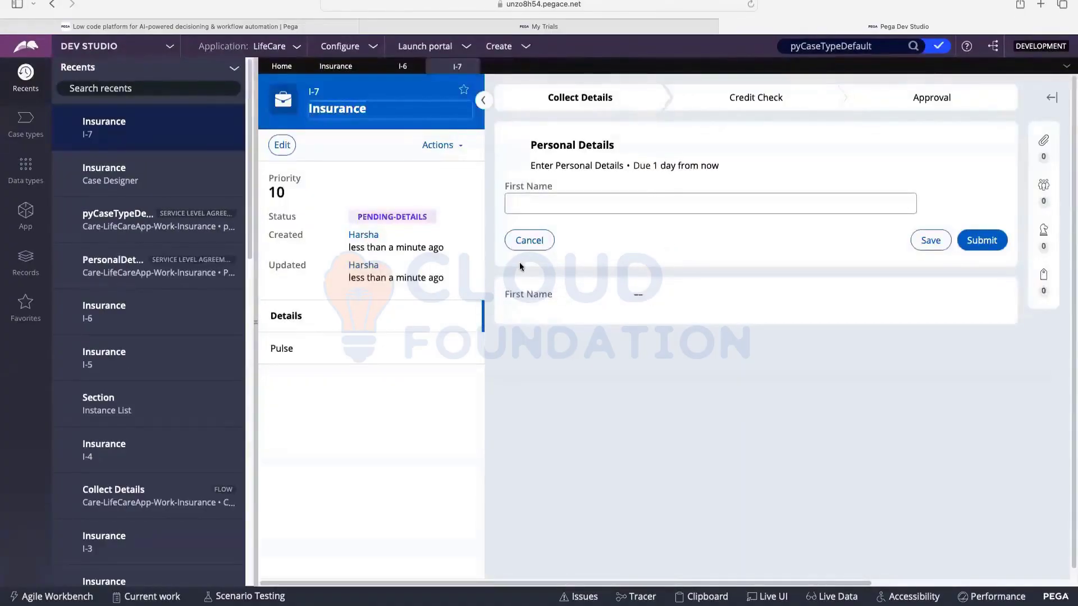
{"action": "left_click", "coordinate": [455, 147]}
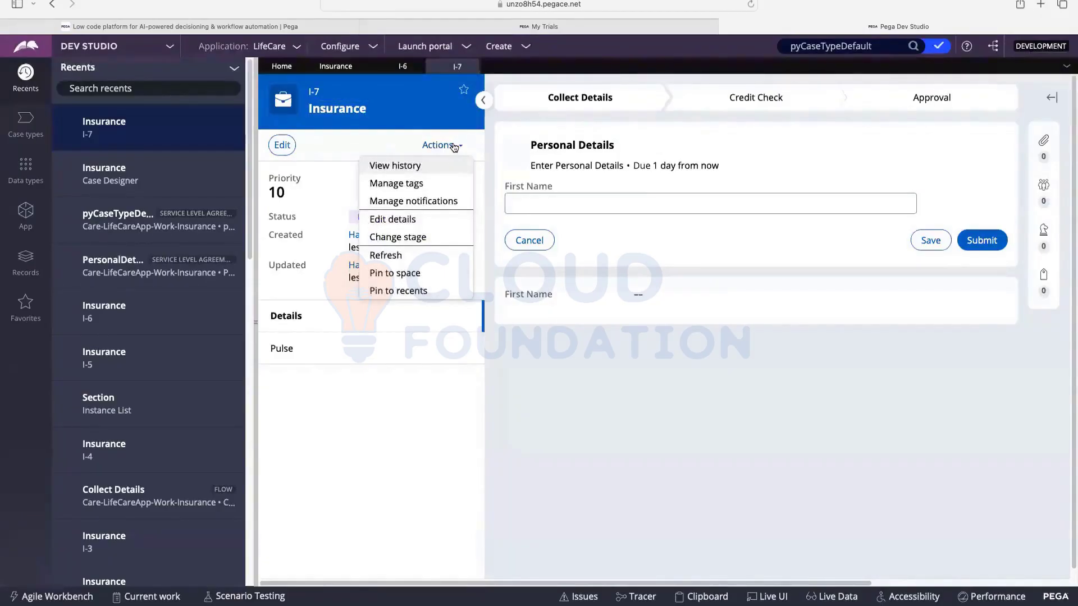
{"action": "left_click", "coordinate": [752, 240]}
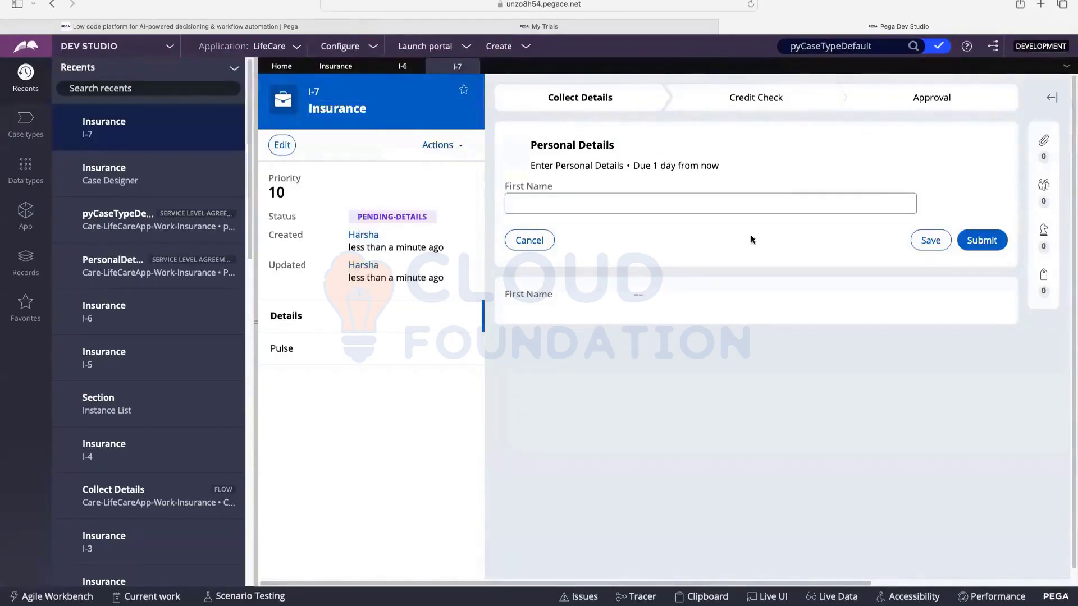
{"action": "left_click", "coordinate": [433, 145]}
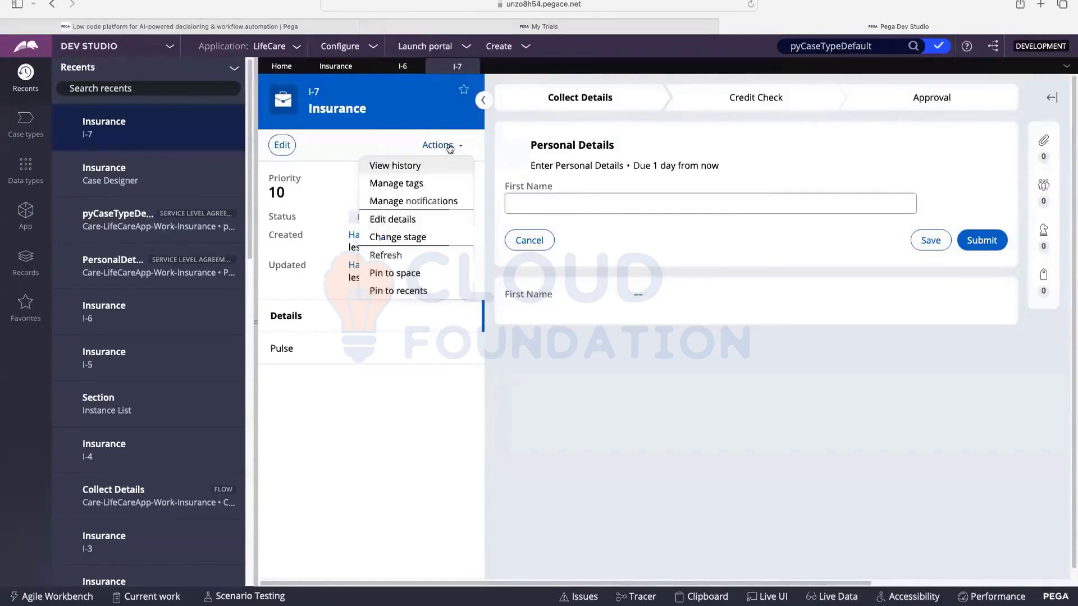
{"action": "left_click", "coordinate": [403, 254]}
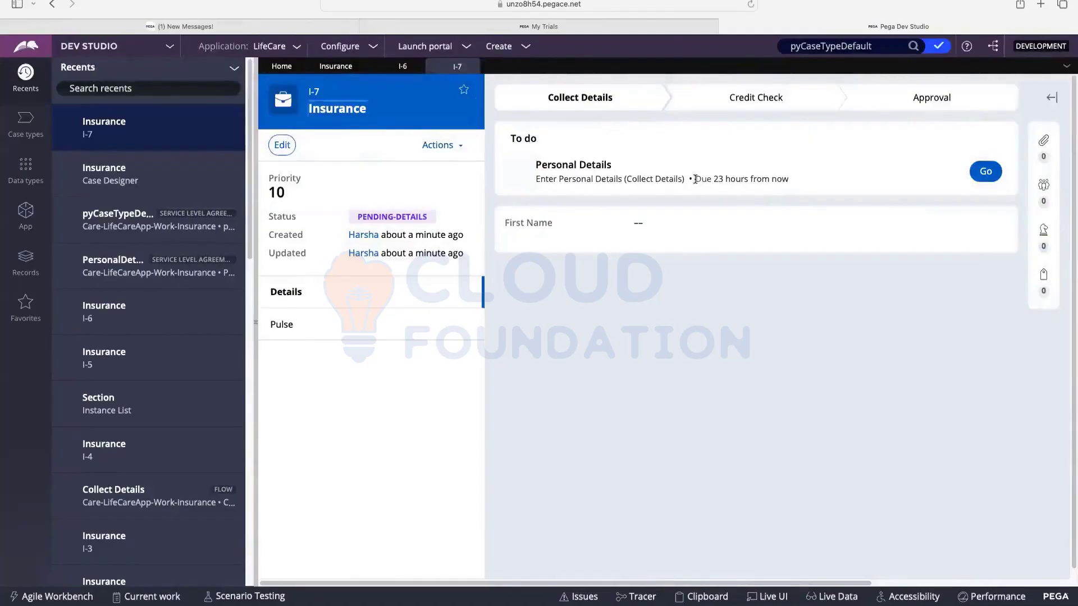
Check the due time of case I-7, both in its to-do list and in its opened Personal Details assignment
{"action": "mouse_move", "coordinate": [695, 179]}
{"action": "left_mouse_down"}
{"action": "mouse_move", "coordinate": [802, 181]}
{"action": "mouse_move", "coordinate": [694, 175]}
{"action": "left_mouse_up"}
{"action": "left_click", "coordinate": [802, 180]}
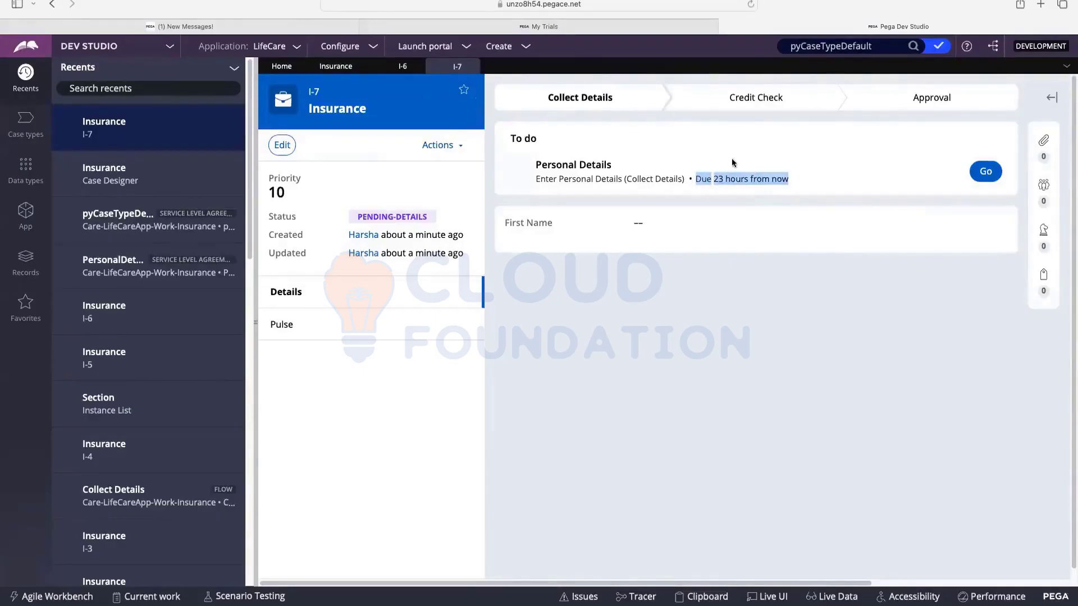
{"action": "left_click", "coordinate": [699, 179]}
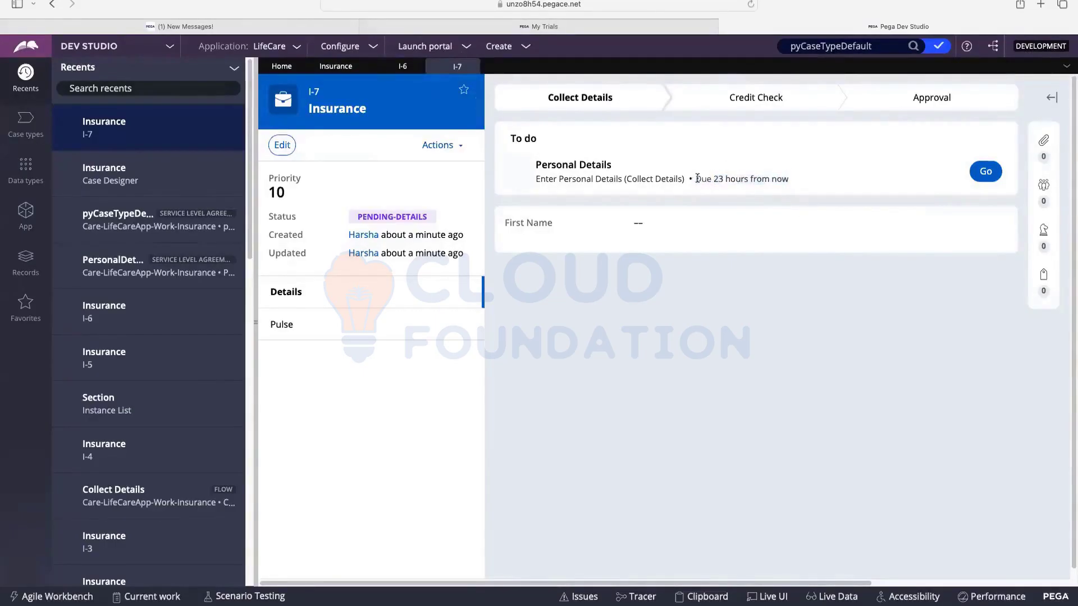
{"action": "left_click_drag", "start_coordinate": [697, 178], "coordinate": [788, 177]}
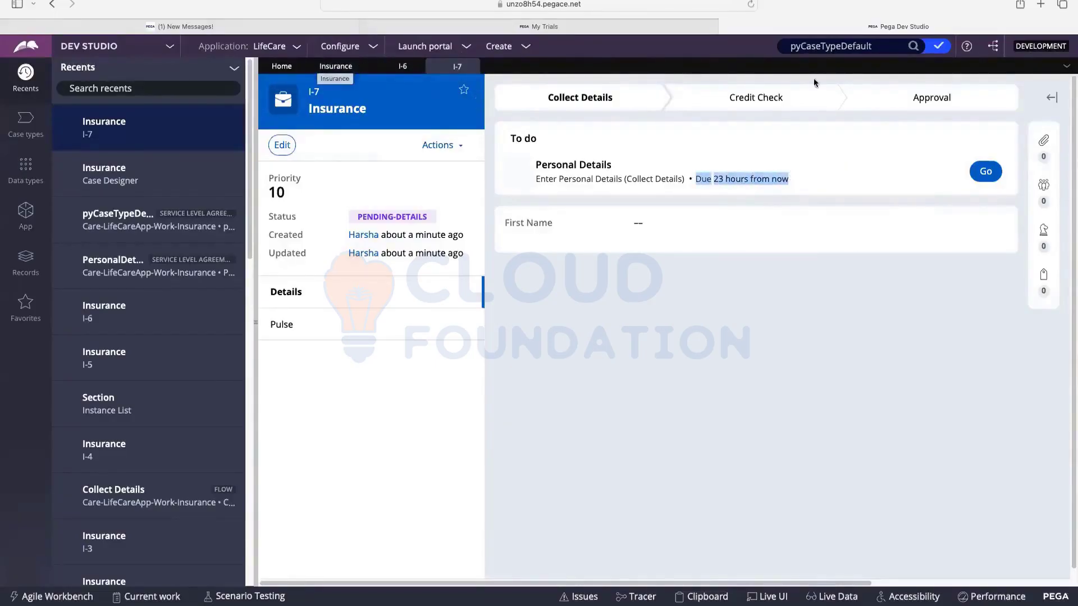
{"action": "left_click", "coordinate": [985, 172]}
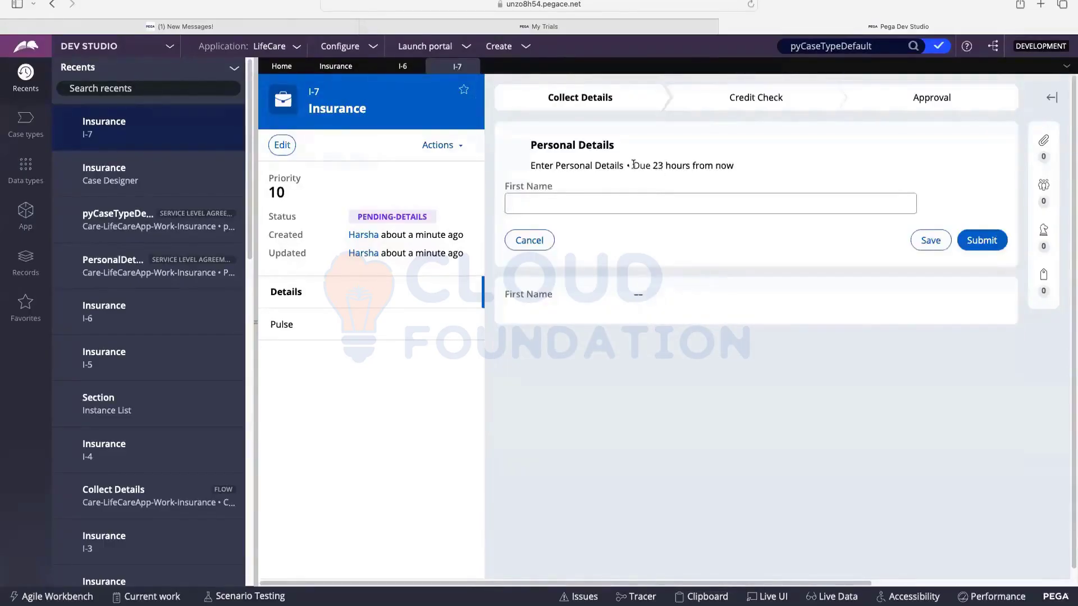
{"action": "left_click_drag", "start_coordinate": [633, 165], "coordinate": [729, 162]}
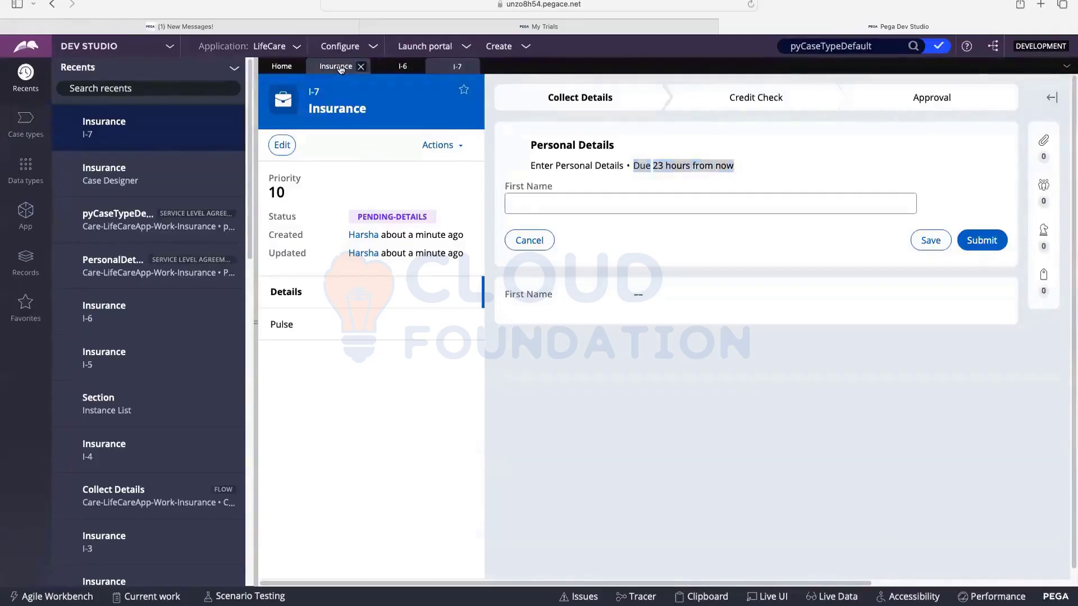
Save and run the Insurance case type to start a new case and check its Personal Details due time
{"action": "left_click", "coordinate": [340, 68]}
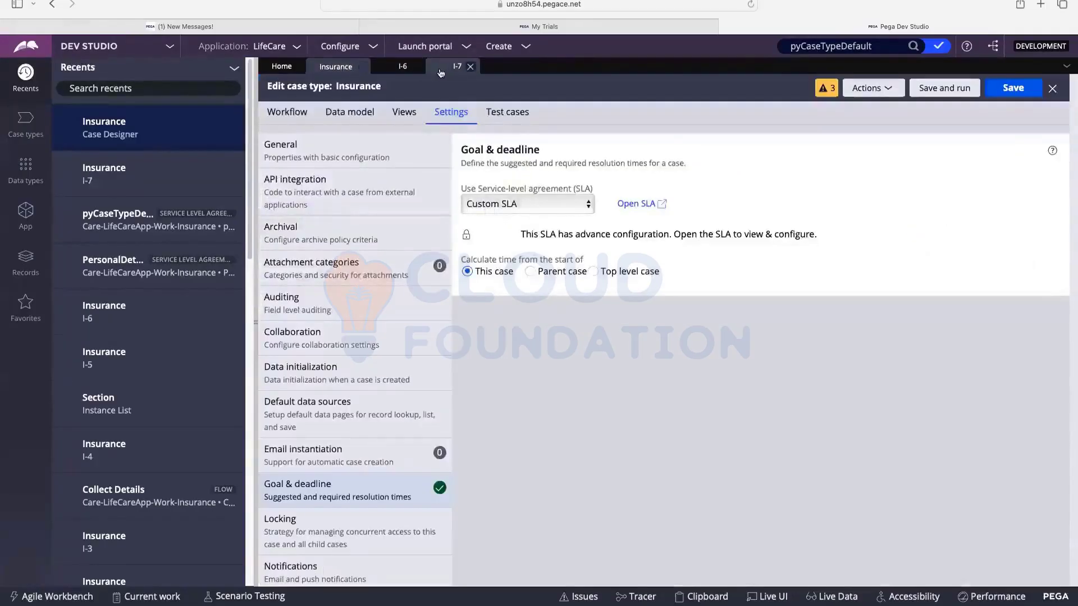
{"action": "left_click", "coordinate": [961, 91]}
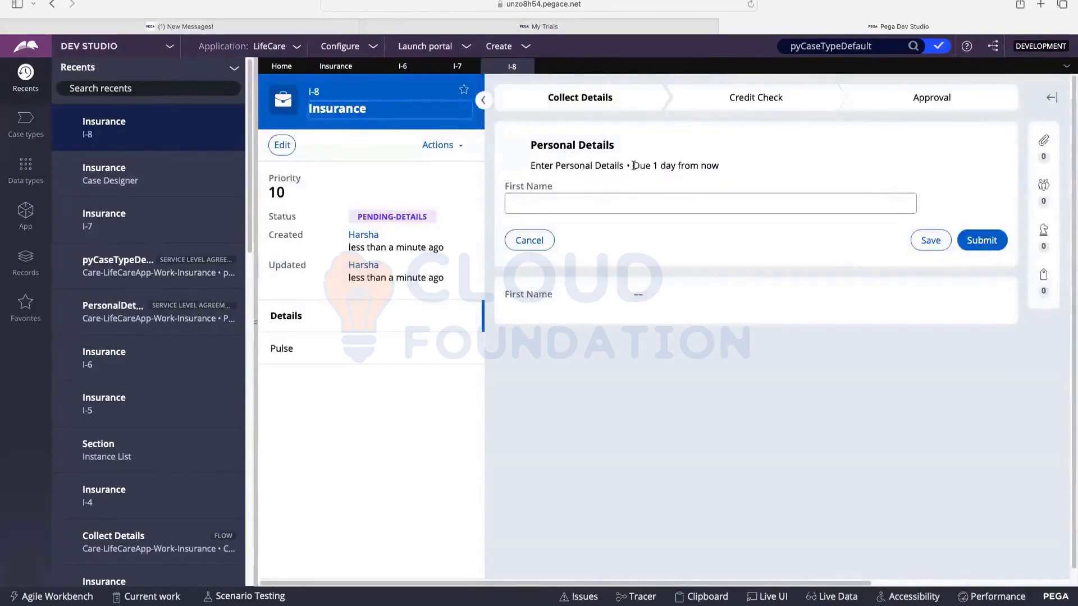
{"action": "left_click_drag", "start_coordinate": [633, 165], "coordinate": [720, 166]}
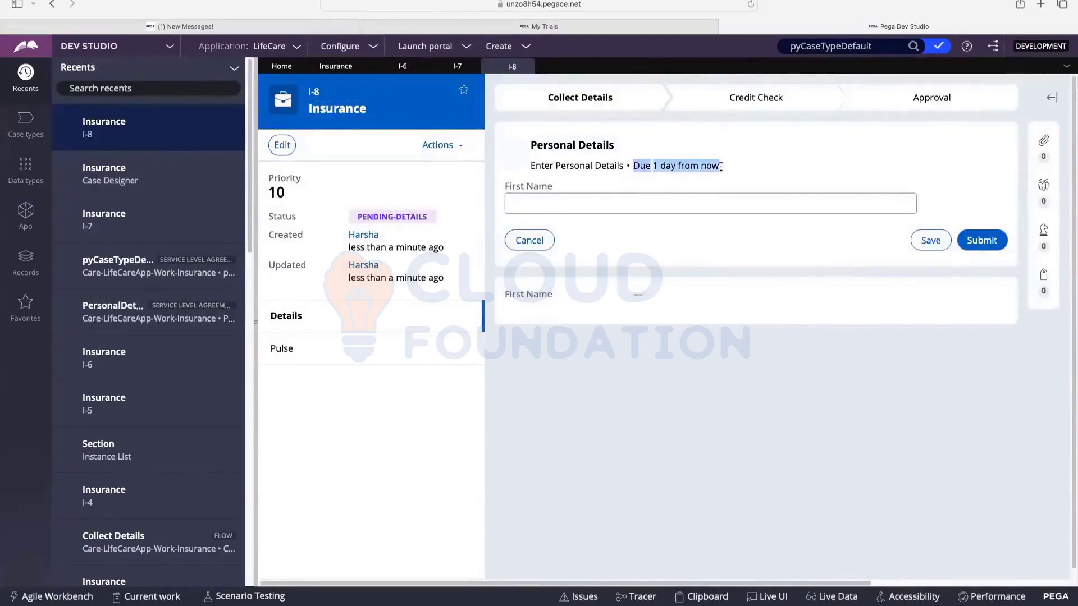
{"action": "left_click", "coordinate": [672, 166]}
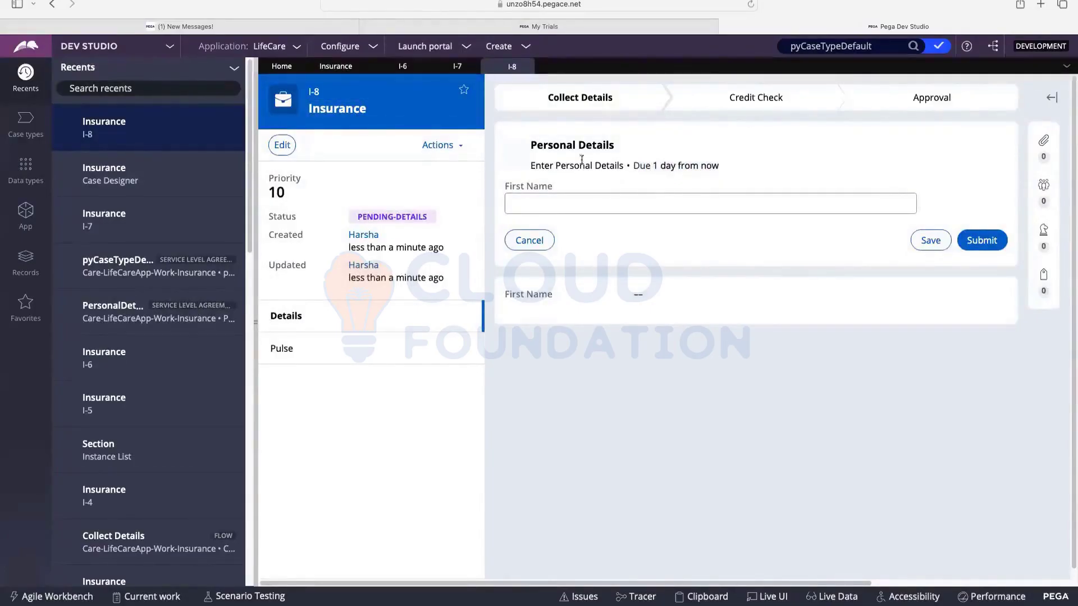
{"action": "left_click_drag", "start_coordinate": [531, 165], "coordinate": [536, 165]}
Open the PersonalDetails agreement from the Personal Details step in the Insurance workflow and review its goal interval
{"action": "left_click", "coordinate": [336, 67]}
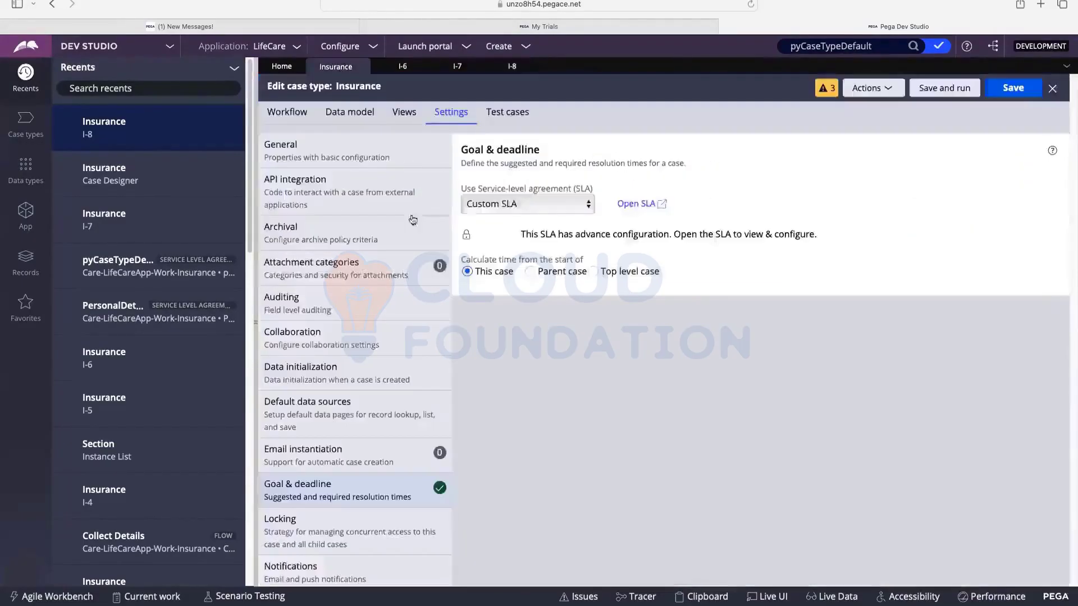
{"action": "left_click", "coordinate": [287, 112]}
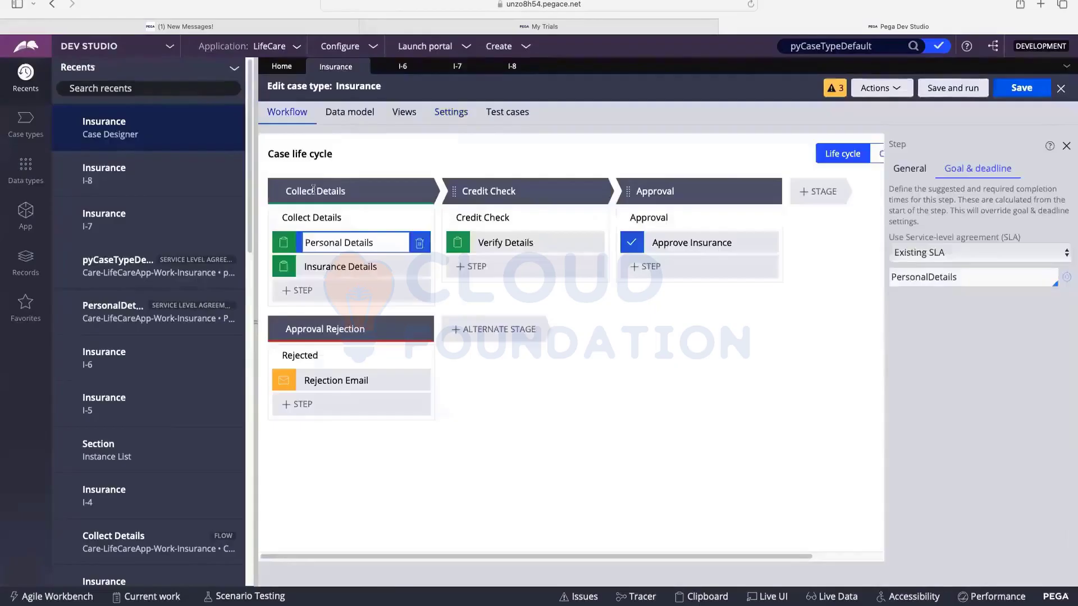
{"action": "left_click", "coordinate": [1069, 277]}
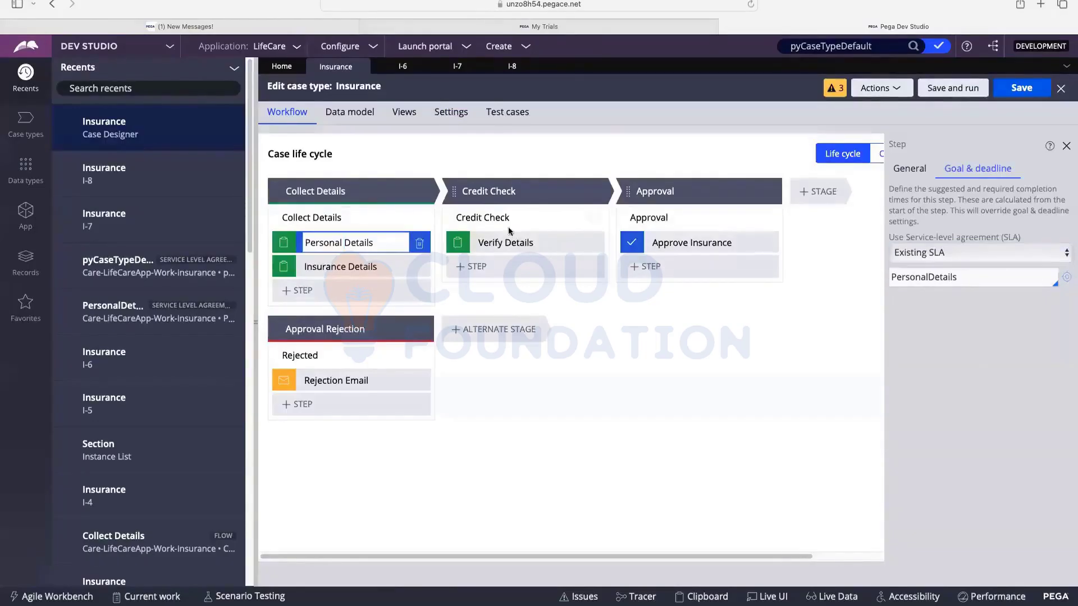
{"action": "scroll", "coordinate": [427, 278], "scroll_direction": "down", "scroll_amount": 3}
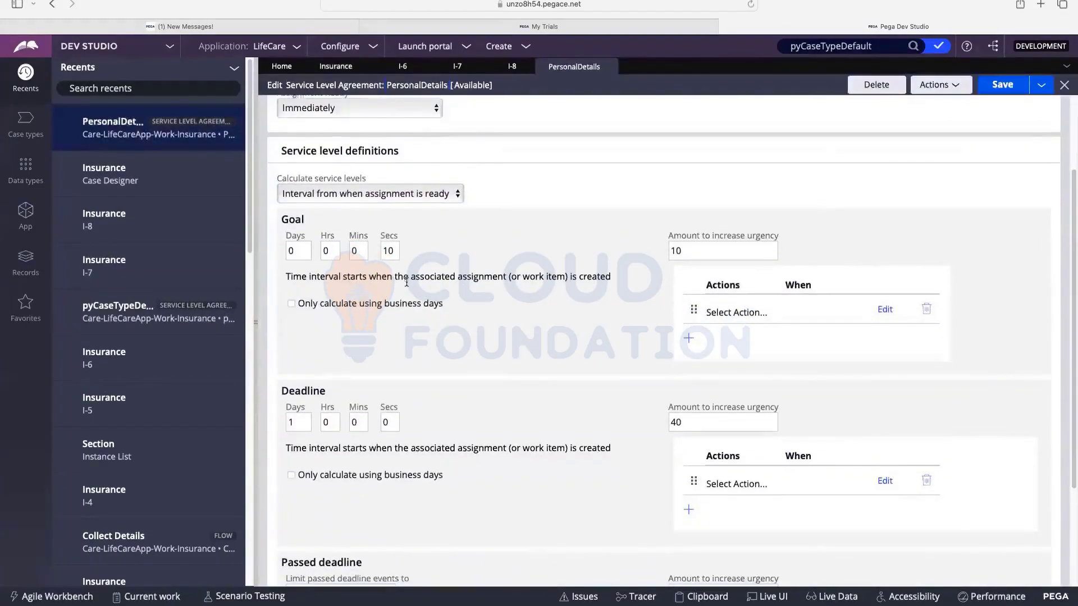
{"action": "left_click", "coordinate": [386, 245]}
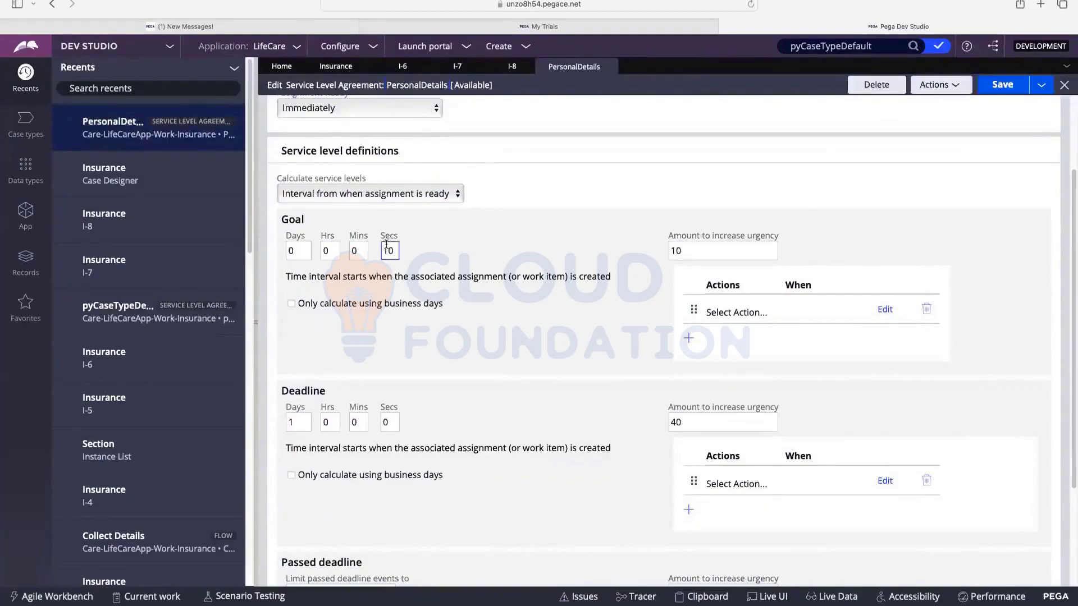
{"action": "left_click", "coordinate": [474, 224]}
Compare the due time of case I-8 with the PersonalDetails agreement's intervals, and close the agreement record
{"action": "left_click", "coordinate": [528, 68]}
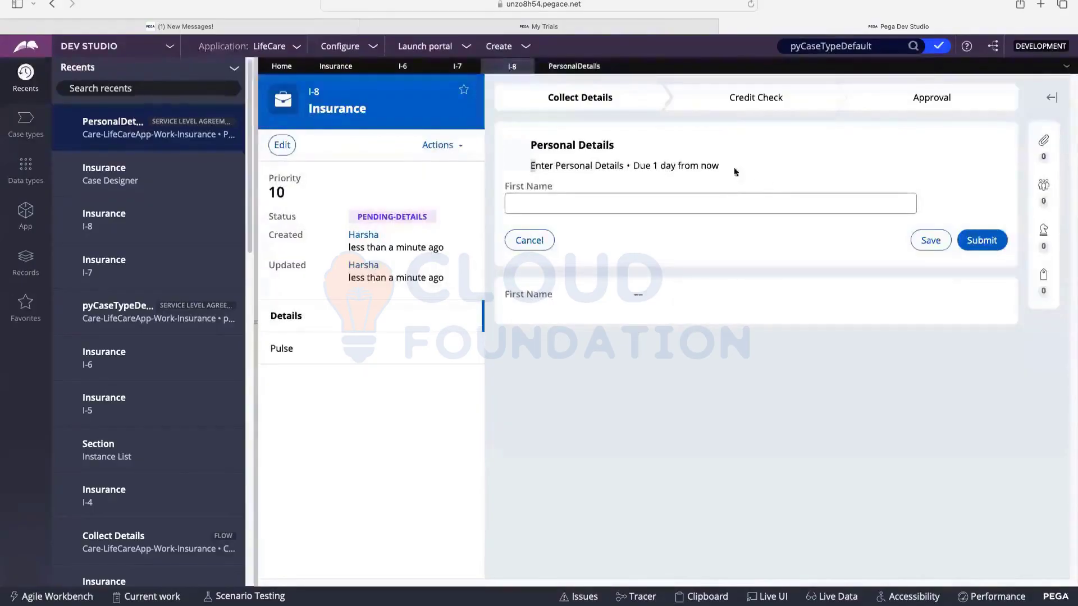
{"action": "left_click_drag", "start_coordinate": [735, 172], "coordinate": [631, 109]}
{"action": "left_click", "coordinate": [607, 66]}
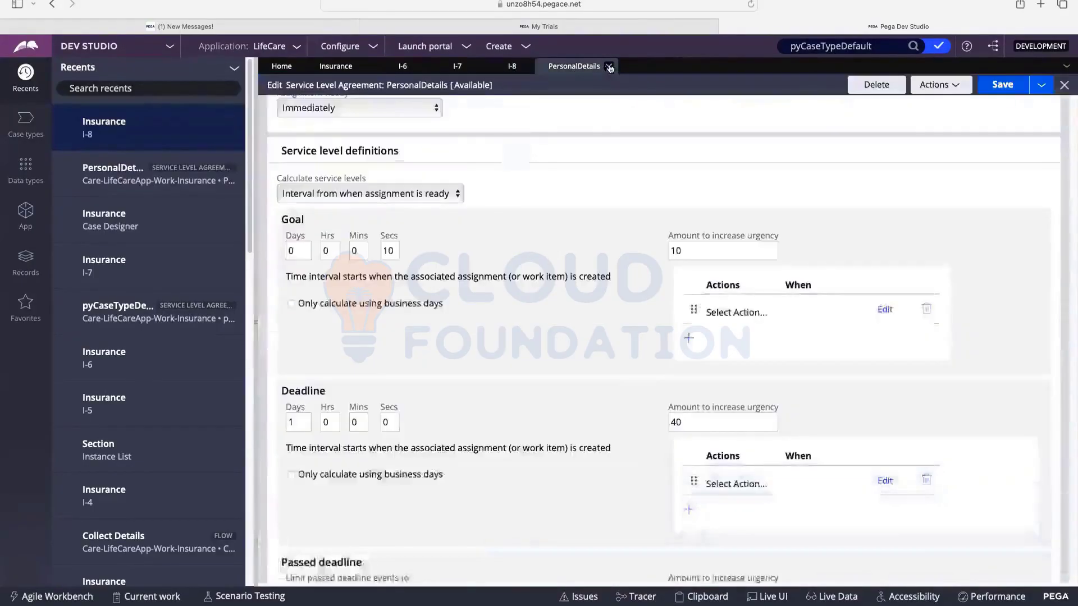
{"action": "left_click", "coordinate": [609, 67]}
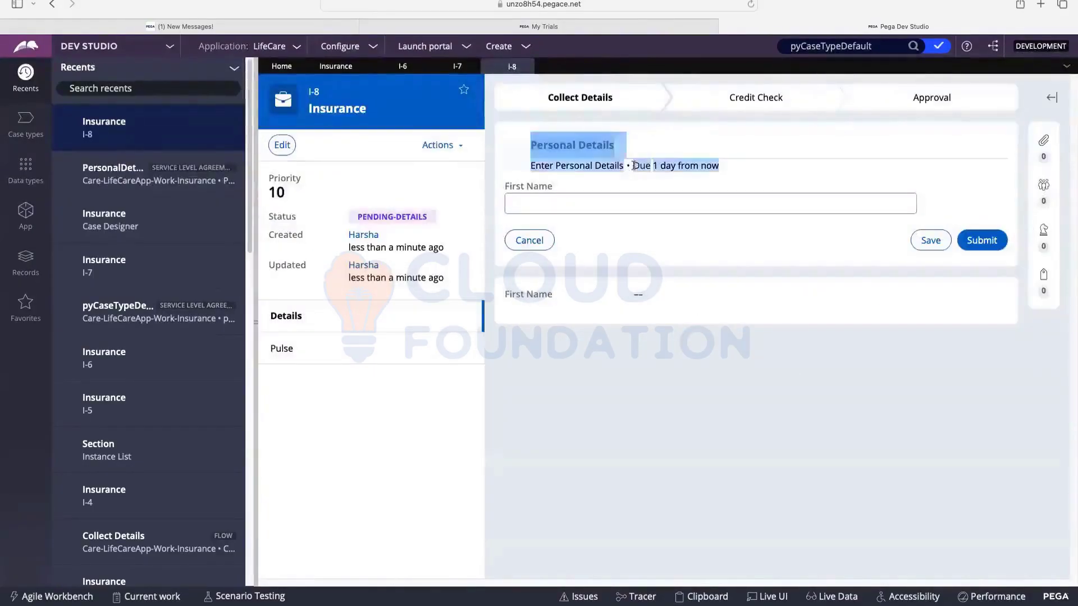
{"action": "left_click_drag", "start_coordinate": [634, 166], "coordinate": [718, 165]}
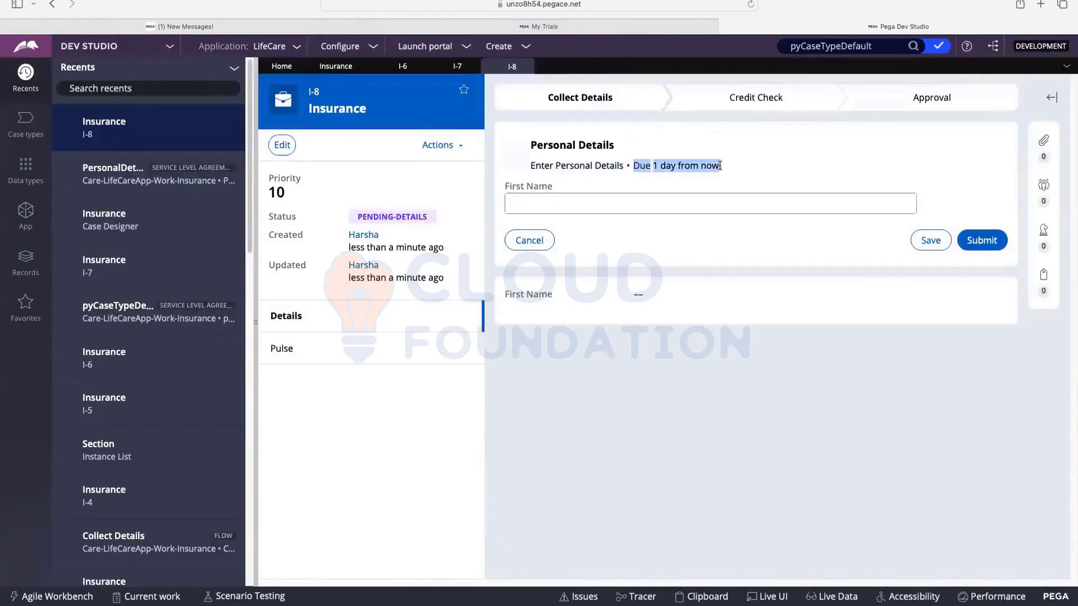
Close the open Insurance cases I-8, I-7 and I-6, leaving the case type open
{"action": "left_click", "coordinate": [526, 66]}
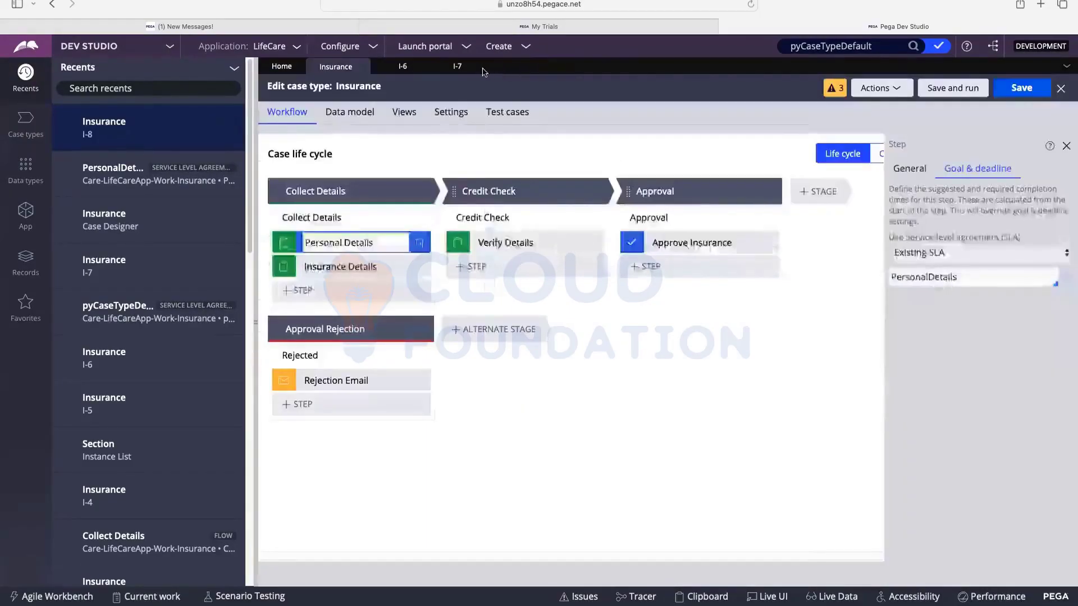
{"action": "left_click", "coordinate": [470, 66]}
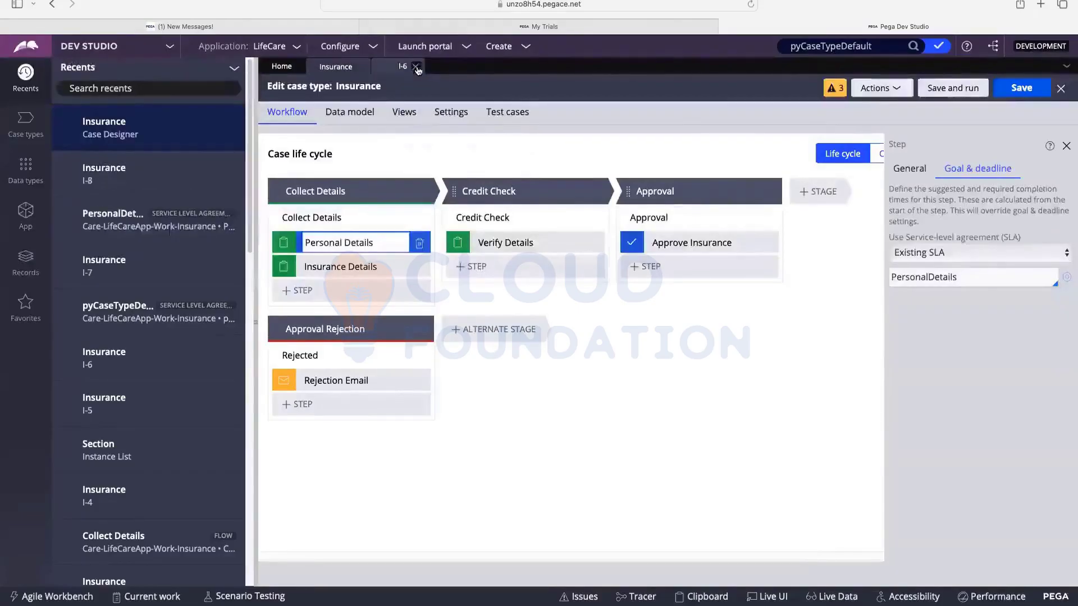
{"action": "left_click", "coordinate": [416, 67]}
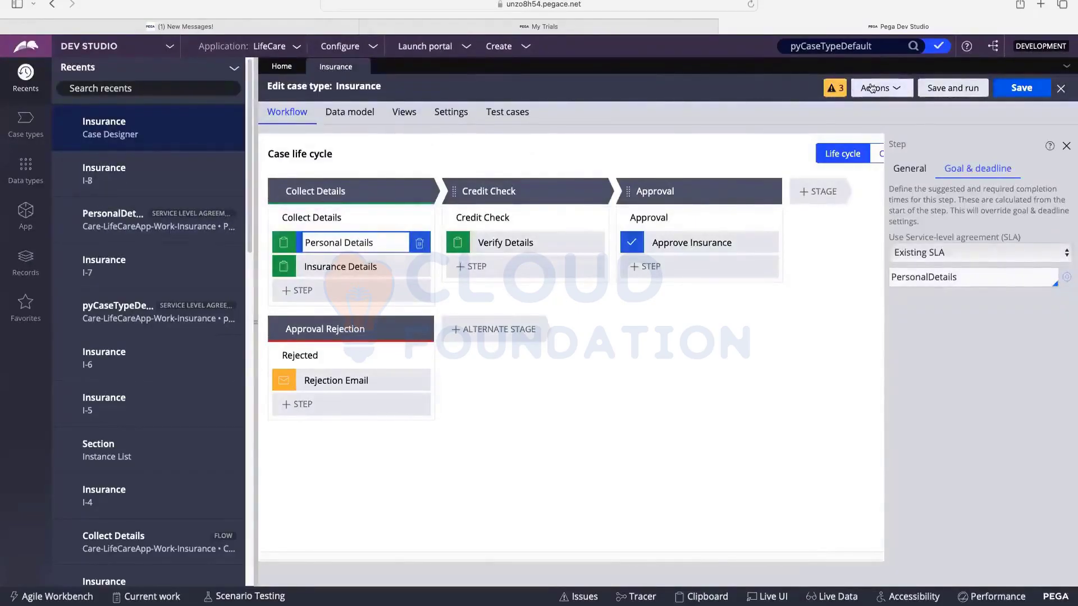
Refresh the Insurance case type and save it
{"action": "left_click", "coordinate": [872, 88]}
{"action": "left_click", "coordinate": [857, 140]}
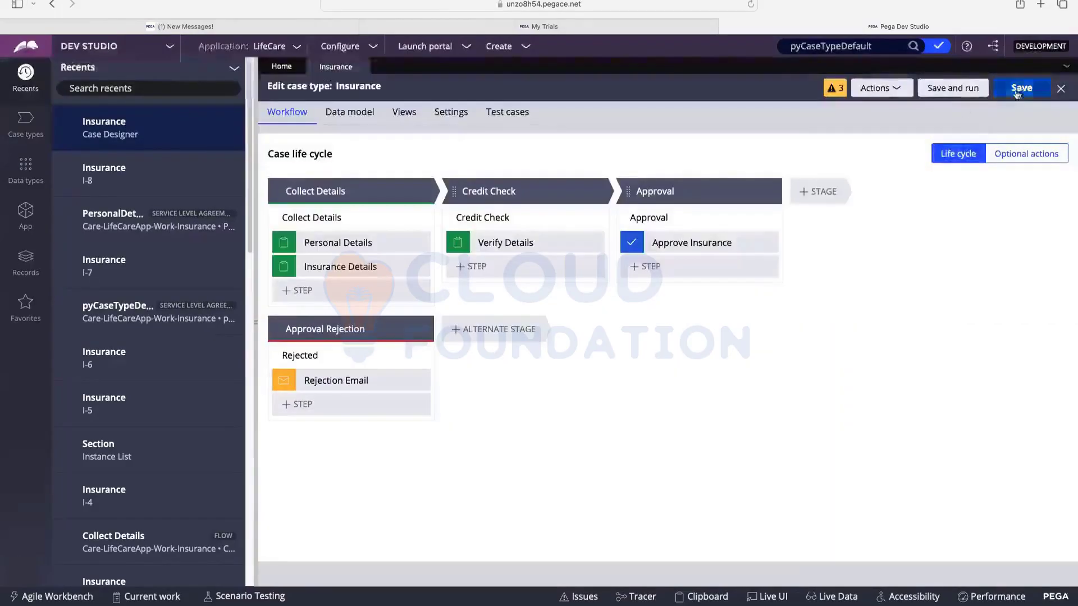
{"action": "left_click", "coordinate": [1017, 92]}
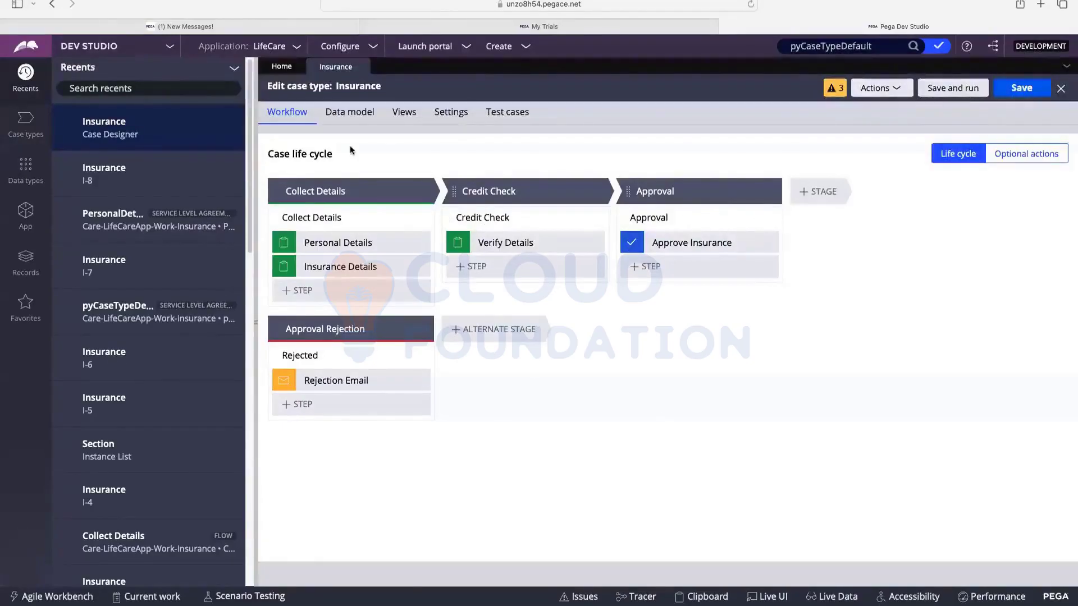
Return to the Insurance case type's workflow and browse the Security rule types in the Records explorer
{"action": "key", "text": "ctrl+Up"}
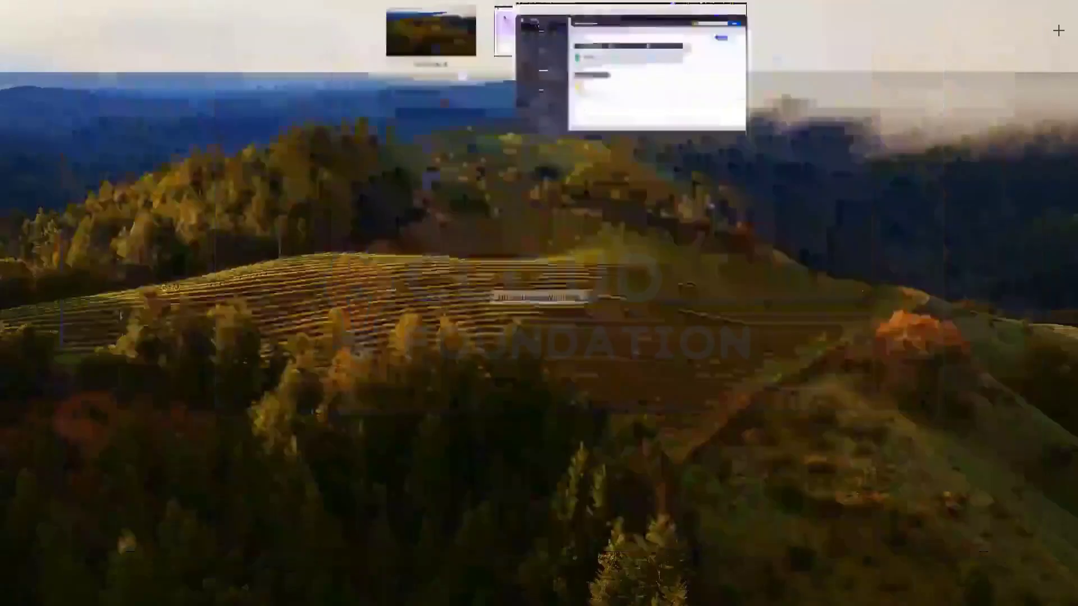
{"action": "key", "text": "ctrl+Left"}
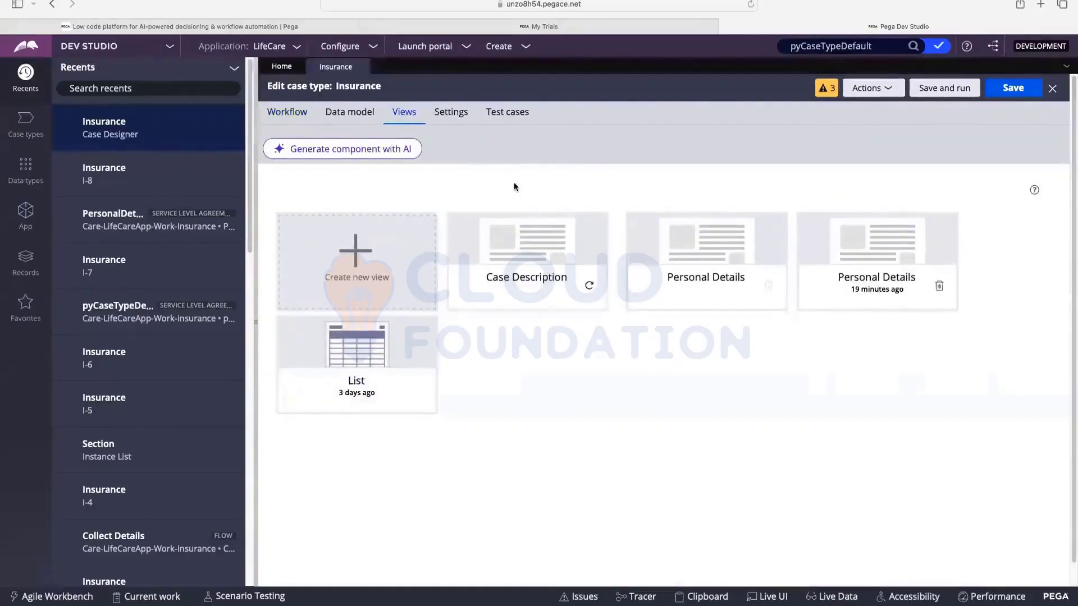
{"action": "left_click", "coordinate": [287, 112]}
{"action": "left_click", "coordinate": [32, 266]}
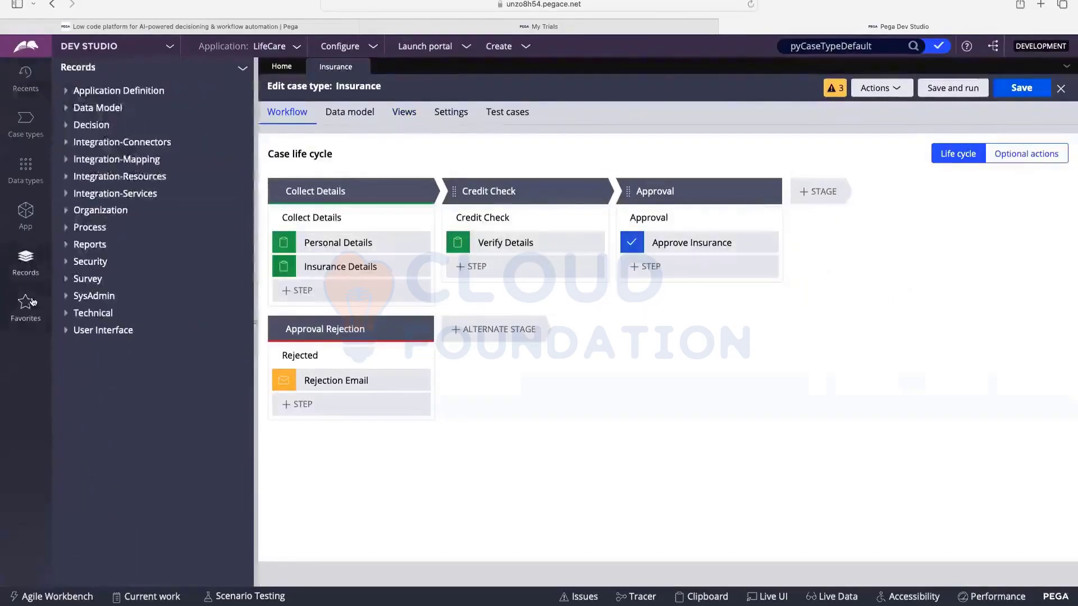
{"action": "left_click", "coordinate": [68, 264]}
{"action": "scroll", "coordinate": [143, 277], "scroll_direction": "down", "scroll_amount": 5}
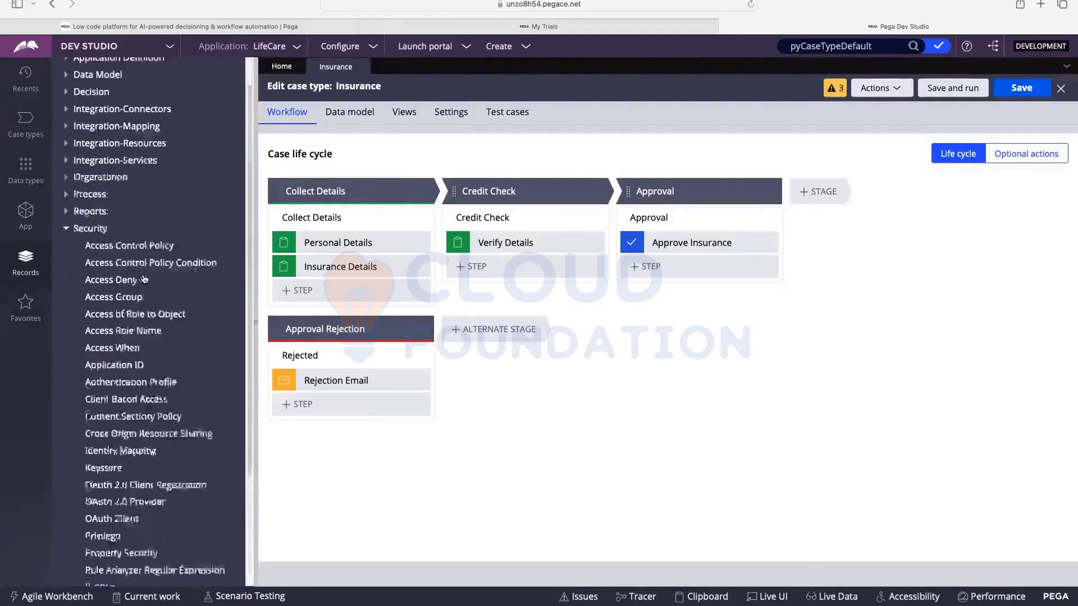
{"action": "scroll", "coordinate": [143, 277], "scroll_direction": "up", "scroll_amount": 5}
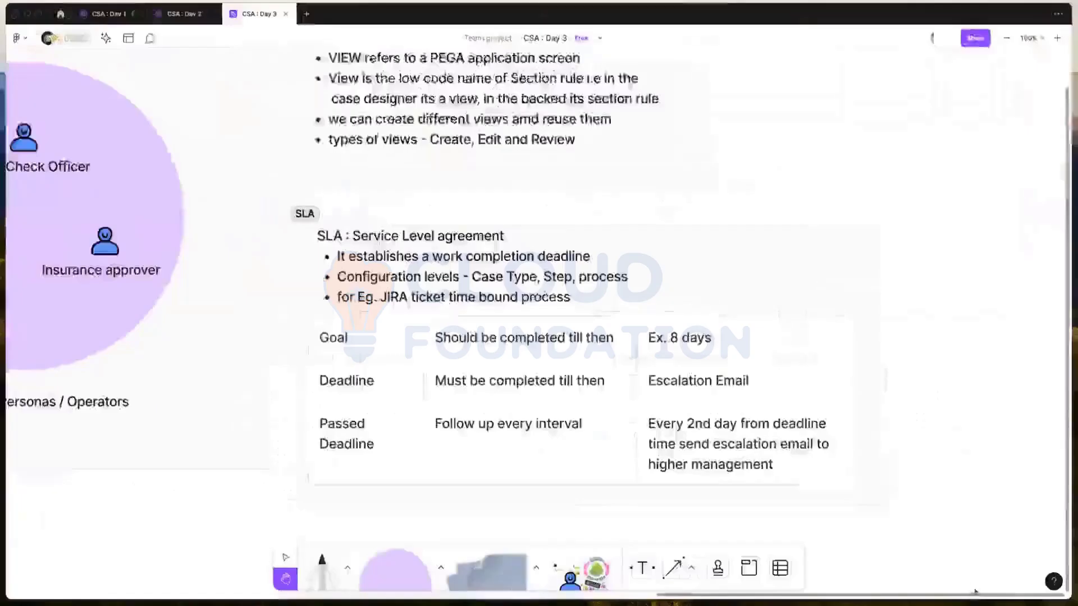
Switch to the CSA : Day 3 FigJam board and review the Day 3 topic list, case life cycle, personas and SLA notes
{"action": "scroll", "coordinate": [539, 325], "scroll_direction": "left", "scroll_amount": 10}
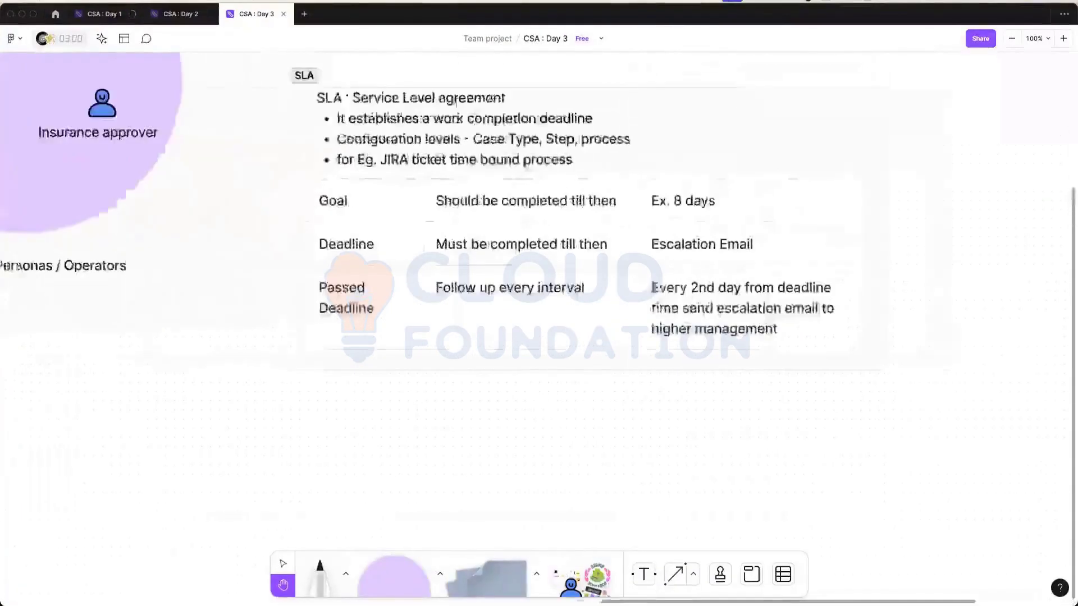
{"action": "scroll", "coordinate": [297, 342], "scroll_direction": "left", "scroll_amount": 15}
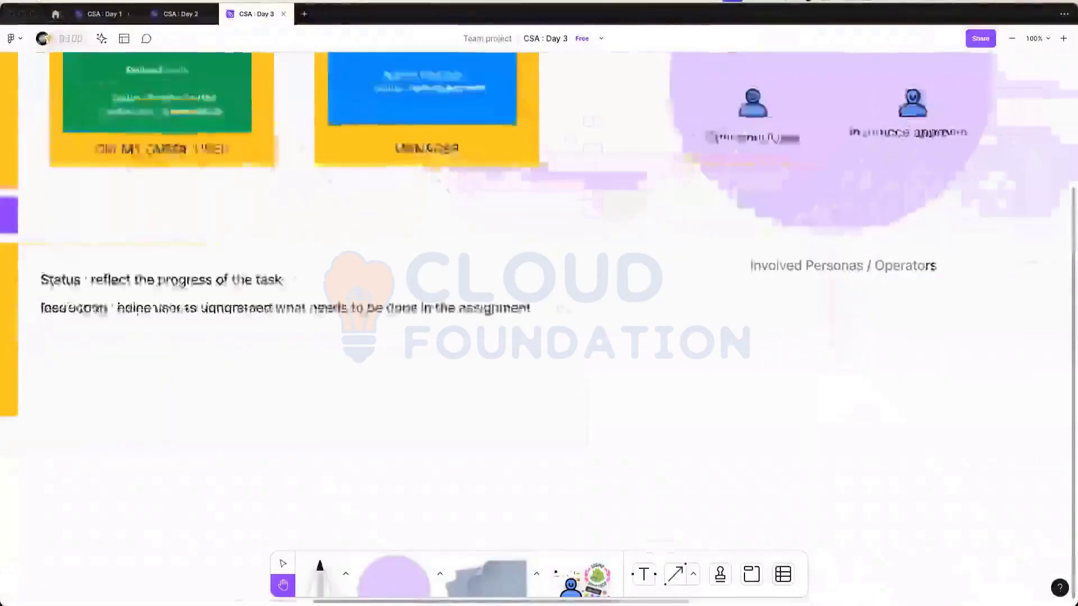
{"action": "scroll", "coordinate": [297, 342], "scroll_direction": "right", "scroll_amount": 8}
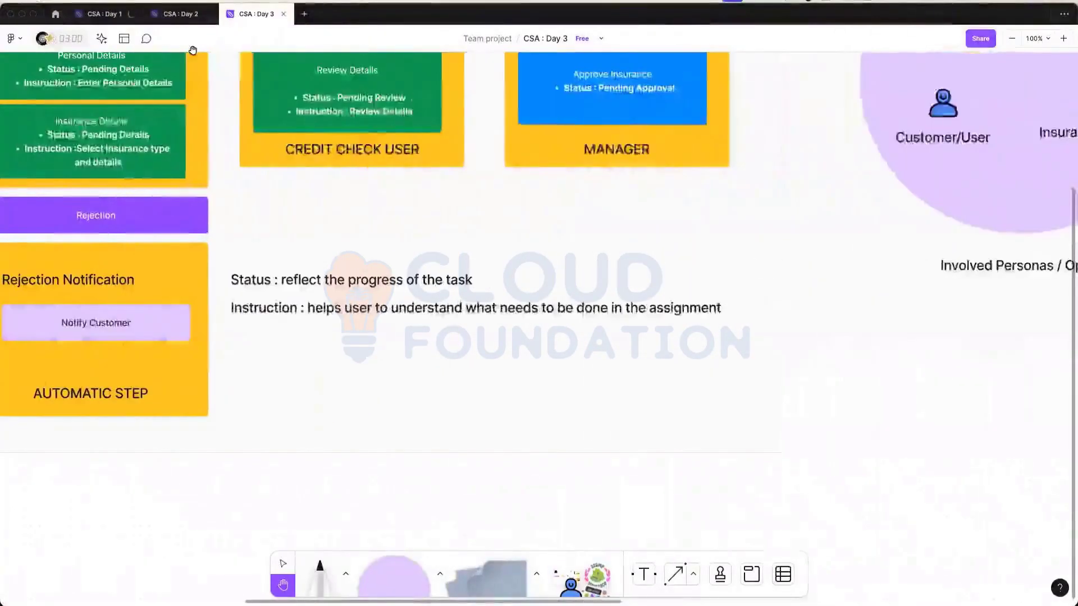
{"action": "scroll", "coordinate": [414, 202], "scroll_direction": "left", "scroll_amount": 12}
{"action": "scroll", "coordinate": [505, 456], "scroll_direction": "left", "scroll_amount": 10}
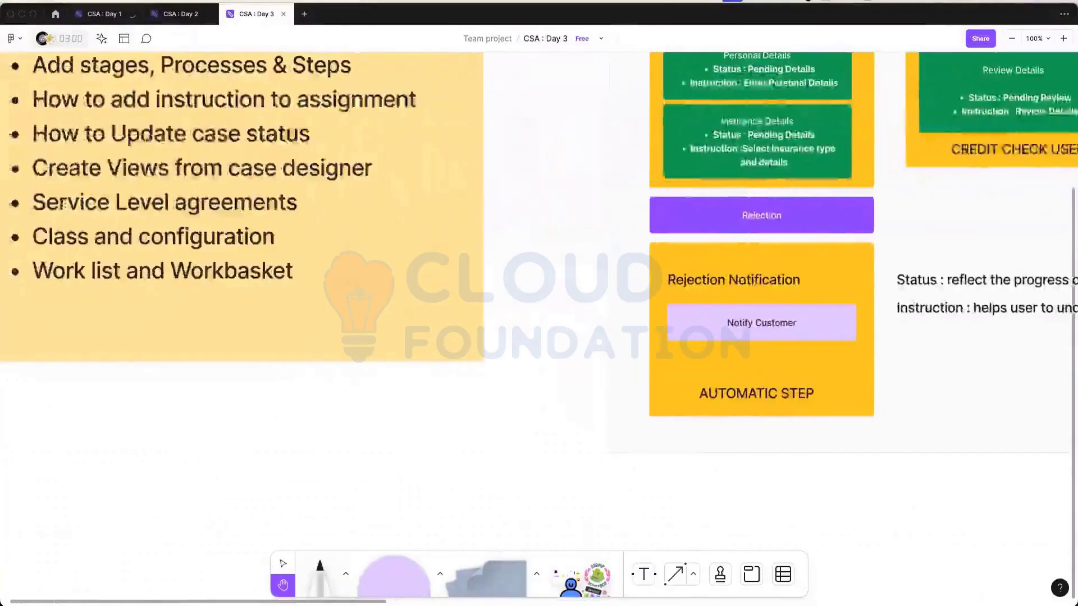
{"action": "scroll", "coordinate": [505, 457], "scroll_direction": "up", "scroll_amount": 3}
{"action": "scroll", "coordinate": [857, 576], "scroll_direction": "right", "scroll_amount": 15}
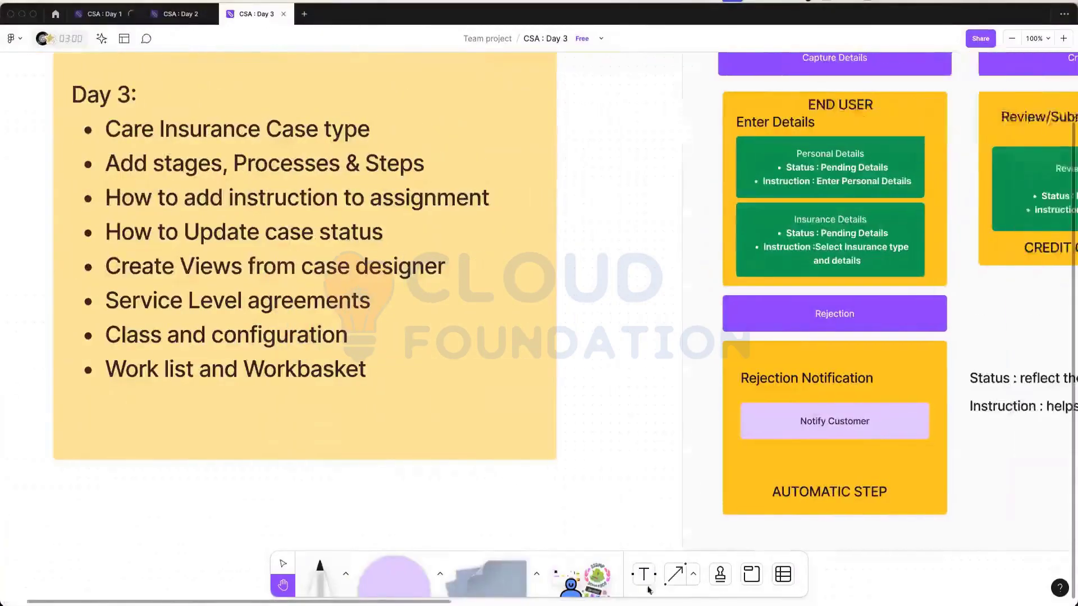
{"action": "scroll", "coordinate": [688, 223], "scroll_direction": "right", "scroll_amount": 15}
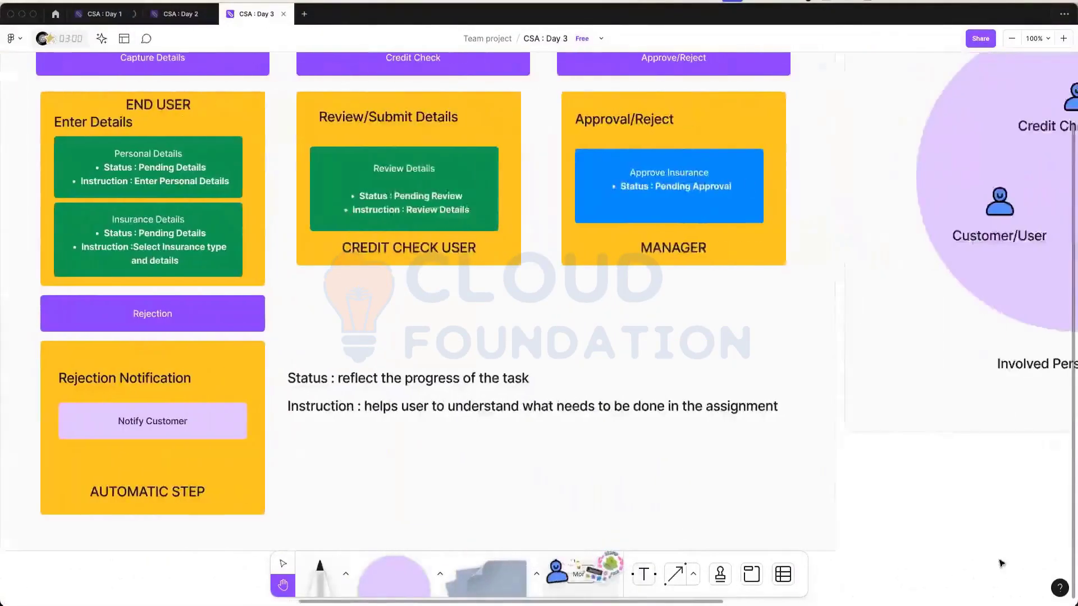
{"action": "scroll", "coordinate": [539, 303], "scroll_direction": "right", "scroll_amount": 15}
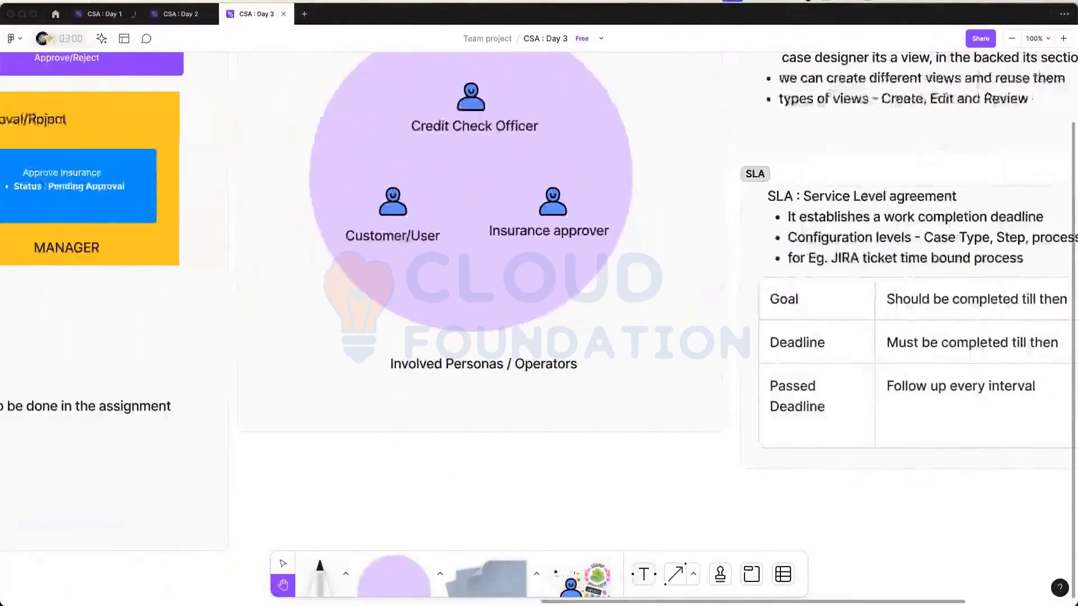
Start a text block in the empty area below the Involved Personas / Operators section with "class Car" and an opening brace beneath
{"action": "scroll", "coordinate": [503, 303], "scroll_direction": "down", "scroll_amount": 5}
{"action": "scroll", "coordinate": [503, 303], "scroll_direction": "left", "scroll_amount": 10}
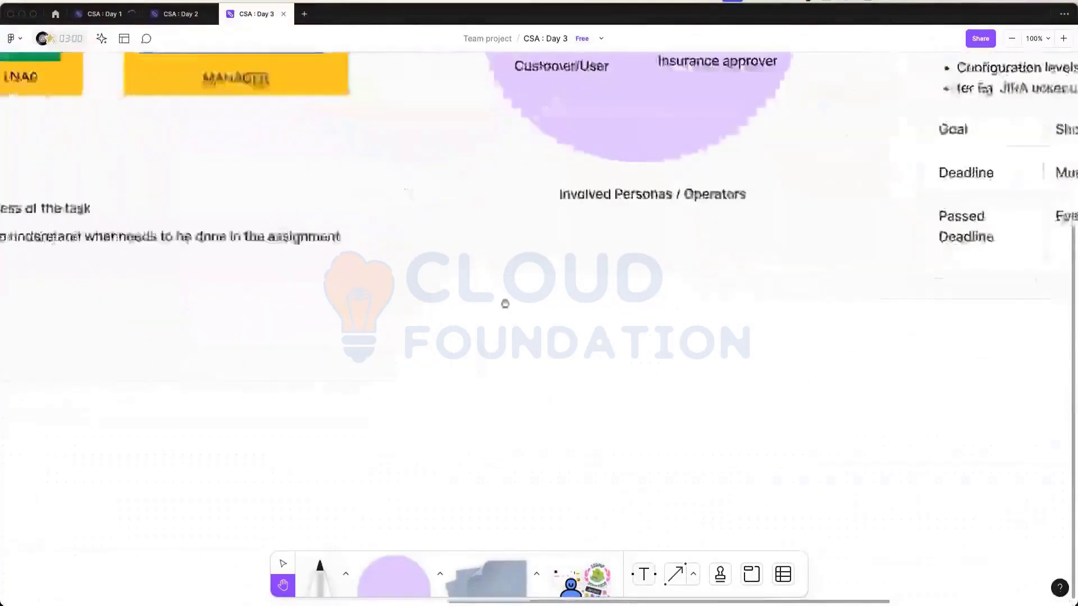
{"action": "left_click", "coordinate": [287, 559]}
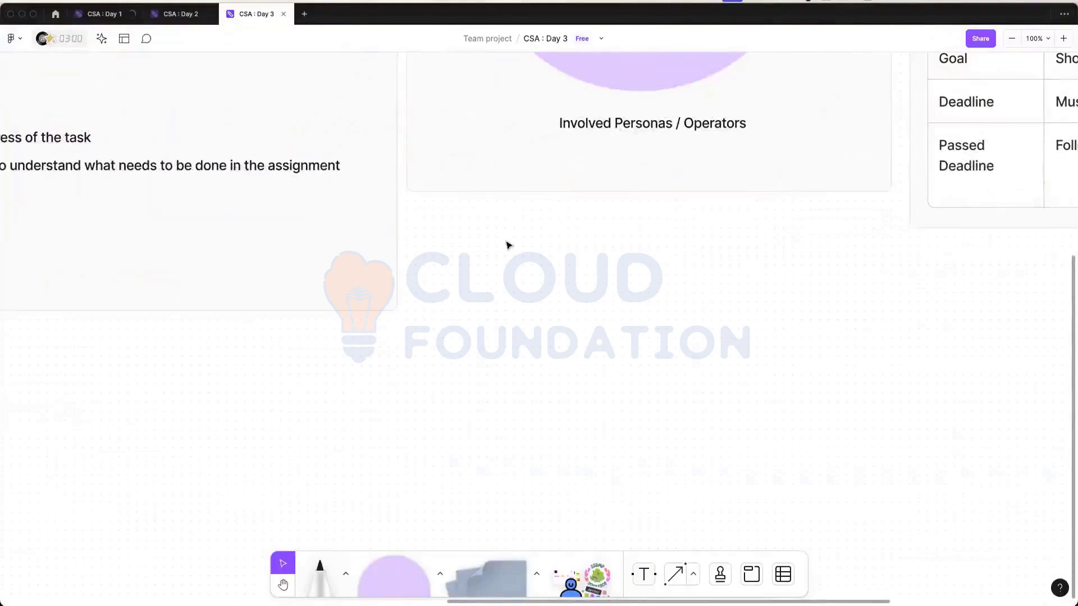
{"action": "left_click", "coordinate": [644, 574]}
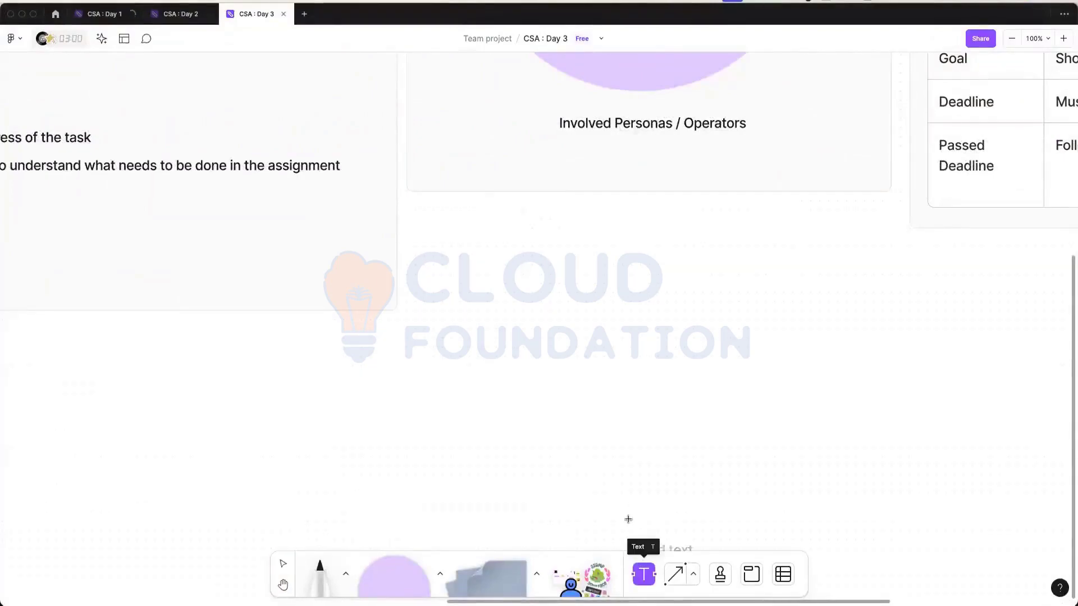
{"action": "left_click", "coordinate": [479, 242]}
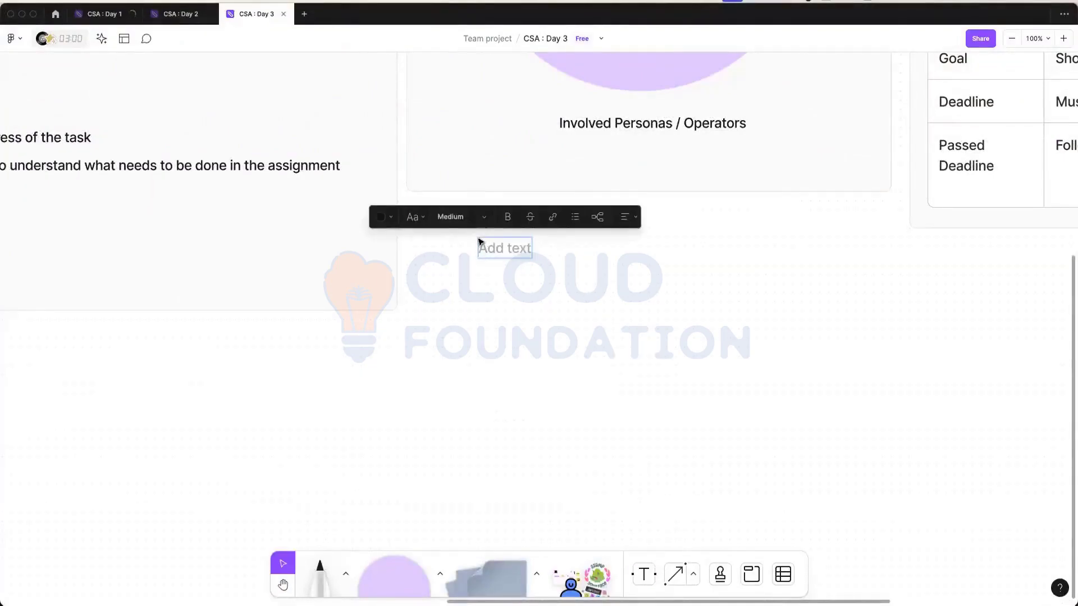
{"action": "type", "text": "class"}
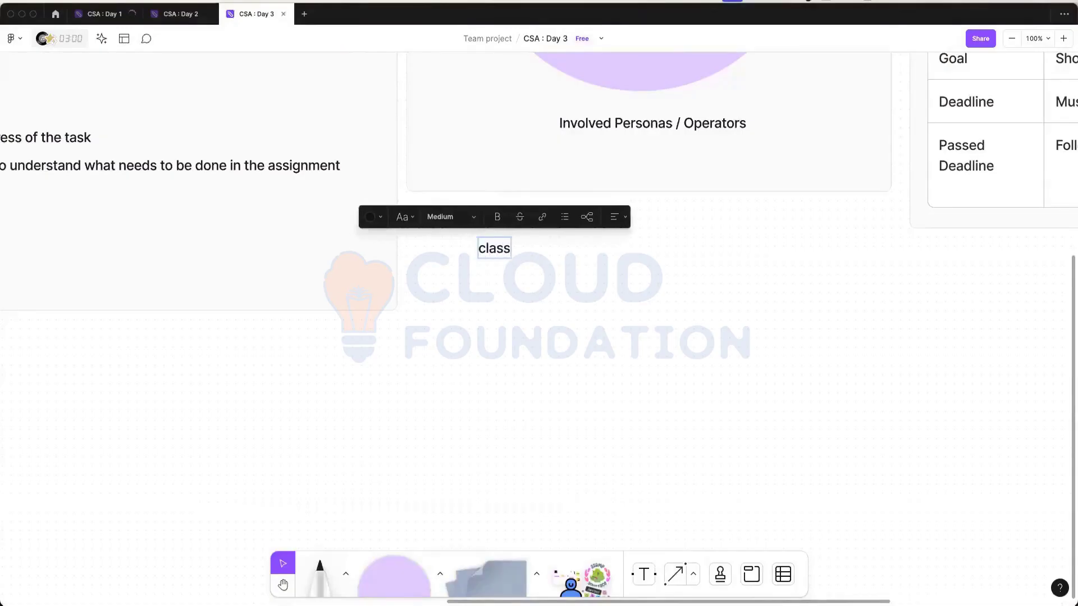
{"action": "type", "text": " Car"}
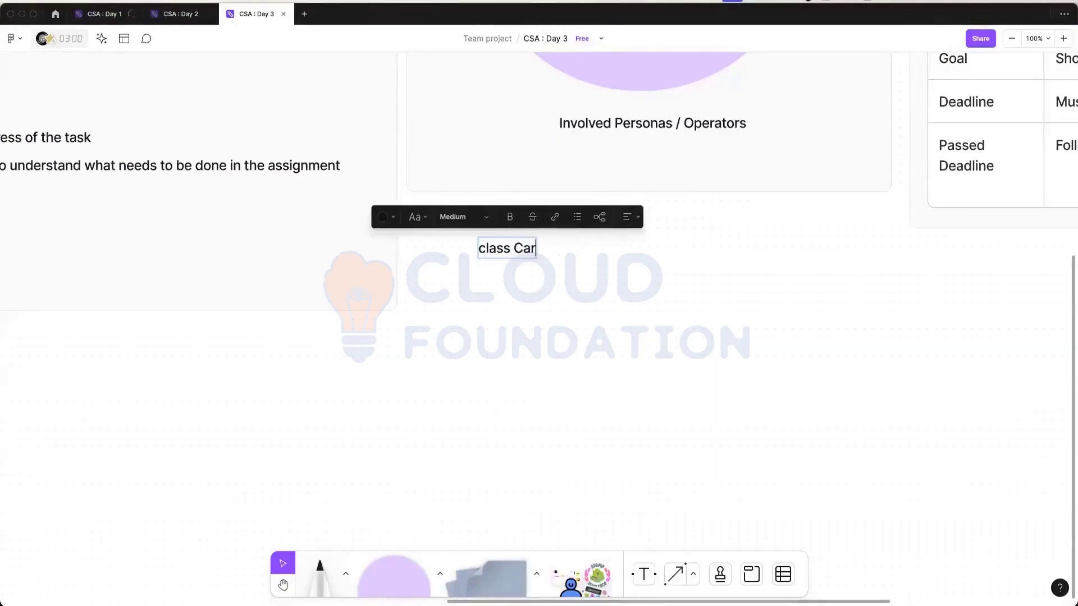
{"action": "key", "text": "Return"}
{"action": "type", "text": "{"}
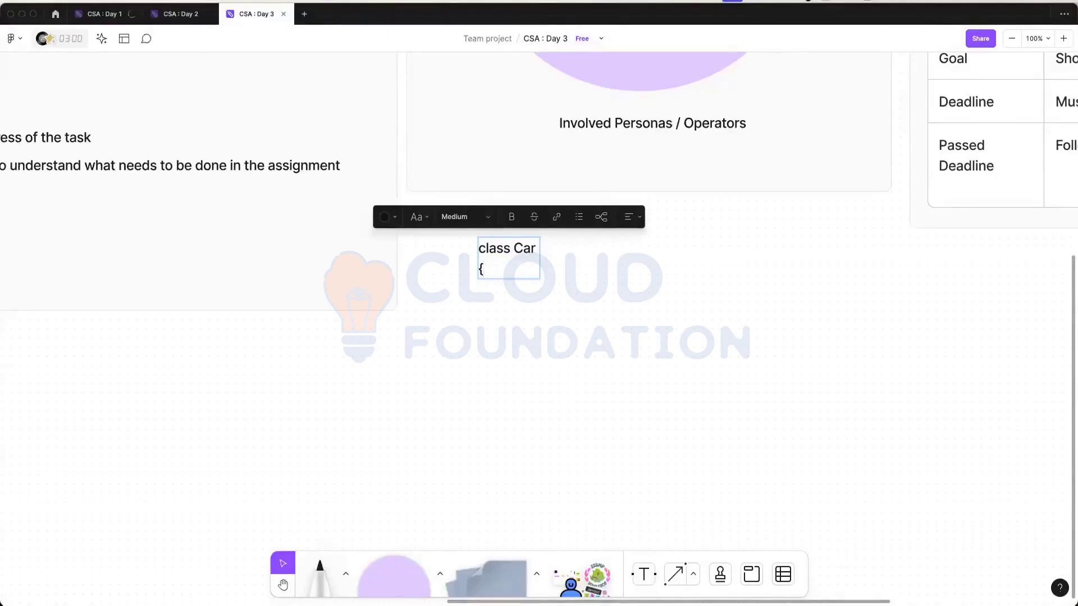
Add "String Model;" as the first field inside the Car class, without a leading dot
{"action": "key", "text": "Return"}
{"action": "type", "text": "S"}
{"action": "key", "text": "BackSpace"}
{"action": "type", "text": ". String"}
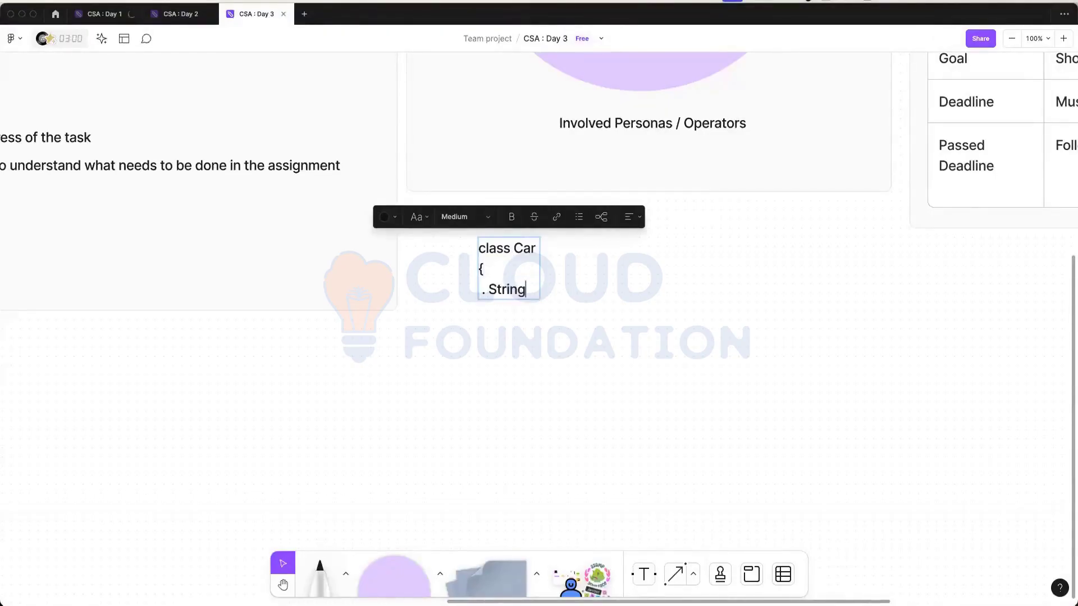
{"action": "type", "text": " Model"}
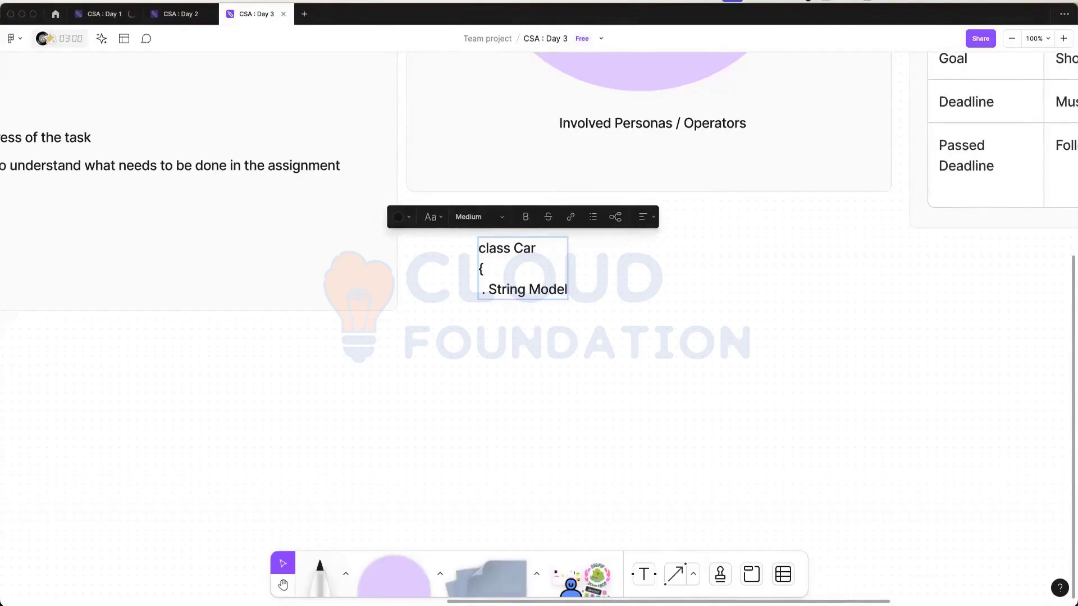
{"action": "type", "text": ";"}
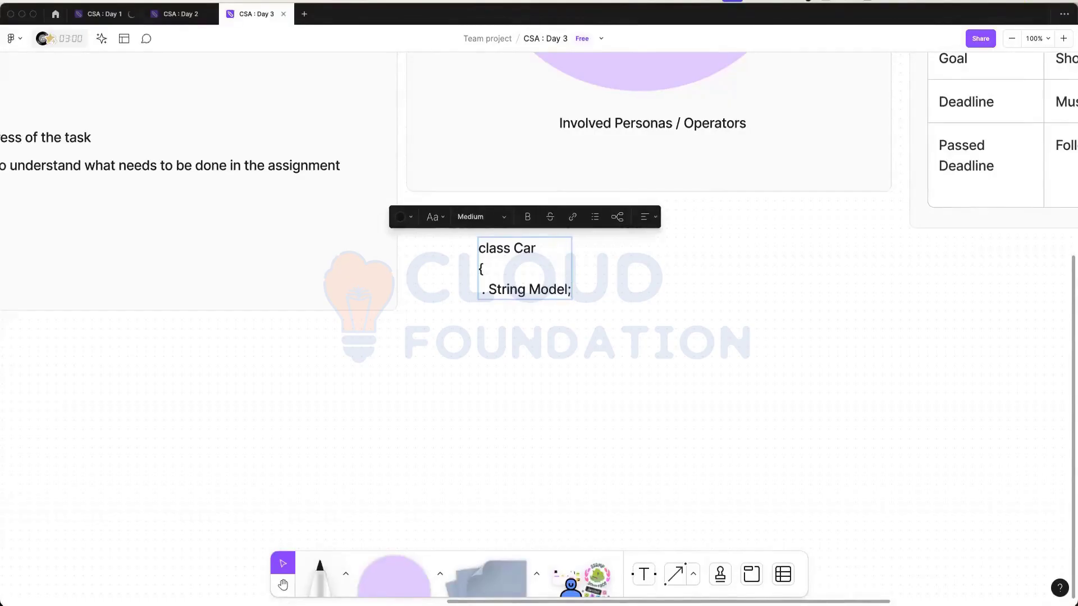
{"action": "key", "text": "BackSpace"}
{"action": "key", "text": "BackSpace"}
{"action": "key", "text": "BackSpace"}
{"action": "key", "text": "BackSpace"}
{"action": "key", "text": "BackSpace"}
{"action": "key", "text": "BackSpace"}
{"action": "key", "text": "BackSpace"}
{"action": "key", "text": "BackSpace"}
{"action": "key", "text": "BackSpace"}
{"action": "key", "text": "BackSpace"}
{"action": "key", "text": "BackSpace"}
{"action": "key", "text": "BackSpace"}
{"action": "key", "text": "BackSpace"}
{"action": "key", "text": "BackSpace"}
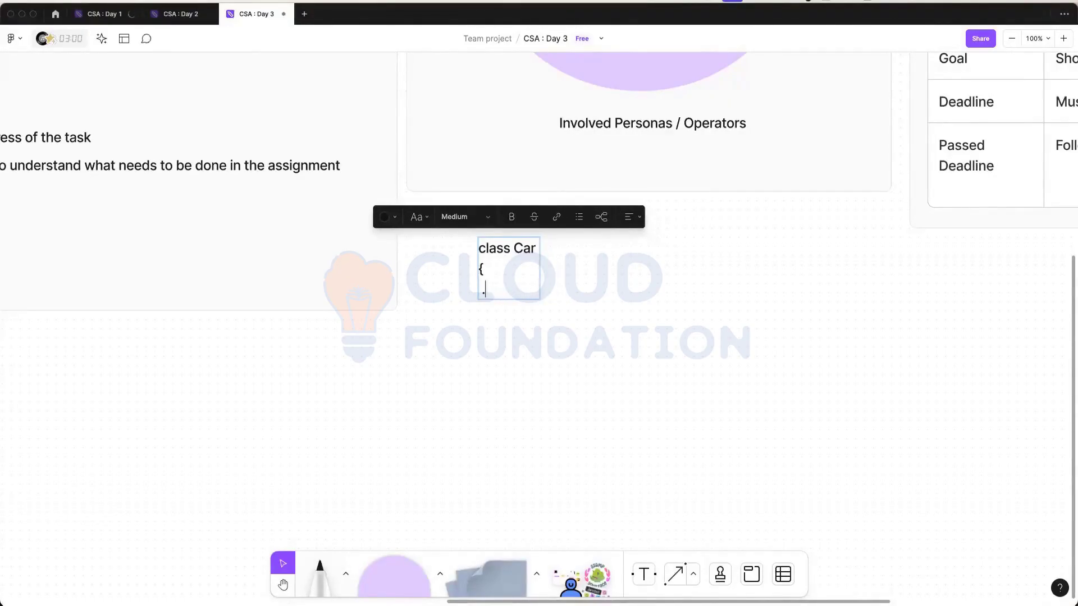
{"action": "type", "text": "String Model;"}
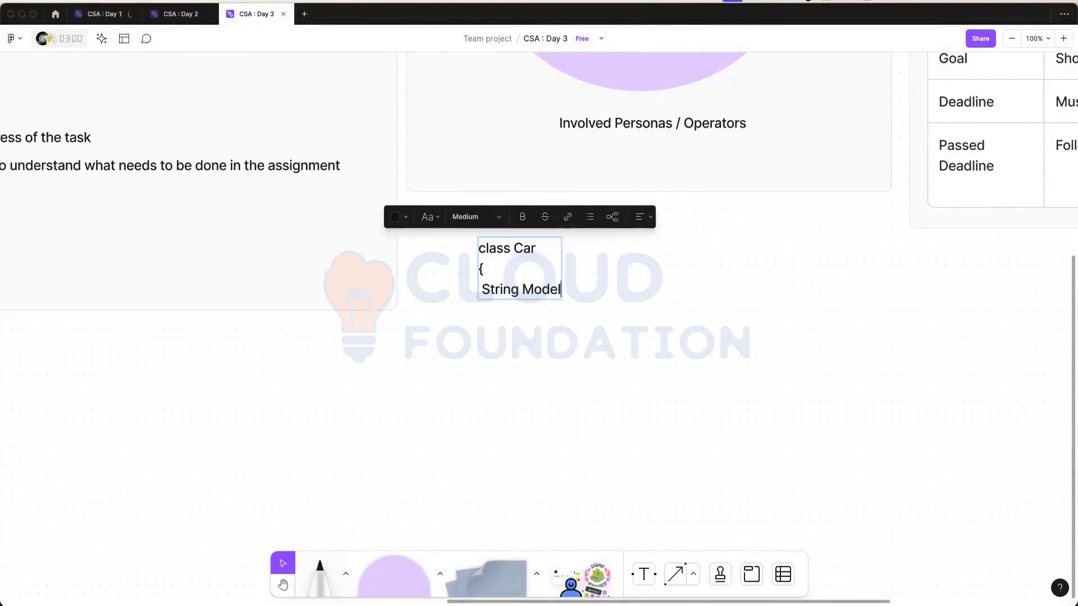
Add the field "String Type;" and the method header "Public voi brake()" on the following lines of the Car class
{"action": "key", "text": "Return"}
{"action": "type", "text": "S"}
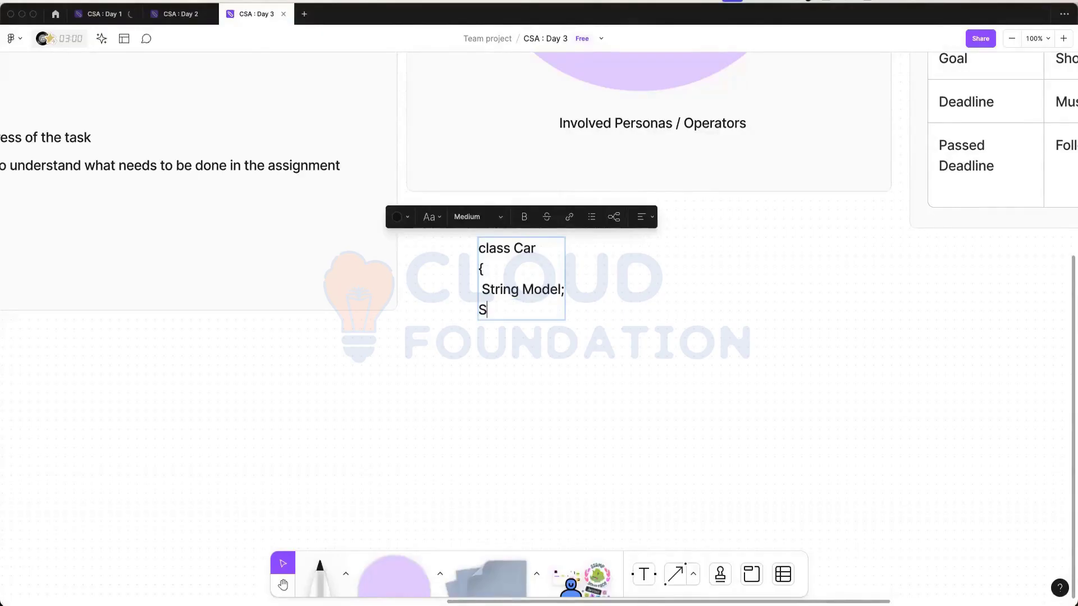
{"action": "type", "text": "tring Type;"}
{"action": "key", "text": "Return"}
{"action": "type", "text": "Pub;"}
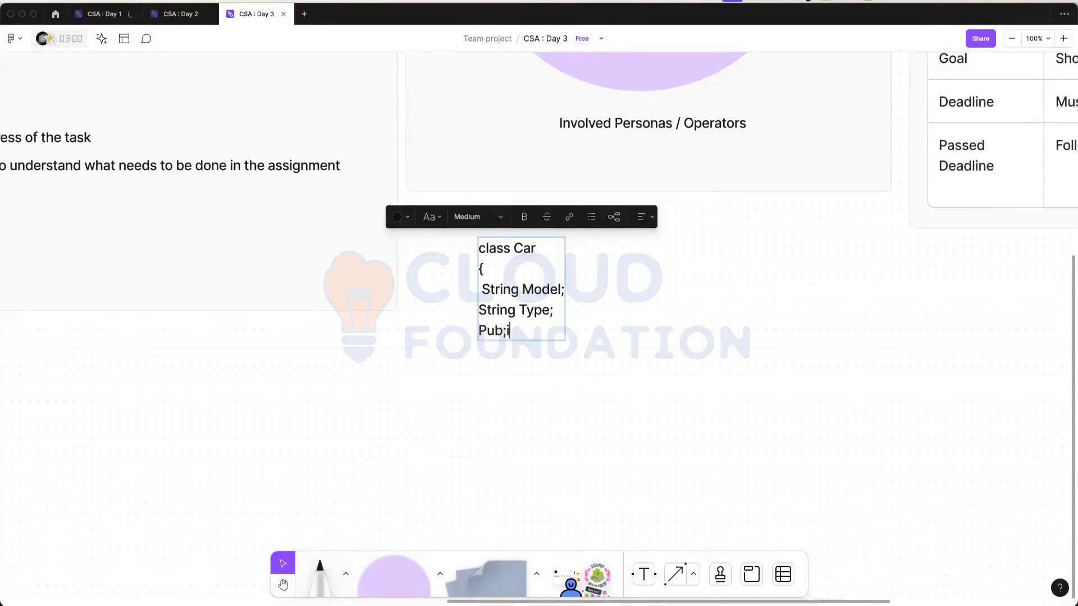
{"action": "type", "text": "ic voi brake90"}
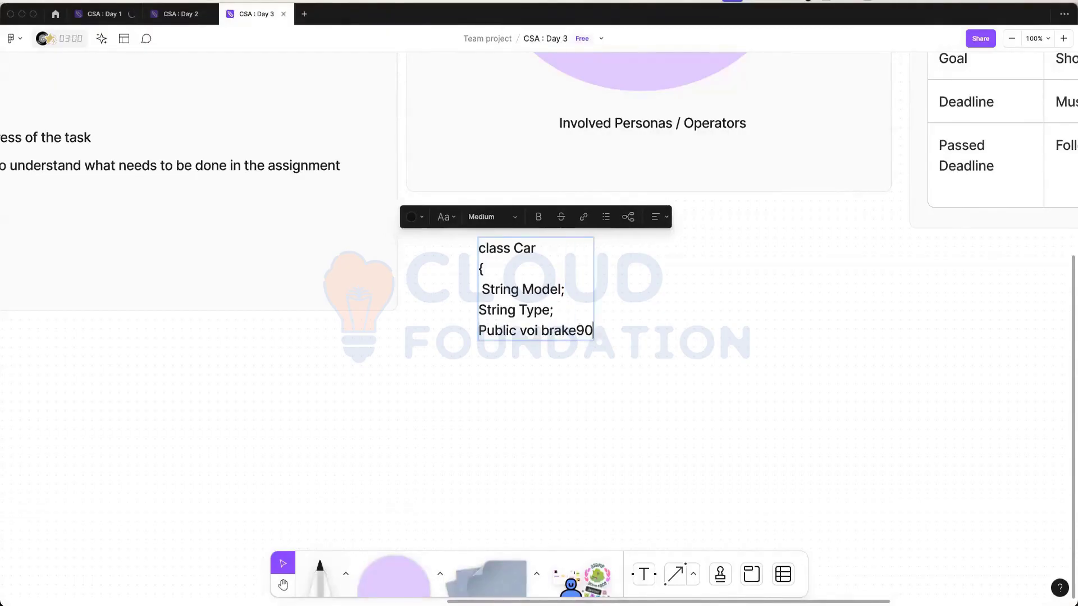
{"action": "key", "text": "BackSpace"}
{"action": "key", "text": "BackSpace"}
{"action": "type", "text": "()"}
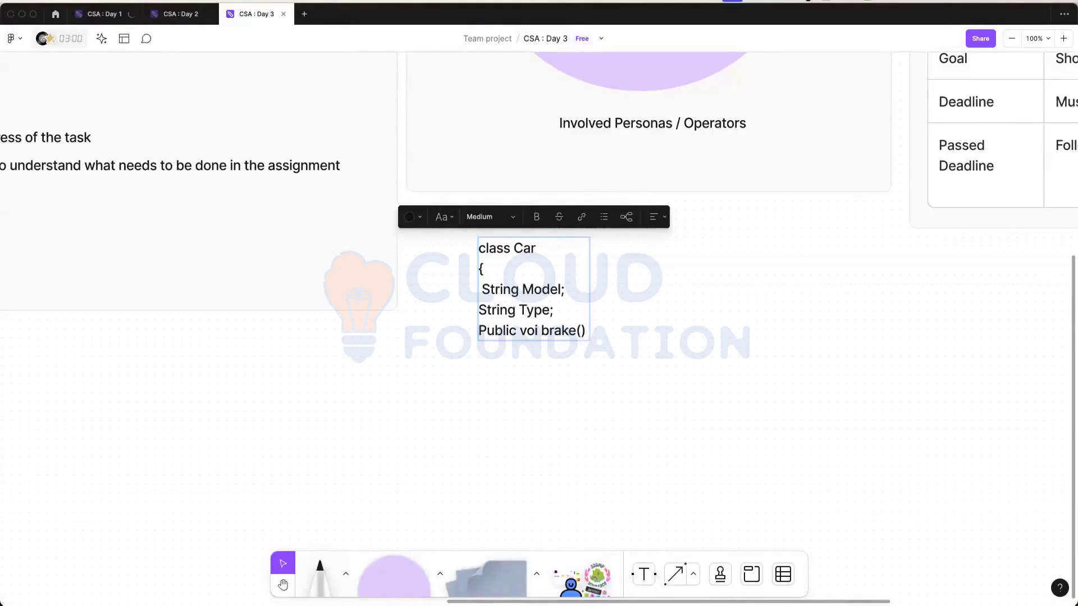
Give the brake() method a braced body with a dashed placeholder line, and end the Car class with a closing brace
{"action": "key", "text": "Return"}
{"action": "key", "text": "Return"}
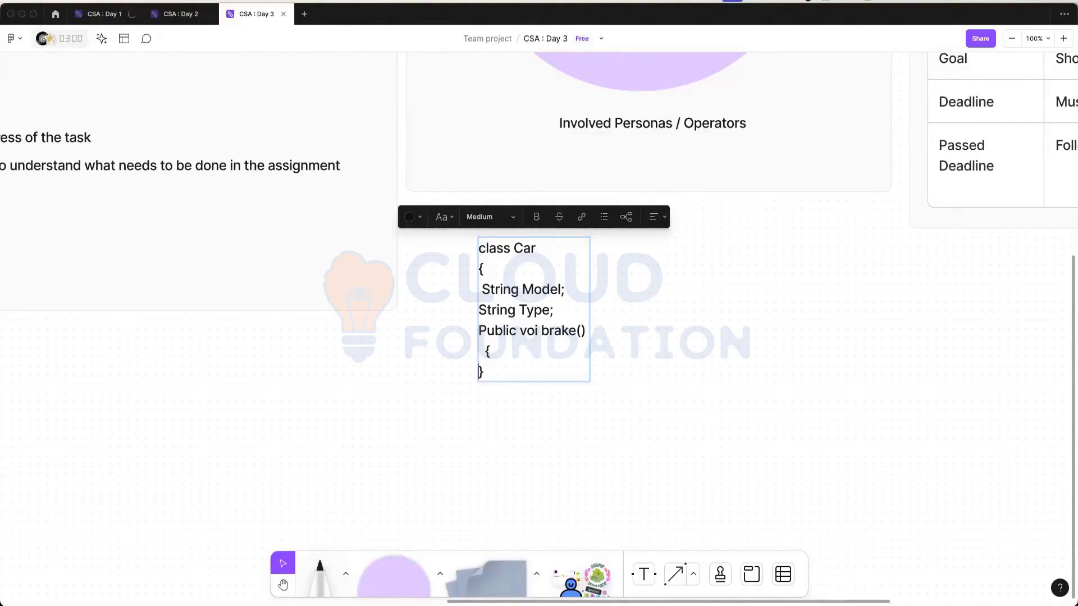
{"action": "key", "text": "Left"}
{"action": "type", "text": "."}
{"action": "key", "text": "BackSpace"}
{"action": "key", "text": "BackSpace"}
{"action": "key", "text": "Up"}
{"action": "type", "text": "\\"}
{"action": "key", "text": "Return"}
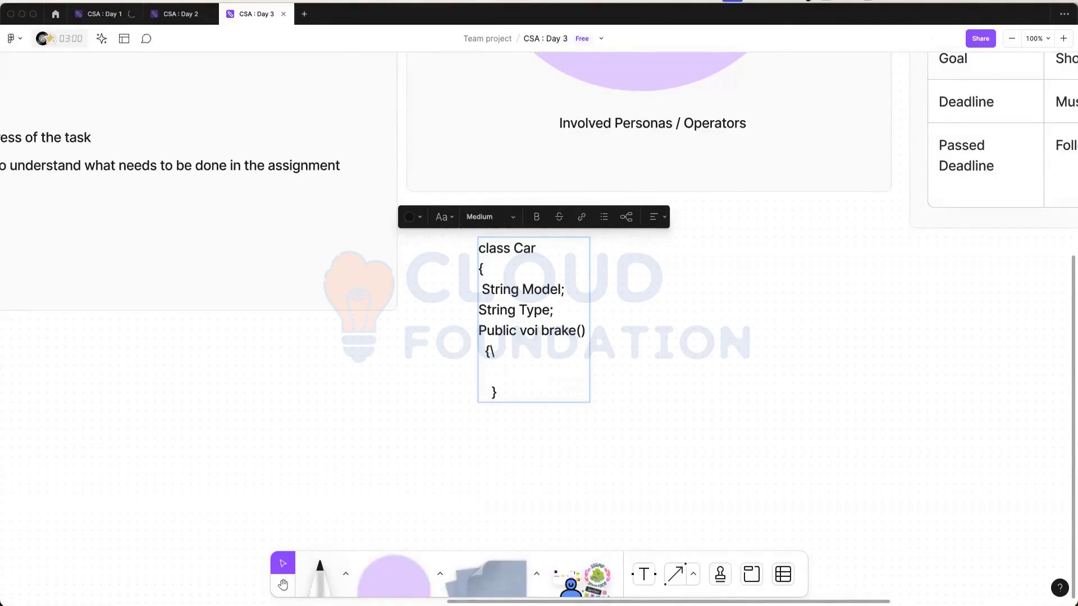
{"action": "key", "text": "BackSpace"}
{"action": "key", "text": "BackSpace"}
{"action": "key", "text": "Return"}
{"action": "type", "text": "."}
{"action": "key", "text": "BackSpace"}
{"action": "key", "text": "Down"}
{"action": "key", "text": "Return"}
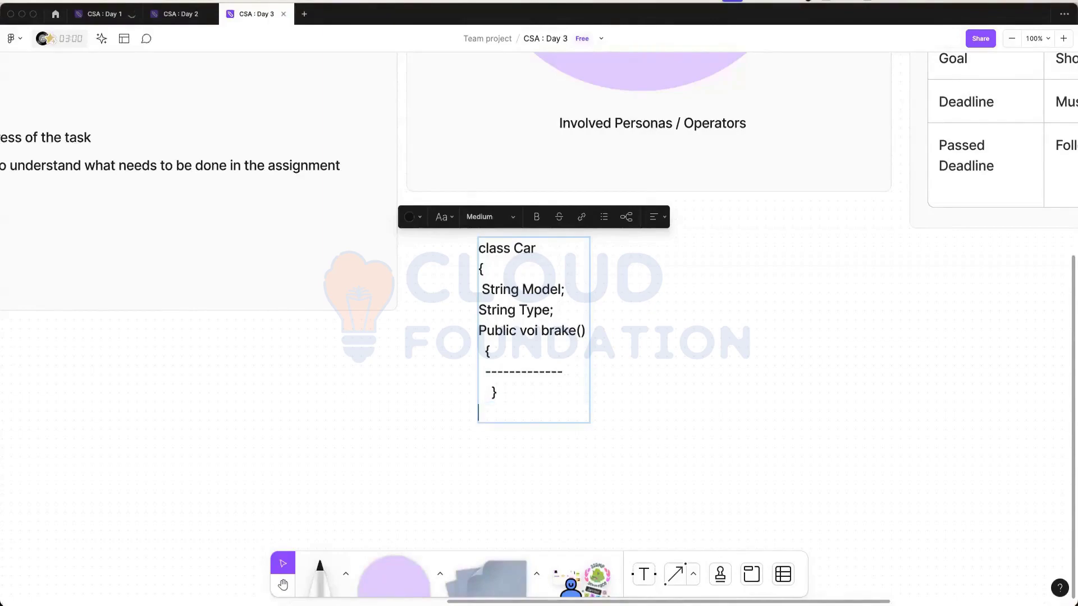
{"action": "key", "text": "Return"}
{"action": "type", "text": "}"}
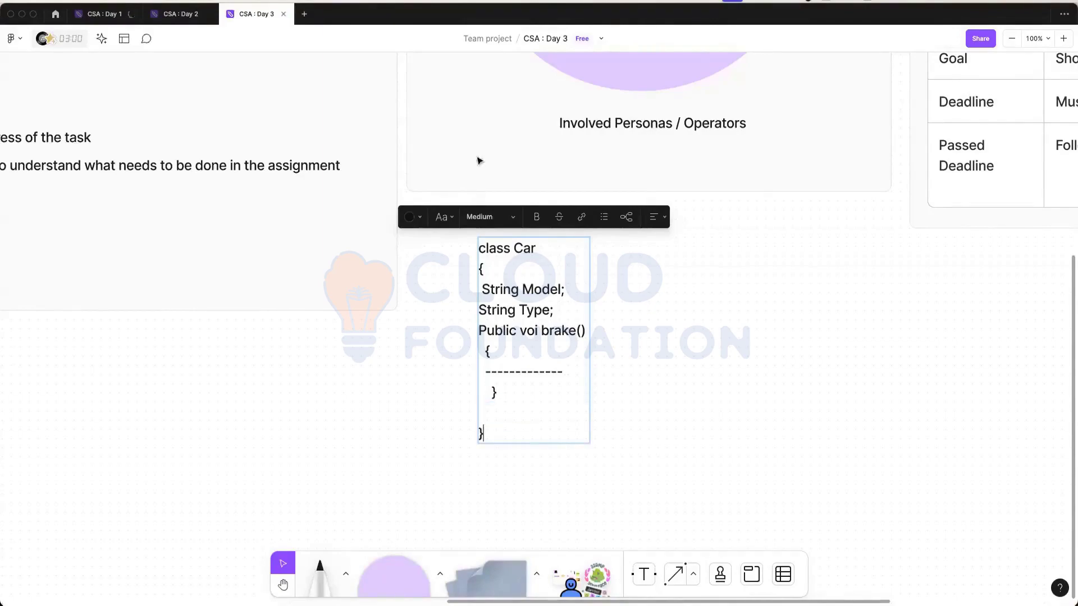
Correct "voi" to "void" in the brake() method header of the Car class
{"action": "left_click_drag", "start_coordinate": [507, 443], "coordinate": [479, 243]}
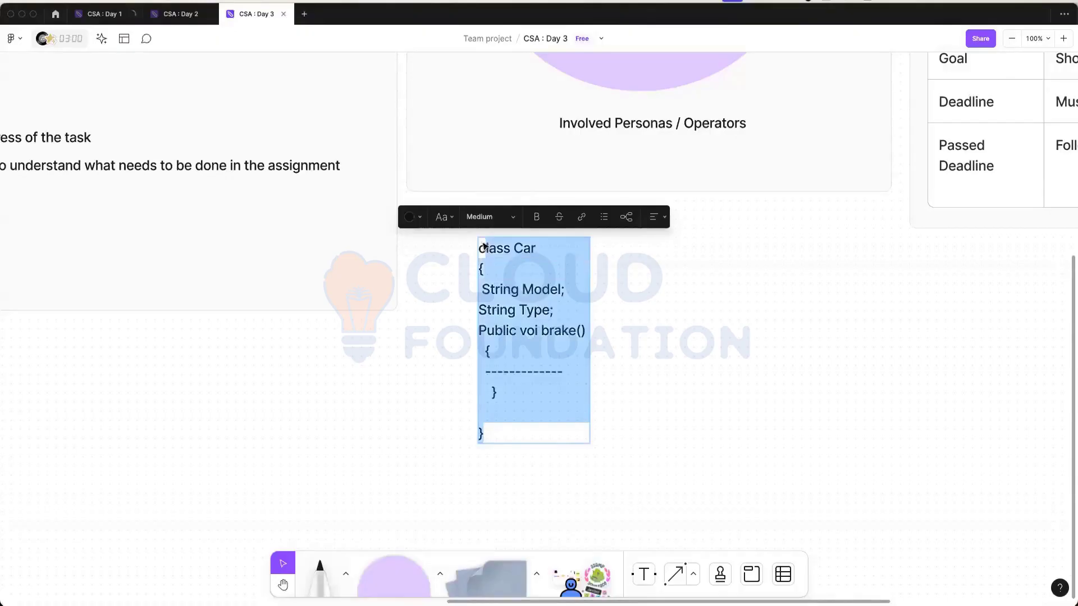
{"action": "left_click", "coordinate": [671, 304]}
{"action": "double_click", "coordinate": [534, 376]}
{"action": "key", "text": "Down"}
{"action": "key", "text": "Down"}
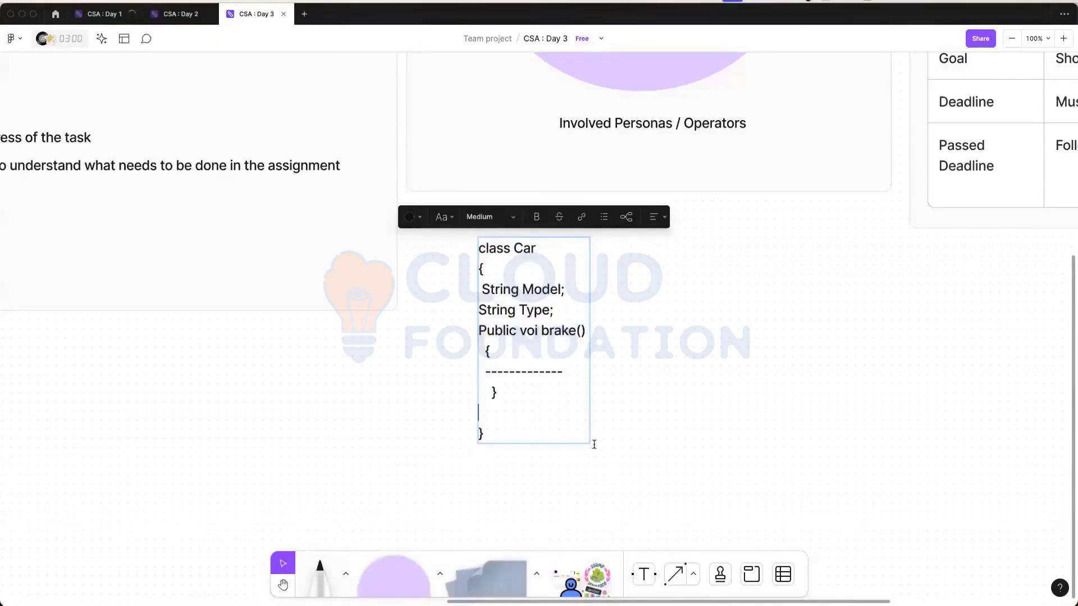
{"action": "left_click", "coordinate": [533, 354]}
{"action": "type", "text": "d"}
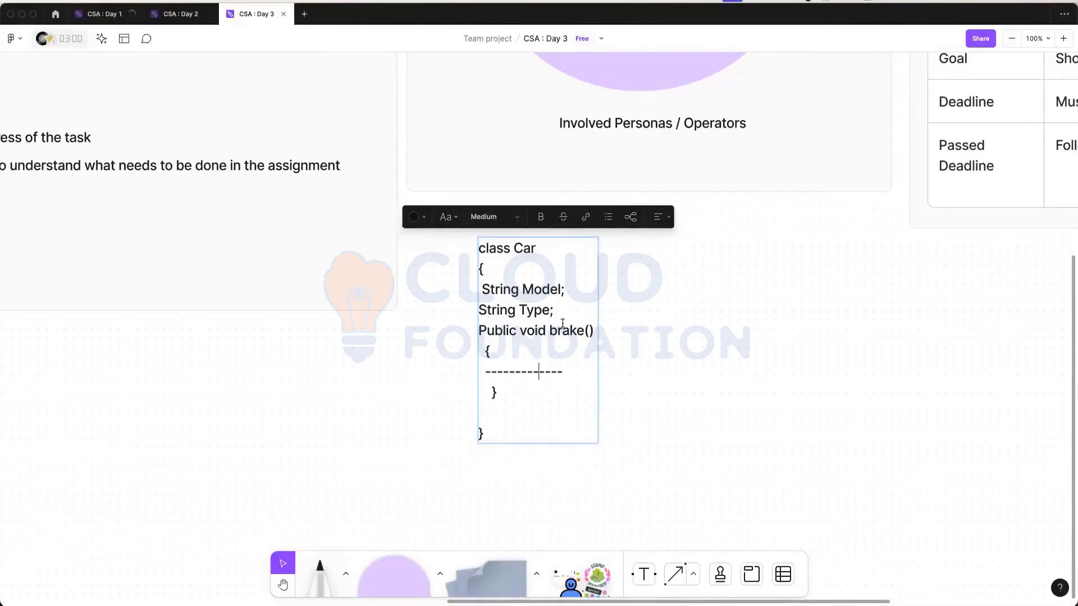
{"action": "left_click", "coordinate": [674, 322]}
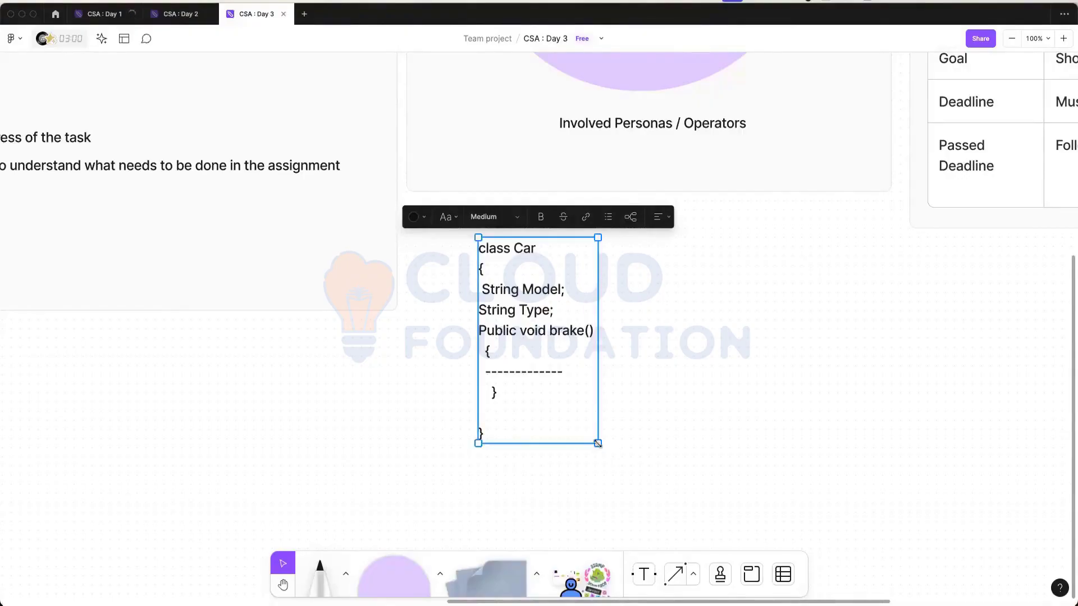
Enlarge the Car class text block to text size 32
{"action": "left_click_drag", "start_coordinate": [597, 444], "coordinate": [671, 375]}
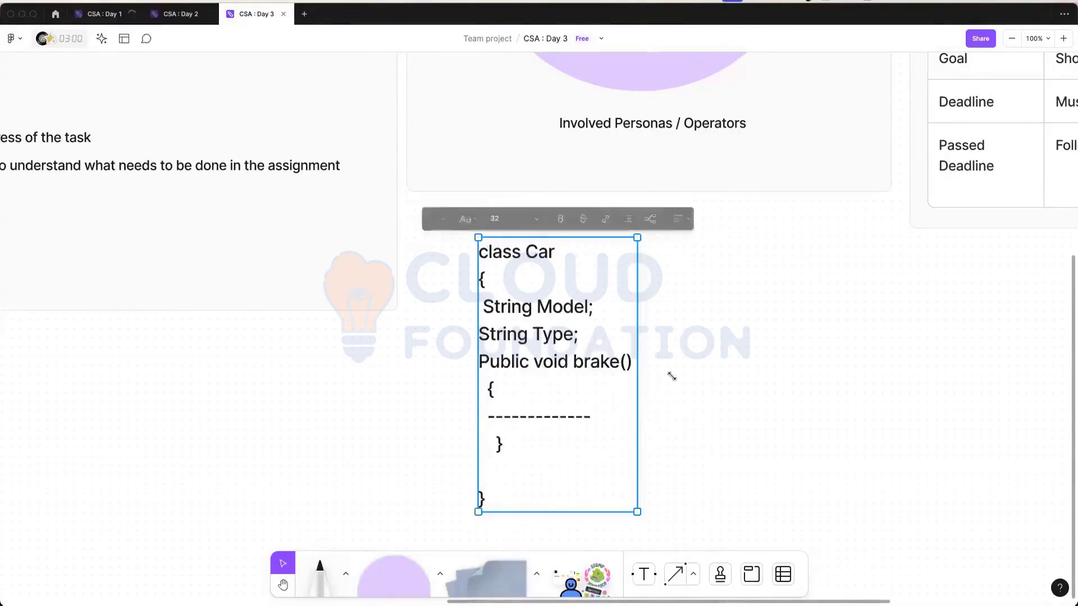
{"action": "scroll", "coordinate": [730, 359], "scroll_direction": "down", "scroll_amount": 1}
{"action": "left_click", "coordinate": [735, 351]}
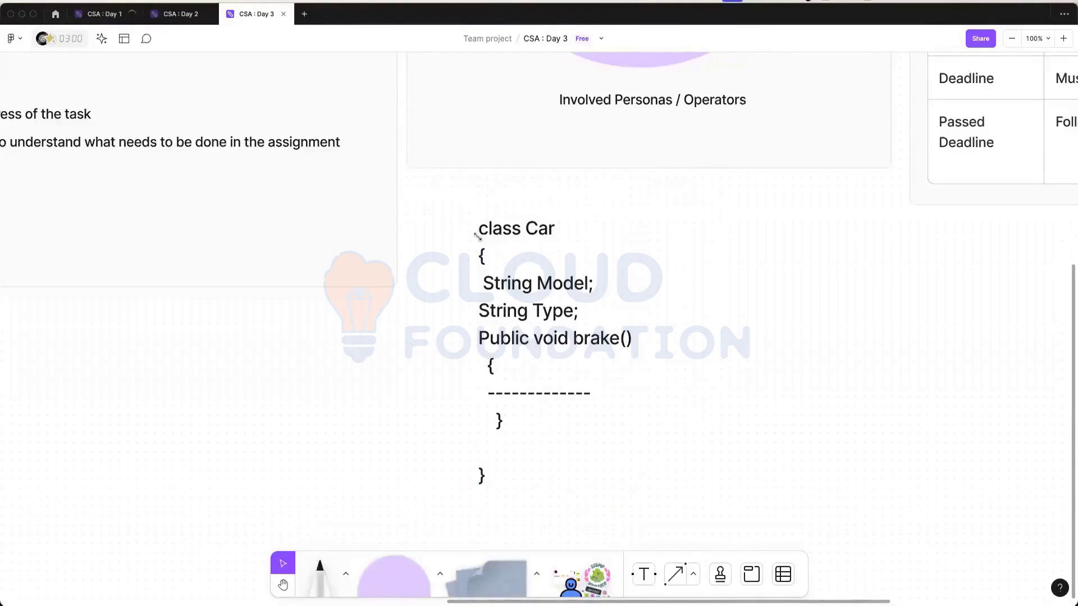
Review the Car class's Model and Type fields and its brake() method, and switch back to the Insurance case type in Pega Dev Studio
{"action": "left_click", "coordinate": [529, 219]}
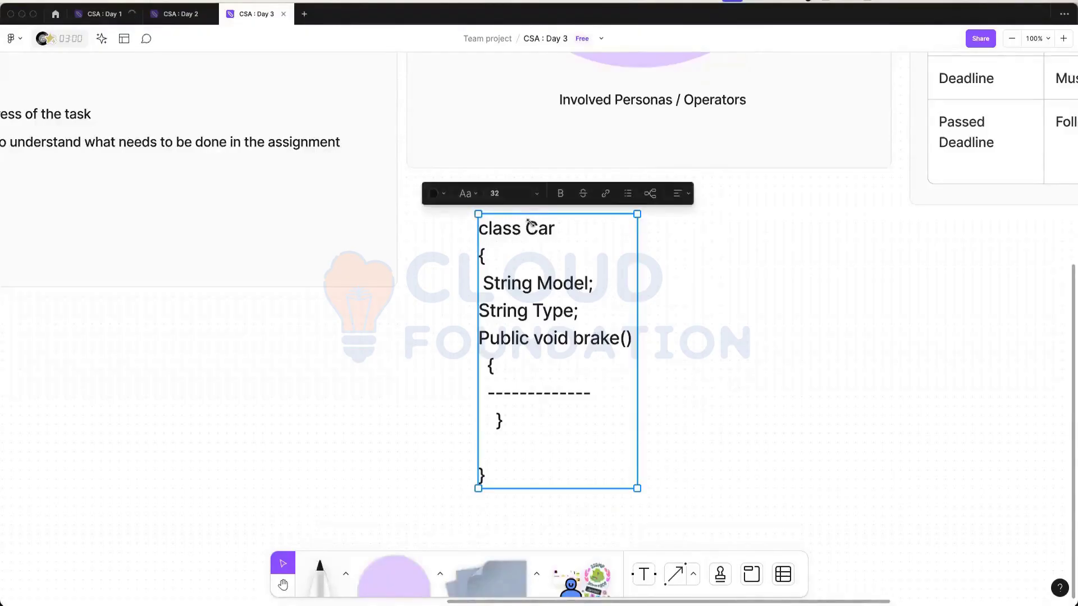
{"action": "left_click", "coordinate": [545, 283]}
{"action": "double_click", "coordinate": [547, 312]}
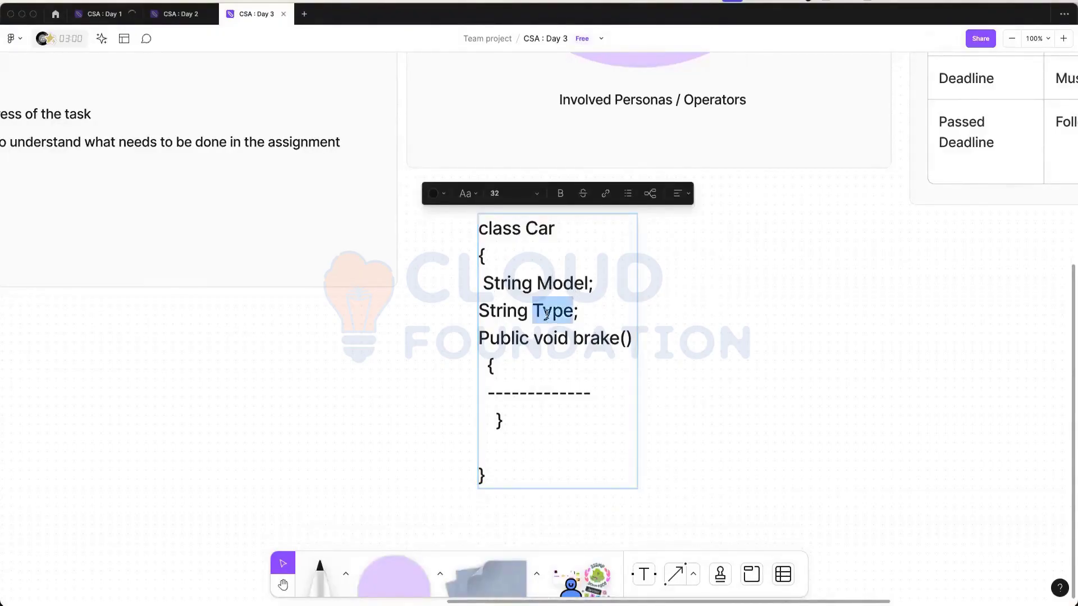
{"action": "double_click", "coordinate": [578, 339]}
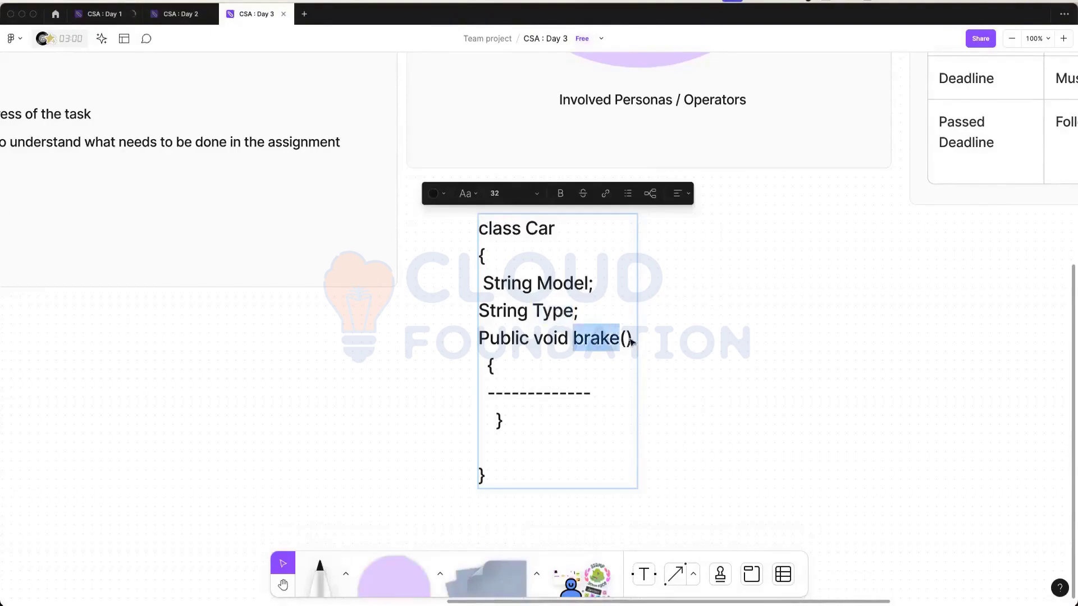
{"action": "left_click_drag", "start_coordinate": [631, 341], "coordinate": [635, 342]}
{"action": "left_click", "coordinate": [561, 317]}
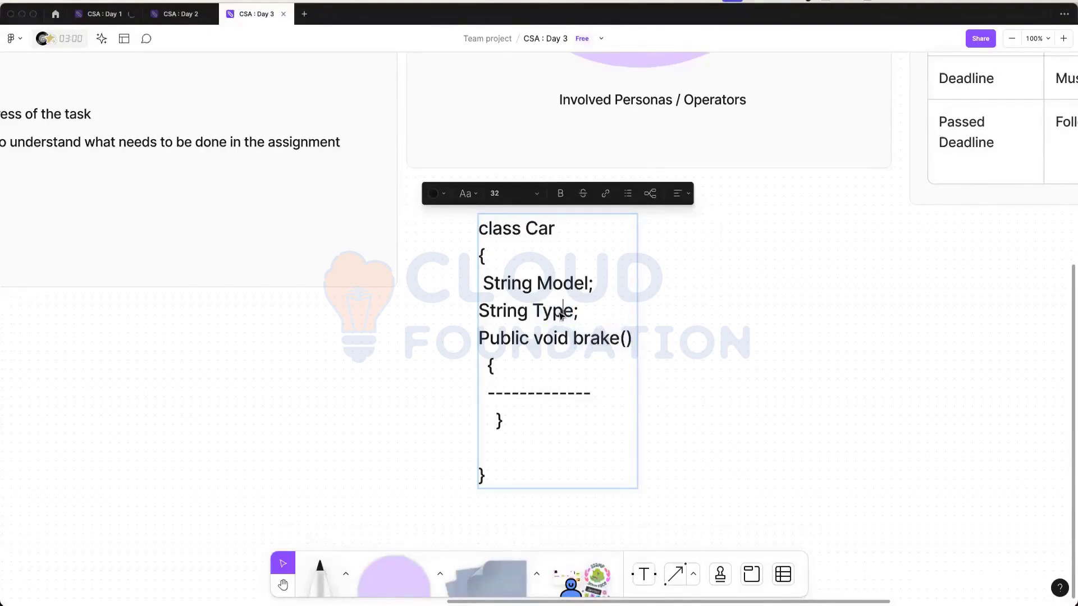
{"action": "left_click", "coordinate": [479, 230]}
{"action": "left_click_drag", "start_coordinate": [544, 236], "coordinate": [592, 479]}
{"action": "key", "text": "Escape"}
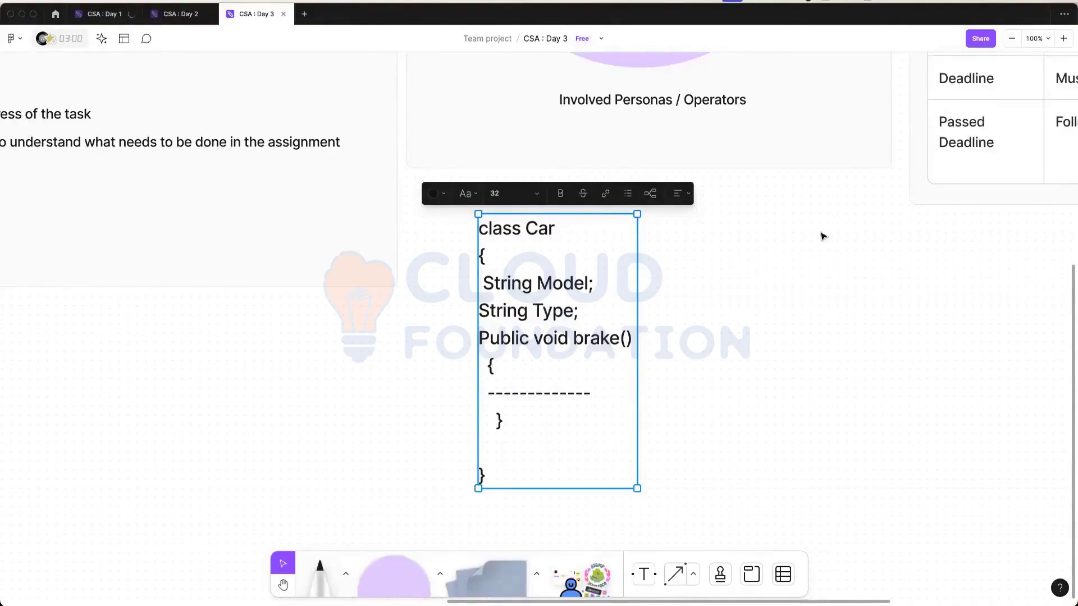
{"action": "double_click", "coordinate": [558, 291]}
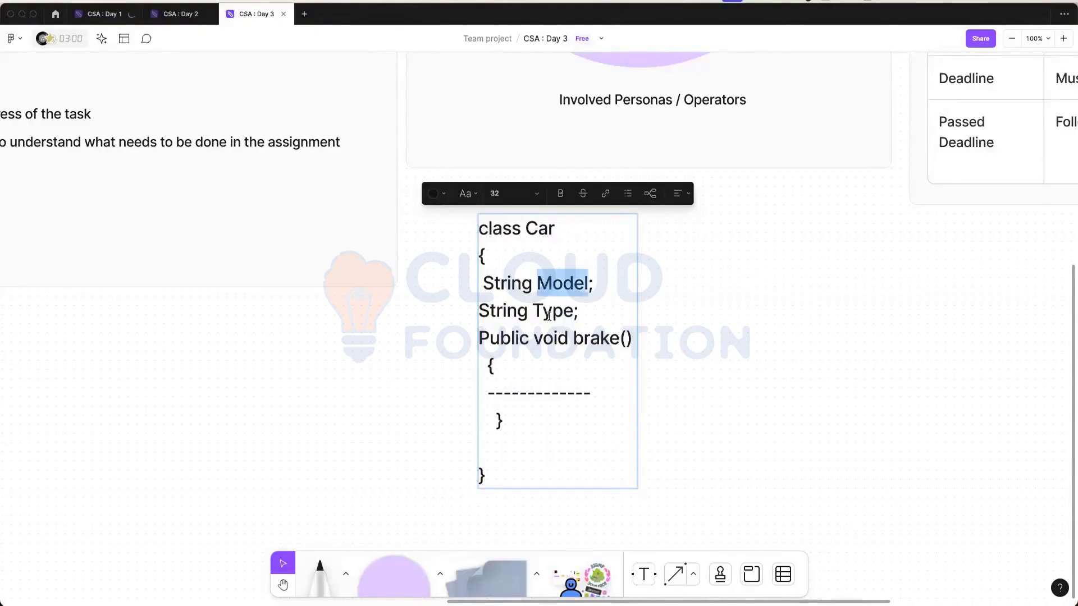
{"action": "double_click", "coordinate": [550, 313]}
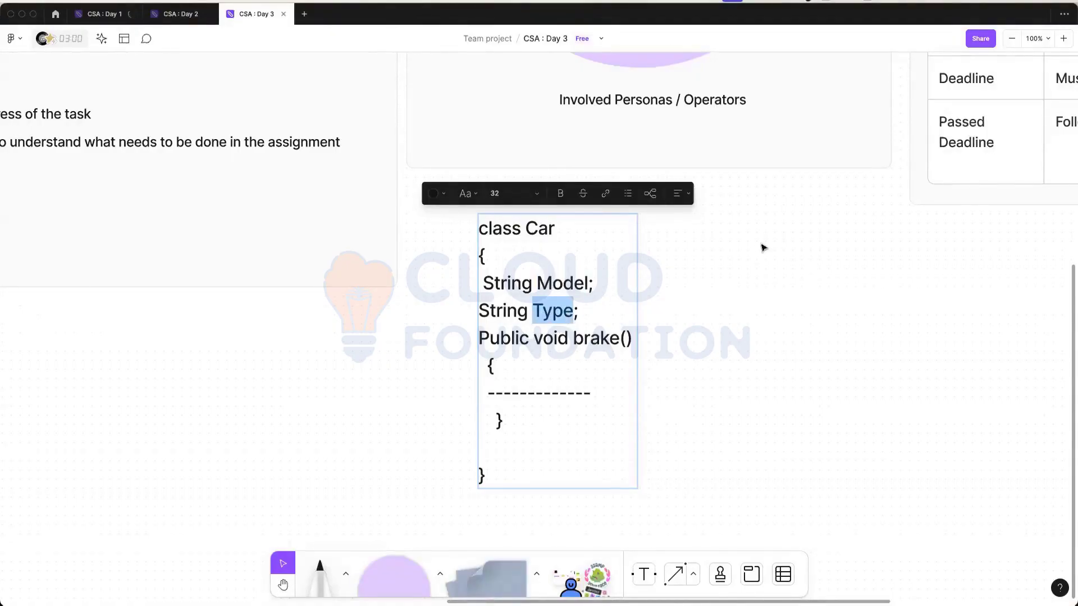
{"action": "key", "text": "Escape"}
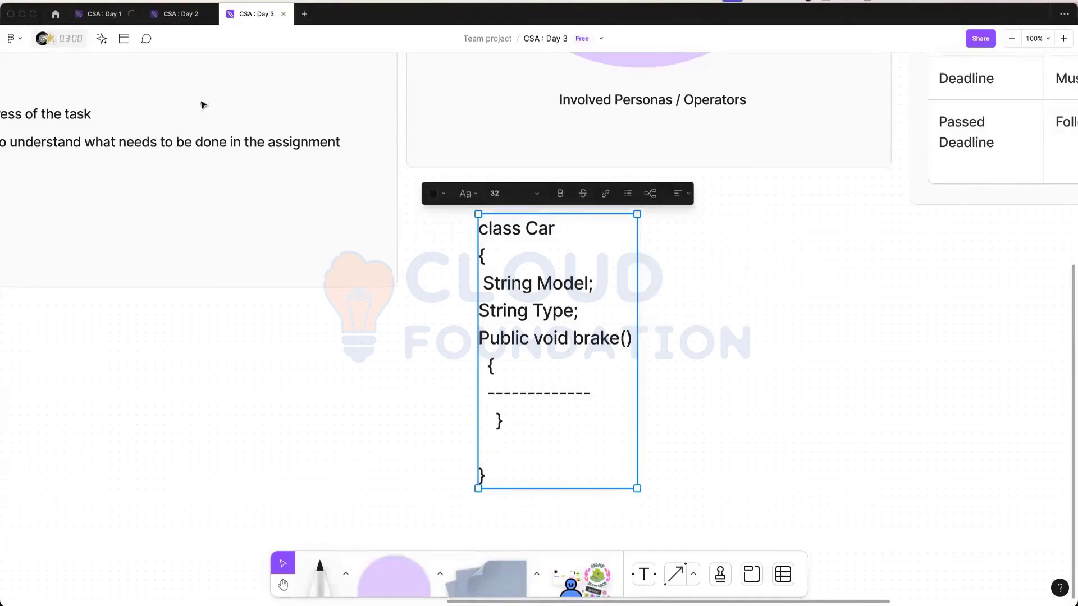
{"action": "left_click", "coordinate": [21, 15]}
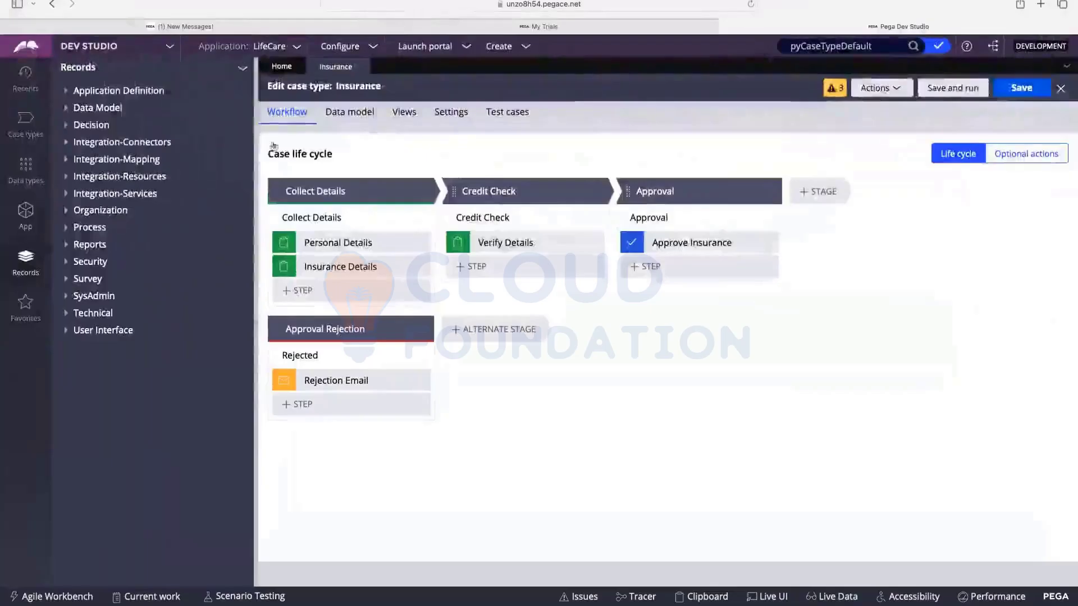
Show the application's classes in Dev Studio, and undo the latest edits on the CSA : Day 2 board
{"action": "left_click", "coordinate": [28, 213]}
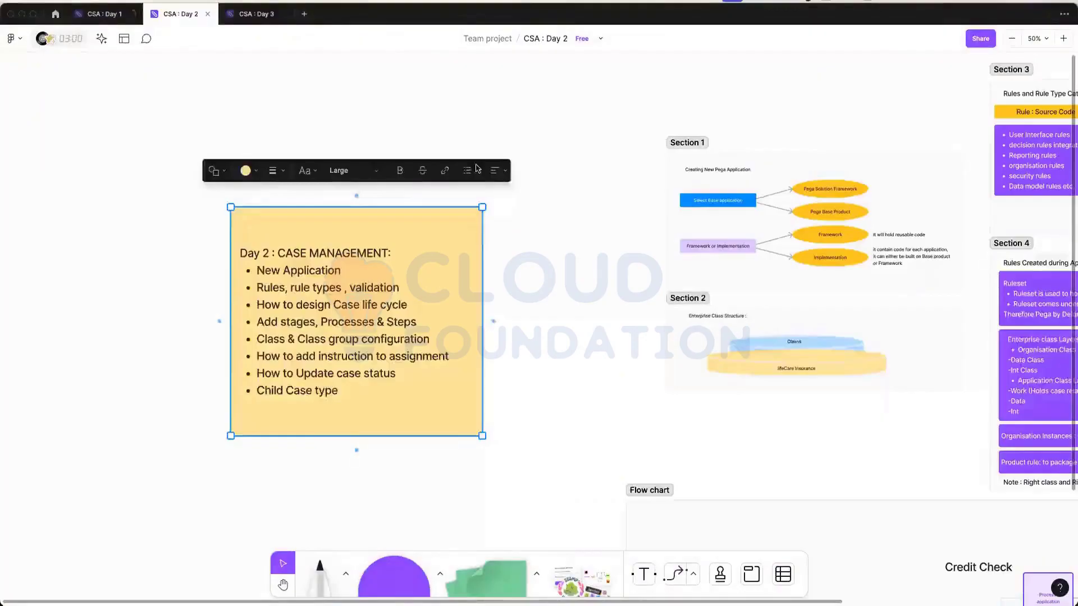
{"action": "key", "text": "super+z"}
{"action": "key", "text": "super+z"}
{"action": "key", "text": "super+z"}
{"action": "left_click", "coordinate": [284, 584]}
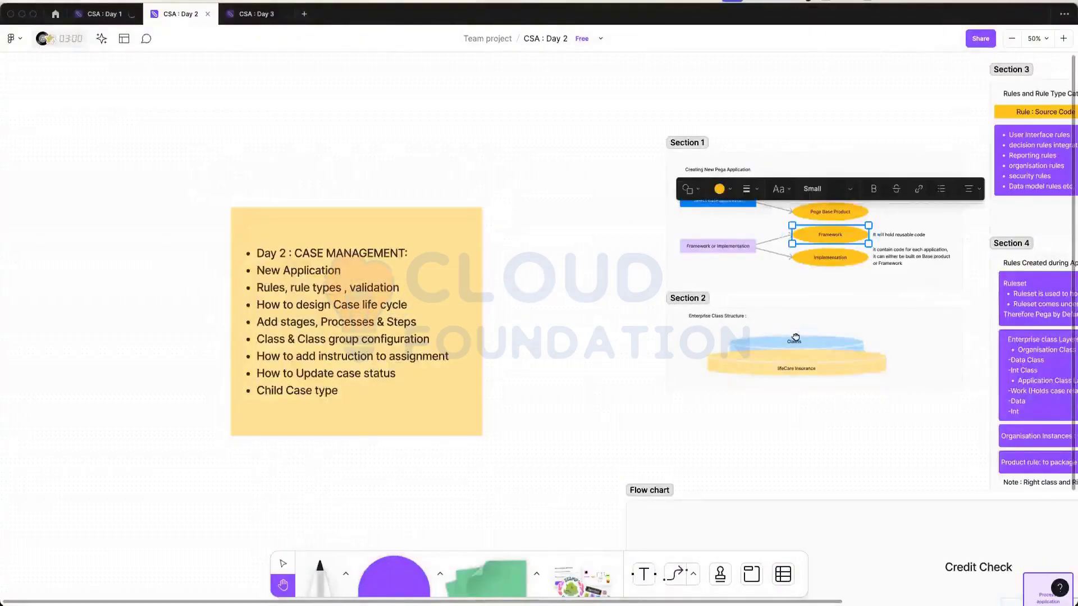
Examine the Section 4 notes on rulesets and enterprise class layers on the Day 2 board, and return to Pega Dev Studio
{"action": "scroll", "coordinate": [612, 313], "scroll_direction": "right", "scroll_amount": 5}
{"action": "scroll", "coordinate": [613, 314], "scroll_direction": "right", "scroll_amount": 5}
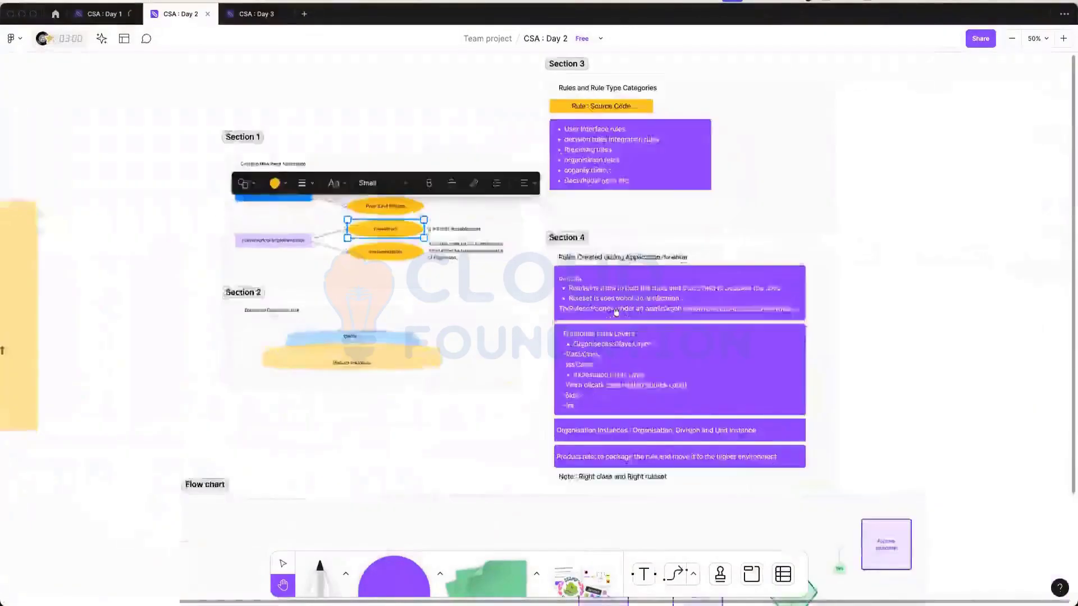
{"action": "scroll", "coordinate": [614, 315], "scroll_direction": "down", "scroll_amount": 2}
{"action": "scroll", "coordinate": [606, 336], "scroll_direction": "up", "scroll_amount": 5, "text": "ctrl"}
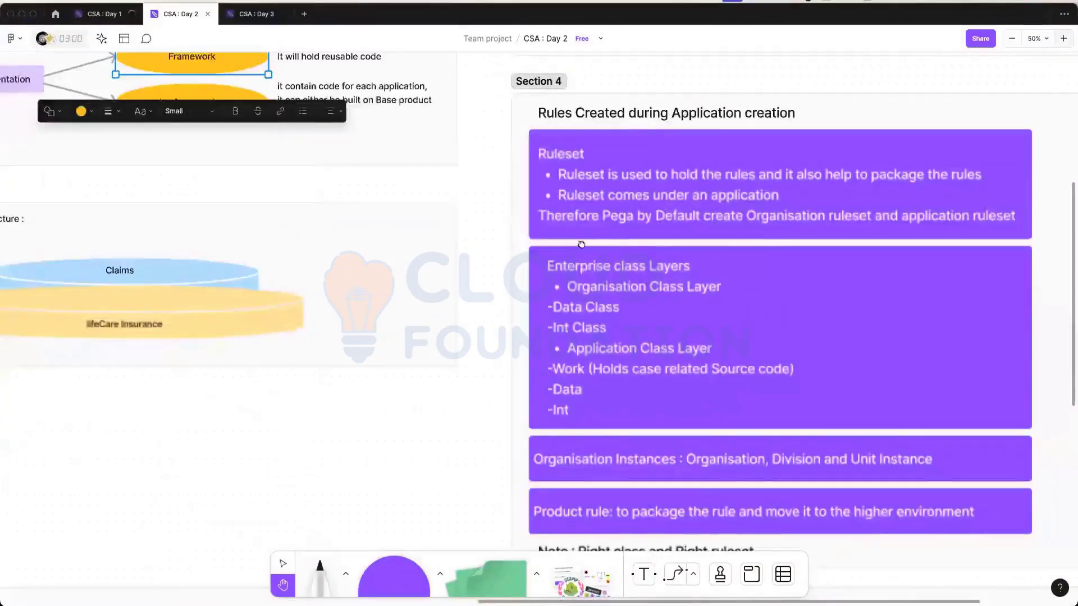
{"action": "scroll", "coordinate": [478, 217], "scroll_direction": "right", "scroll_amount": 5}
{"action": "scroll", "coordinate": [478, 217], "scroll_direction": "down", "scroll_amount": 2}
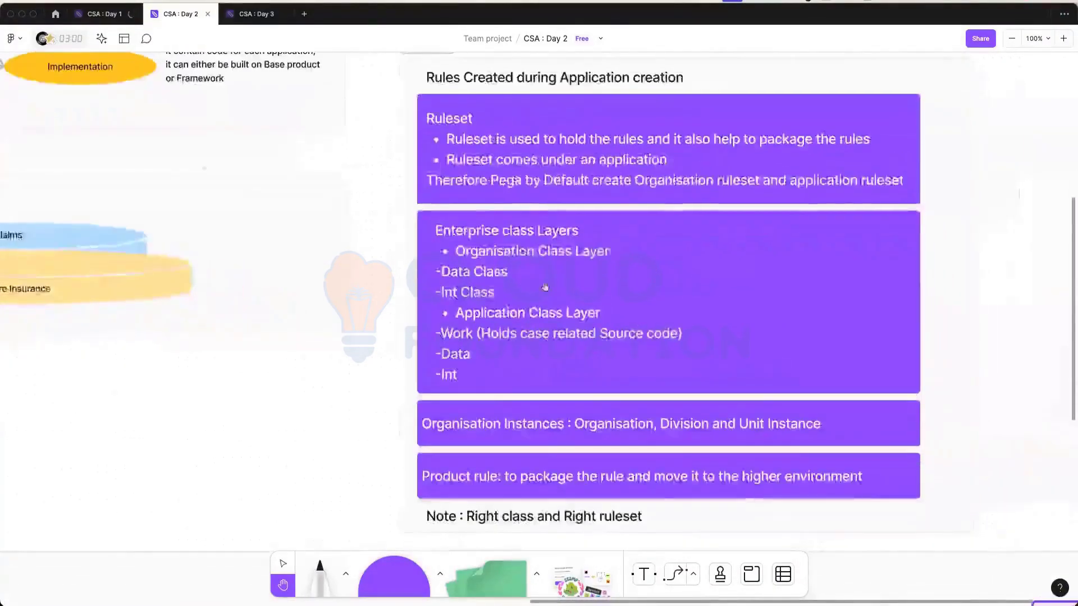
{"action": "scroll", "coordinate": [367, 232], "scroll_direction": "right", "scroll_amount": 2}
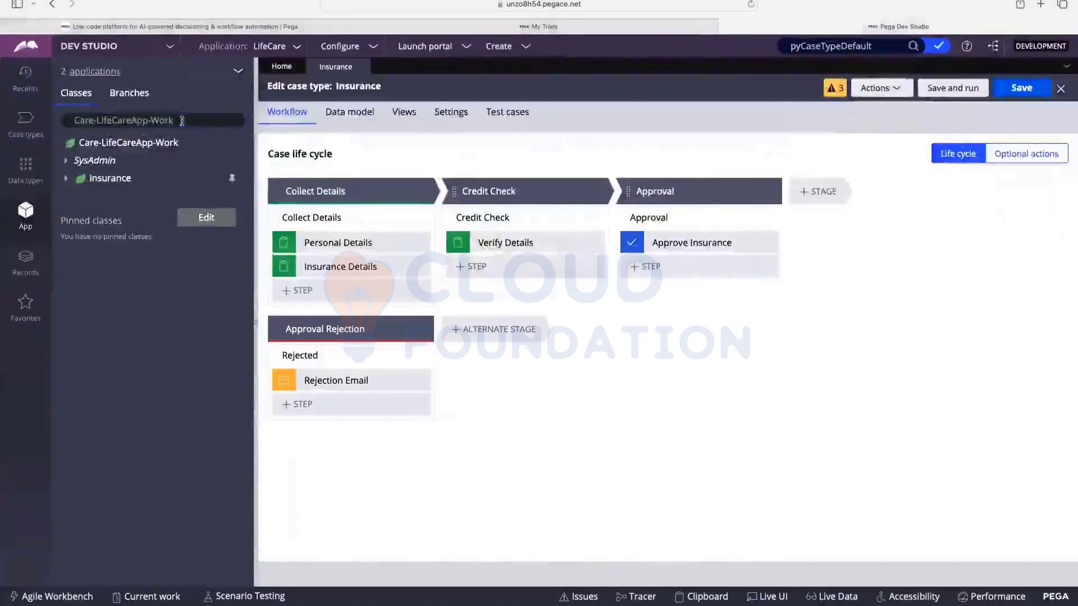
Examine the Care, LifeCareApp and Work parts of the class name in the App explorer
{"action": "left_click", "coordinate": [182, 120]}
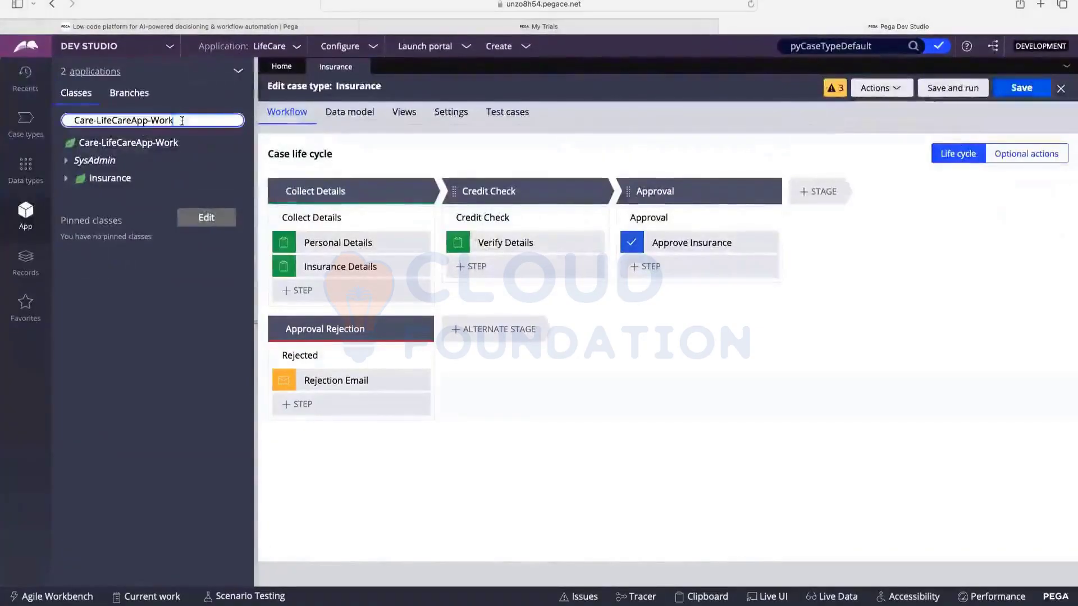
{"action": "double_click", "coordinate": [78, 120]}
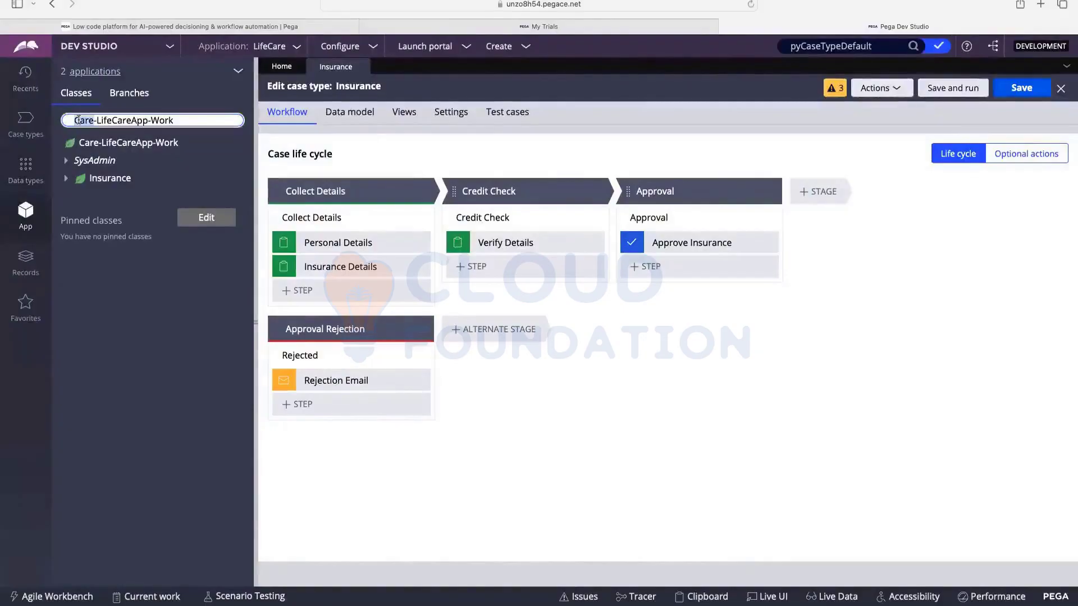
{"action": "left_click", "coordinate": [99, 121]}
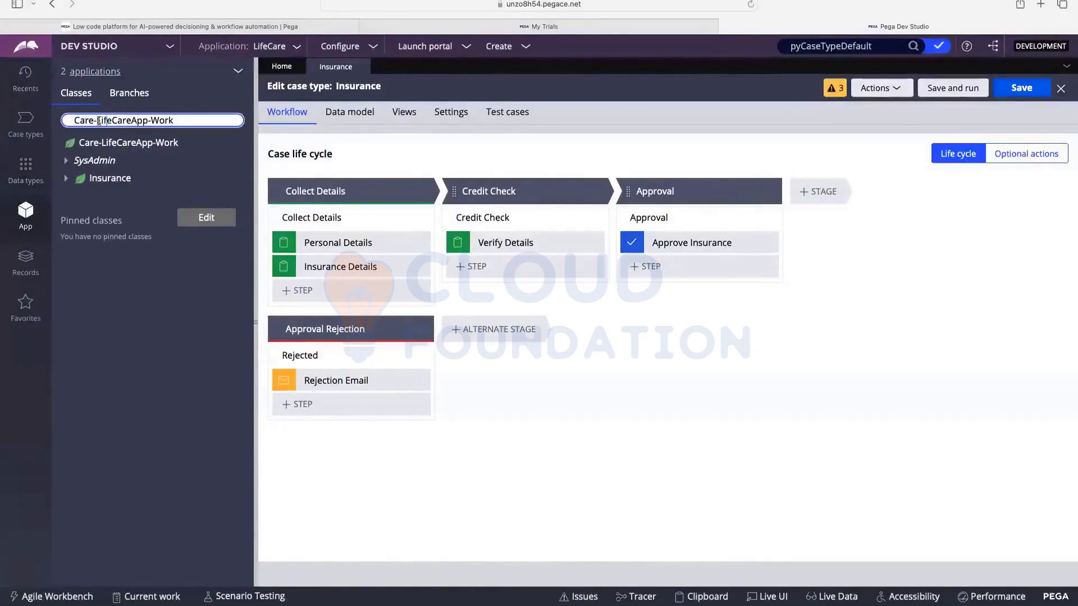
{"action": "left_click_drag", "start_coordinate": [99, 120], "coordinate": [142, 119]}
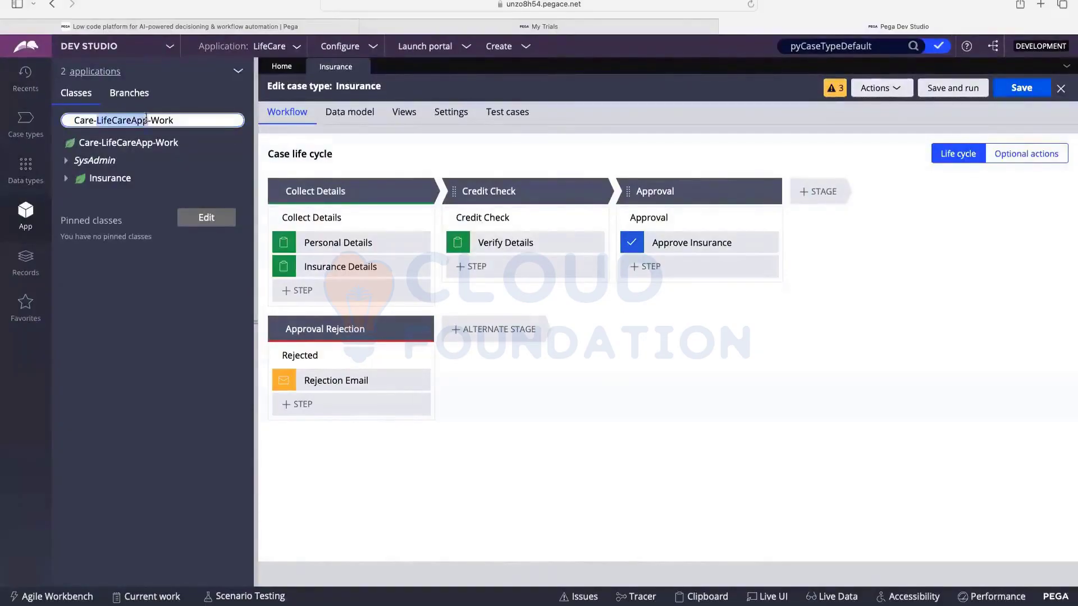
{"action": "double_click", "coordinate": [115, 119]}
{"action": "double_click", "coordinate": [161, 120]}
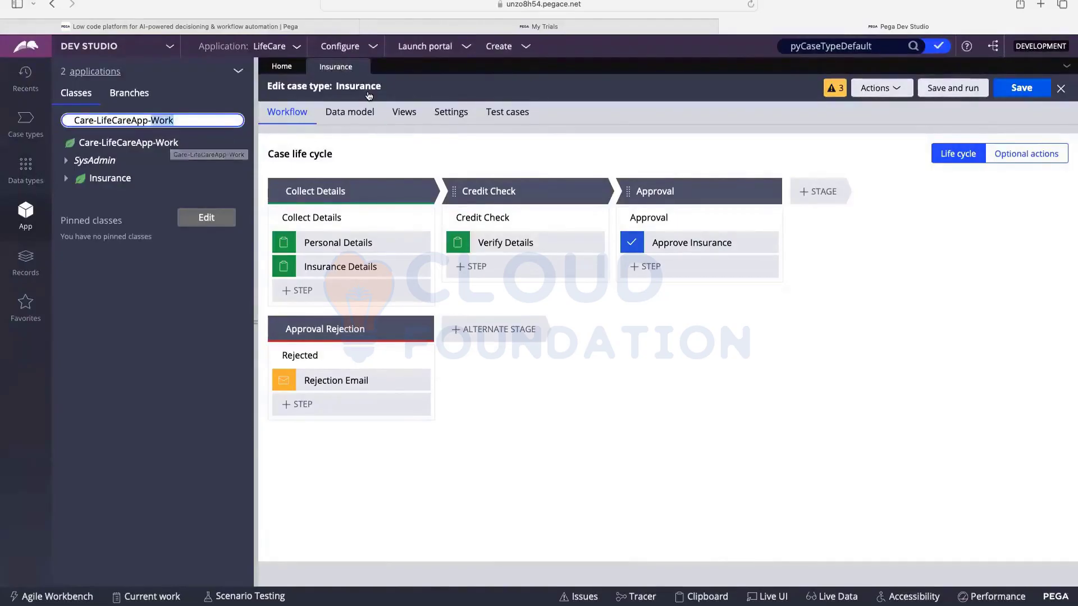
{"action": "left_click", "coordinate": [478, 71]}
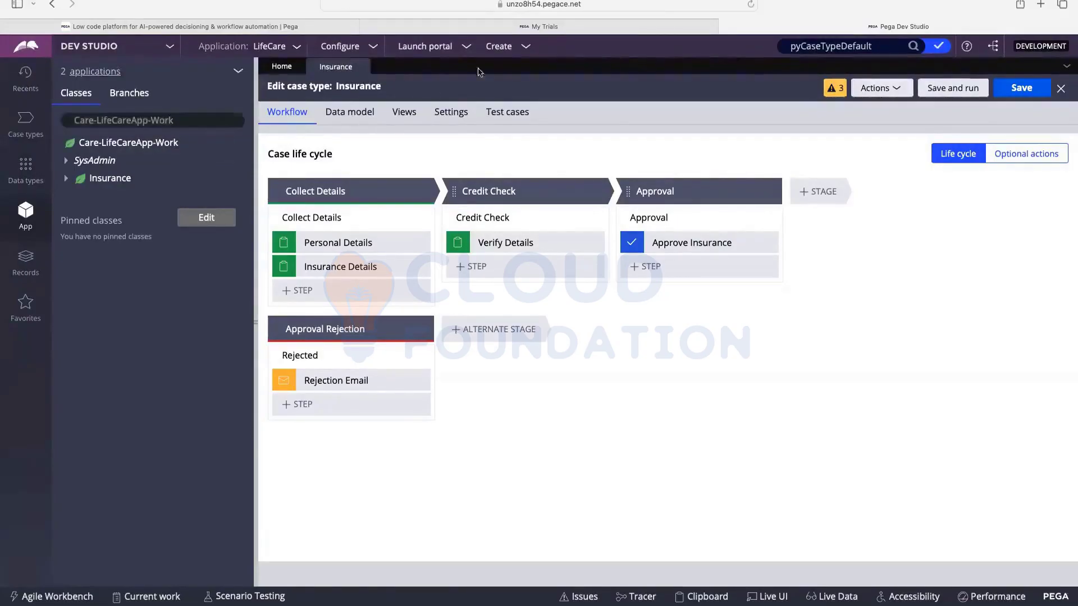
{"action": "left_click", "coordinate": [157, 120]}
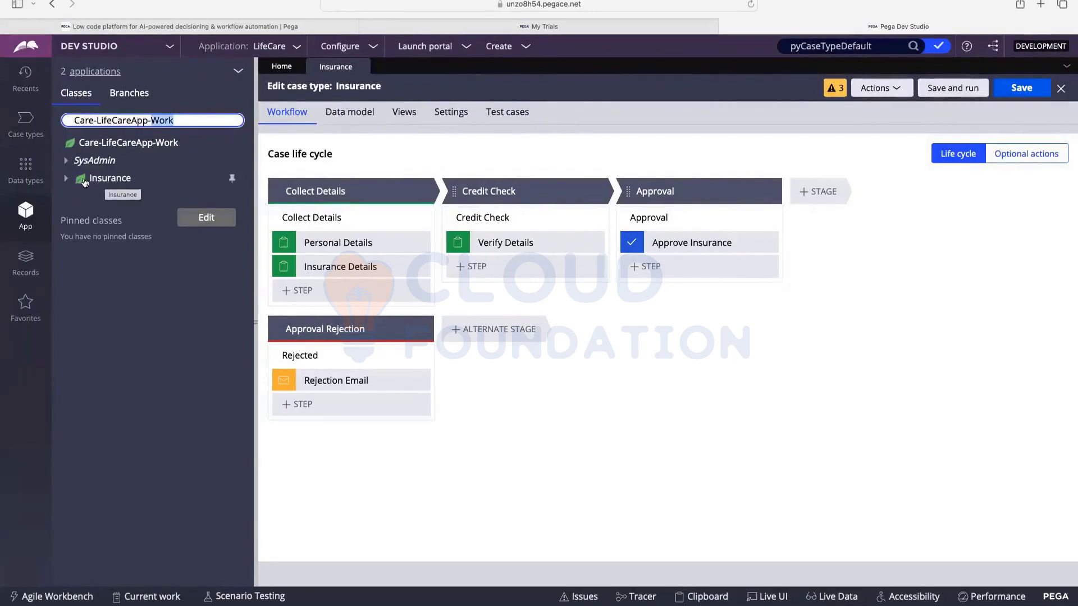
{"action": "left_click", "coordinate": [420, 75]}
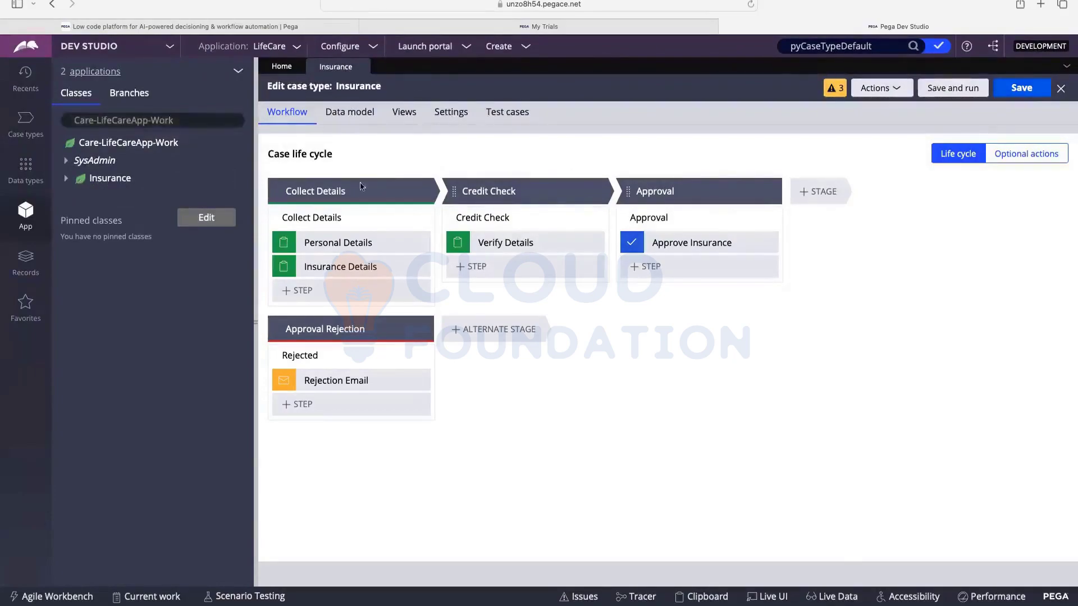
List the instances of the Insurance class and view cases I-5 and I-7, closing each one
{"action": "left_click", "coordinate": [92, 182]}
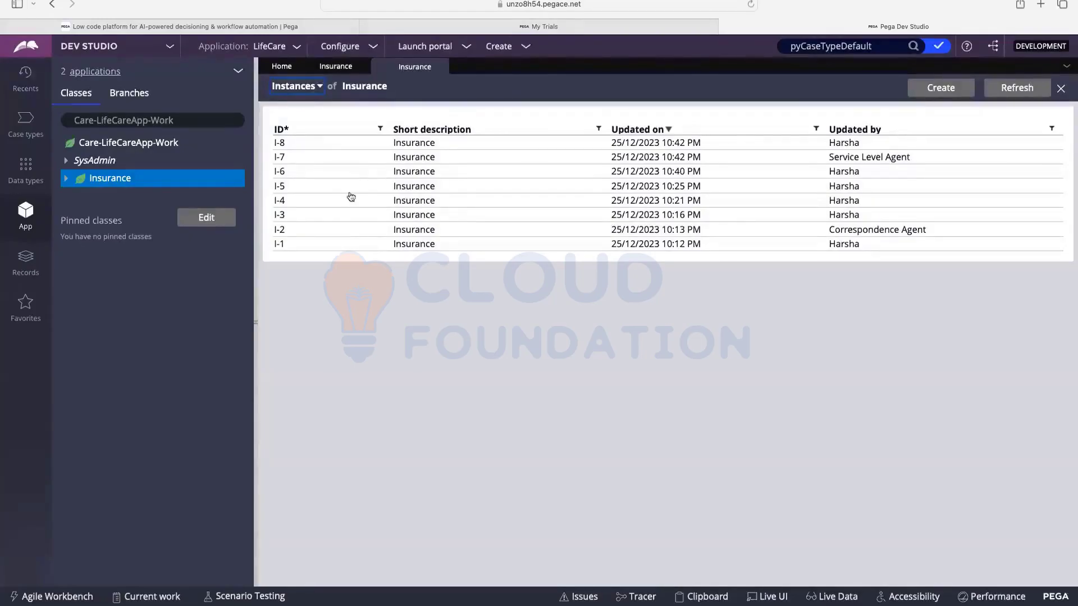
{"action": "left_click", "coordinate": [408, 189]}
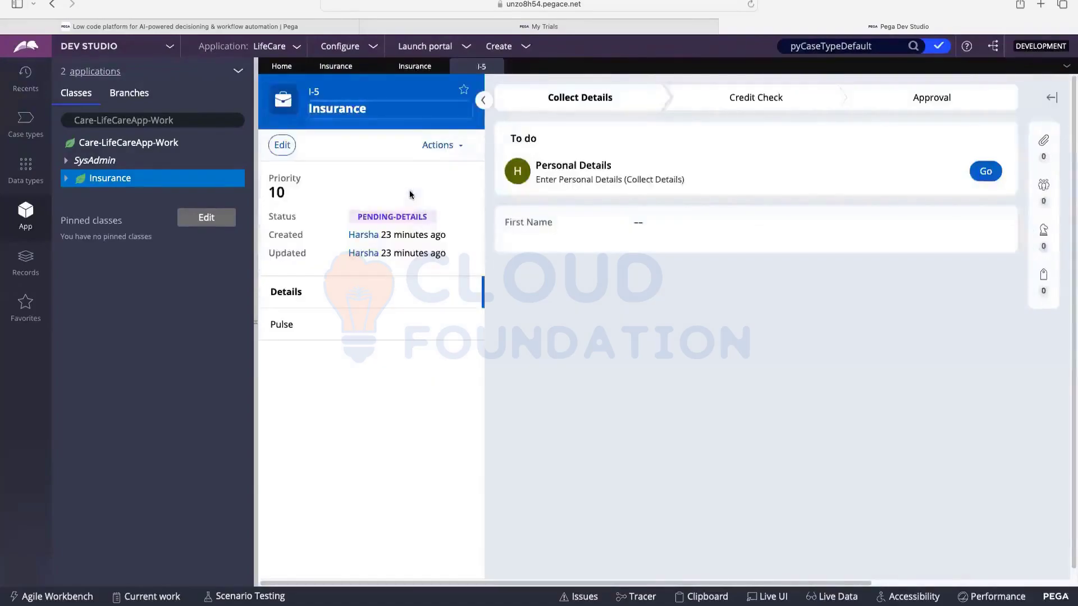
{"action": "left_click", "coordinate": [495, 67]}
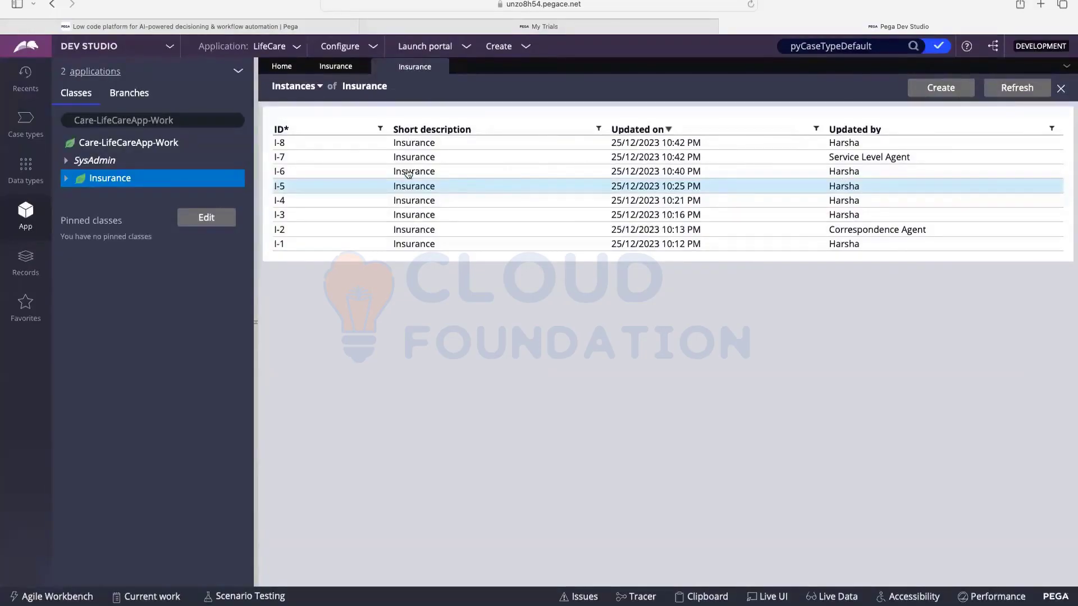
{"action": "left_click", "coordinate": [282, 161]}
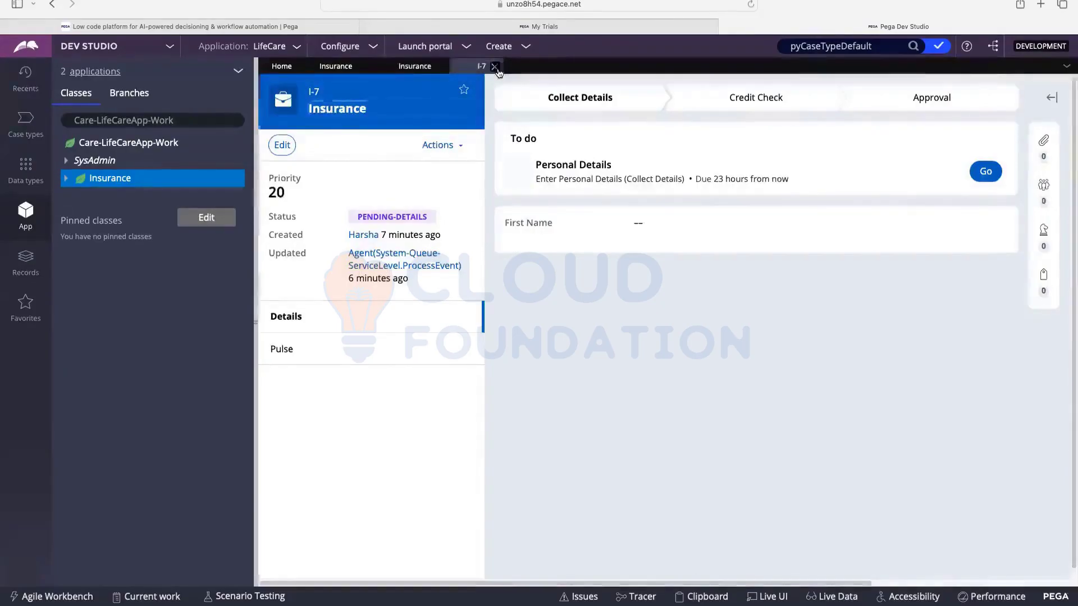
{"action": "left_click", "coordinate": [494, 67]}
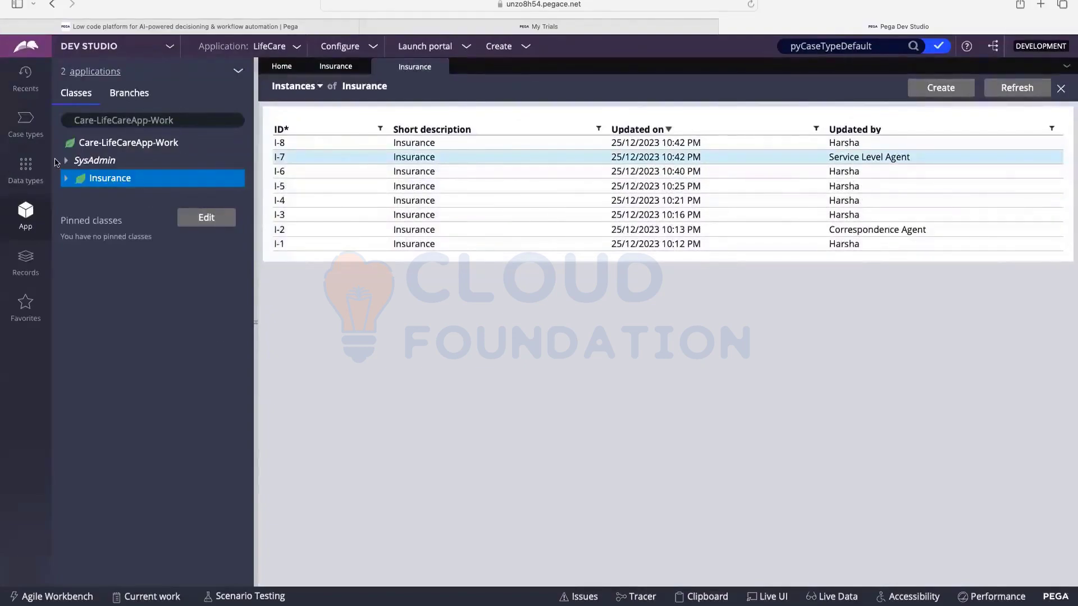
Extend the class name to Care-LifeCareApp-Work-Insurance and load that class in the App explorer
{"action": "left_click", "coordinate": [69, 120]}
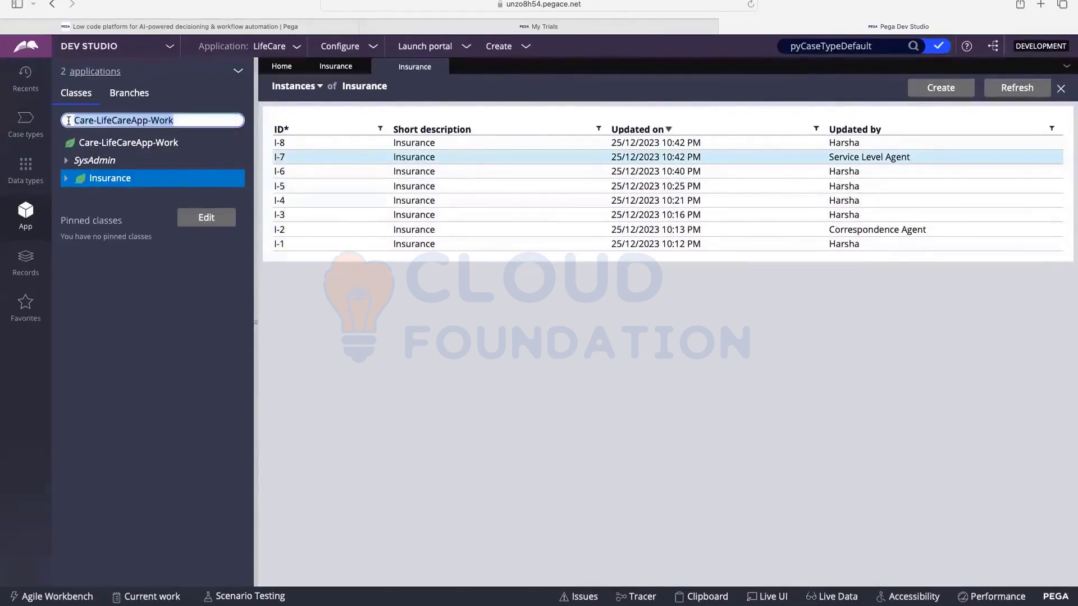
{"action": "left_click", "coordinate": [188, 121]}
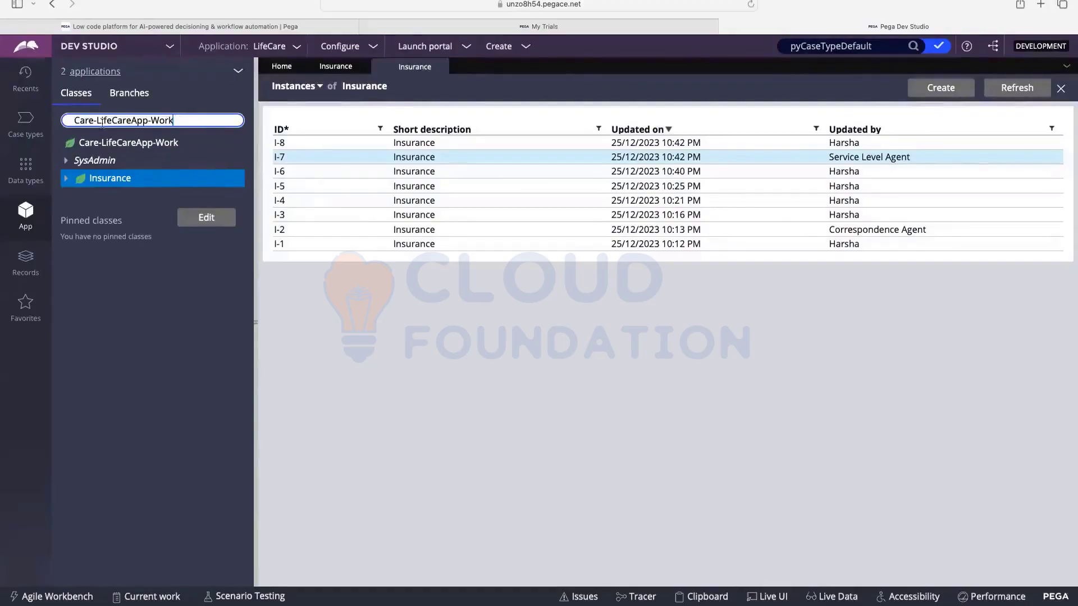
{"action": "left_click_drag", "start_coordinate": [69, 120], "coordinate": [129, 122]}
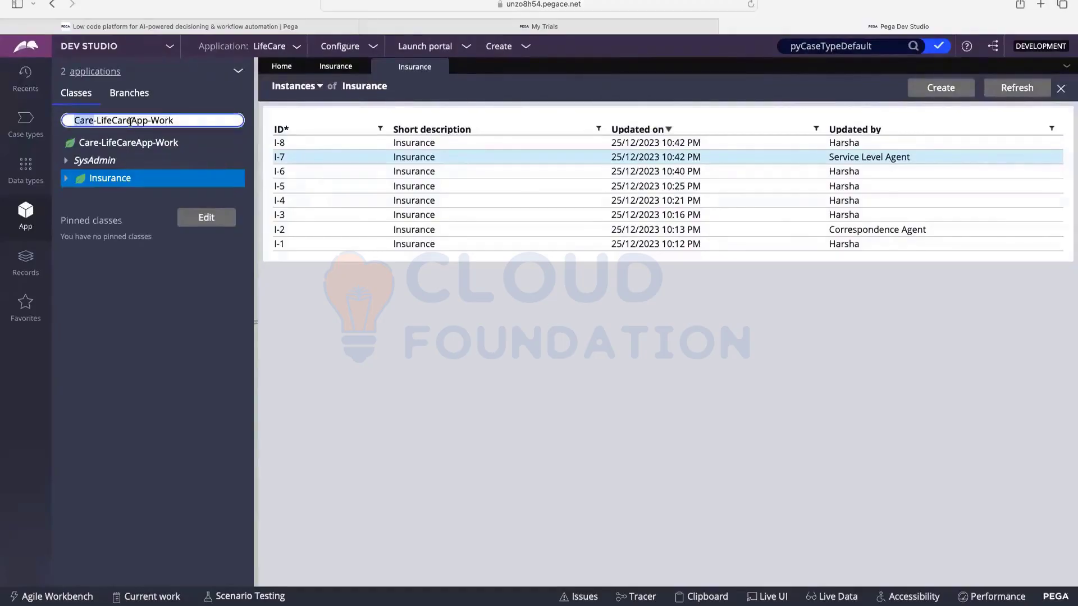
{"action": "double_click", "coordinate": [133, 122]}
{"action": "double_click", "coordinate": [168, 121]}
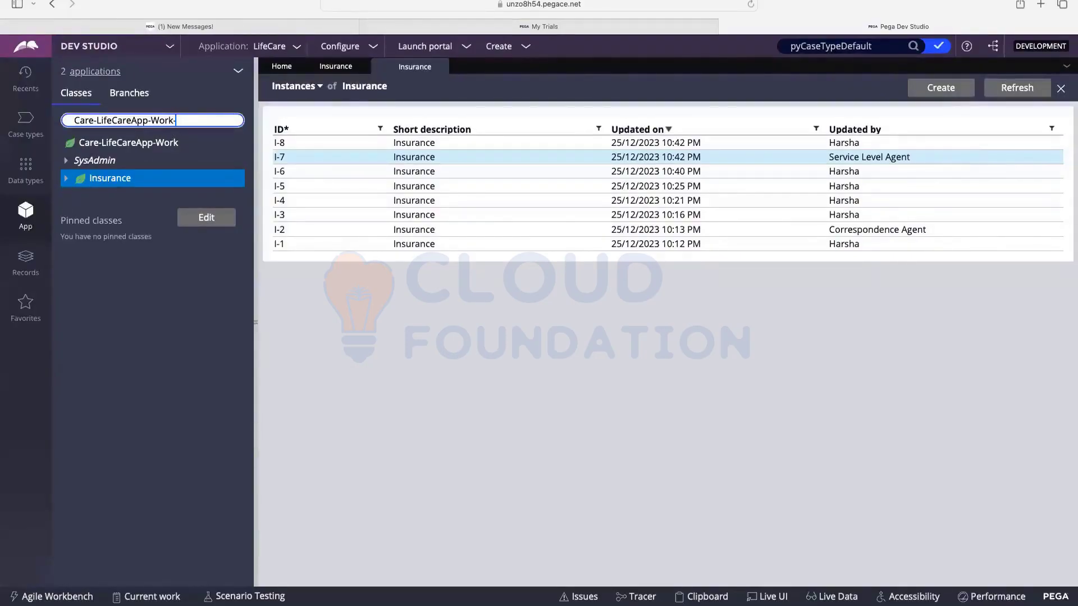
{"action": "type", "text": "rance"}
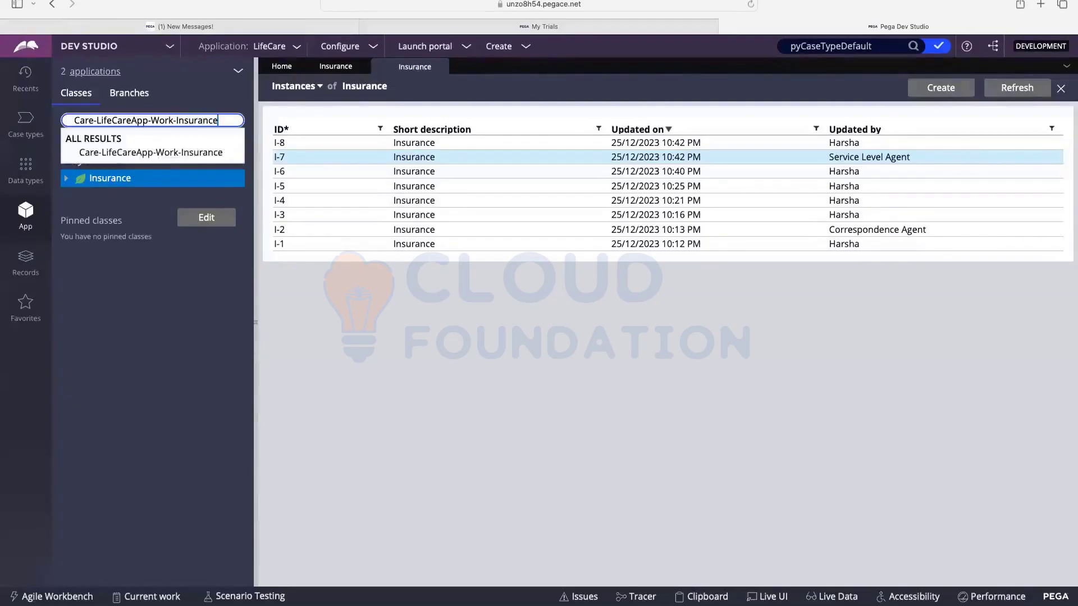
{"action": "left_click", "coordinate": [169, 153]}
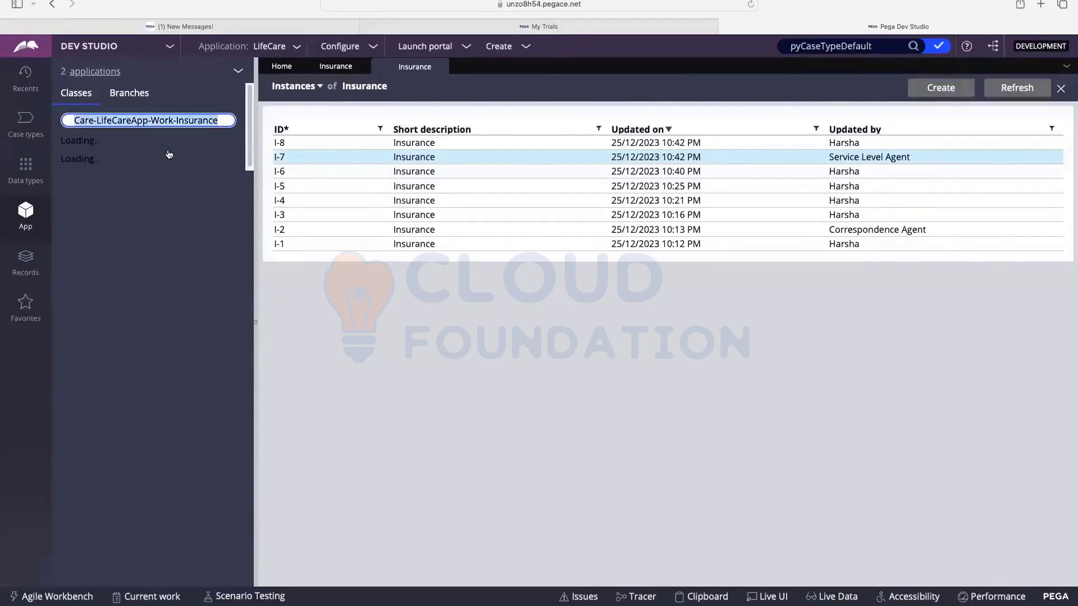
Copy the full Insurance class name and switch to the CSA : Day 3 board in FigJam
{"action": "left_click", "coordinate": [224, 119]}
{"action": "left_click_drag", "start_coordinate": [225, 120], "coordinate": [73, 119]}
{"action": "right_click", "coordinate": [95, 119]}
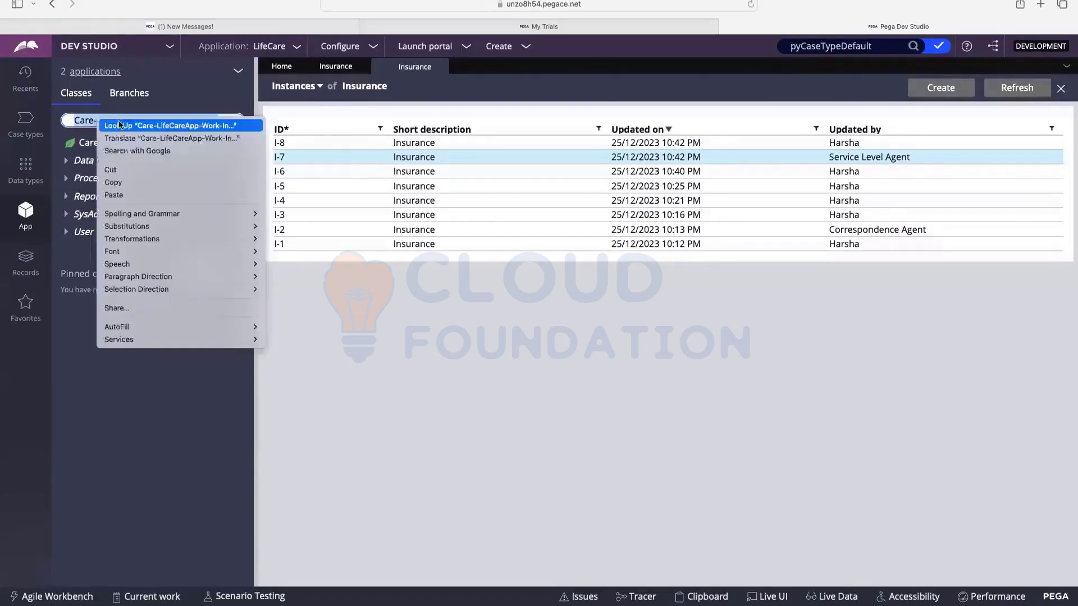
{"action": "left_click", "coordinate": [124, 169]}
{"action": "key", "text": "super+Tab"}
{"action": "key", "text": "ctrl+Tab"}
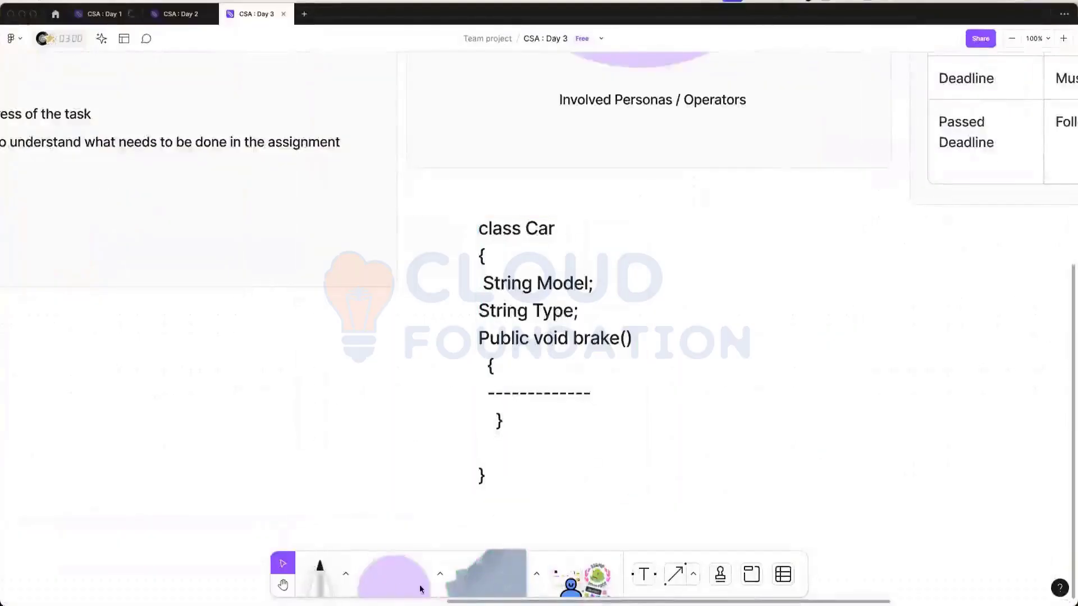
{"action": "left_click", "coordinate": [694, 220]}
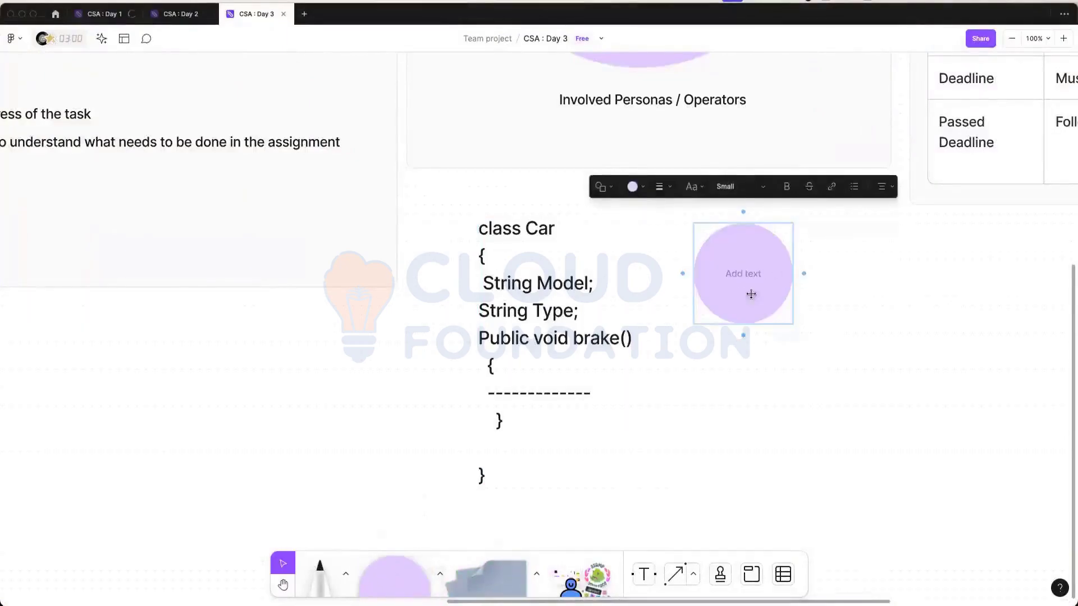
{"action": "left_click_drag", "start_coordinate": [801, 273], "coordinate": [876, 336]}
{"action": "key", "text": "Escape"}
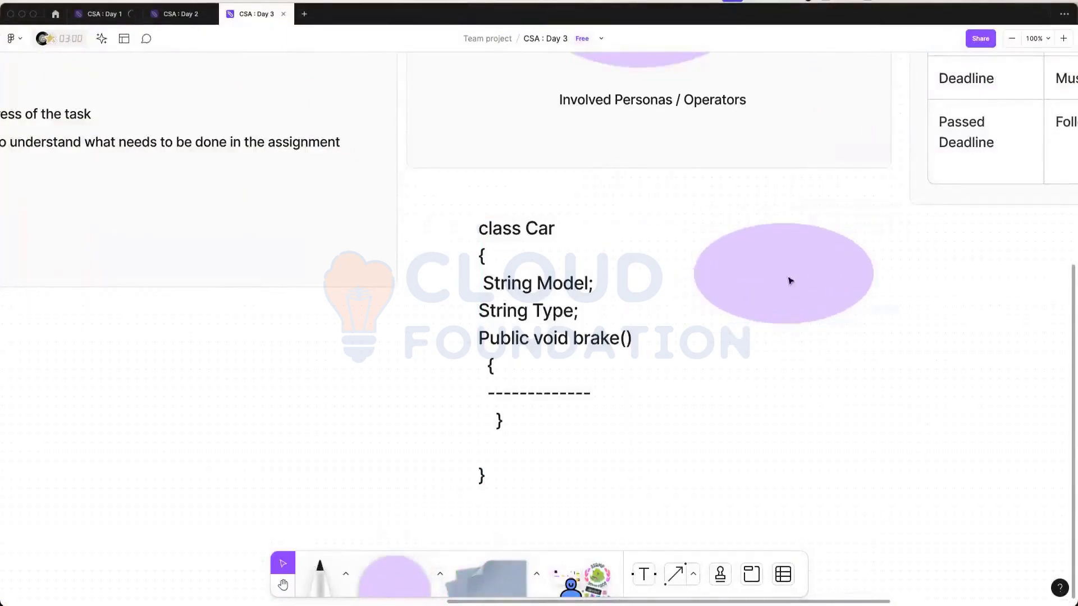
{"action": "left_click", "coordinate": [790, 279]}
{"action": "left_click_drag", "start_coordinate": [782, 324], "coordinate": [777, 427]}
Paste the class name Care-LifeCareApp-Work-Insurance, place it to the right of the Car class, delete the purple ellipse, and highlight "Insurance"
{"action": "right_click", "coordinate": [729, 282]}
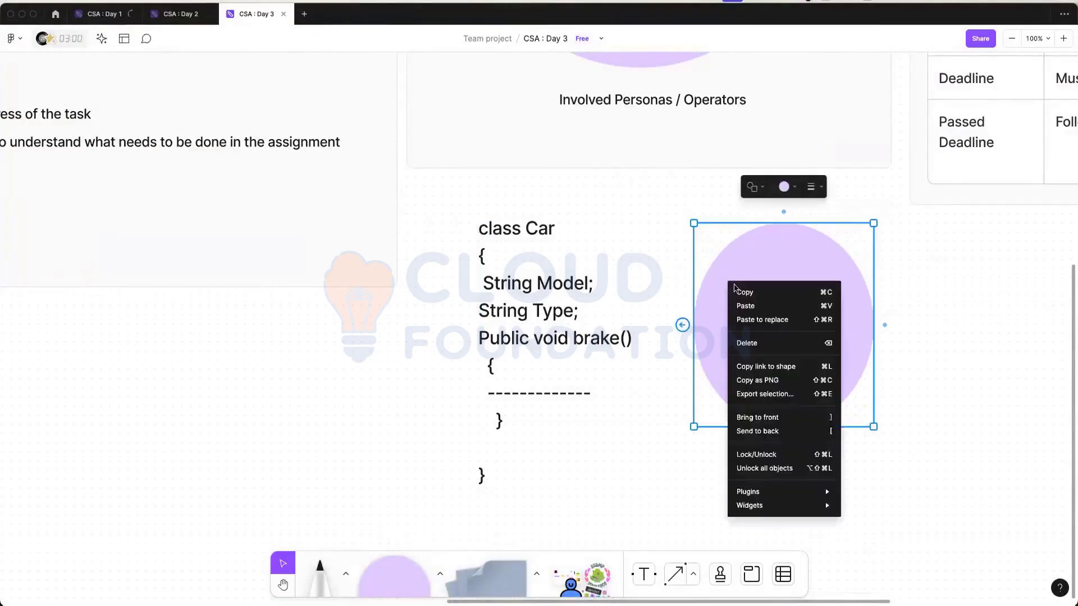
{"action": "left_click", "coordinate": [745, 304]}
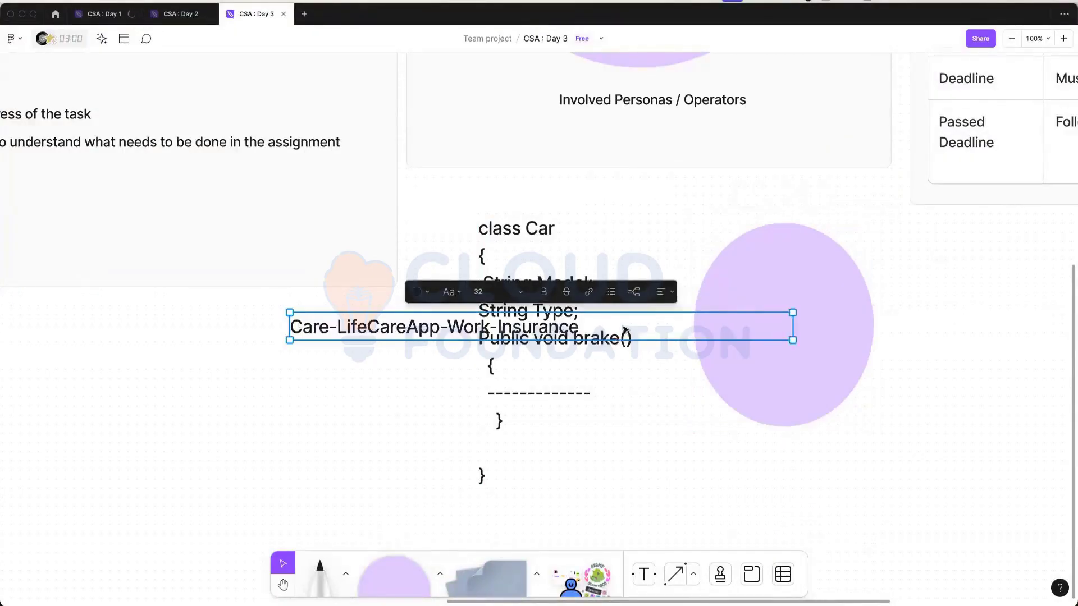
{"action": "left_click_drag", "start_coordinate": [623, 329], "coordinate": [1002, 251]}
{"action": "left_click", "coordinate": [859, 335]}
{"action": "key", "text": "Delete"}
{"action": "left_click", "coordinate": [789, 219]}
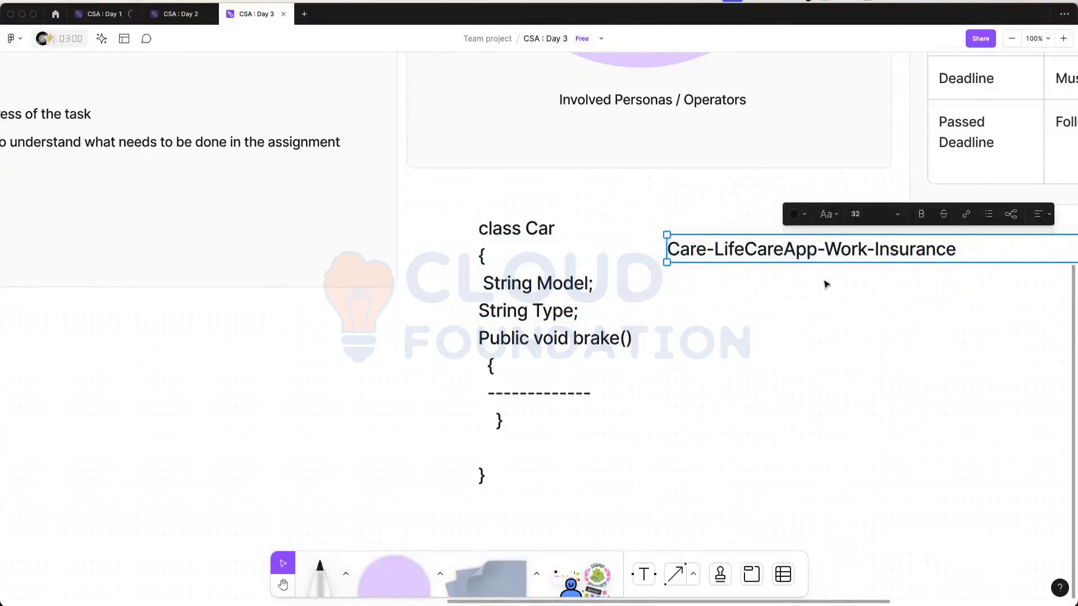
{"action": "left_click", "coordinate": [914, 247]}
{"action": "double_click", "coordinate": [914, 247]}
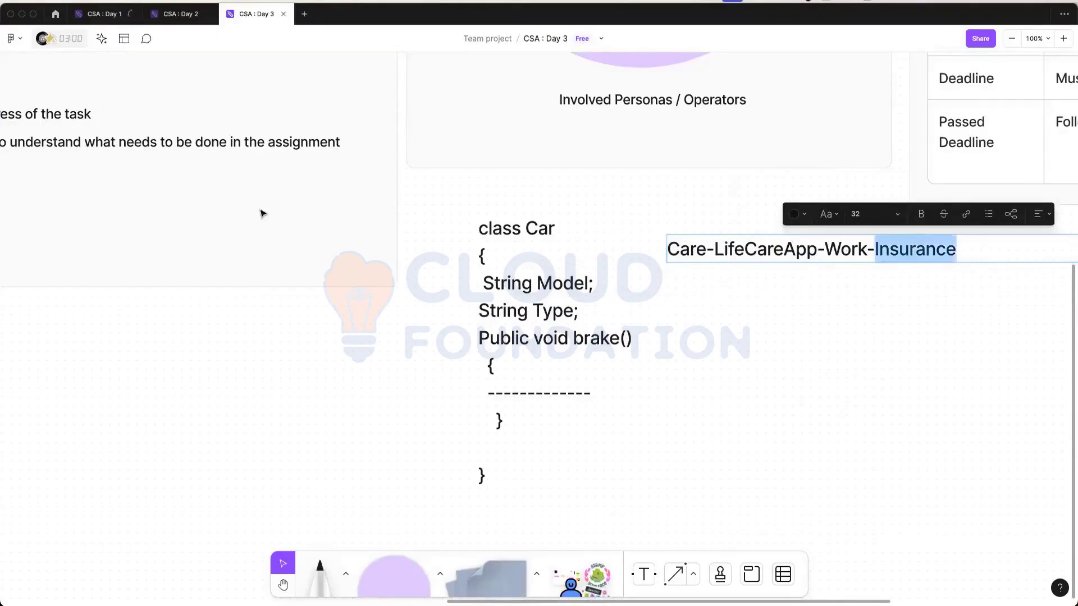
Switch to Pega Dev Studio and load the top-level Care class in the App explorer instead of the full Insurance class name
{"action": "left_click", "coordinate": [23, 13]}
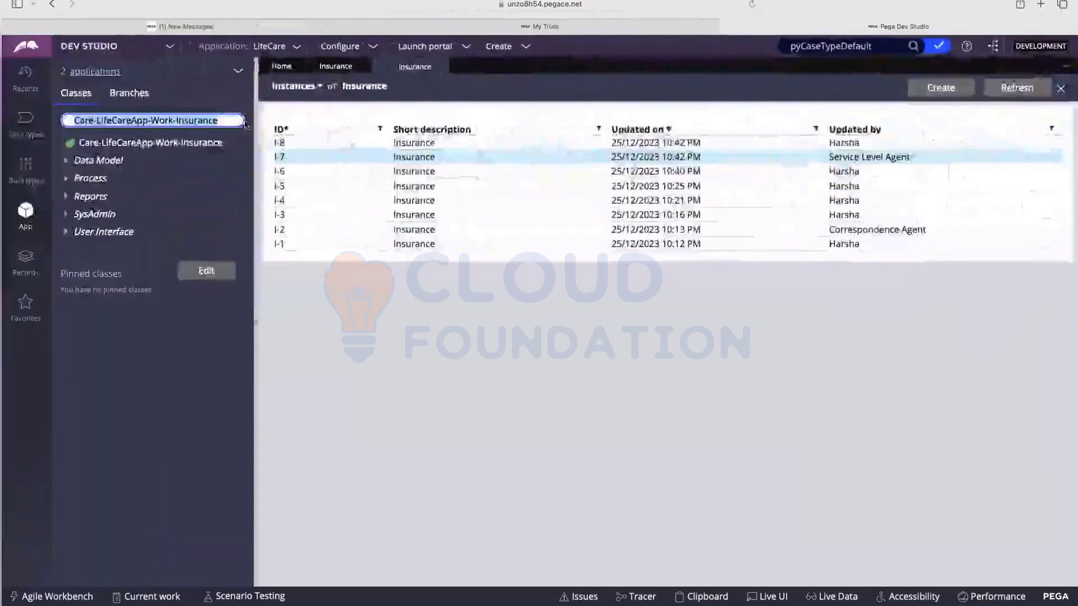
{"action": "left_click", "coordinate": [96, 121]}
{"action": "left_click_drag", "start_coordinate": [96, 122], "coordinate": [254, 127]}
{"action": "key", "text": "BackSpace"}
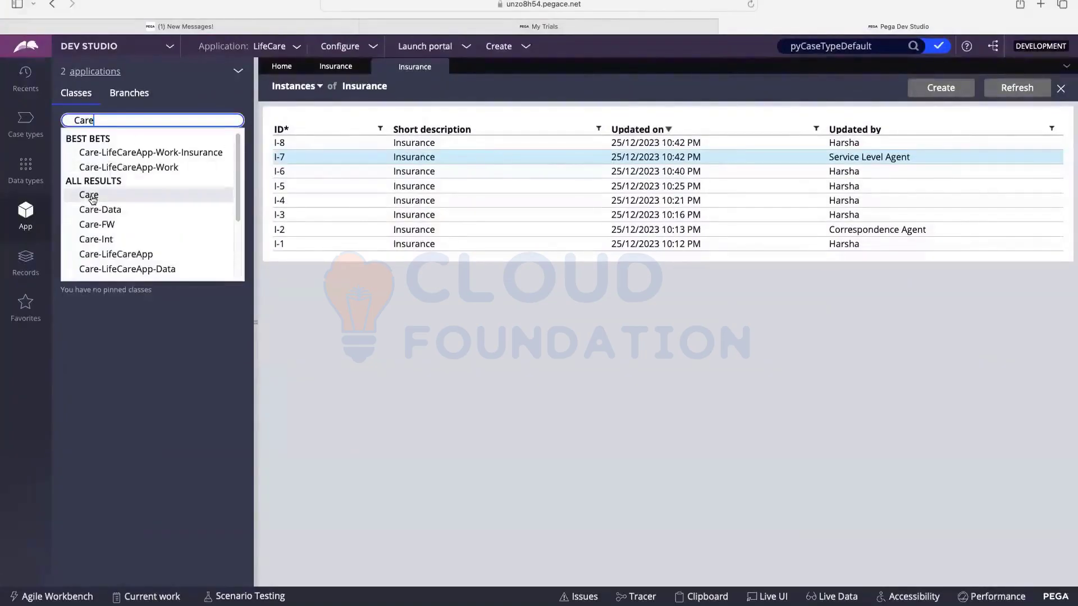
{"action": "left_click", "coordinate": [92, 199]}
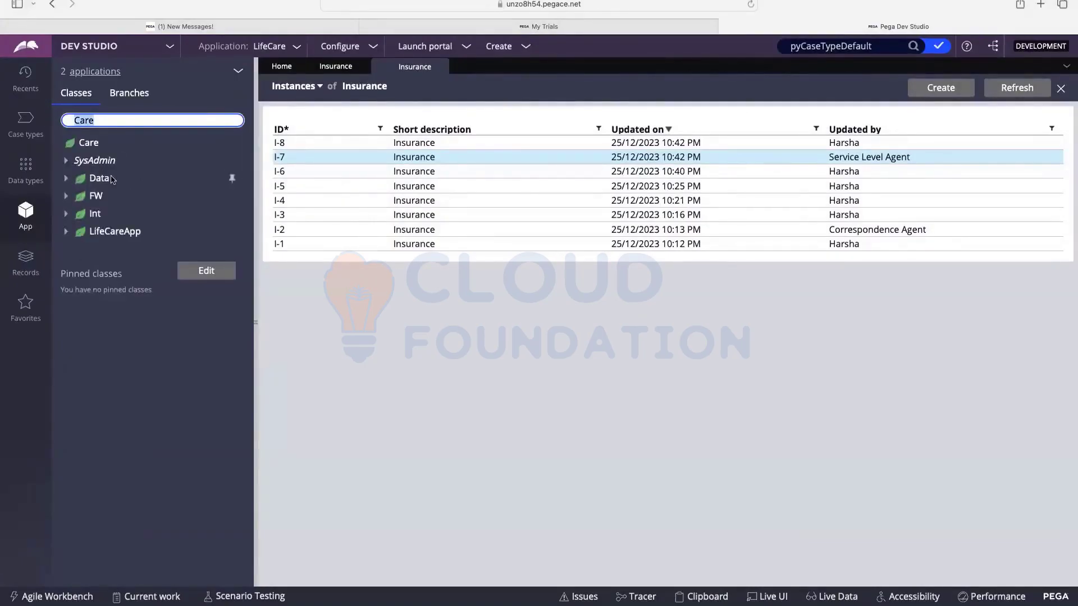
{"action": "left_click", "coordinate": [113, 120]}
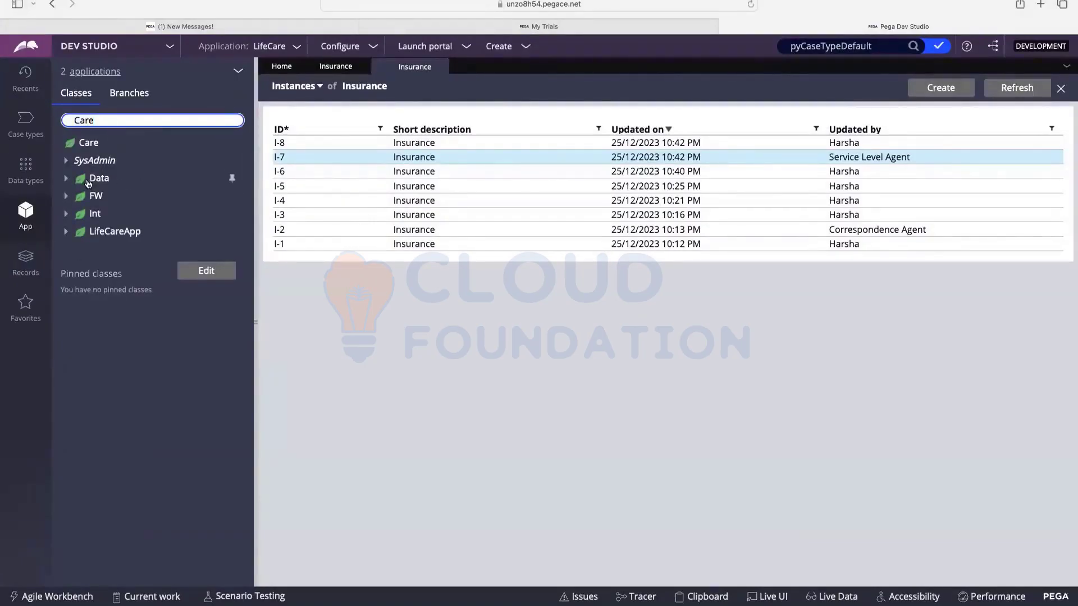
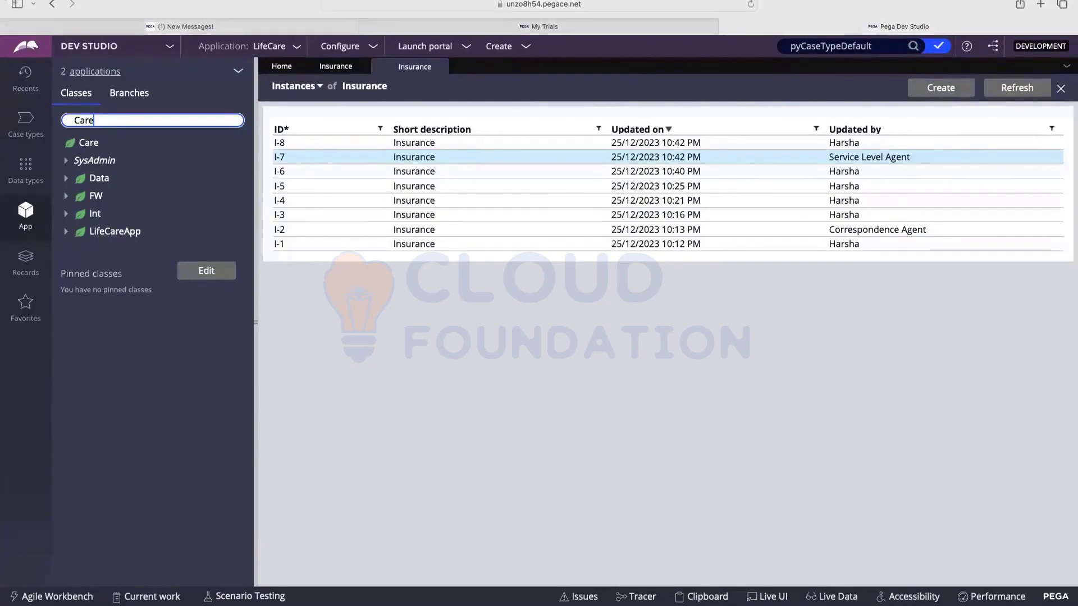
Check the Enterprise class Layers note on the CSA : Day 2 board and expand LifeCareApp under Care in Dev Studio
{"action": "key", "text": "super+Tab"}
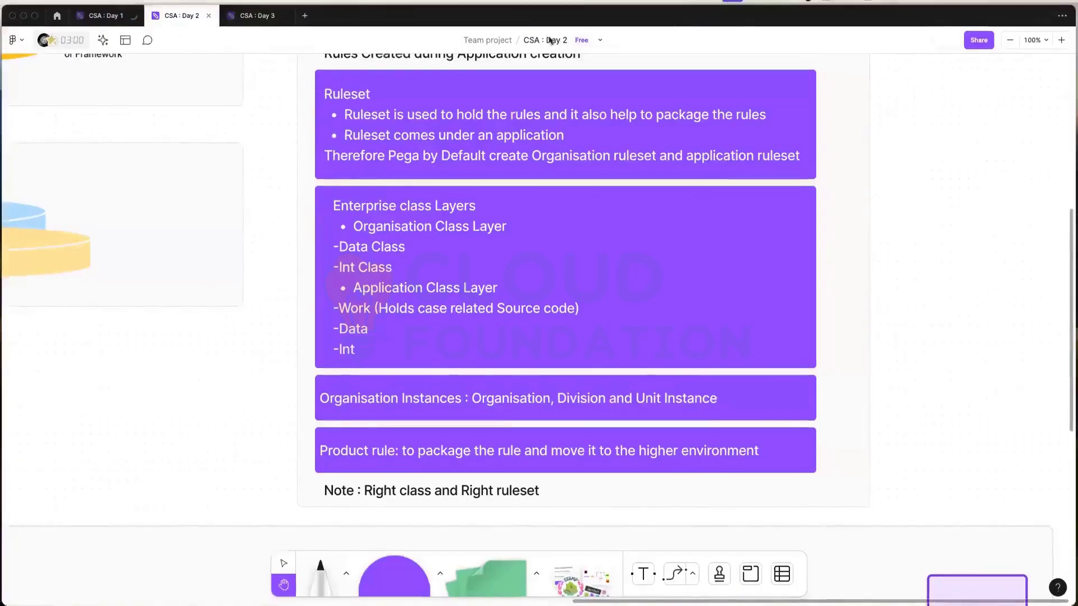
{"action": "key", "text": "ctrl+Up"}
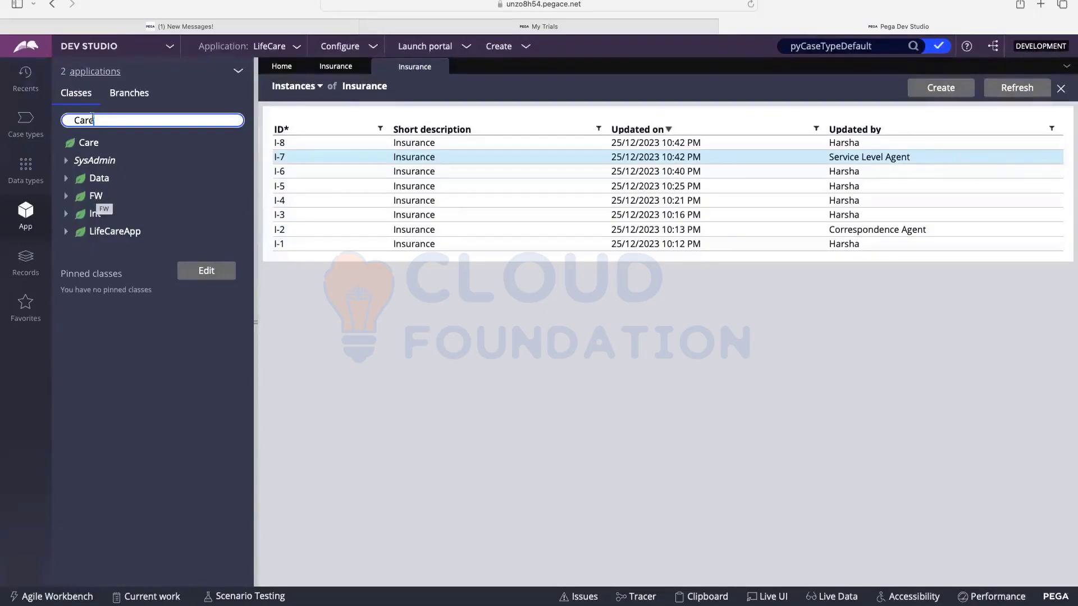
{"action": "double_click", "coordinate": [115, 116]}
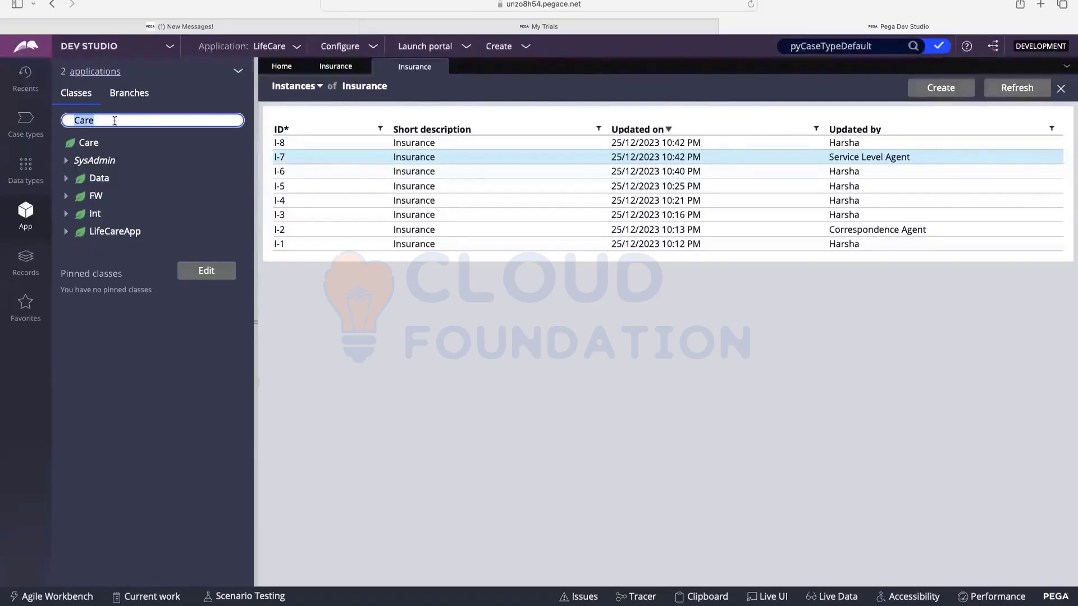
{"action": "left_click", "coordinate": [115, 118]}
{"action": "left_click", "coordinate": [67, 236]}
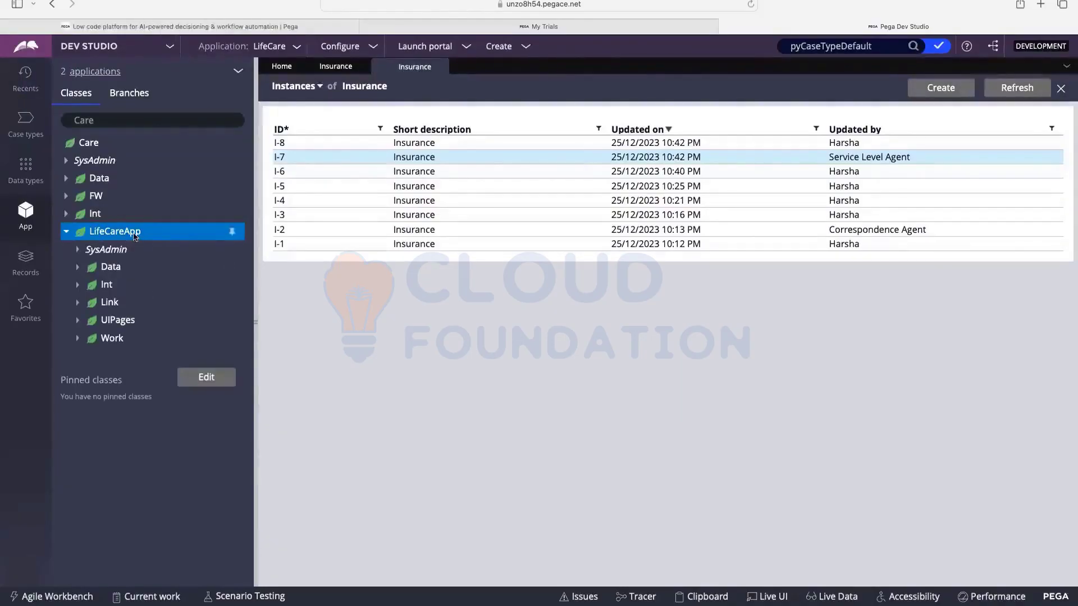
Compare the Organisation and Application Class Layer entries on the CSA : Day 2 board with the Care class tree in Dev Studio
{"action": "key", "text": "ctrl+Left"}
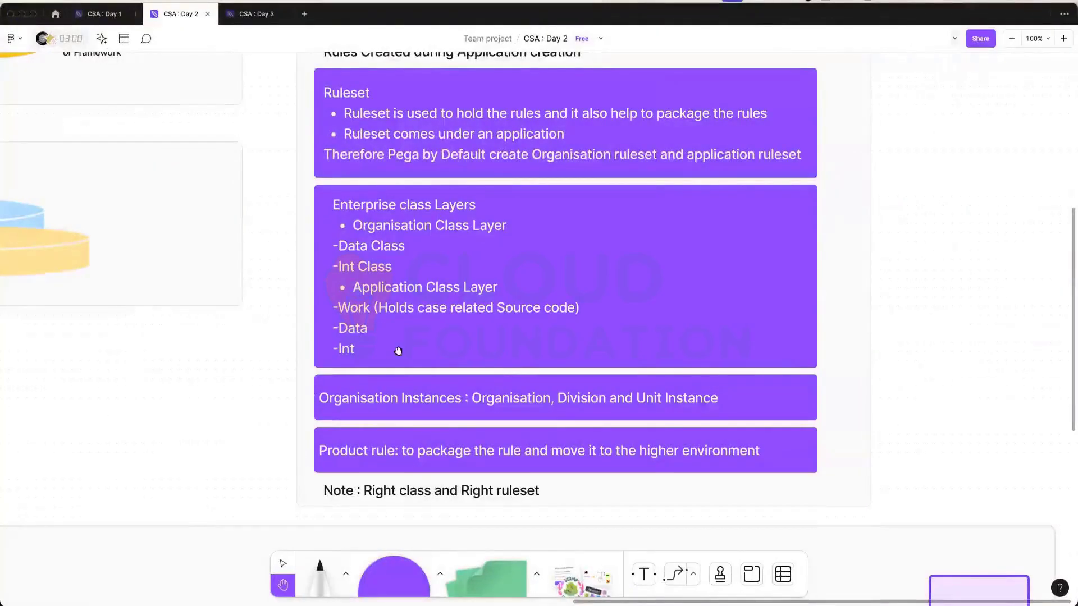
{"action": "key", "text": "ctrl+Right"}
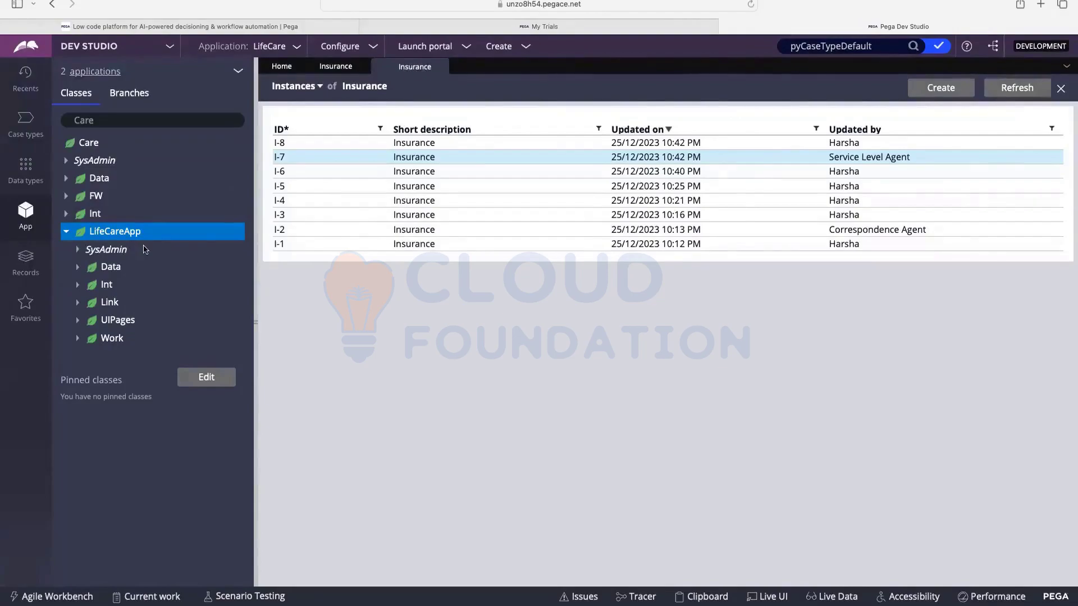
{"action": "key", "text": "super+Tab"}
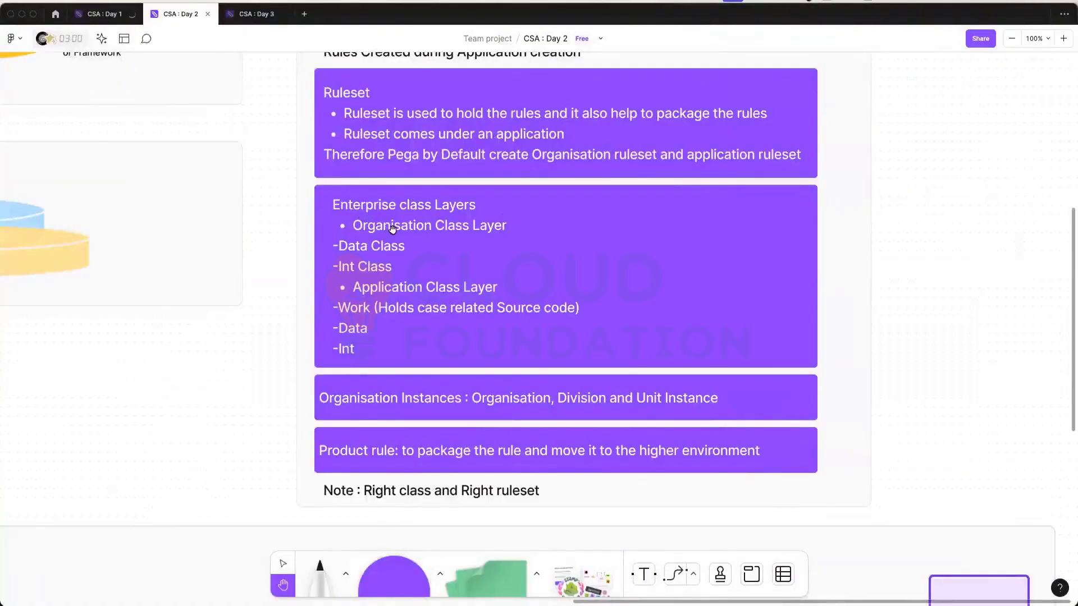
{"action": "key", "text": "super+Tab"}
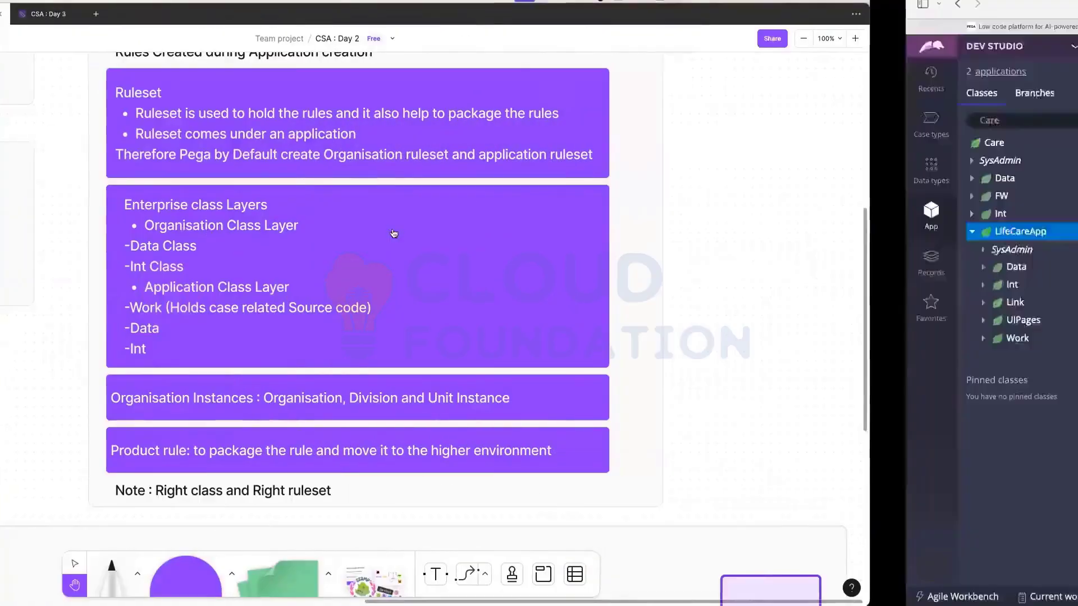
{"action": "key", "text": "super+Tab"}
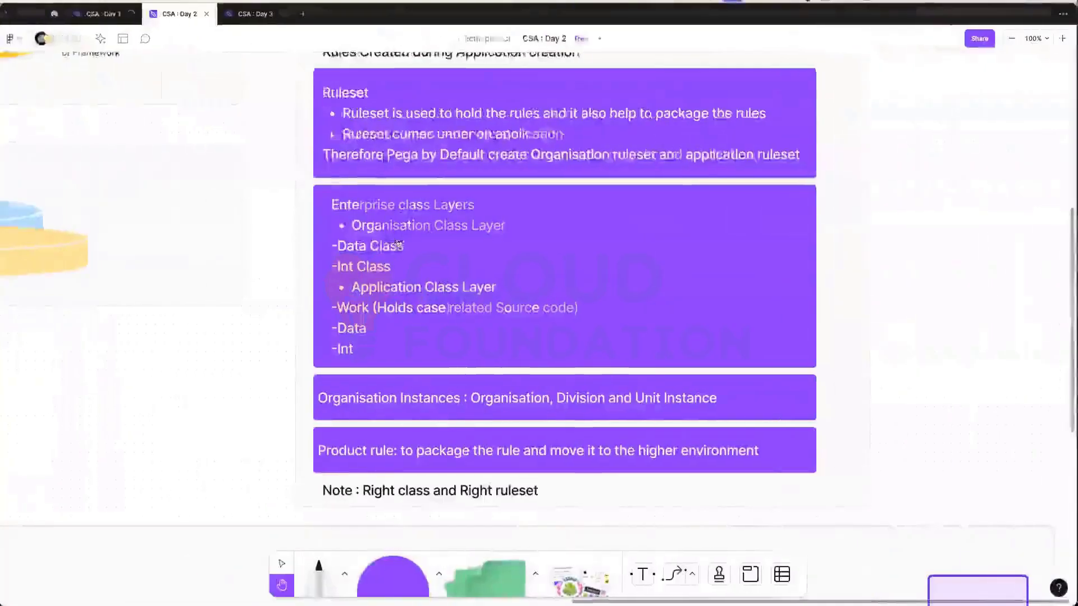
{"action": "key", "text": "super+Tab"}
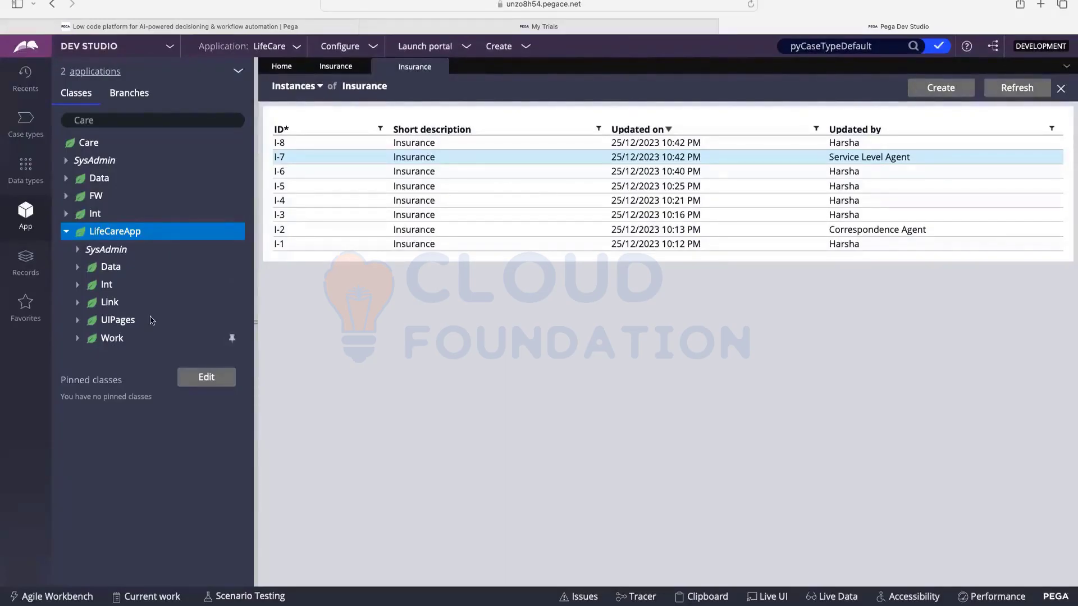
Expand the Work class under LifeCareApp and check its Insurance subclass against the case types list
{"action": "left_click", "coordinate": [66, 232]}
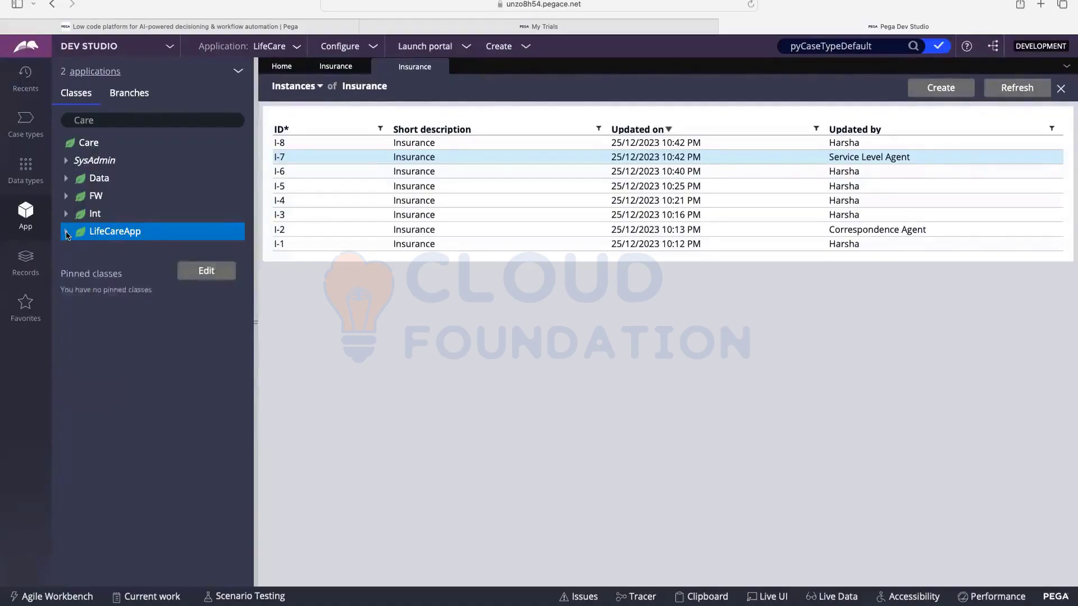
{"action": "left_click", "coordinate": [66, 233]}
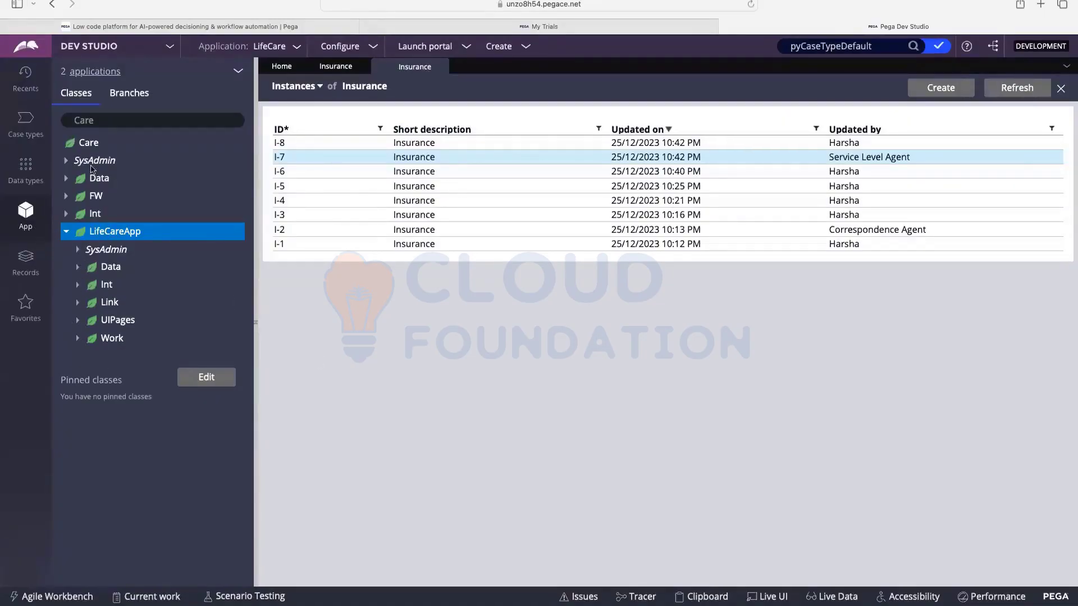
{"action": "left_click", "coordinate": [78, 342]}
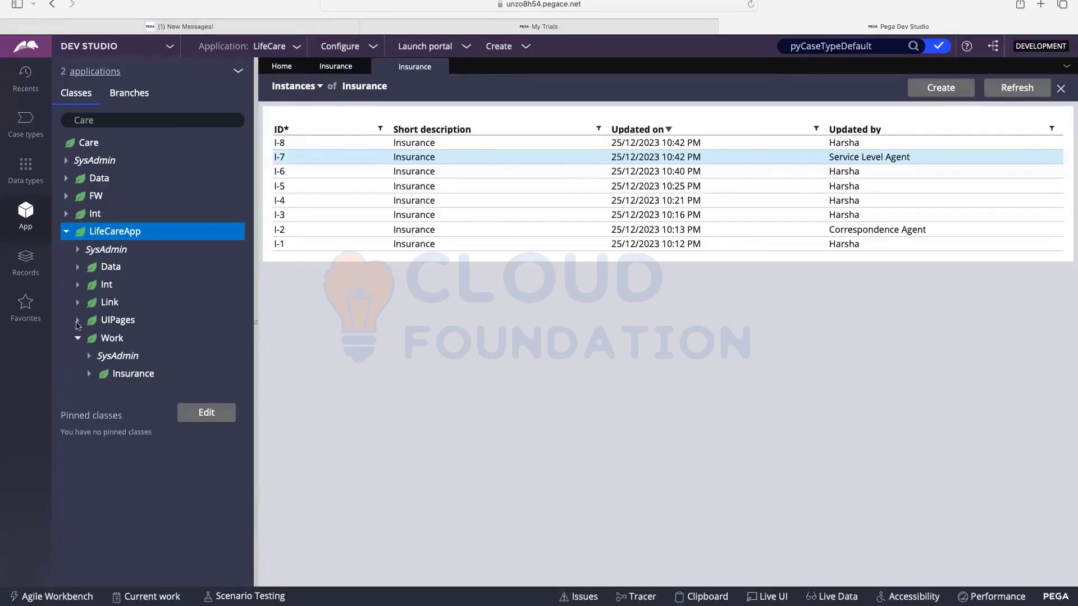
{"action": "left_click", "coordinate": [17, 118]}
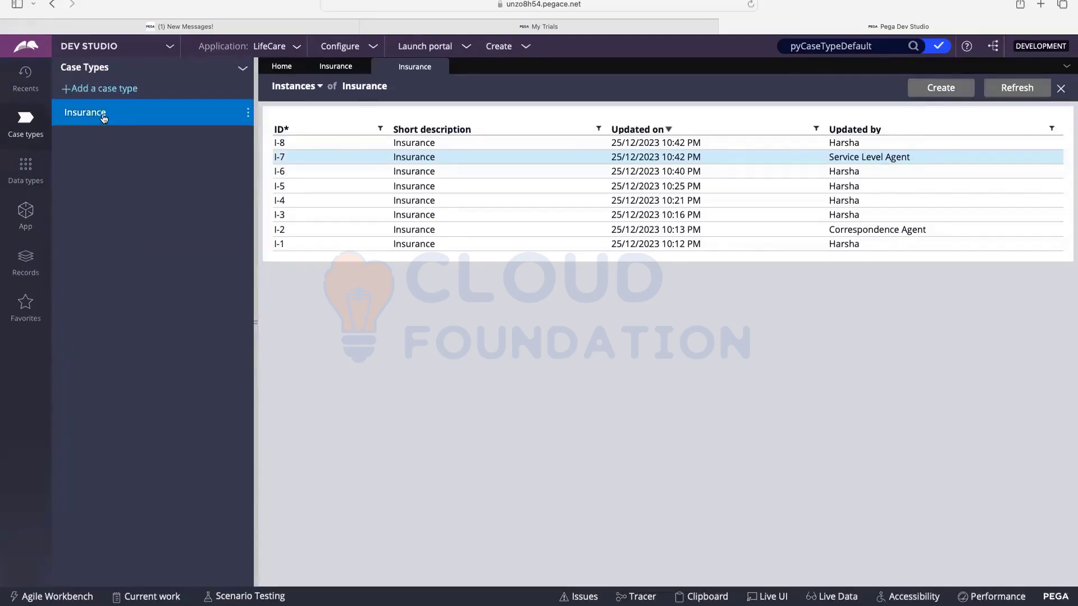
{"action": "left_click", "coordinate": [26, 218]}
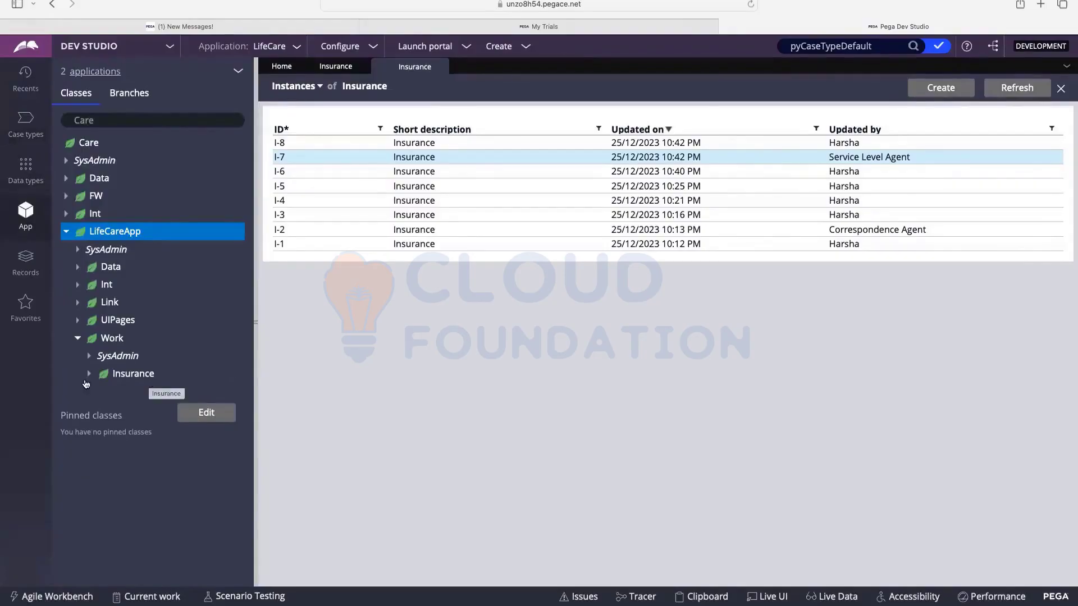
Inspect the Insurance class's rule categories and the properties in its Data Model, and collapse the class again
{"action": "left_click", "coordinate": [89, 374]}
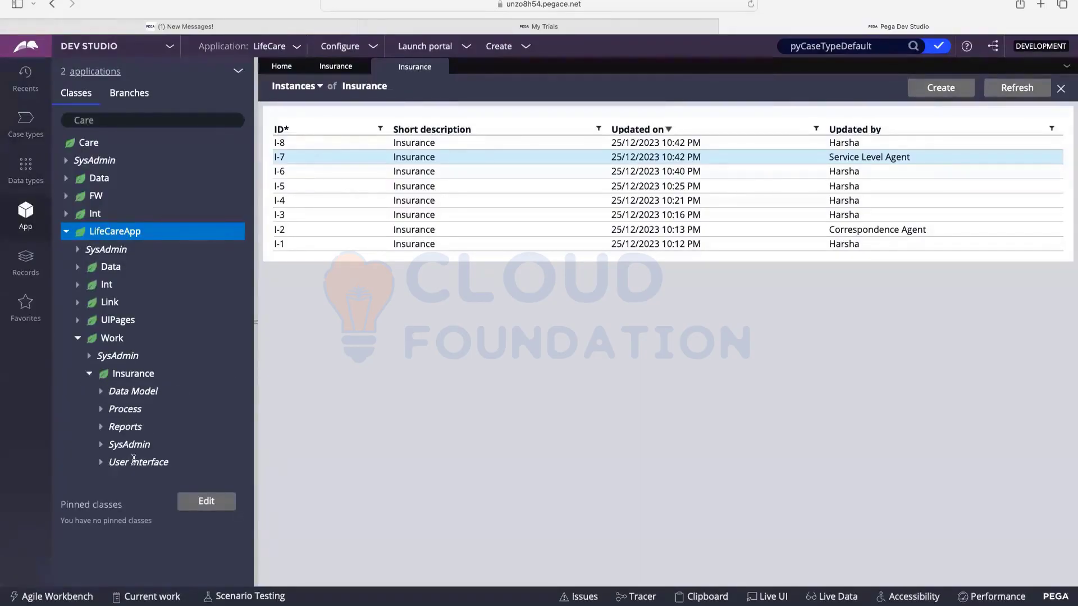
{"action": "left_click", "coordinate": [102, 394]}
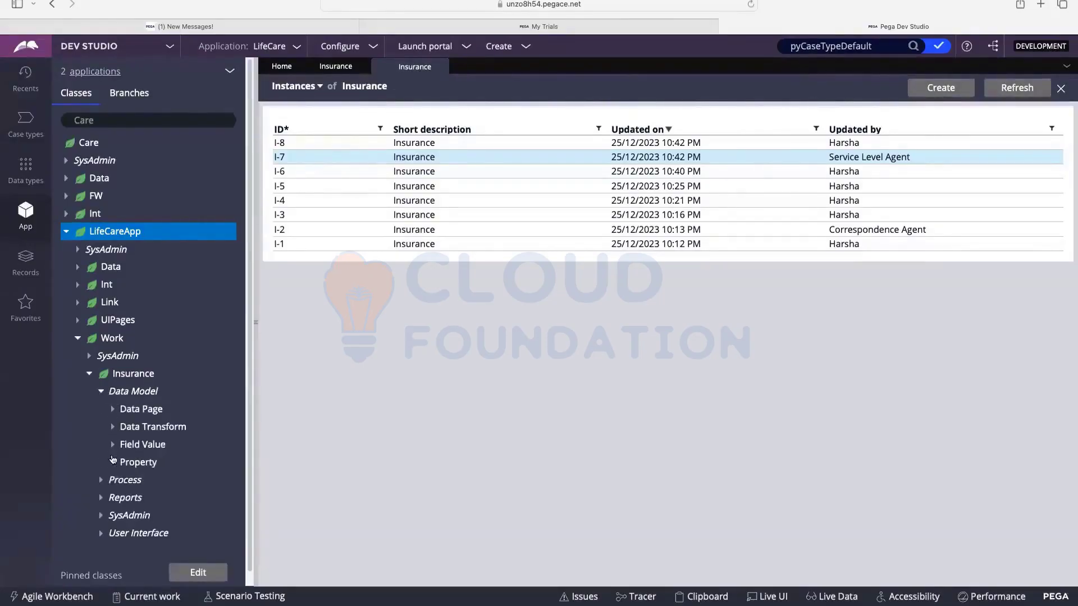
{"action": "left_click", "coordinate": [113, 465]}
{"action": "scroll", "coordinate": [151, 374], "scroll_direction": "down", "scroll_amount": 1}
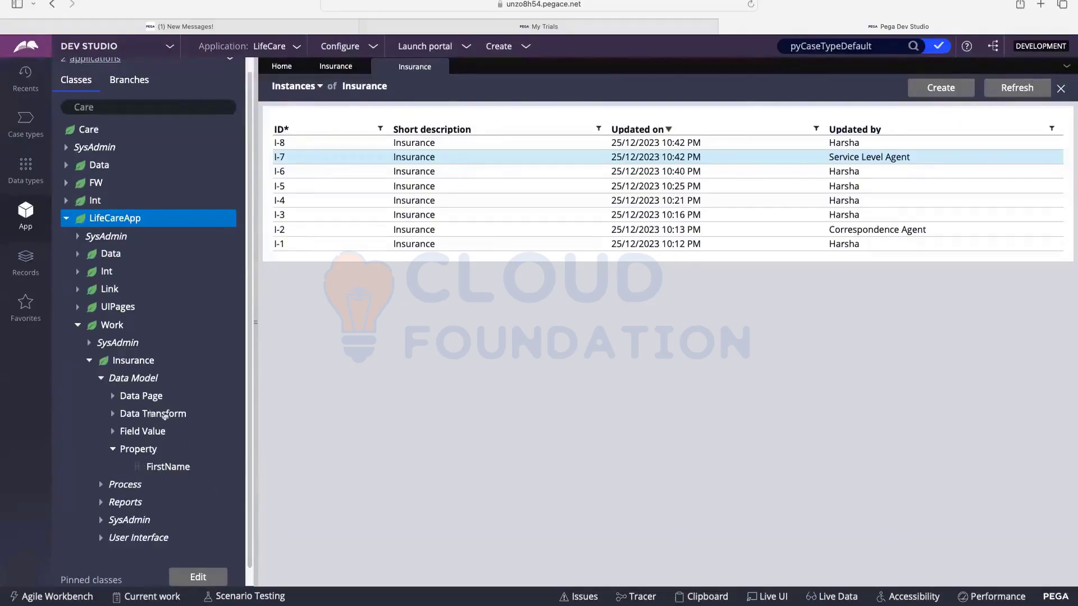
{"action": "left_click", "coordinate": [101, 379]}
{"action": "left_click", "coordinate": [93, 374]}
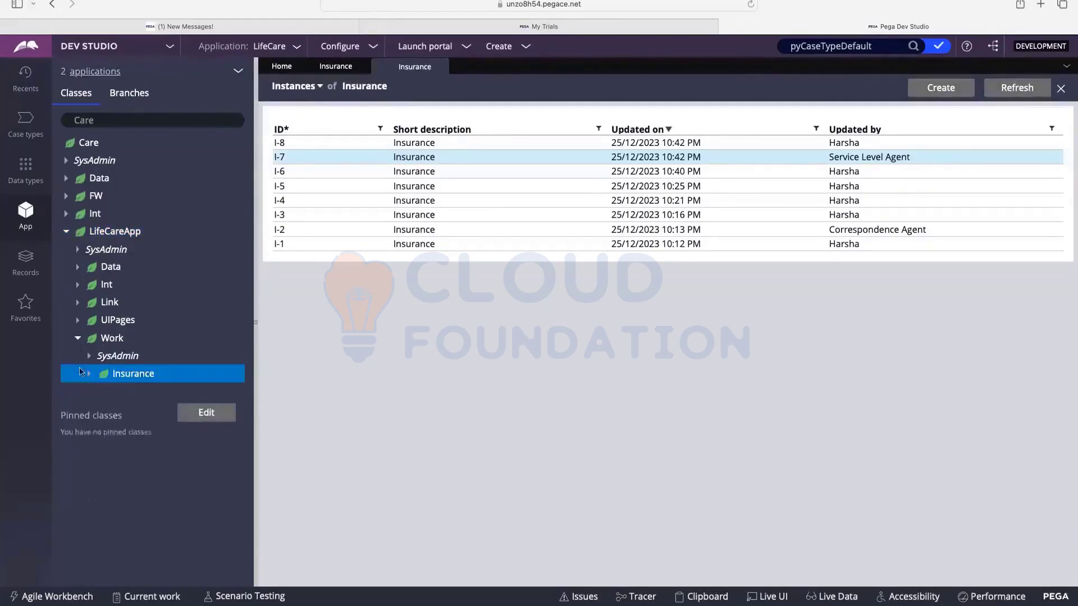
Open the Care-LifeCareApp-Work-Insurance class rule from the SysAdmin category of the Insurance class
{"action": "left_click", "coordinate": [88, 375]}
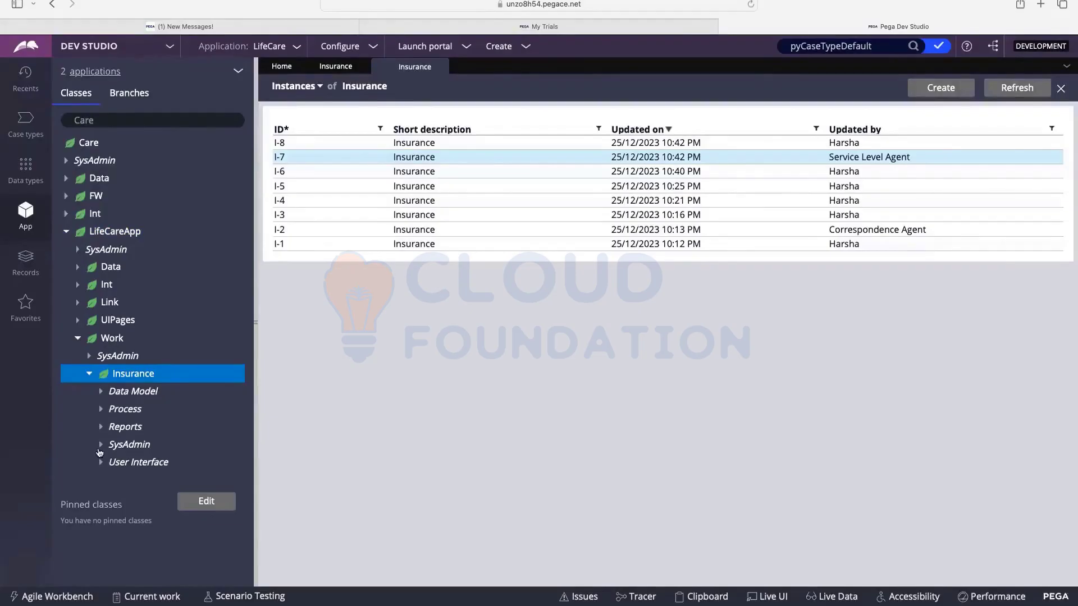
{"action": "left_click", "coordinate": [149, 447]}
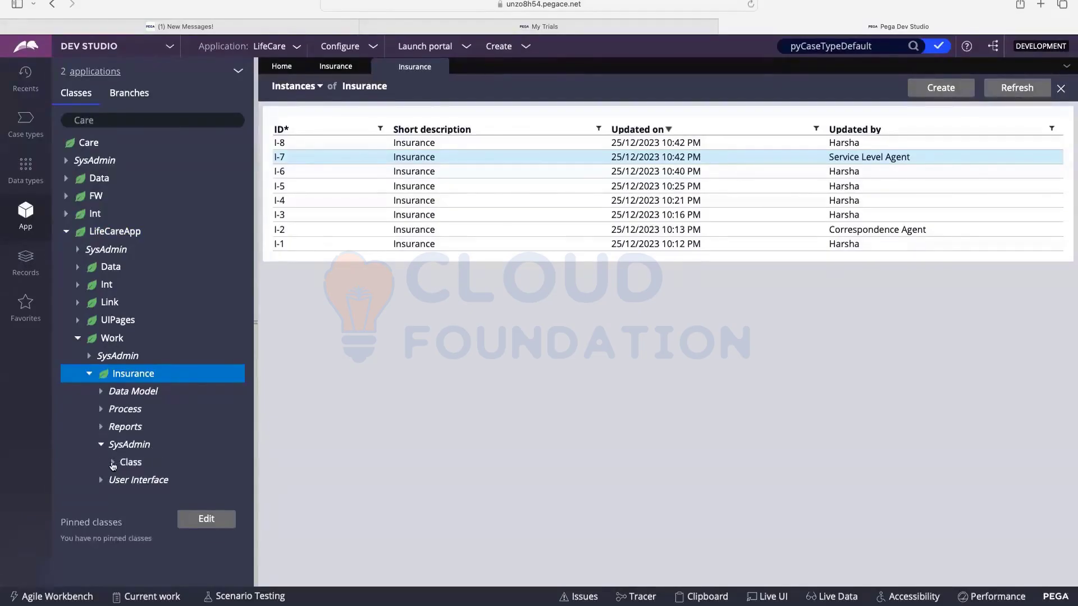
{"action": "left_click", "coordinate": [145, 466]}
{"action": "left_click", "coordinate": [164, 481]}
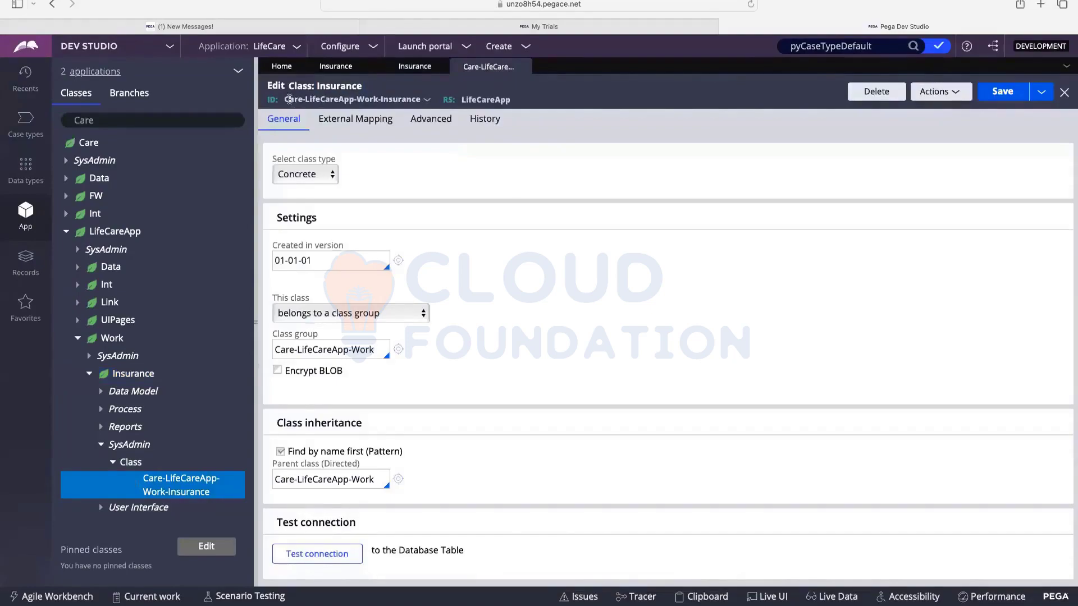
Highlight the class ID on the Insurance class rule, and view the list of Insurance instances before closing it
{"action": "left_click_drag", "start_coordinate": [289, 99], "coordinate": [416, 101]}
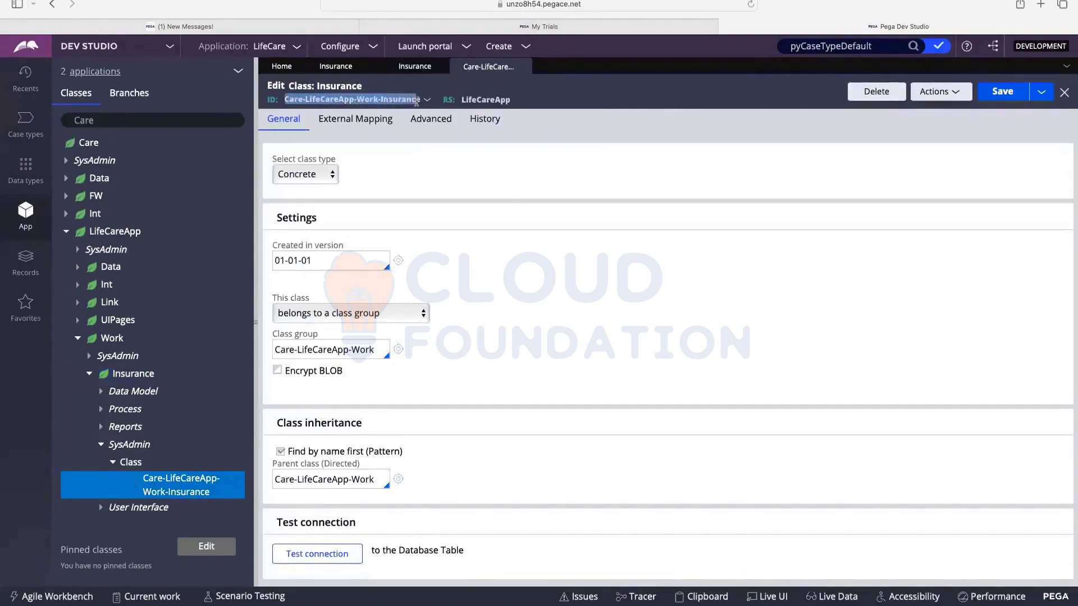
{"action": "left_click", "coordinate": [399, 176]}
{"action": "left_click", "coordinate": [290, 101]}
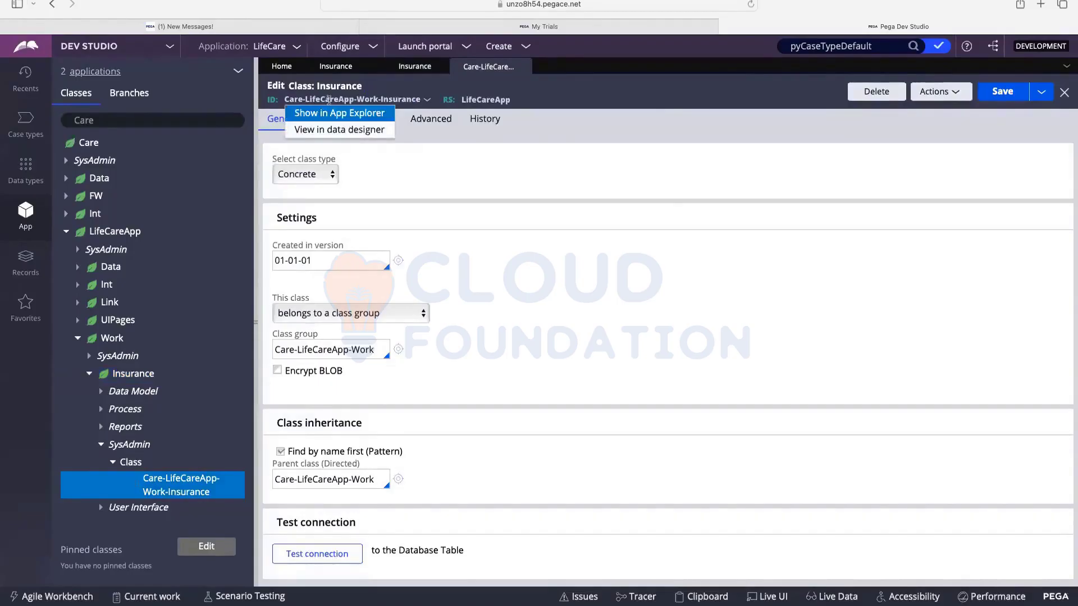
{"action": "left_click", "coordinate": [477, 181]}
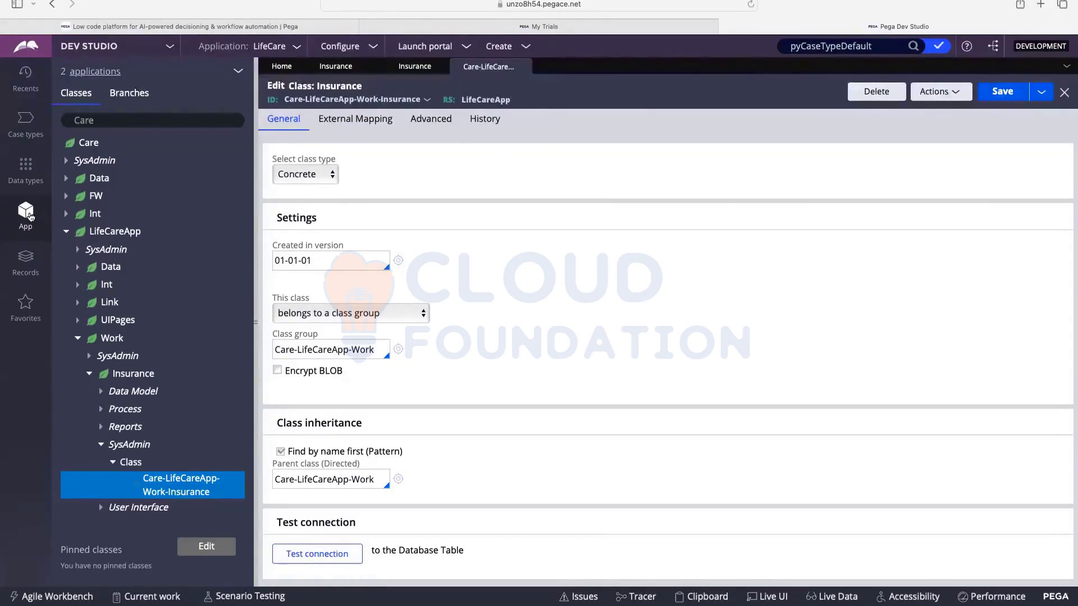
{"action": "left_click", "coordinate": [127, 376]}
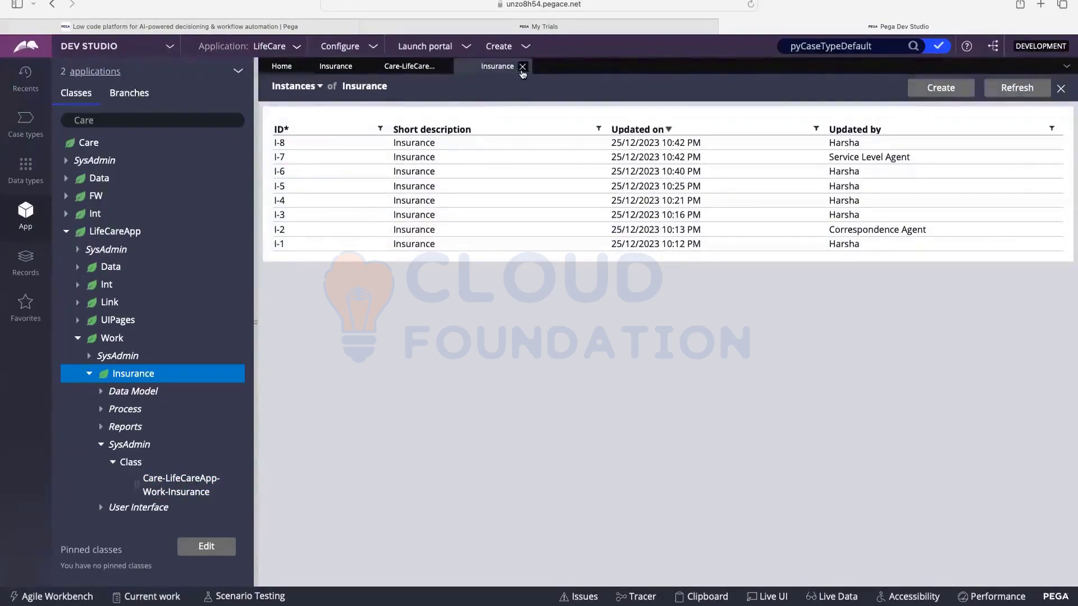
{"action": "left_click", "coordinate": [522, 67]}
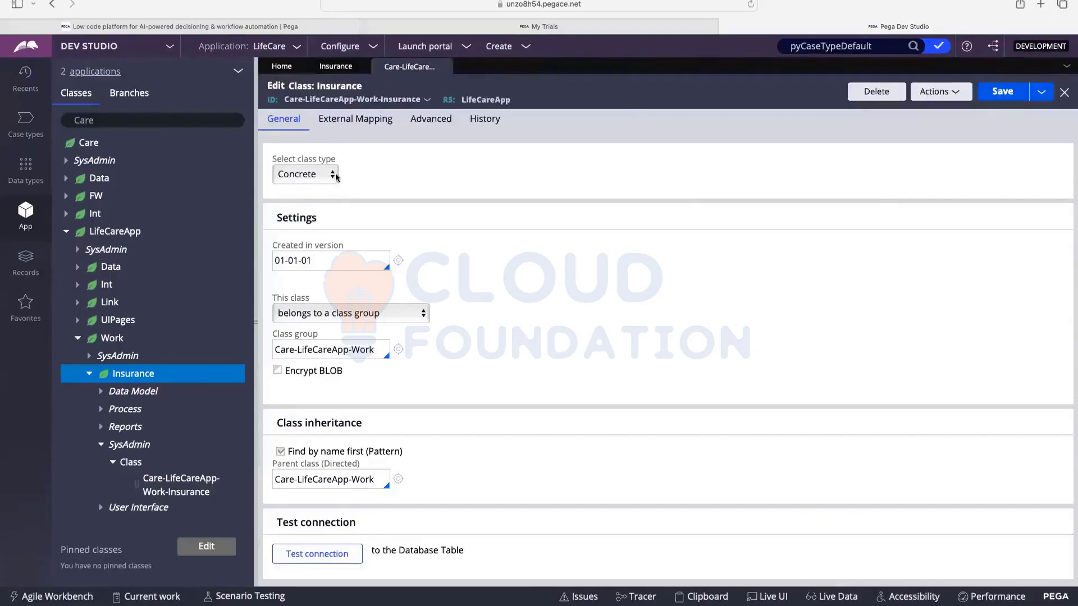
Examine the Created in version setting on the Insurance class rule and collapse Insurance in the class tree
{"action": "triple_click", "coordinate": [314, 263]}
{"action": "left_click", "coordinate": [306, 262]}
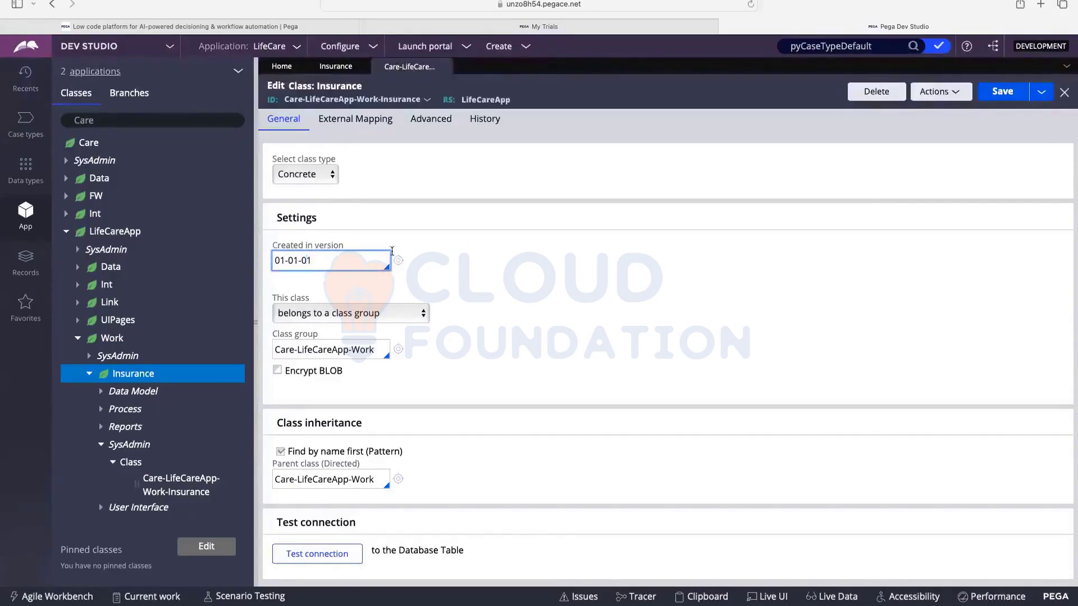
{"action": "left_click", "coordinate": [462, 240]}
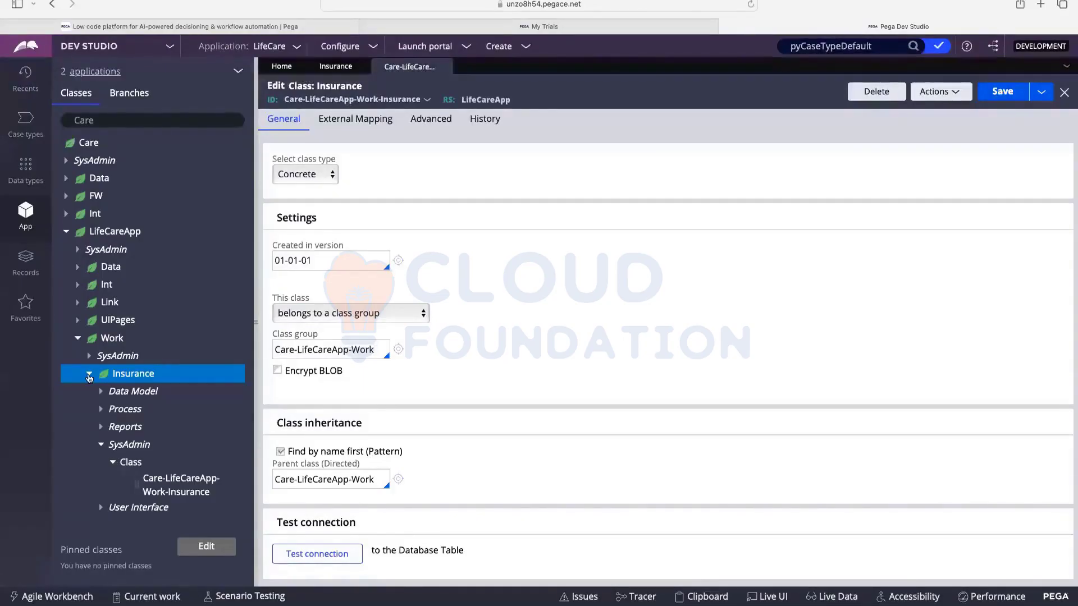
{"action": "left_click", "coordinate": [89, 375]}
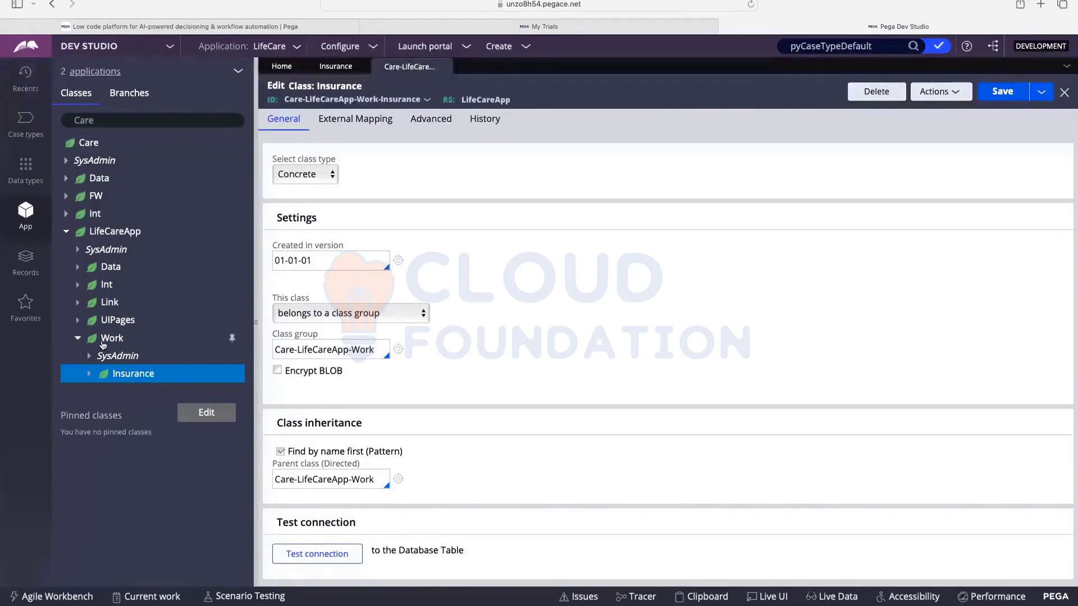
Open the Care-LifeCareApp-Work class rule from the Work class's SysAdmin category and examine its class group setting
{"action": "left_click", "coordinate": [89, 356]}
{"action": "left_click", "coordinate": [127, 376]}
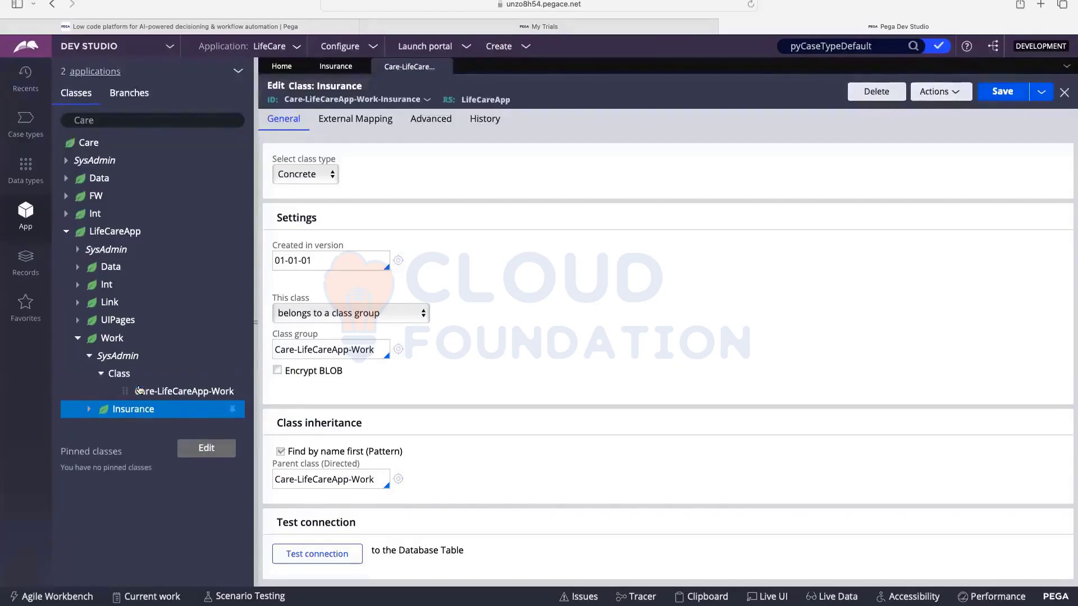
{"action": "left_click", "coordinate": [163, 391]}
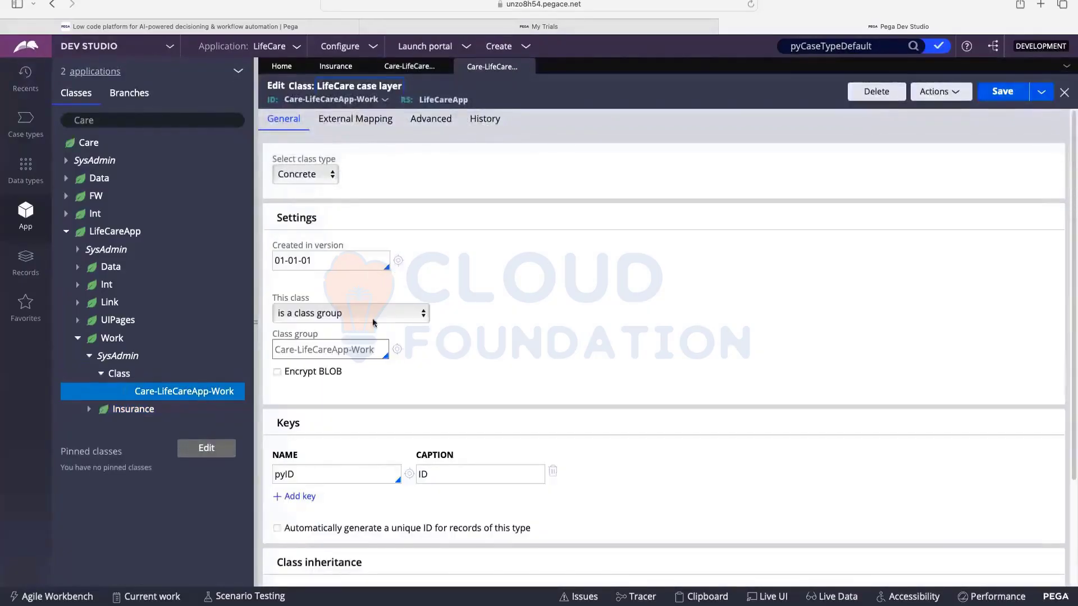
{"action": "left_click", "coordinate": [337, 312]}
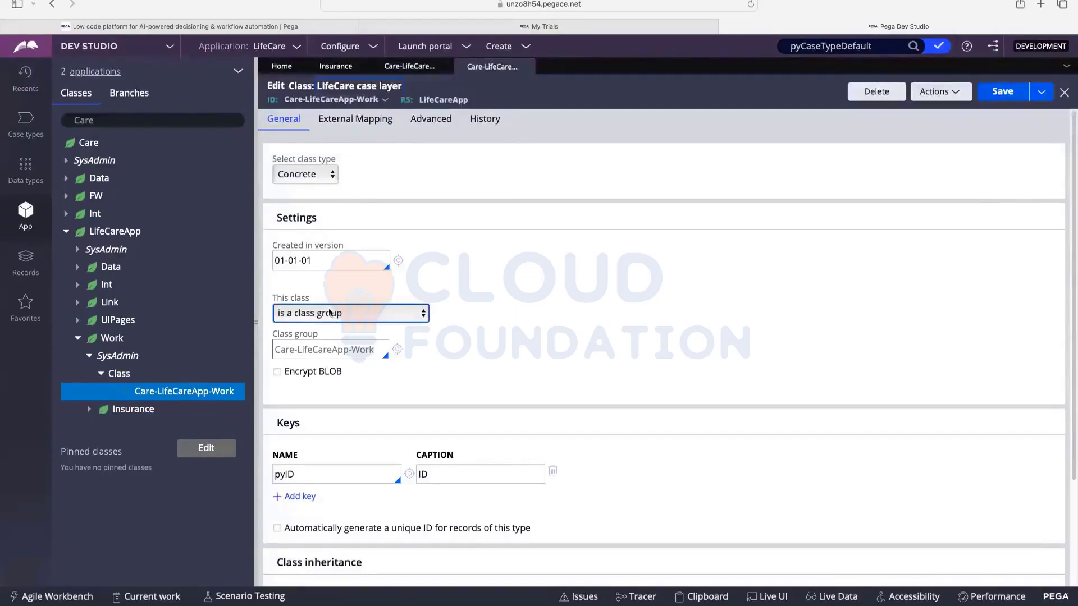
Compare the class IDs and class group settings of the Insurance and Care-LifeCareApp-Work class rules
{"action": "left_click", "coordinate": [409, 66]}
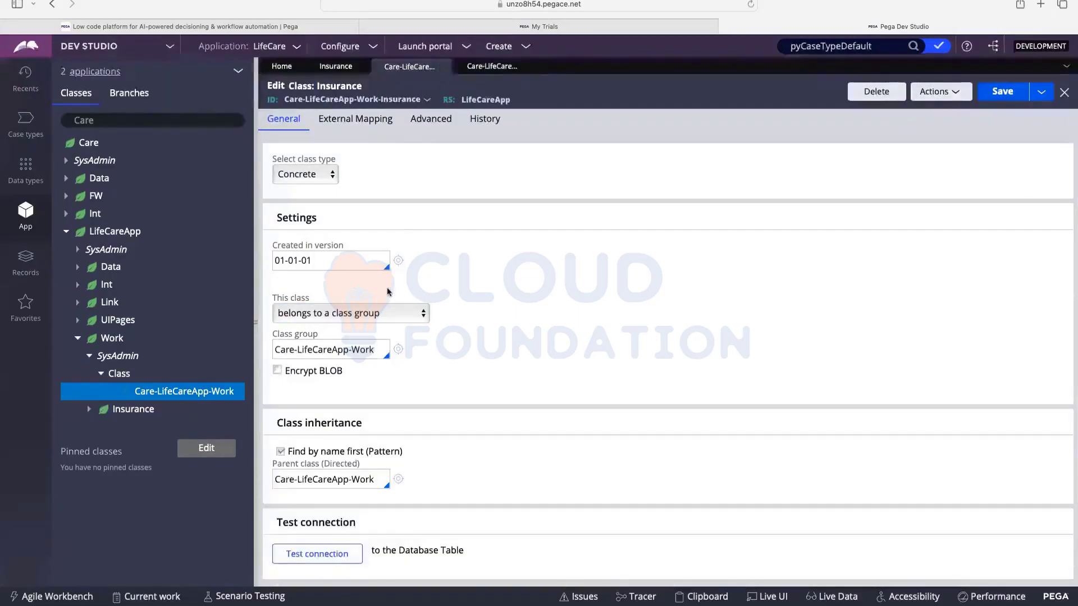
{"action": "left_click", "coordinate": [492, 66]}
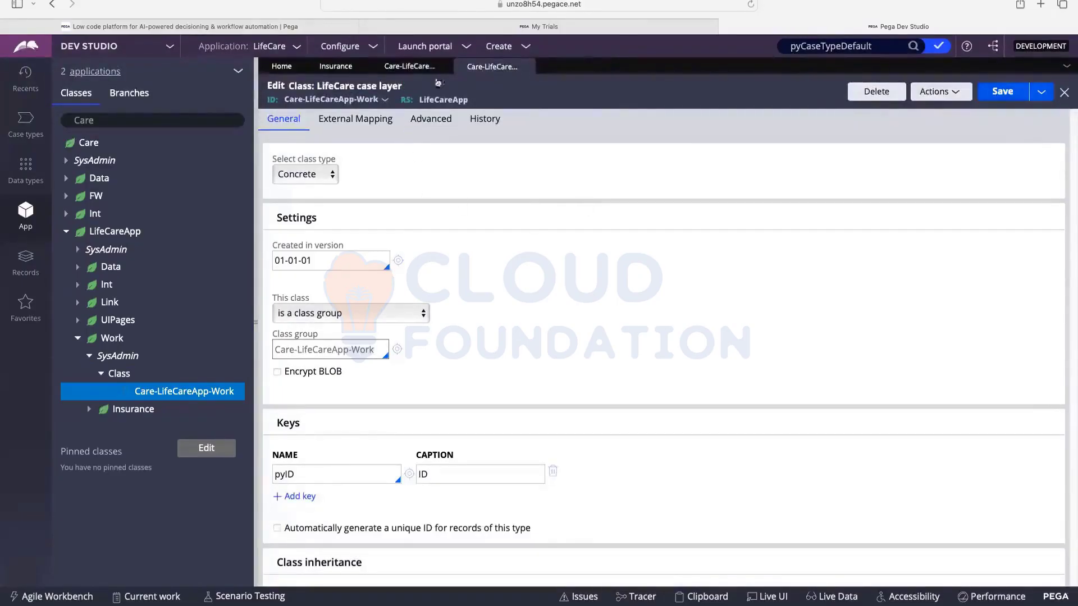
{"action": "left_click", "coordinate": [428, 67]}
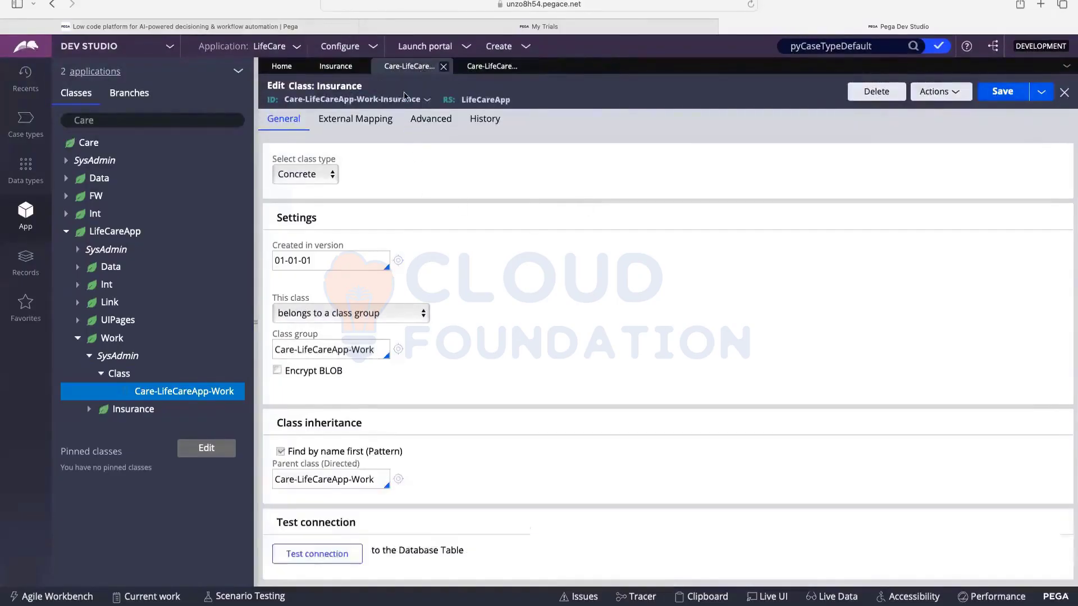
{"action": "left_click_drag", "start_coordinate": [384, 99], "coordinate": [418, 98]}
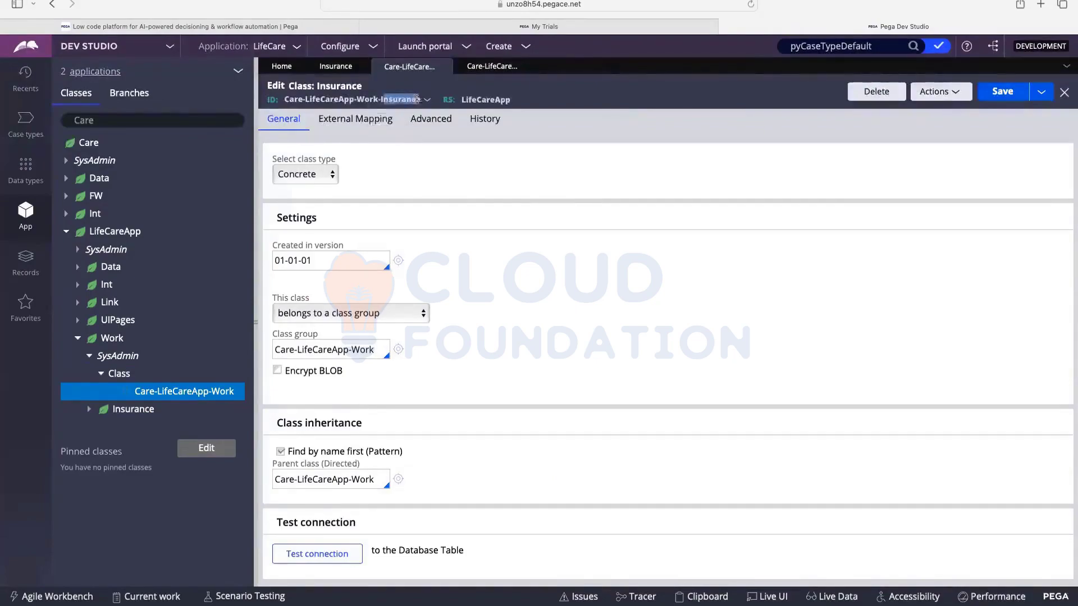
{"action": "left_click", "coordinate": [478, 68]}
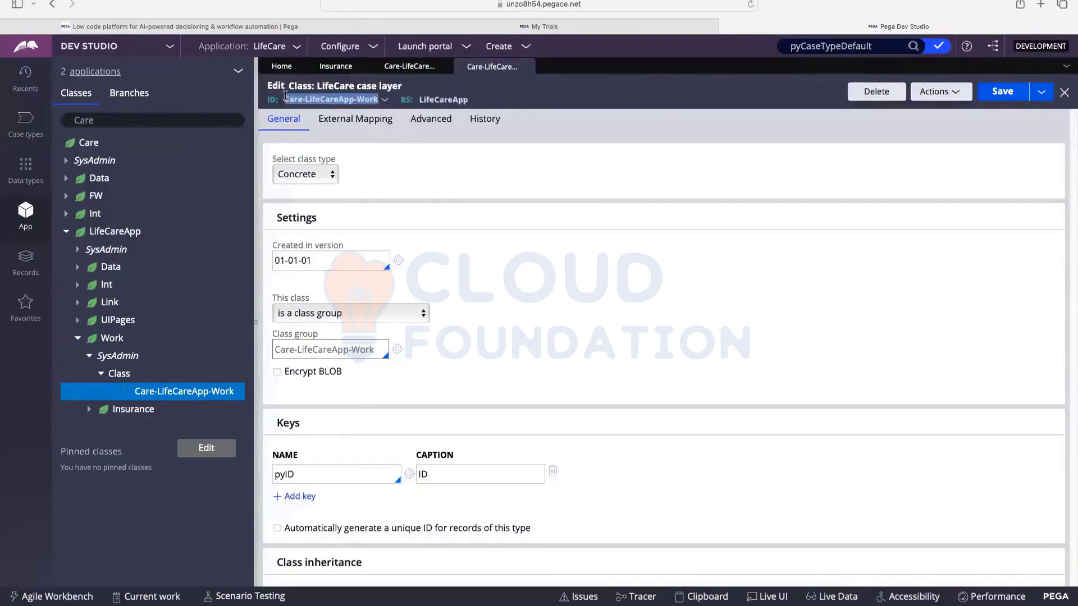
{"action": "left_click", "coordinate": [345, 99]}
{"action": "left_click", "coordinate": [409, 66]}
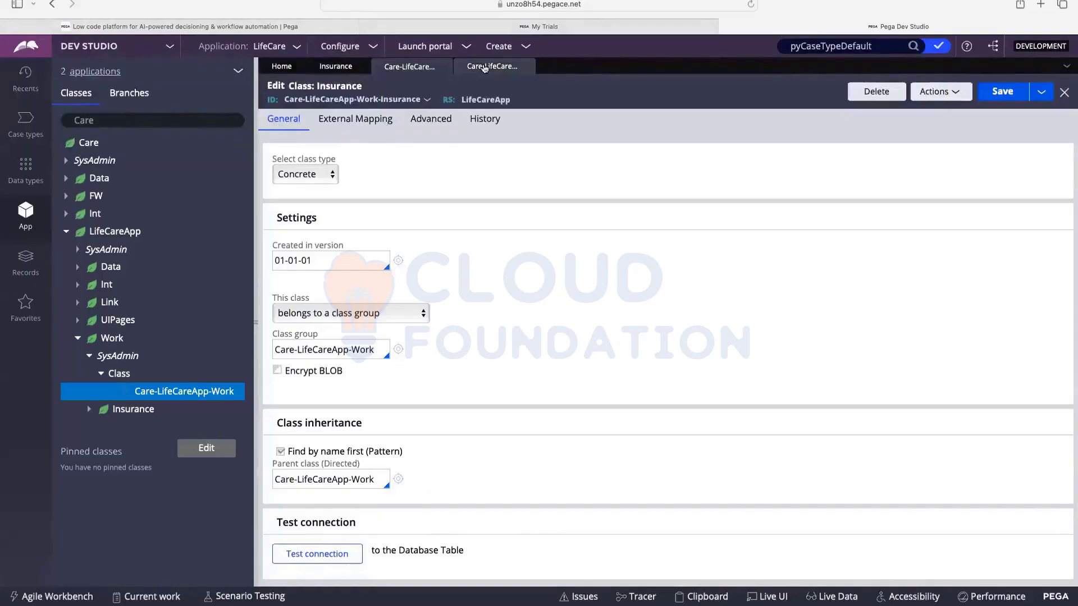
{"action": "left_click", "coordinate": [522, 66]}
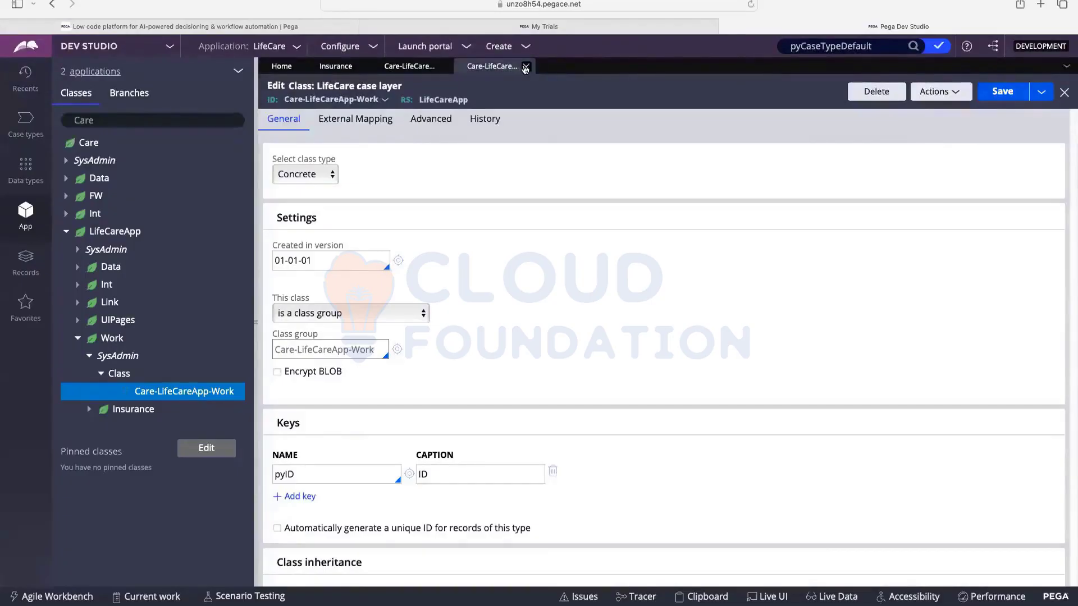
Review the class group, keys and class inheritance of the Care-LifeCareApp-Work rule, and close the rule
{"action": "scroll", "coordinate": [359, 303], "scroll_direction": "down", "scroll_amount": 1}
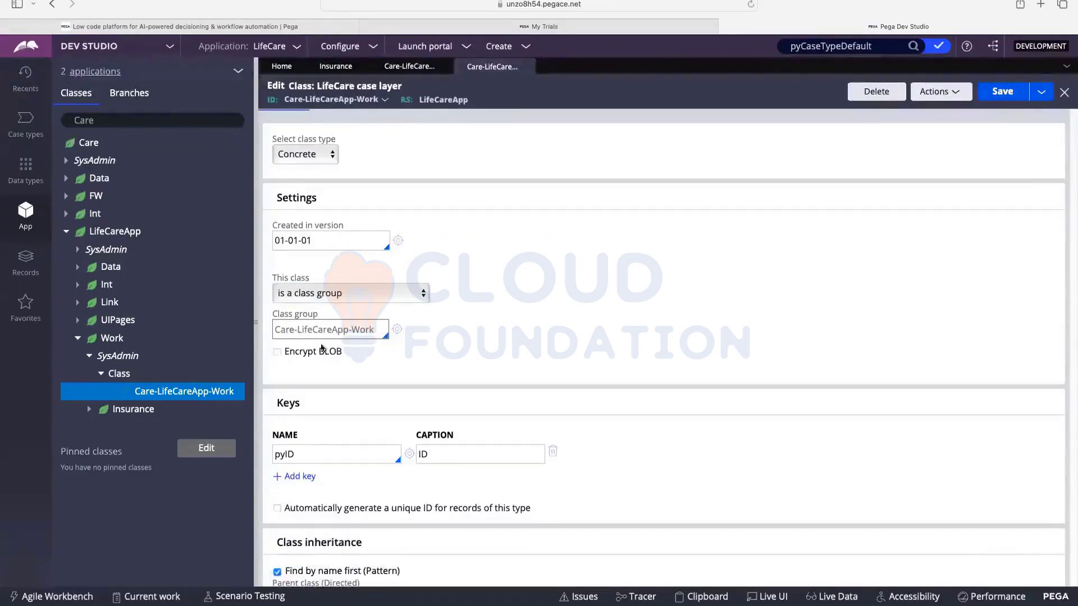
{"action": "triple_click", "coordinate": [372, 332]}
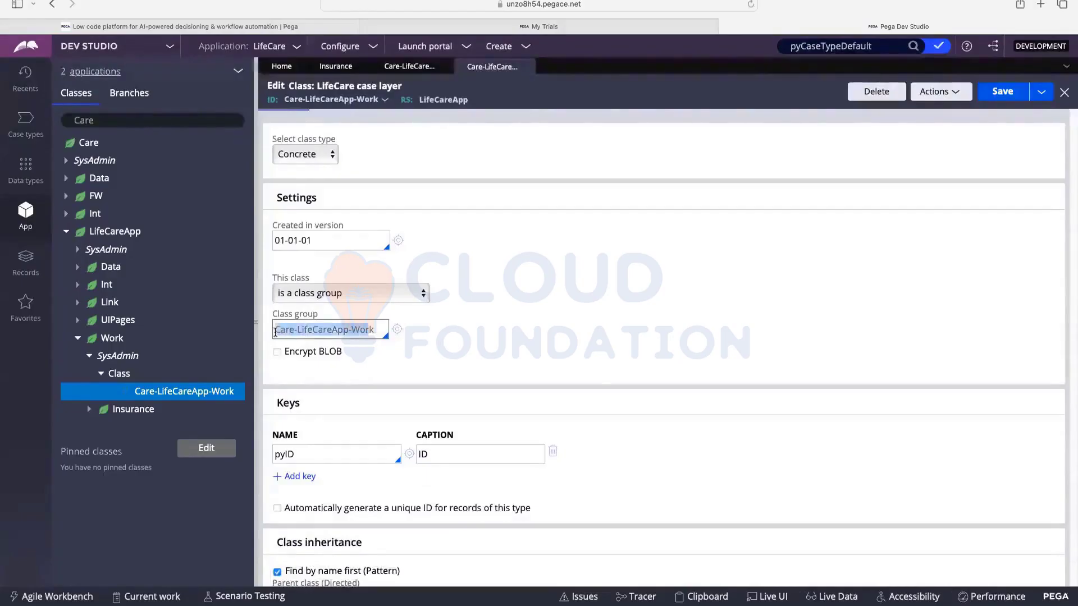
{"action": "scroll", "coordinate": [373, 322], "scroll_direction": "down", "scroll_amount": 3}
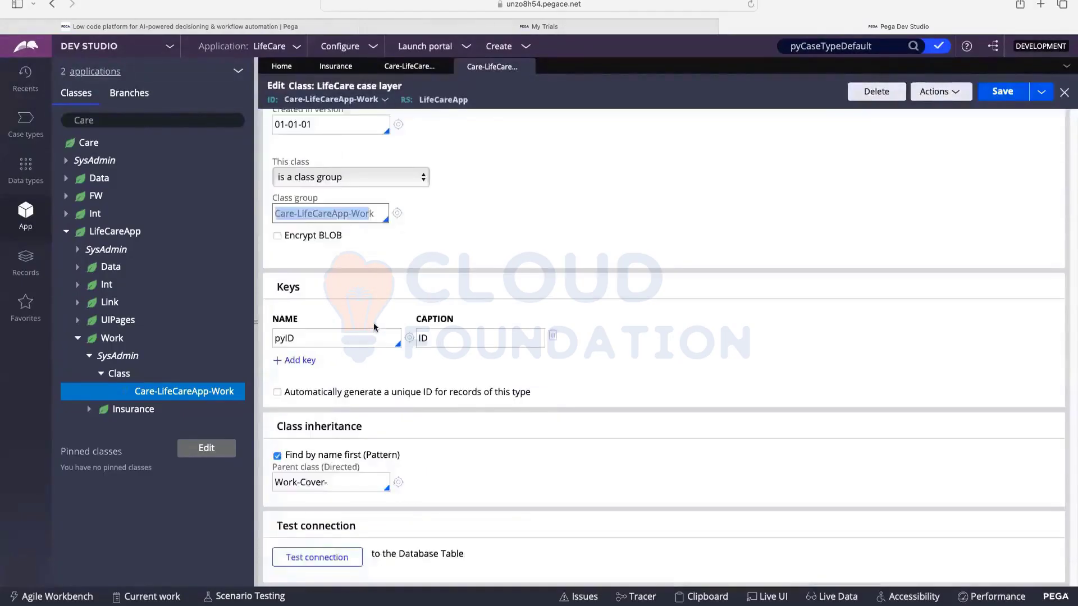
{"action": "scroll", "coordinate": [376, 308], "scroll_direction": "up", "scroll_amount": 3}
{"action": "left_click", "coordinate": [527, 66]}
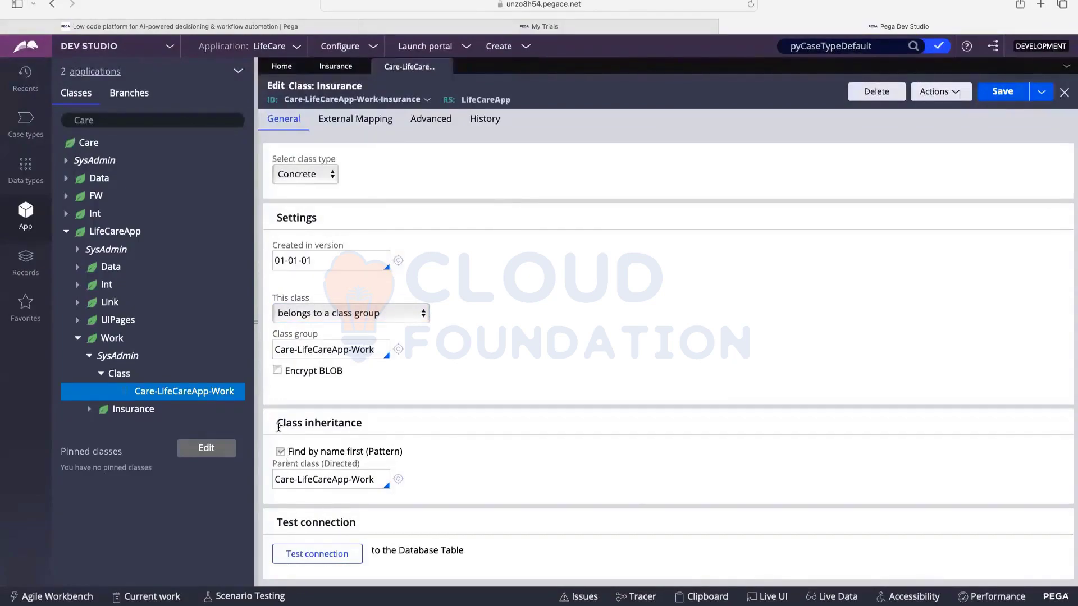
Highlight the Class inheritance heading on the Insurance rule, and view the properties in the Insurance class's Data Model before collapsing the class
{"action": "left_click_drag", "start_coordinate": [278, 428], "coordinate": [364, 424]}
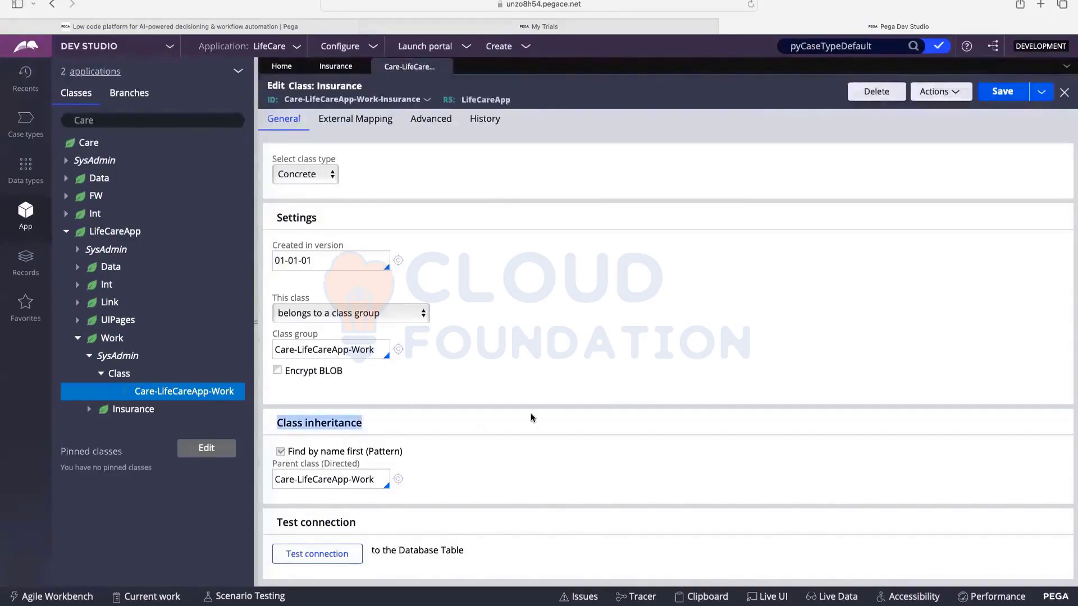
{"action": "left_click", "coordinate": [449, 449]}
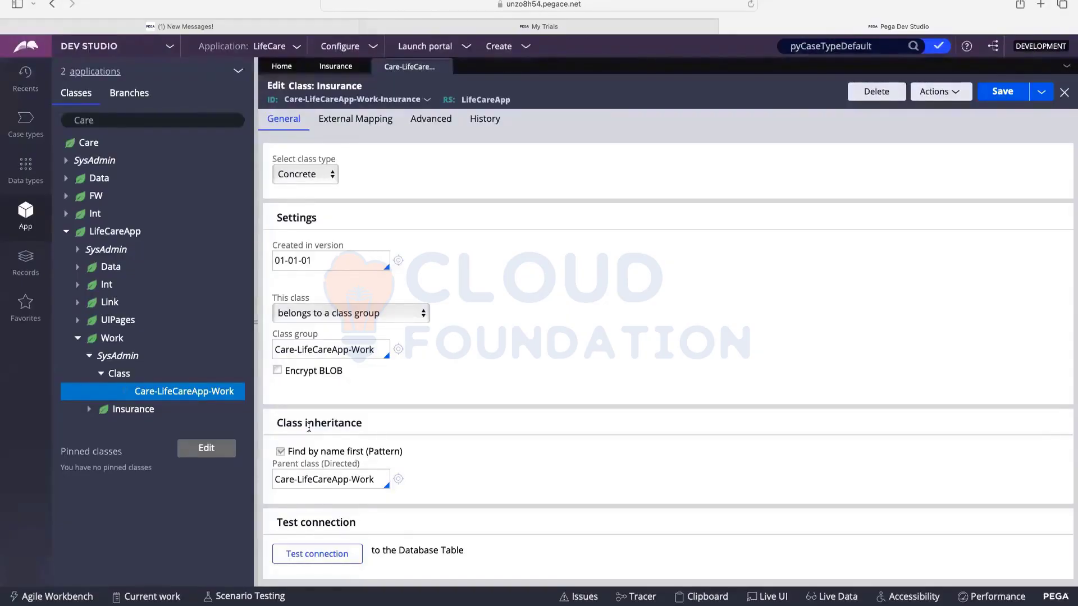
{"action": "left_click", "coordinate": [88, 409]}
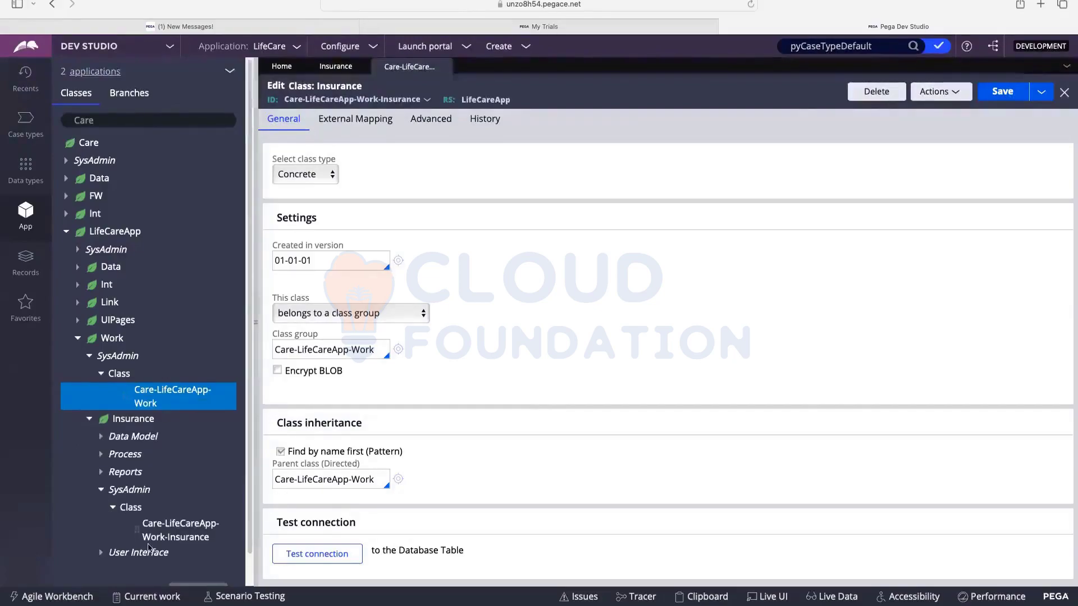
{"action": "left_click", "coordinate": [103, 439]}
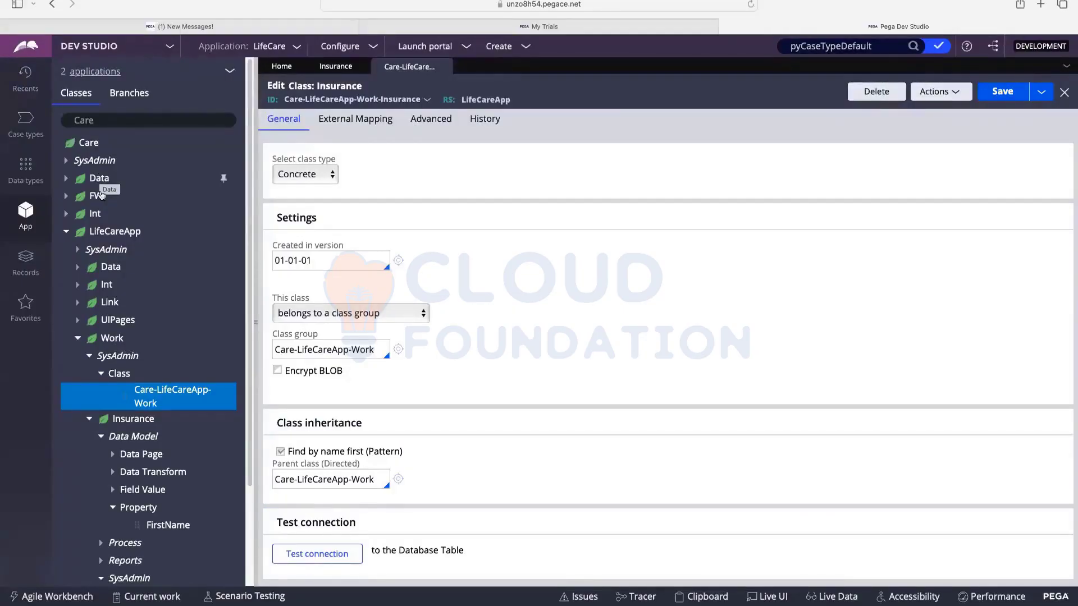
{"action": "scroll", "coordinate": [101, 194], "scroll_direction": "down", "scroll_amount": 1}
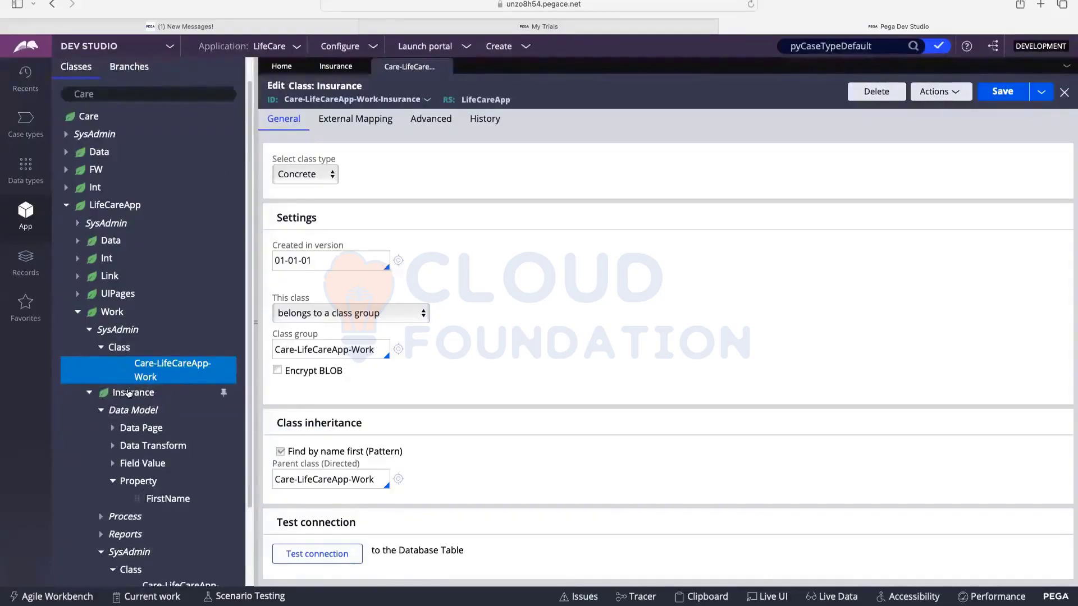
{"action": "scroll", "coordinate": [165, 416], "scroll_direction": "down", "scroll_amount": 3}
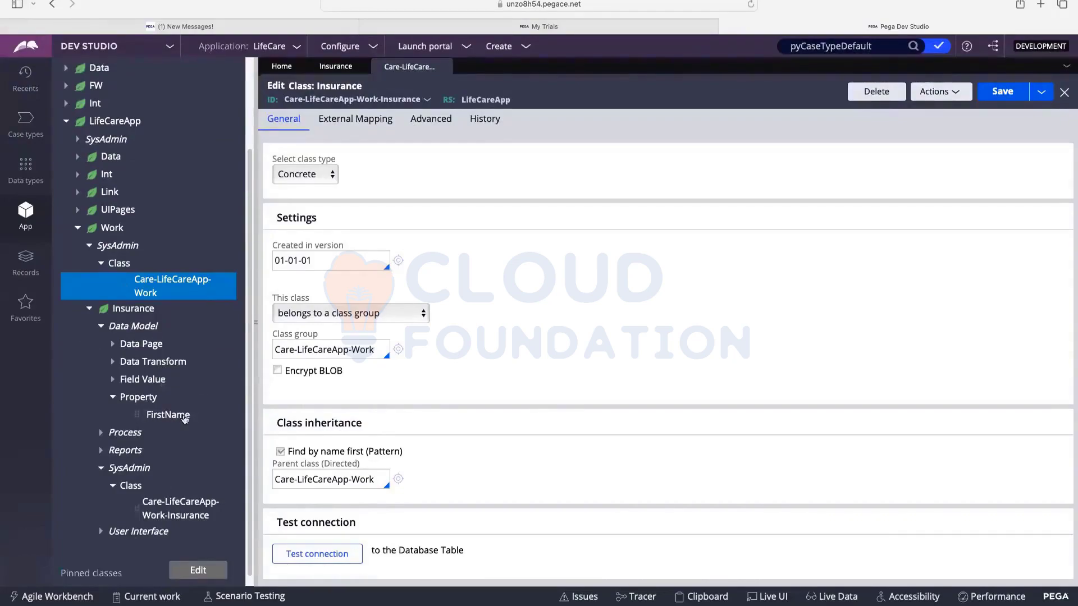
{"action": "left_click", "coordinate": [91, 309]}
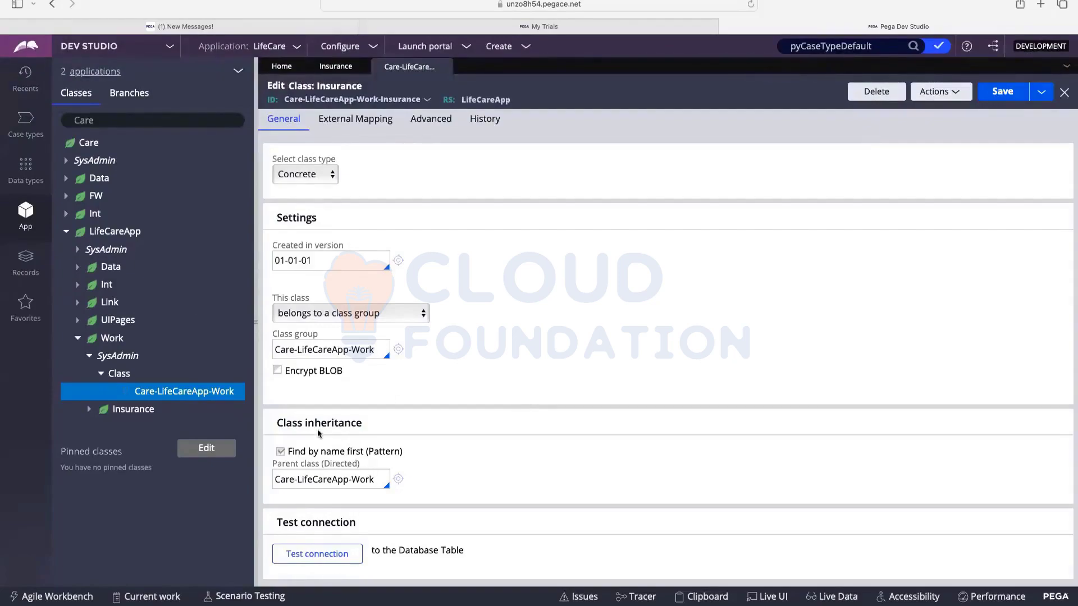
Highlight the directed parent class in the Insurance rule's Class inheritance section
{"action": "left_click", "coordinate": [377, 480]}
{"action": "left_click_drag", "start_coordinate": [377, 480], "coordinate": [353, 479]}
{"action": "left_click", "coordinate": [351, 494]}
{"action": "left_click_drag", "start_coordinate": [384, 478], "coordinate": [273, 480]}
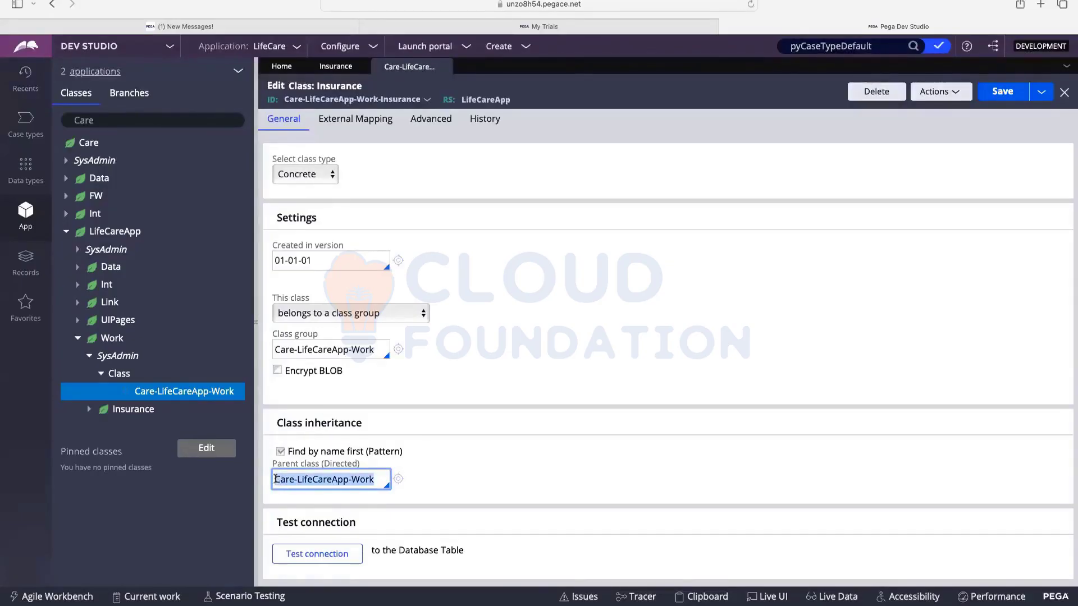
{"action": "right_click", "coordinate": [318, 482]}
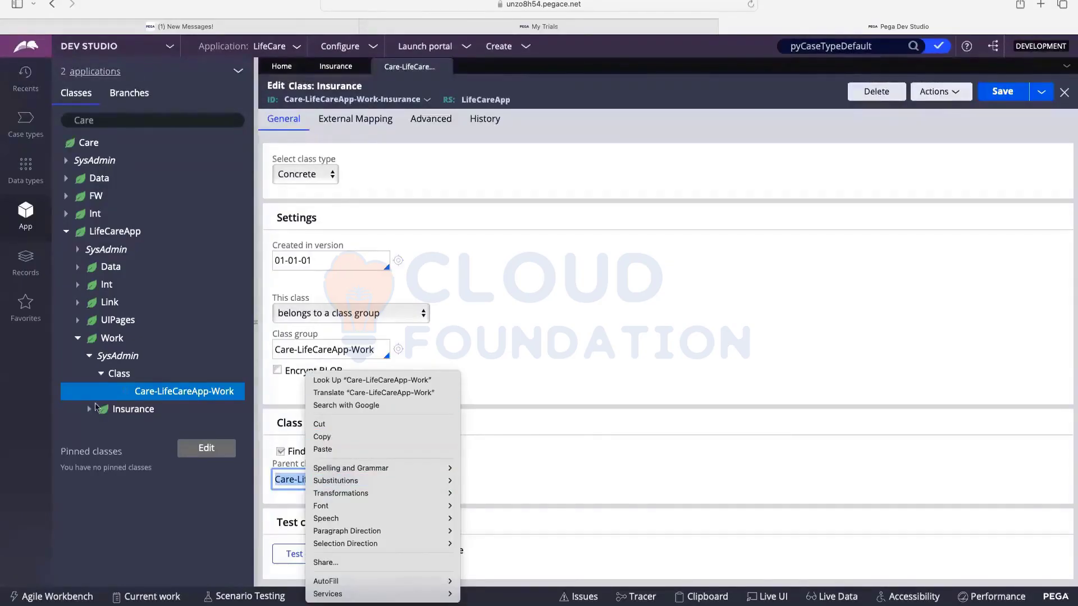
{"action": "left_click", "coordinate": [350, 104]}
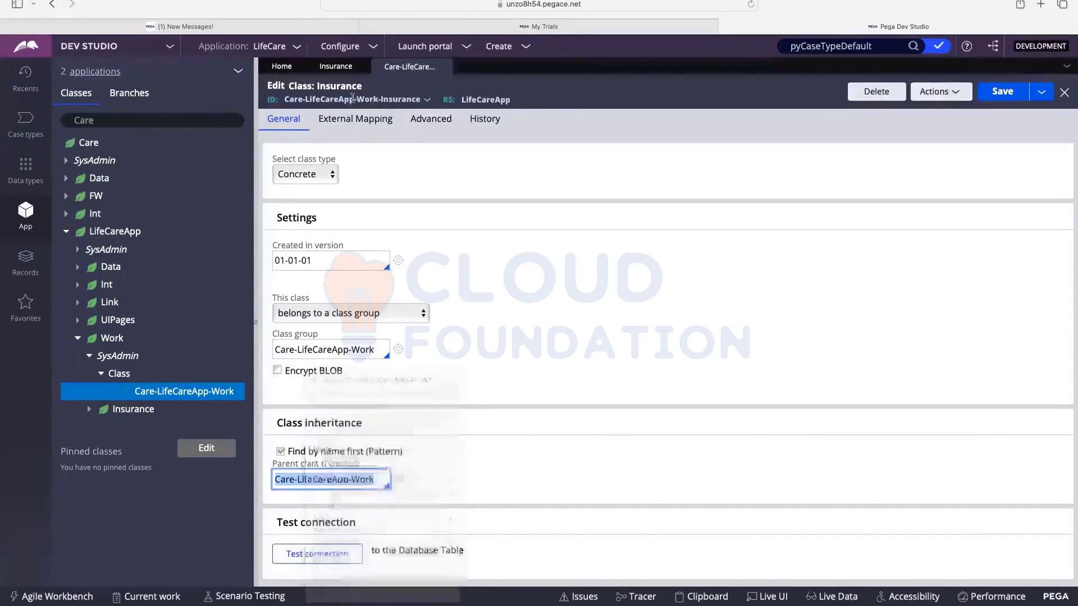
Show the Insurance class in App Explorer from its class rule, and highlight the full class name in the class filter
{"action": "left_click", "coordinate": [408, 102]}
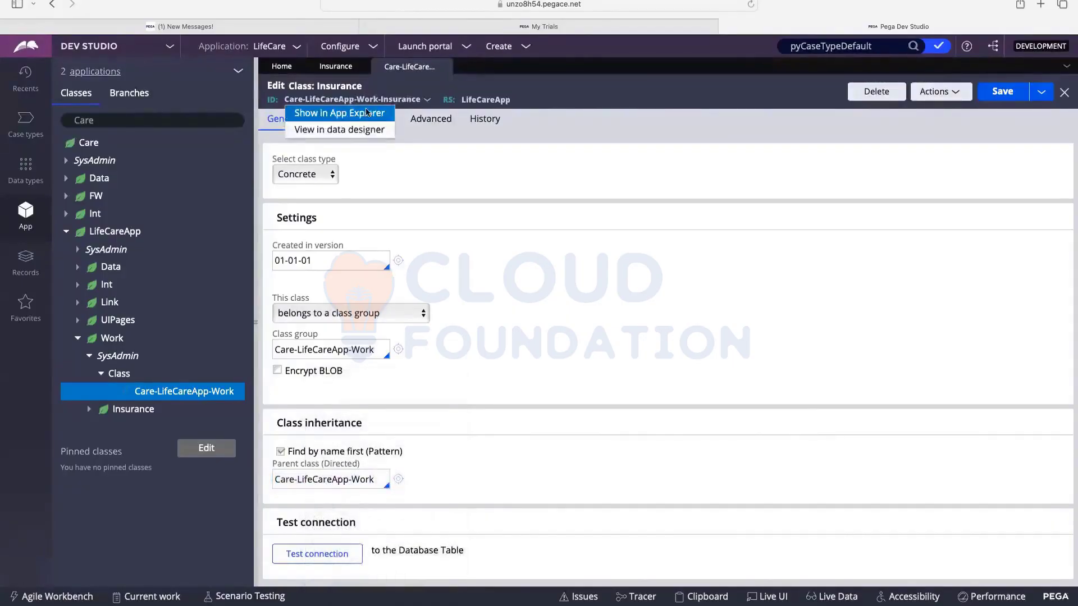
{"action": "left_click", "coordinate": [367, 112]}
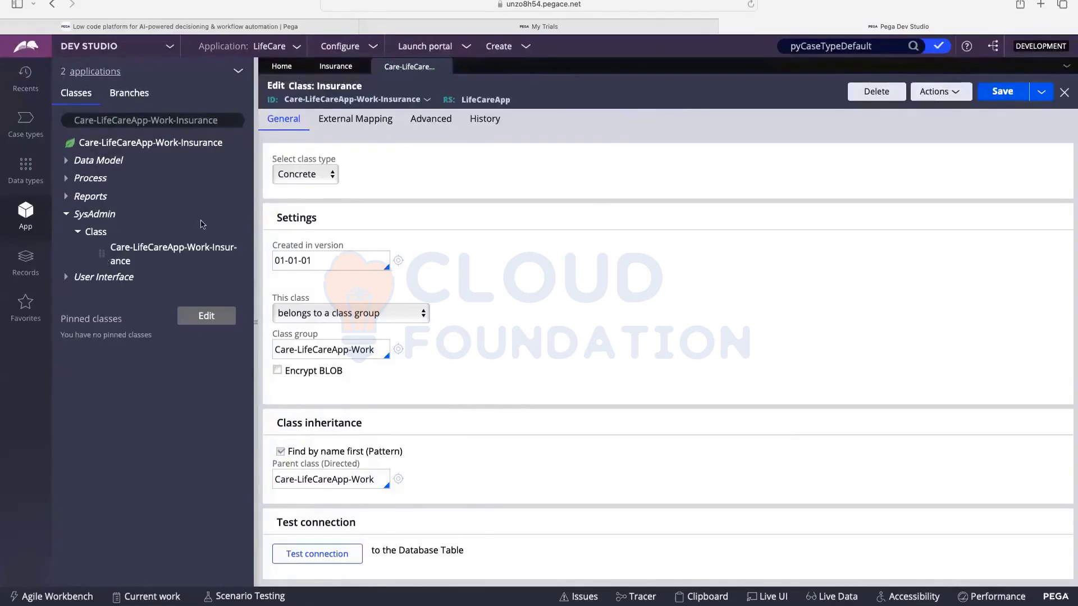
{"action": "left_click_drag", "start_coordinate": [218, 124], "coordinate": [72, 125]}
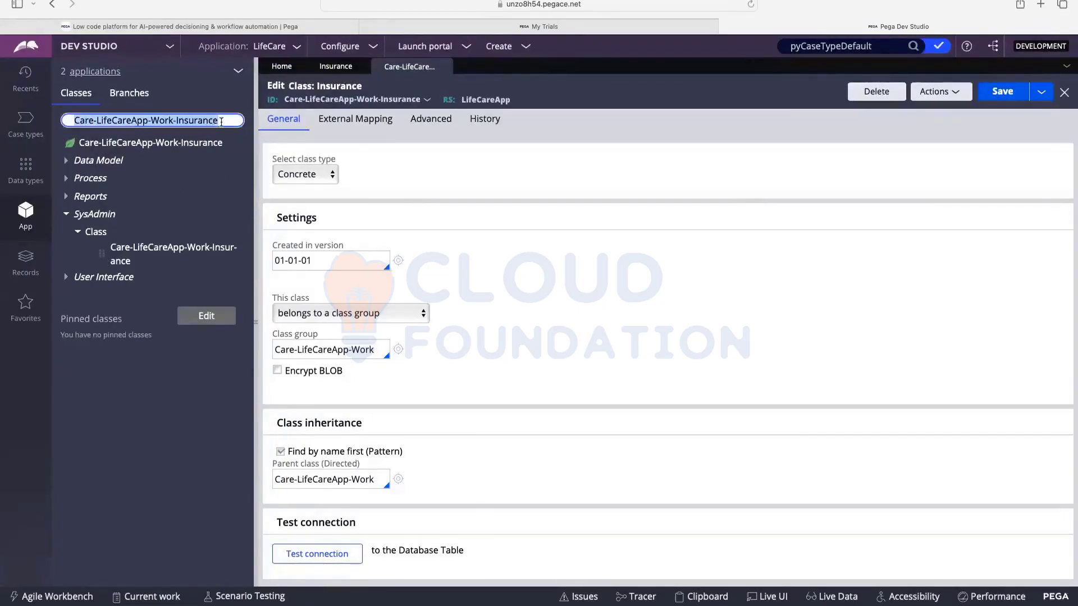
{"action": "left_click", "coordinate": [218, 121]}
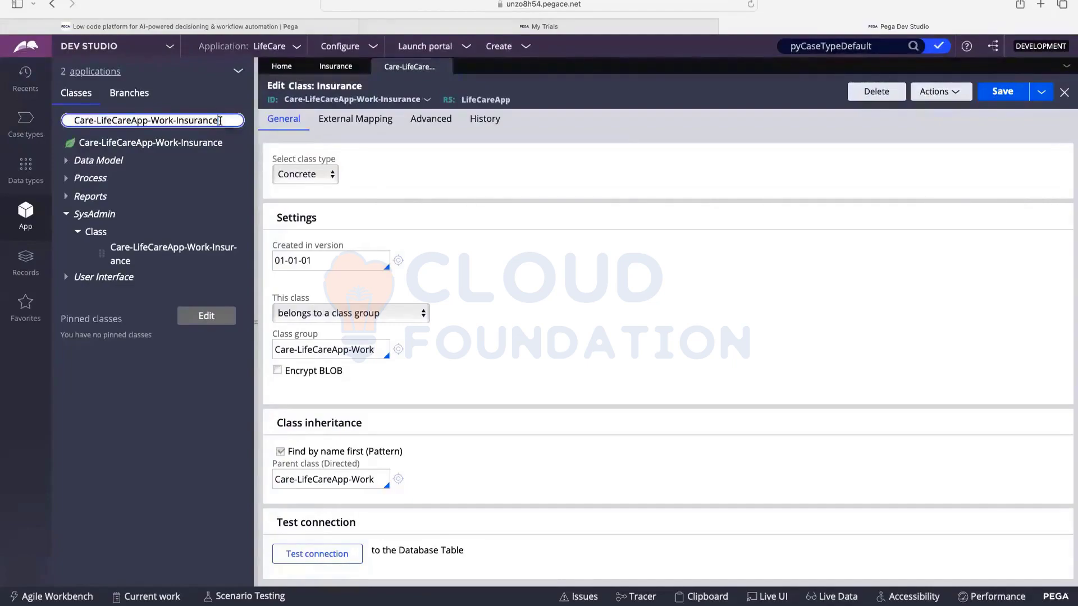
Remove the Insurance suffix from the class filter to list the classes under Care-LifeCareApp-Work
{"action": "left_click_drag", "start_coordinate": [219, 120], "coordinate": [174, 119]}
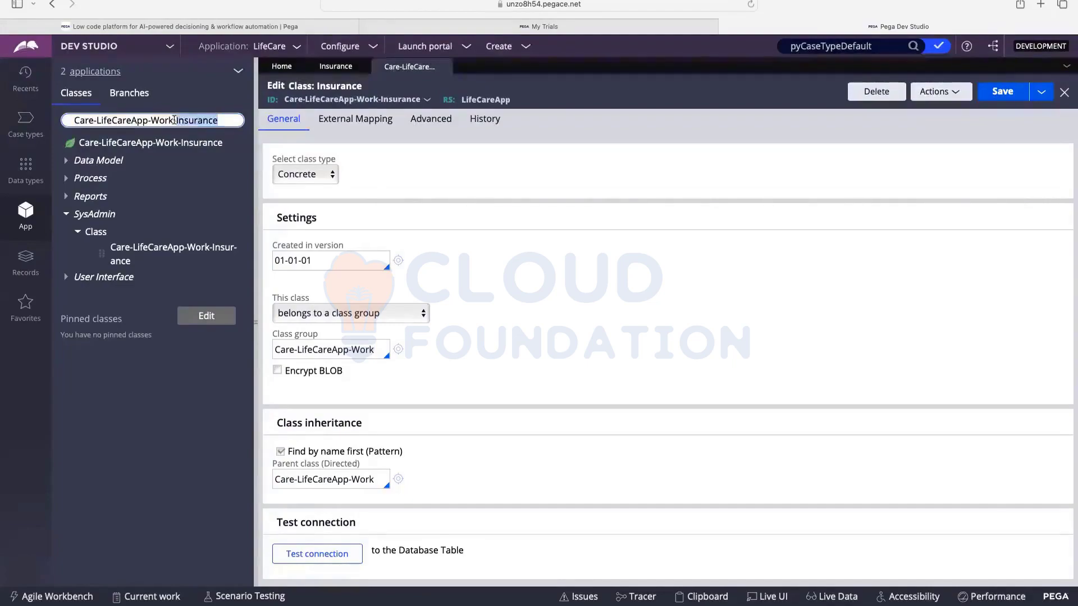
{"action": "key", "text": "BackSpace"}
{"action": "key", "text": "BackSpace"}
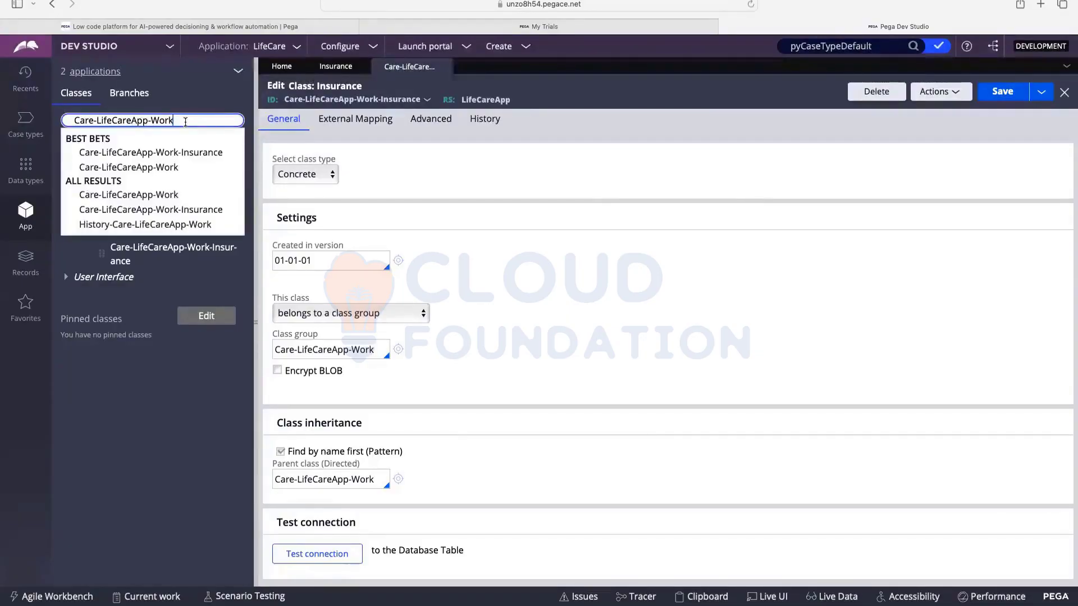
{"action": "key", "text": "Return"}
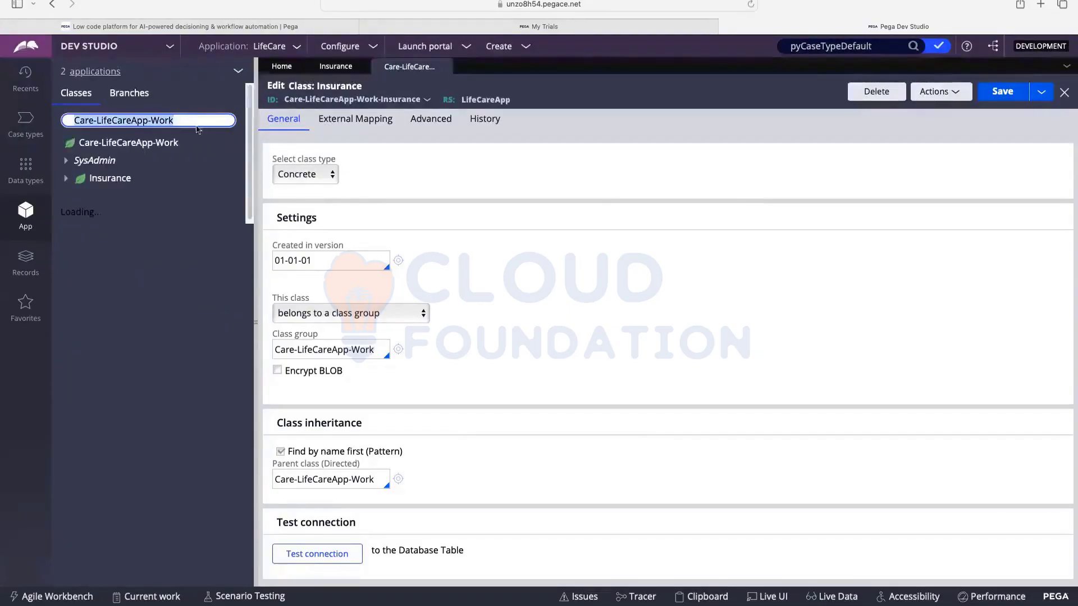
Shorten the class filter to Care-LifeCareApp to list the classes one level higher in the hierarchy
{"action": "left_click_drag", "start_coordinate": [162, 120], "coordinate": [152, 120]}
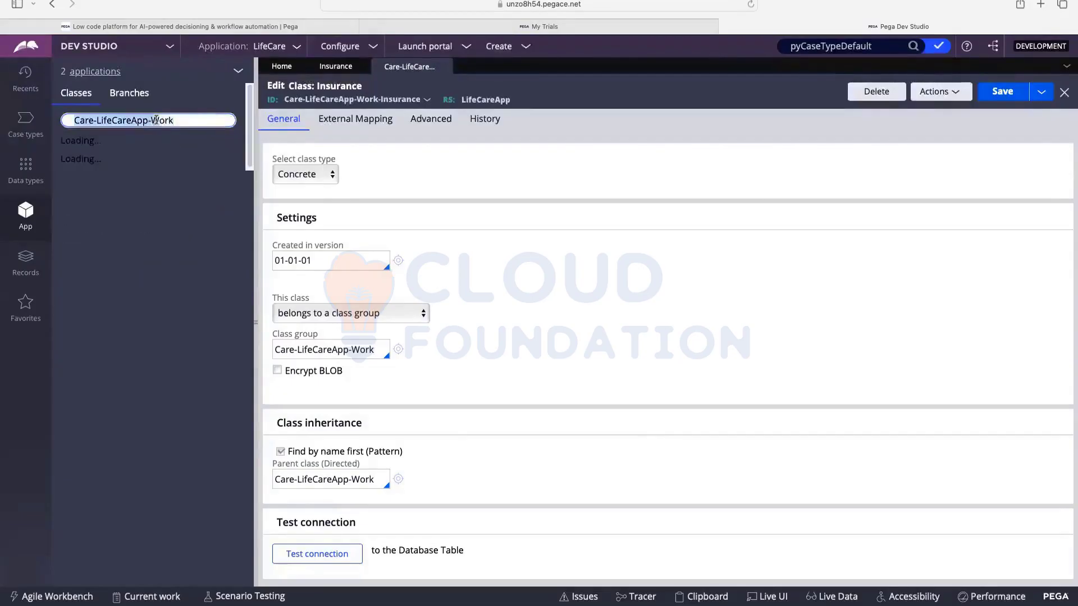
{"action": "double_click", "coordinate": [157, 120]}
{"action": "key", "text": "BackSpace"}
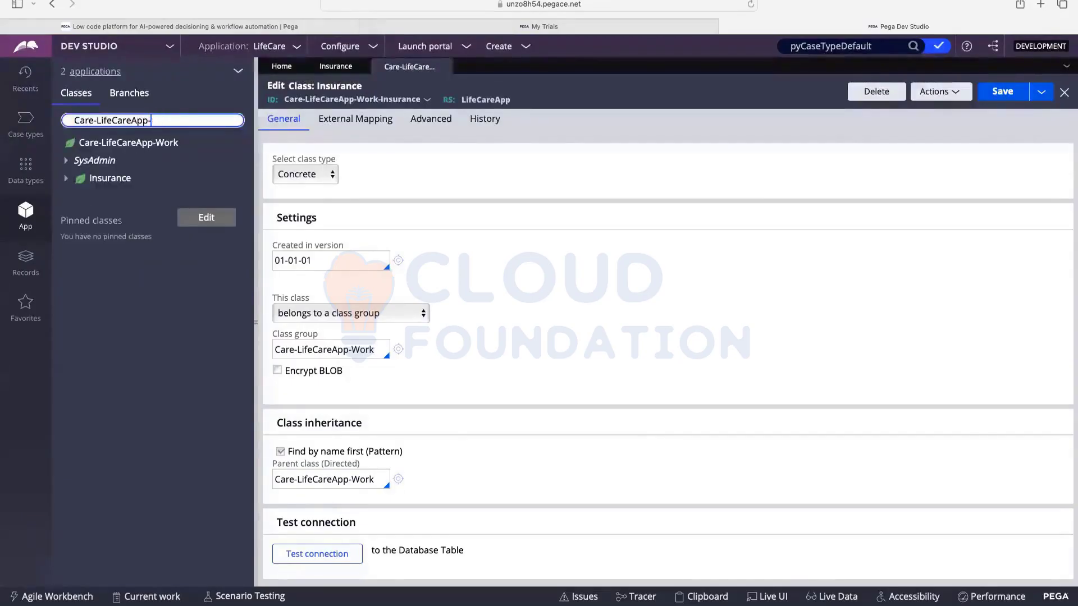
{"action": "key", "text": "BackSpace"}
{"action": "key", "text": "Return"}
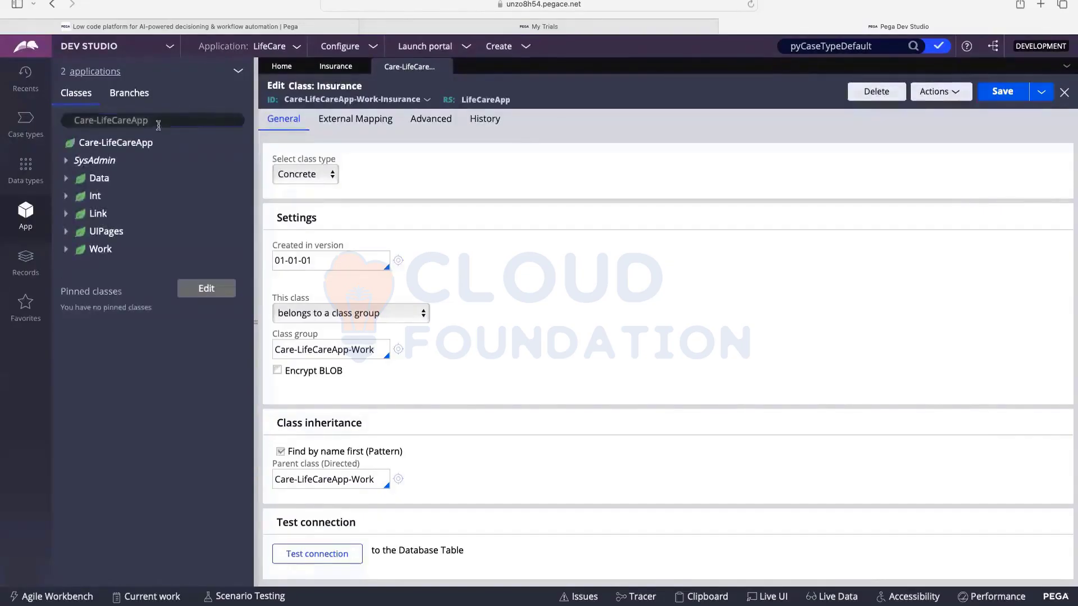
{"action": "left_click", "coordinate": [114, 119]}
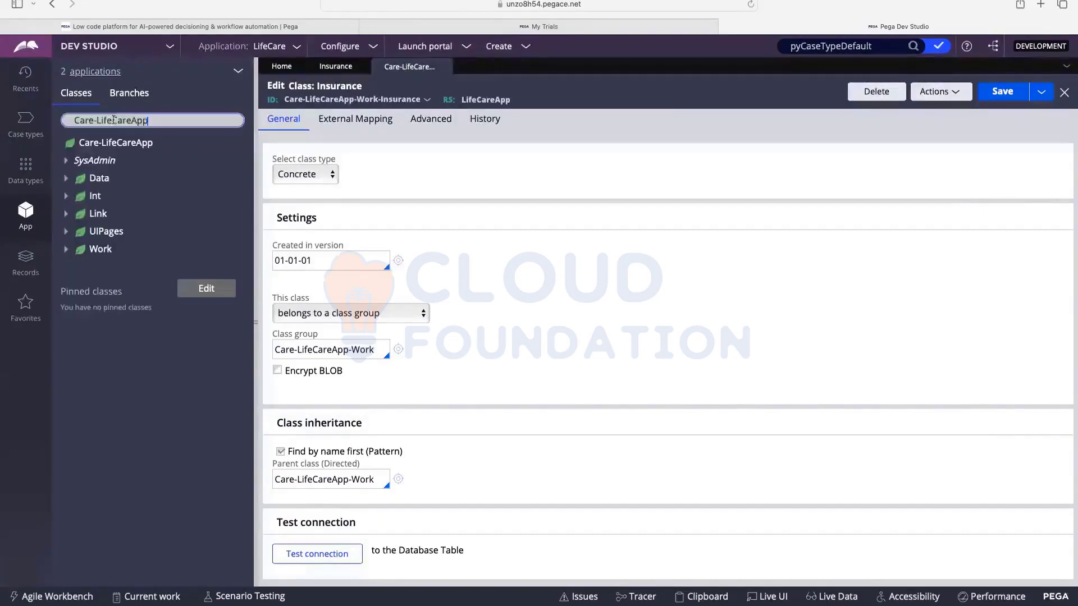
Shorten the class filter to Care to list the classes at the organization level
{"action": "double_click", "coordinate": [114, 120]}
{"action": "key", "text": "BackSpace"}
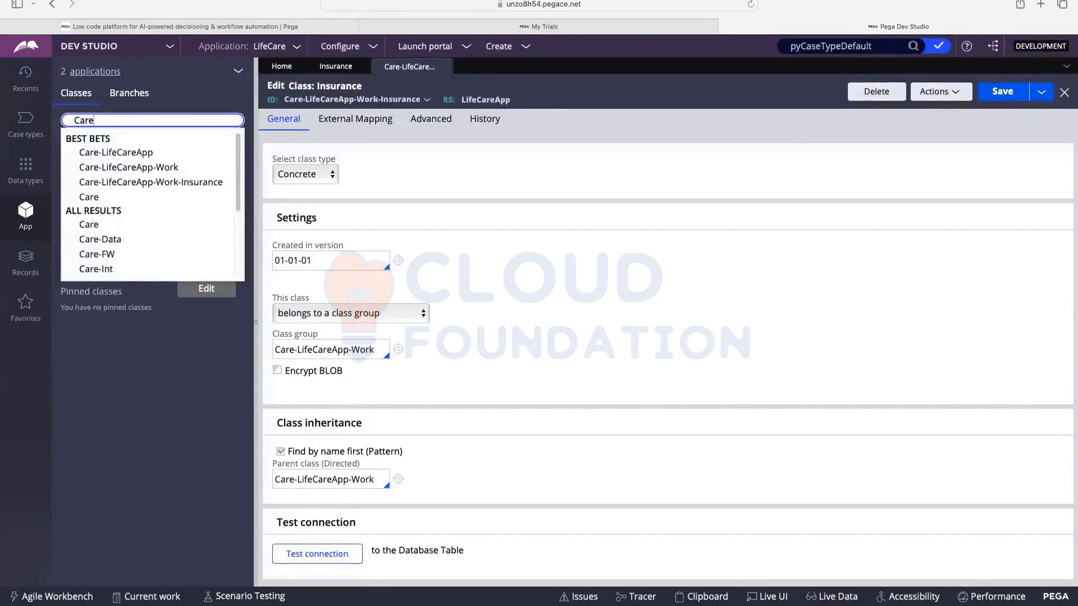
{"action": "key", "text": "Return"}
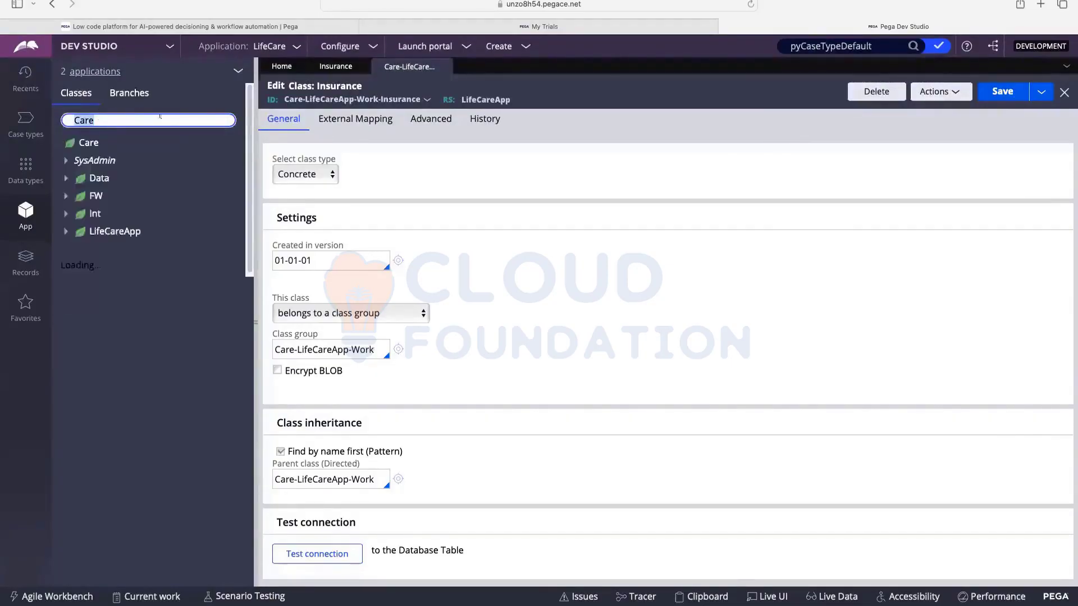
{"action": "left_click", "coordinate": [418, 163]}
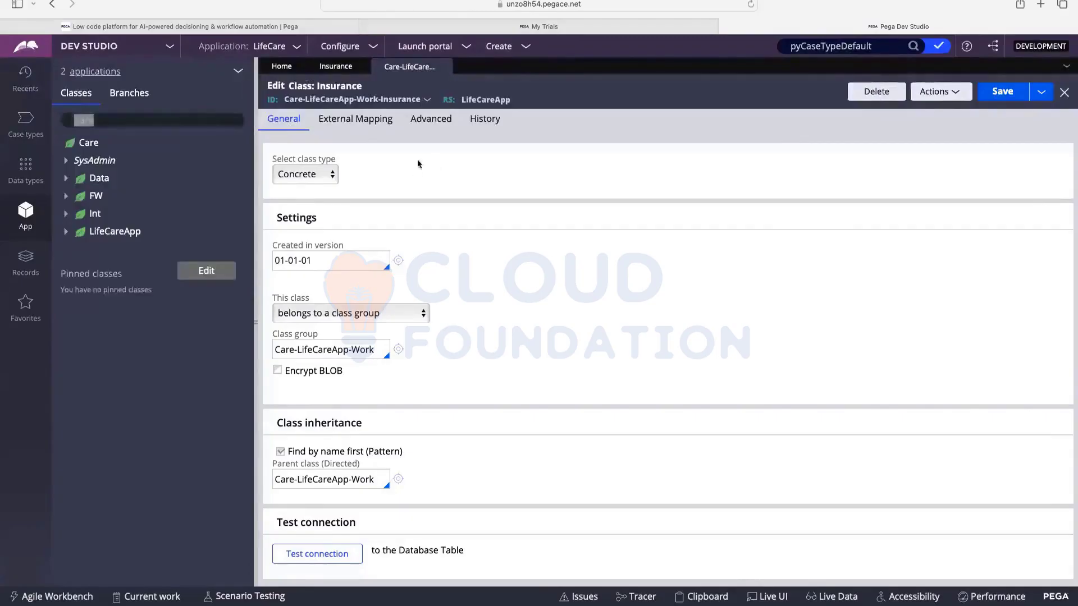
{"action": "left_click", "coordinate": [477, 201]}
Highlight the Insurance rule's full class ID and its directed parent class to compare pattern and directed inheritance
{"action": "left_click_drag", "start_coordinate": [286, 99], "coordinate": [421, 99]}
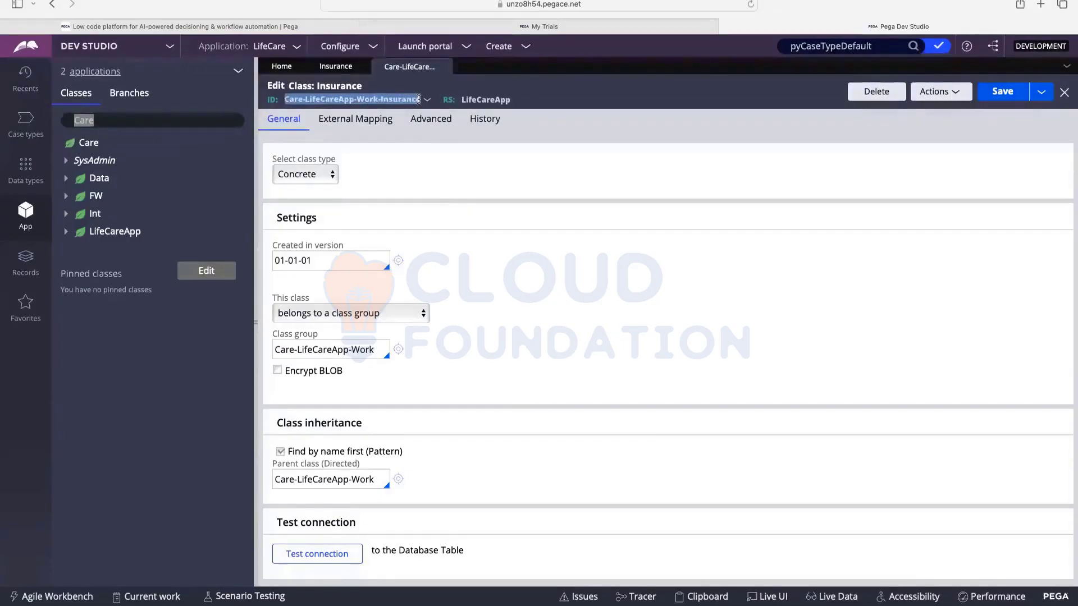
{"action": "left_click", "coordinate": [436, 199]}
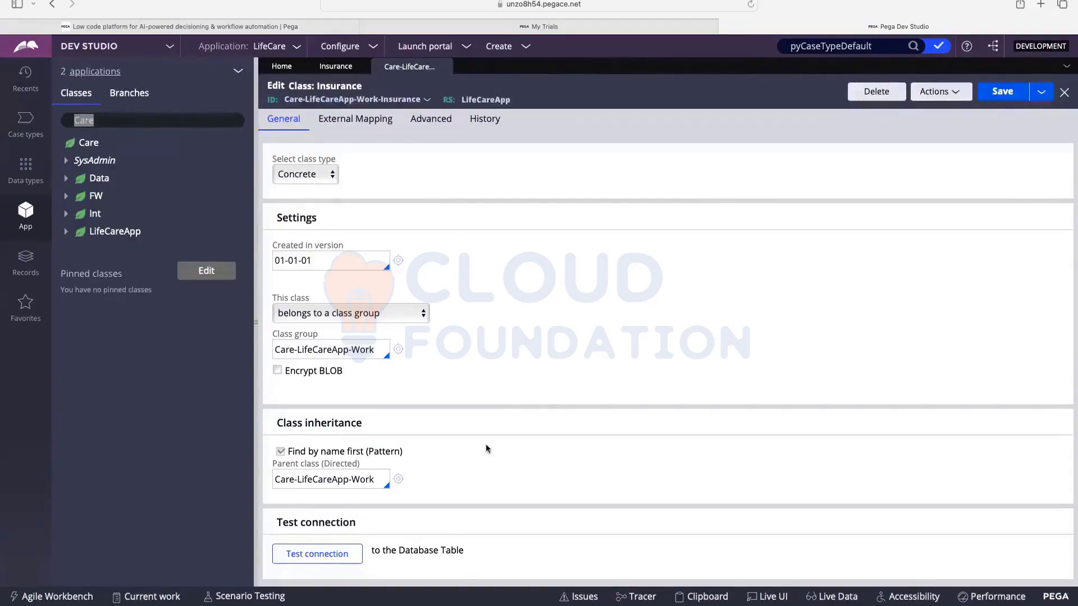
{"action": "left_click_drag", "start_coordinate": [375, 480], "coordinate": [276, 480]}
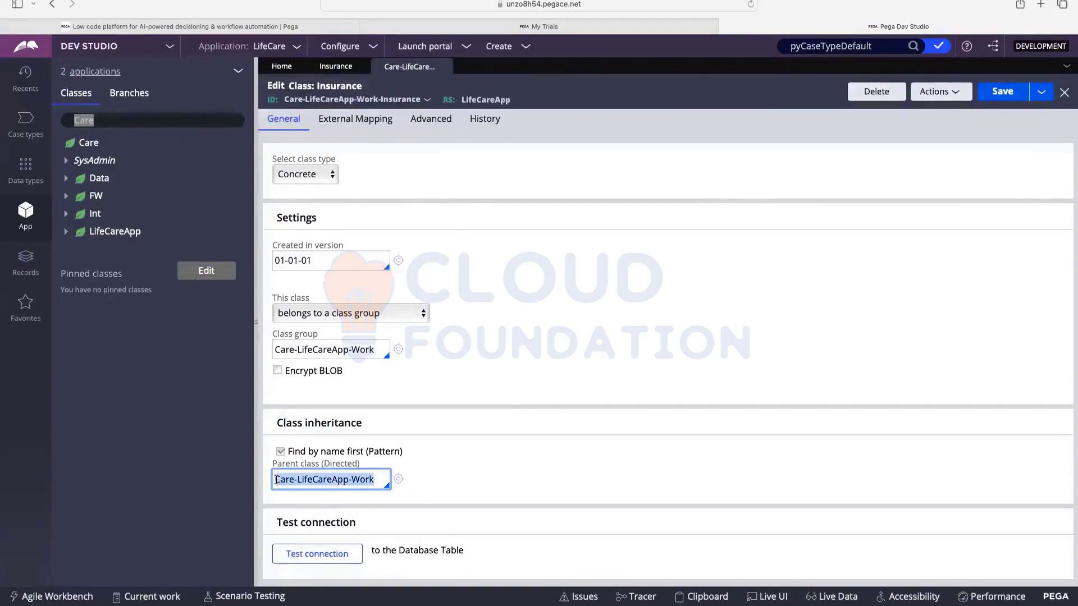
{"action": "left_click", "coordinate": [524, 475]}
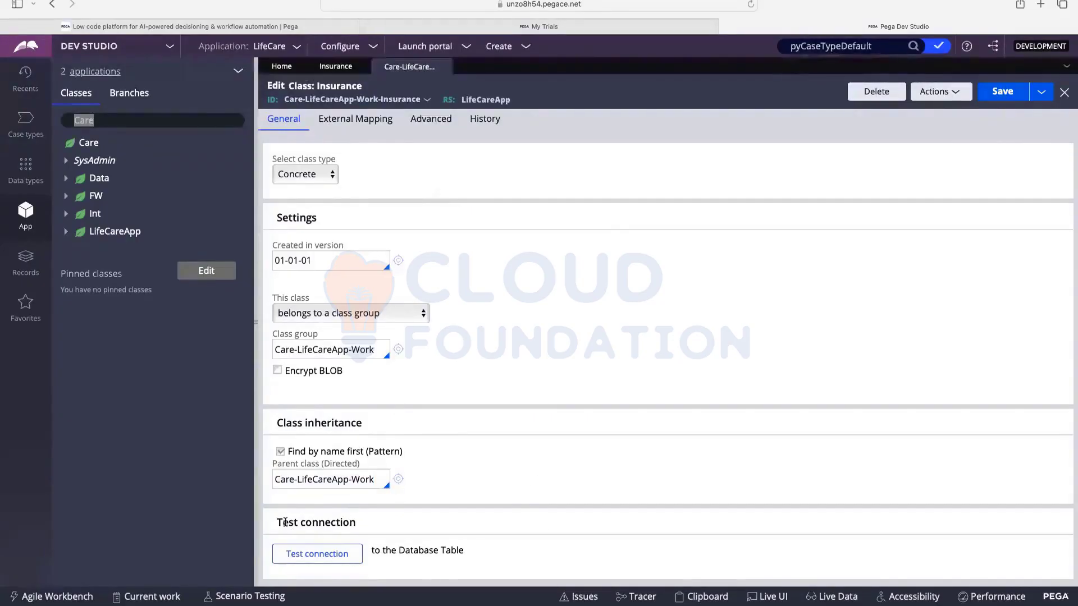
Test the Insurance class's connection to its database table
{"action": "left_click_drag", "start_coordinate": [282, 522], "coordinate": [380, 519]}
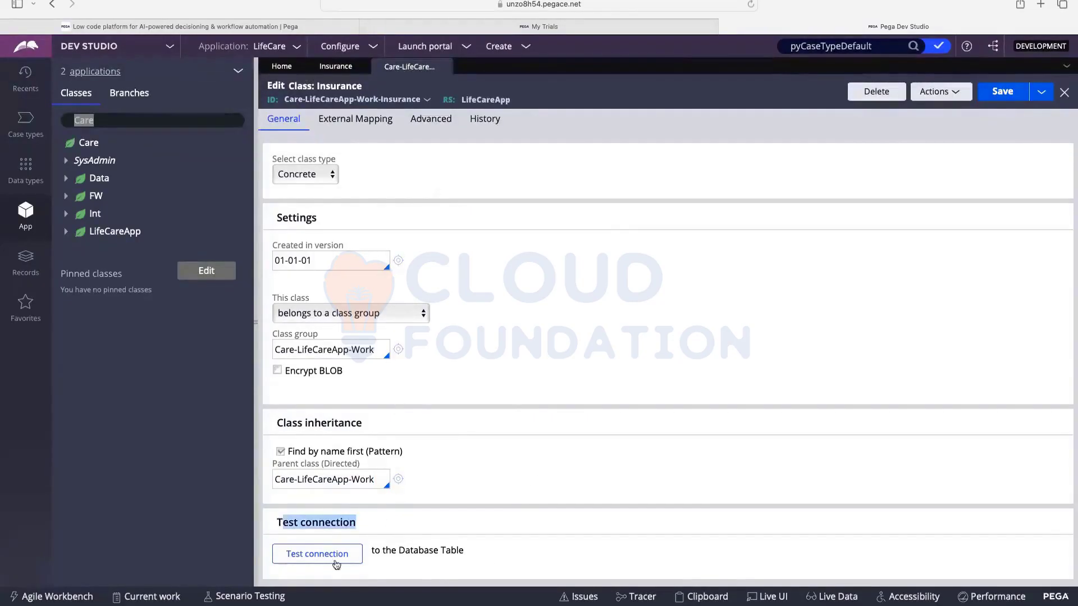
{"action": "left_click", "coordinate": [393, 530]}
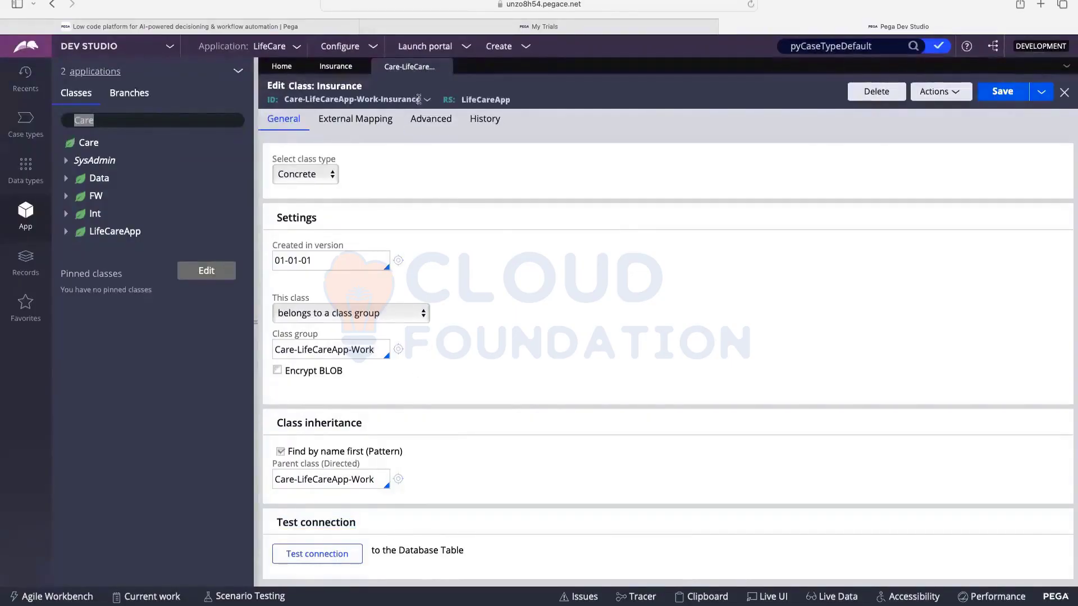
{"action": "left_click", "coordinate": [306, 557]}
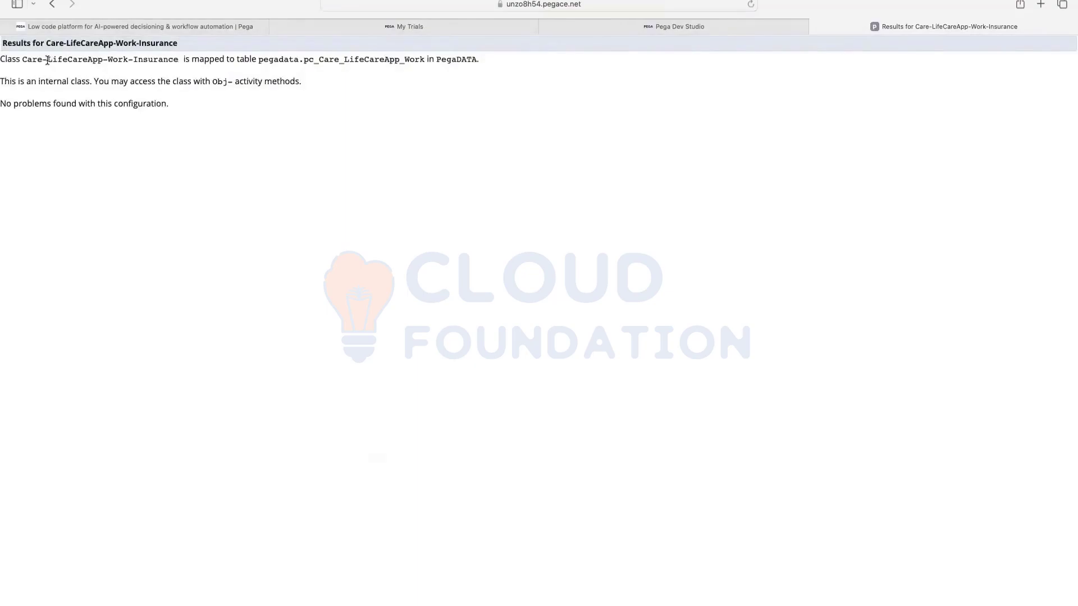
Highlight the class name, the mapped table and the database name in the connection test results
{"action": "left_click_drag", "start_coordinate": [25, 59], "coordinate": [190, 59]}
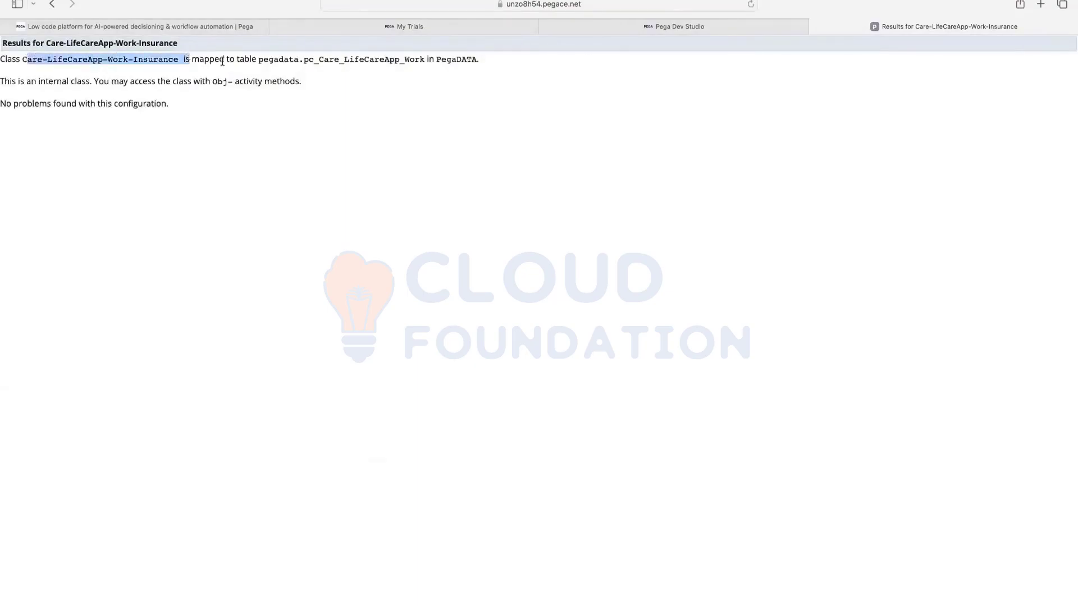
{"action": "left_click", "coordinate": [231, 61]}
{"action": "left_click_drag", "start_coordinate": [258, 60], "coordinate": [424, 63]}
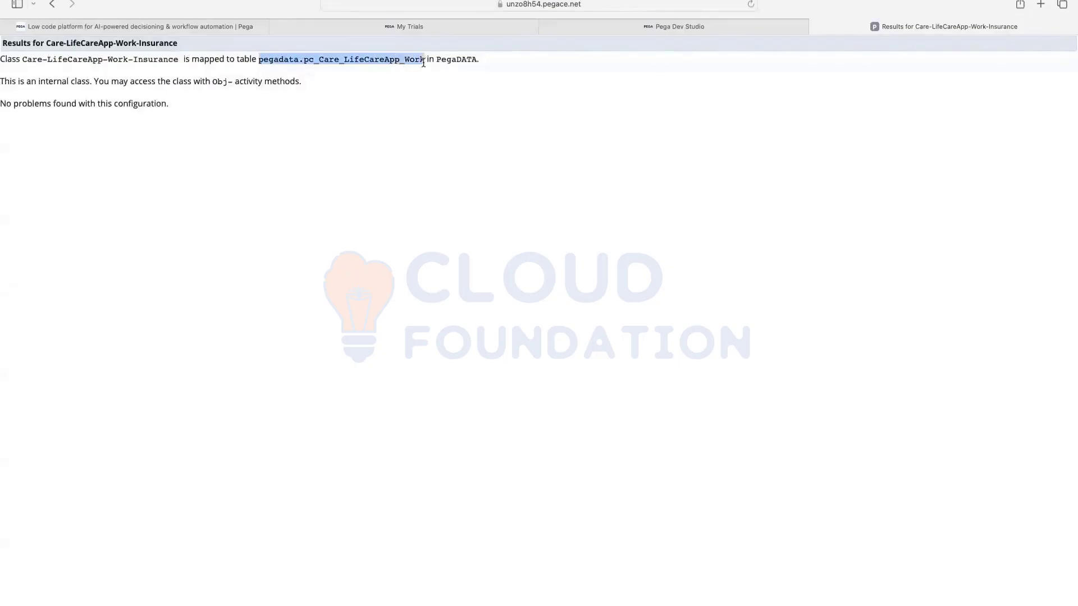
{"action": "double_click", "coordinate": [460, 60]}
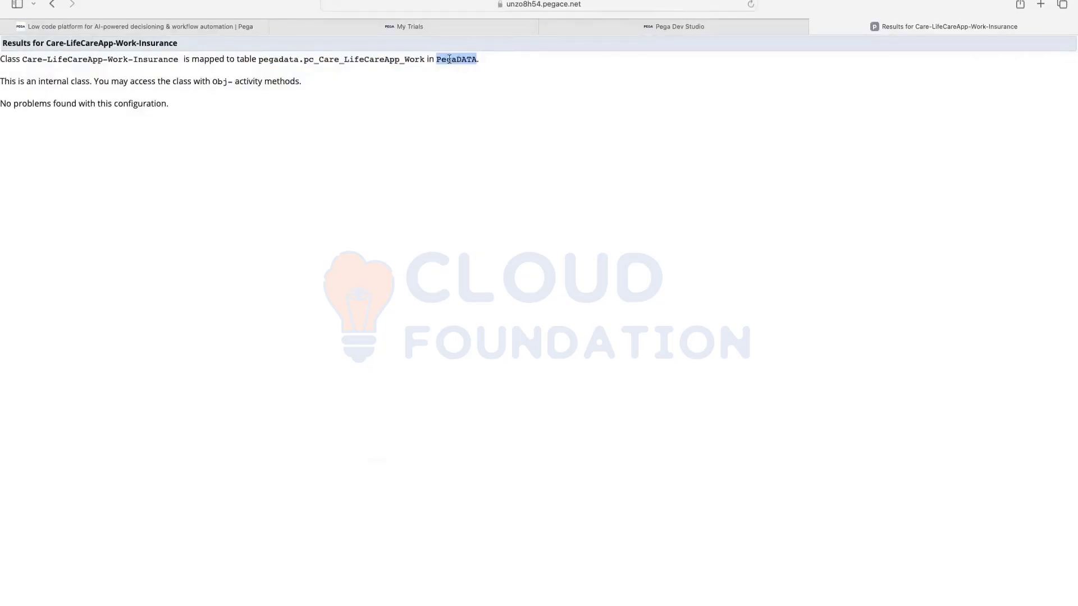
{"action": "left_click_drag", "start_coordinate": [26, 58], "coordinate": [144, 59]}
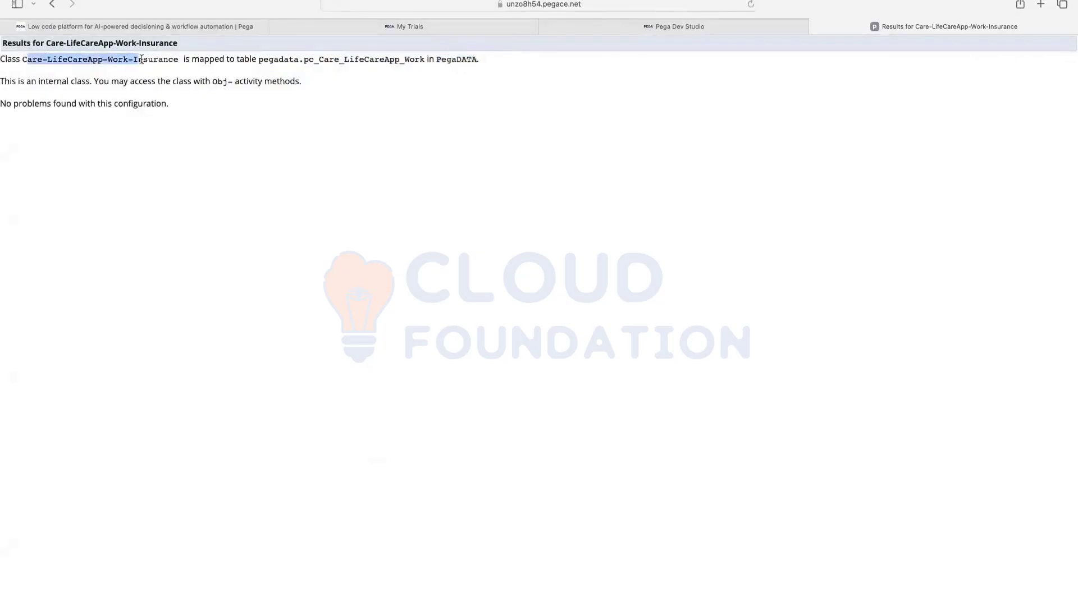
{"action": "double_click", "coordinate": [302, 62]}
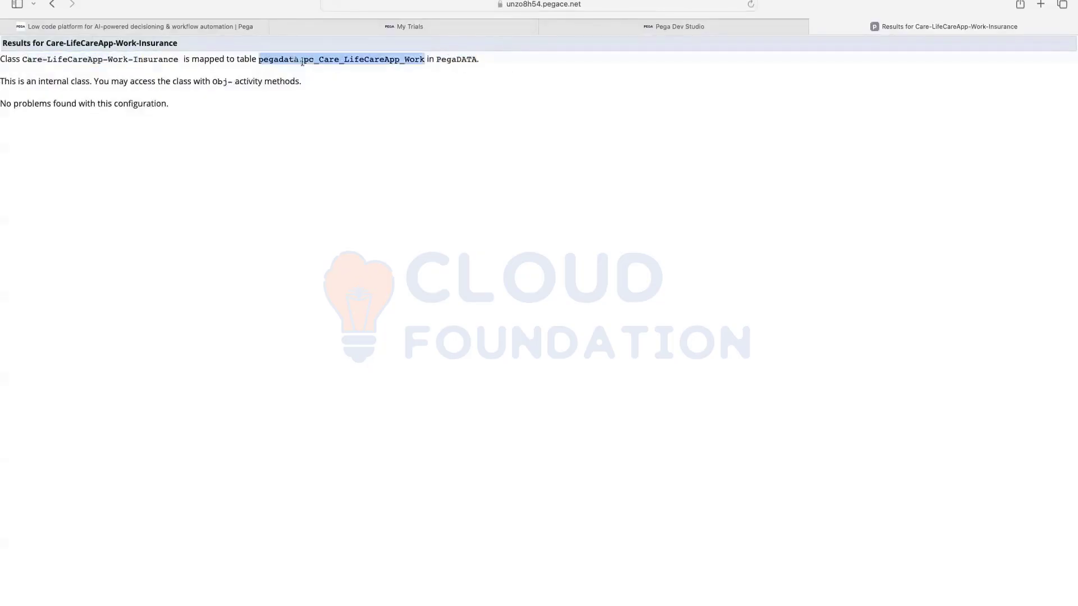
Return to Dev Studio and list the instances of the Work class under LifeCareApp
{"action": "left_click", "coordinate": [603, 27]}
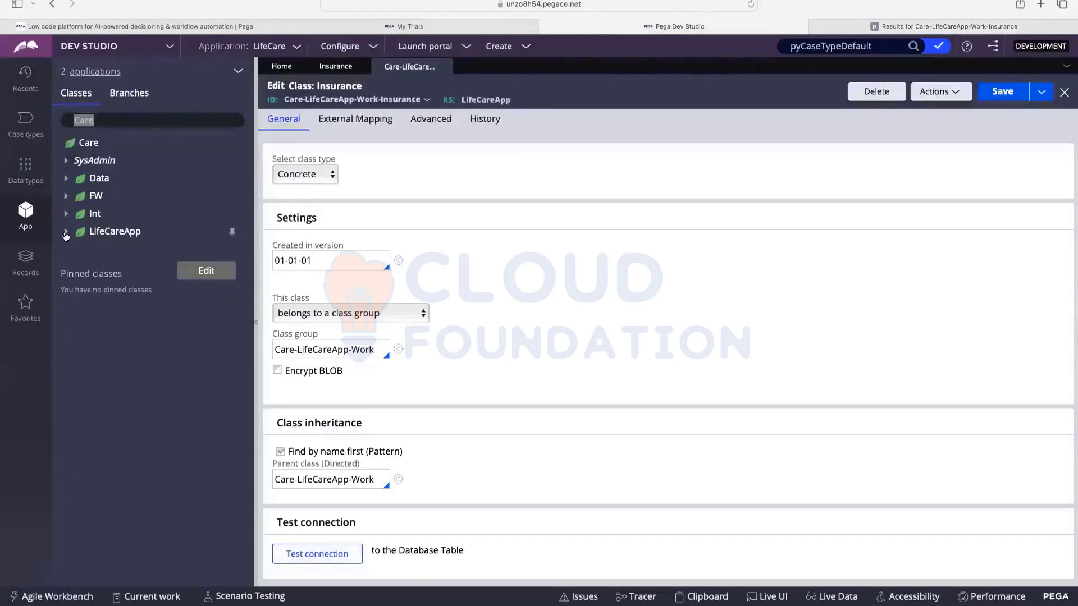
{"action": "left_click", "coordinate": [71, 234]}
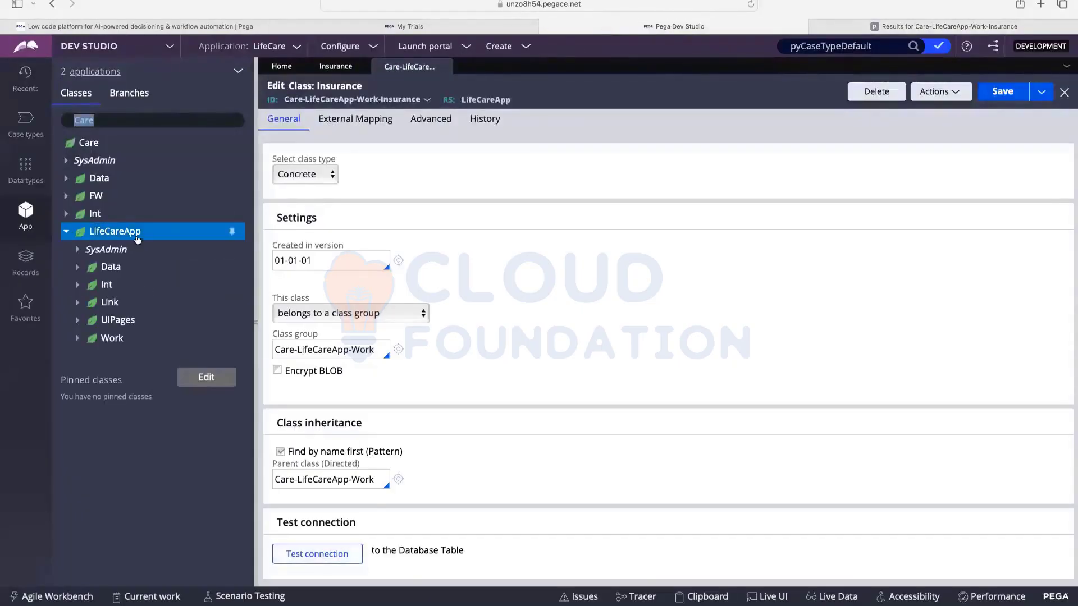
{"action": "left_click", "coordinate": [113, 344]}
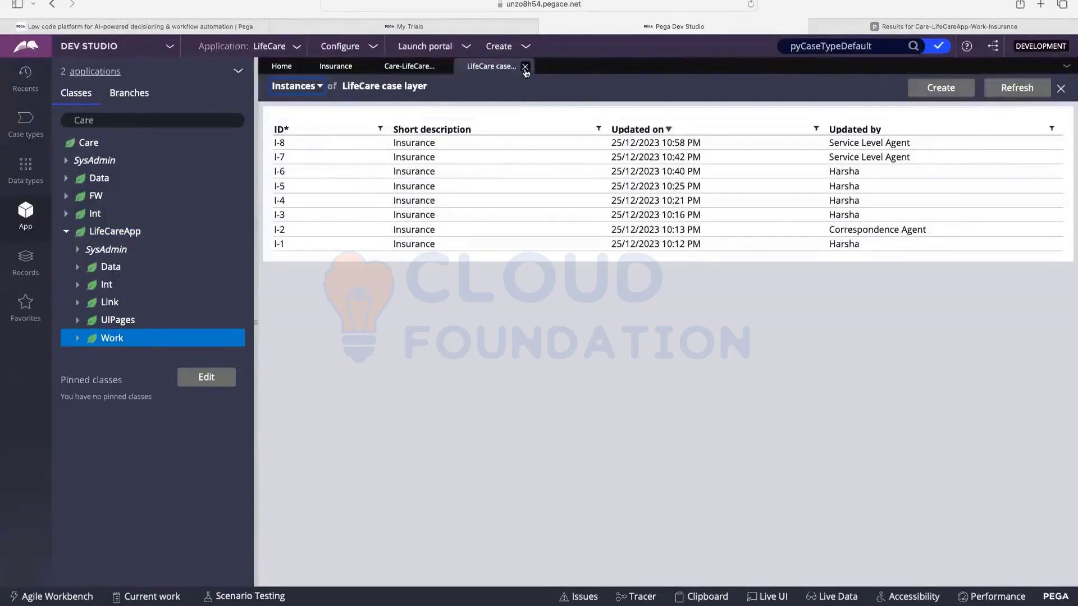
Close the Work instance list and the Insurance class rule, and collapse LifeCareApp in the class tree
{"action": "left_click", "coordinate": [526, 67]}
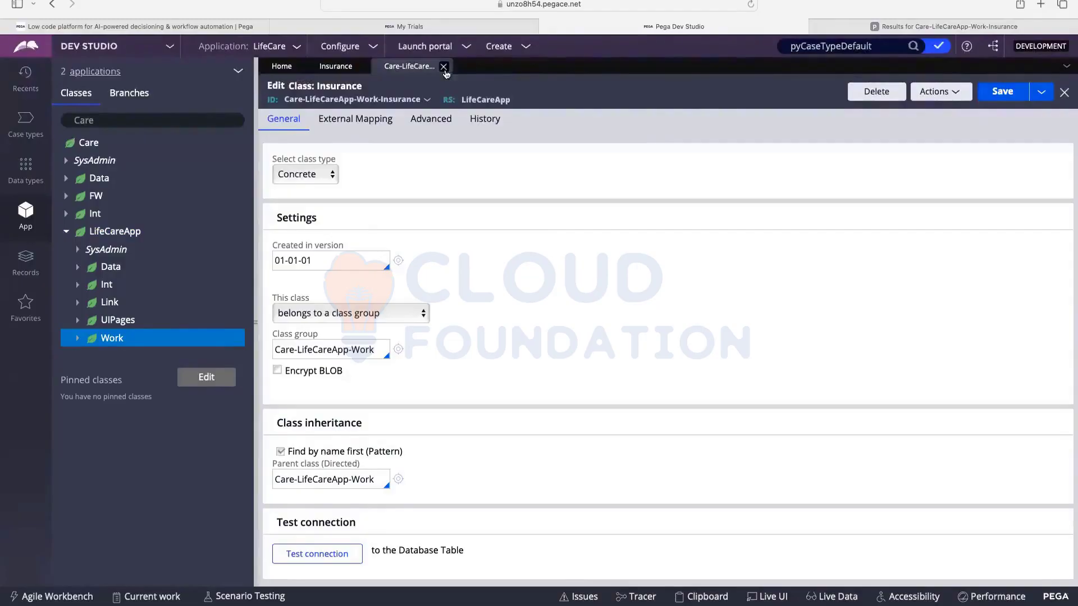
{"action": "left_click", "coordinate": [443, 67]}
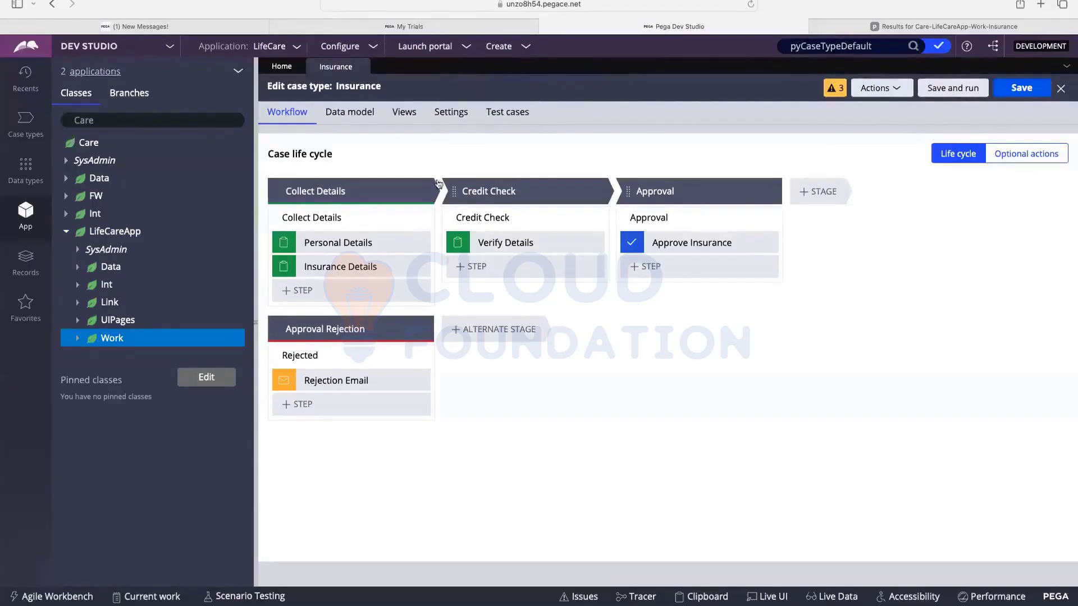
{"action": "left_click", "coordinate": [66, 232]}
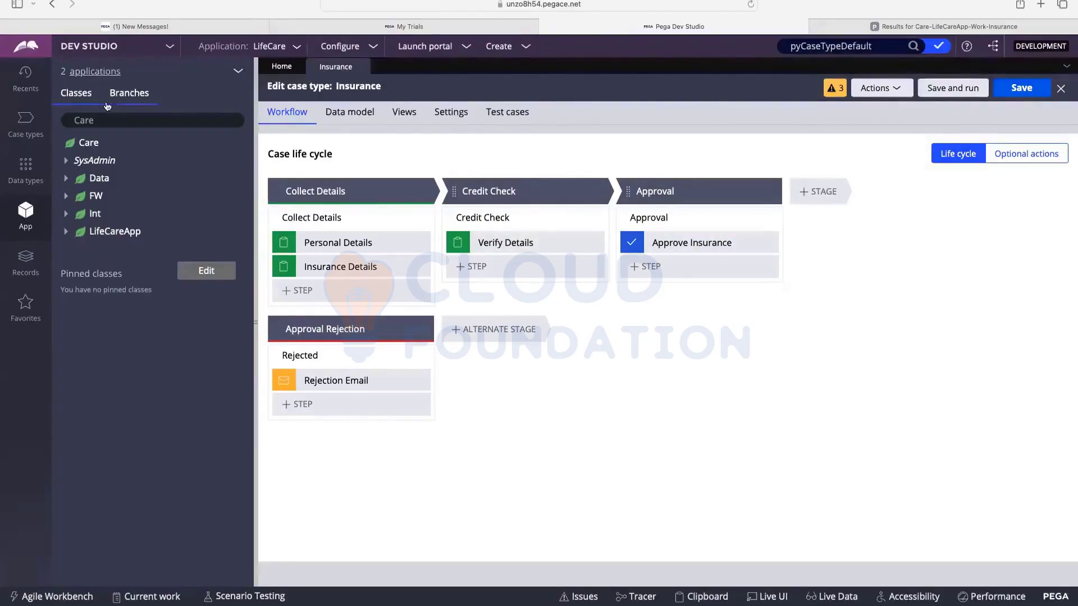
Open the recently used PersonalDetails service level agreement and start creating a new service level agreement from it
{"action": "left_click", "coordinate": [25, 79]}
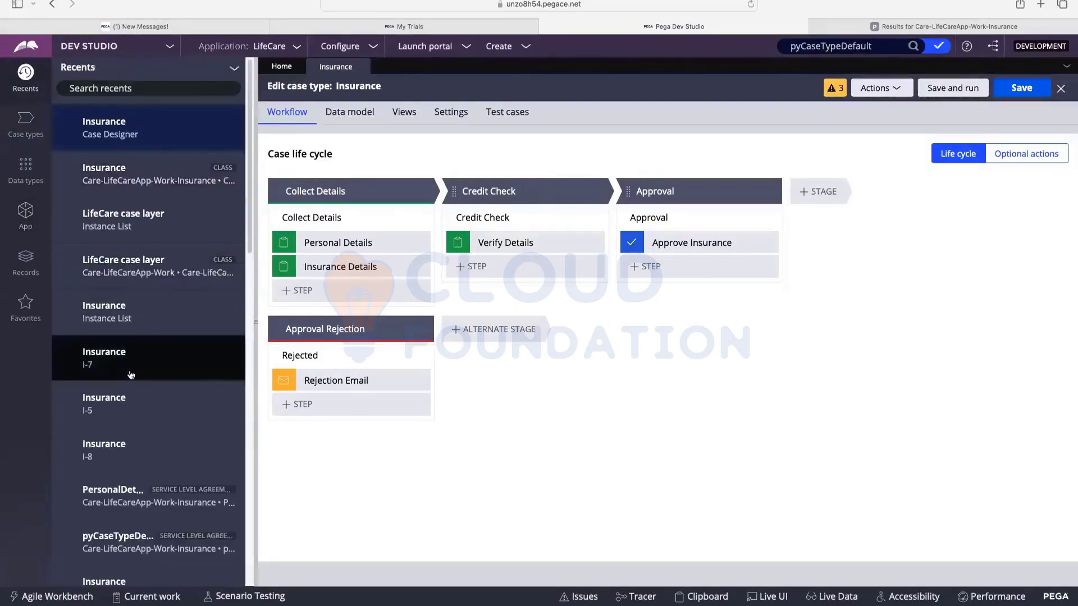
{"action": "scroll", "coordinate": [132, 449], "scroll_direction": "down", "scroll_amount": 1}
{"action": "left_click", "coordinate": [131, 466]}
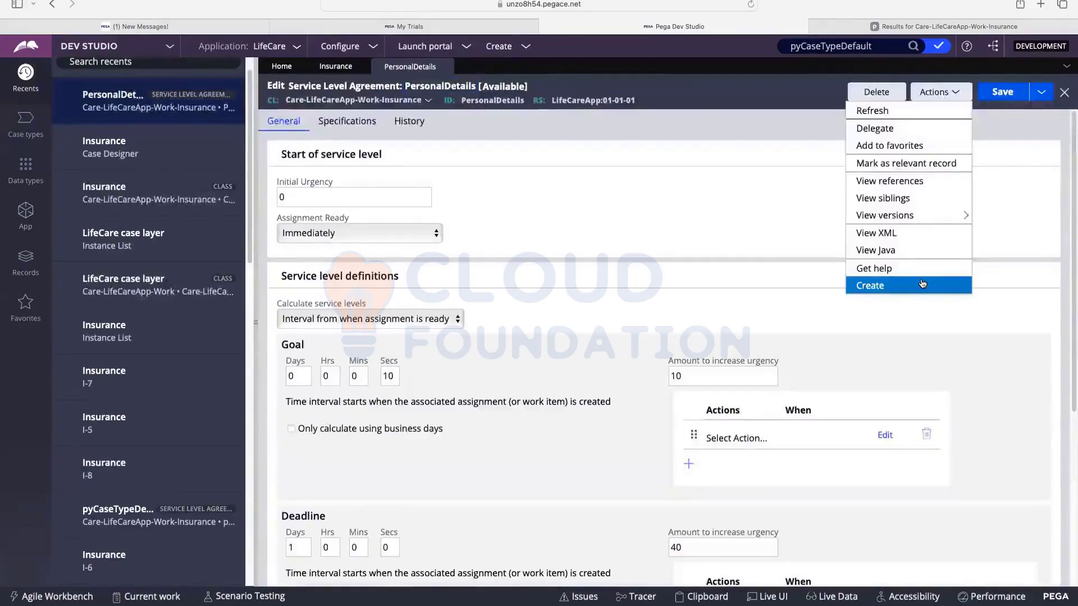
{"action": "left_click", "coordinate": [926, 284]}
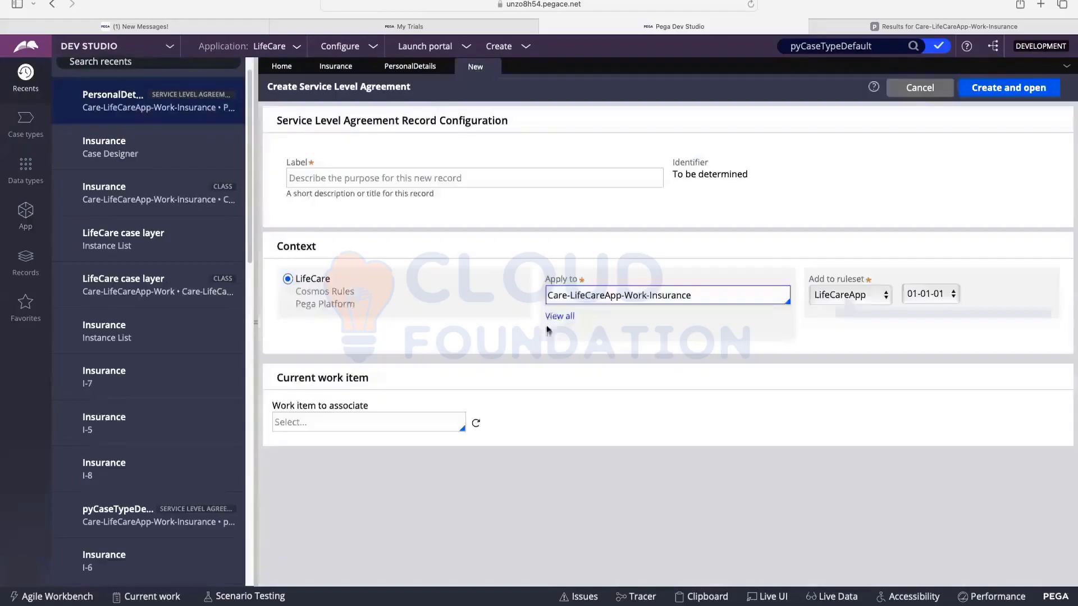
Highlight the class the new service level agreement applies to, and view the application's case types
{"action": "left_click_drag", "start_coordinate": [698, 295], "coordinate": [570, 299]}
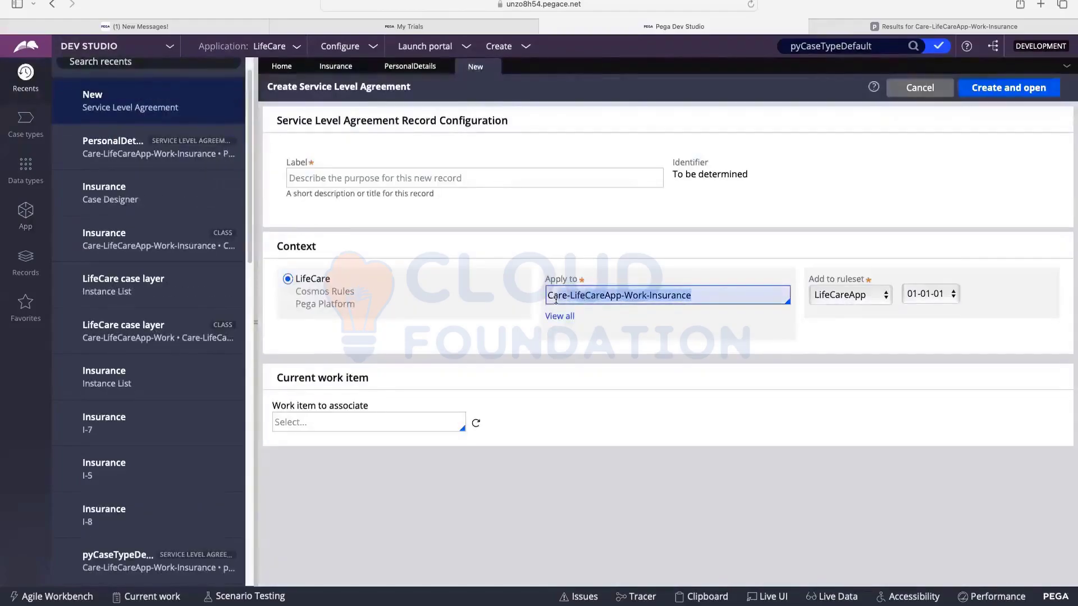
{"action": "left_click", "coordinate": [676, 295]}
{"action": "left_click_drag", "start_coordinate": [698, 296], "coordinate": [561, 301]}
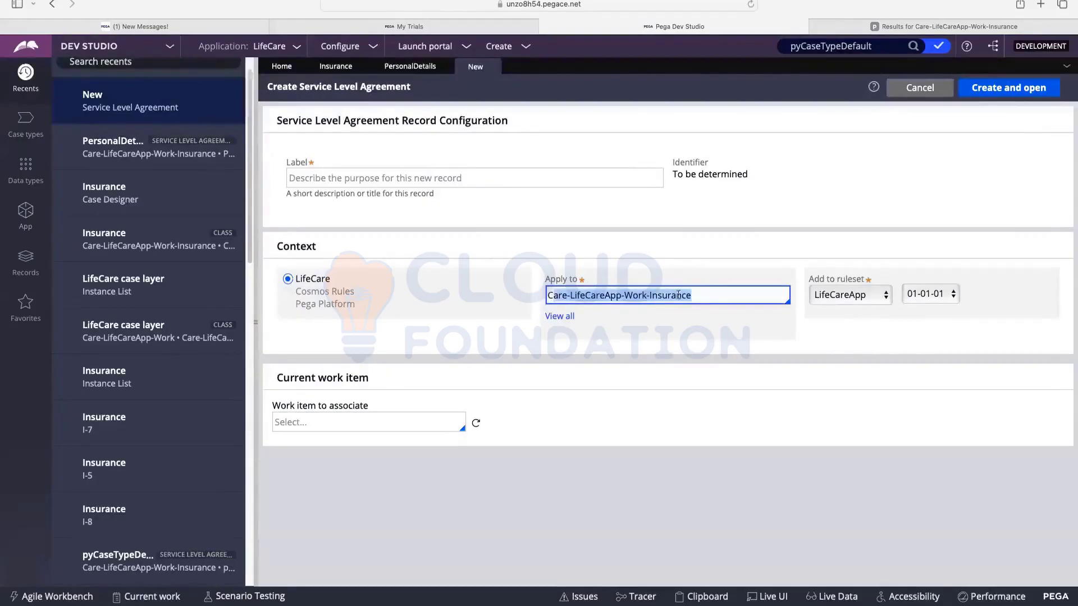
{"action": "left_click", "coordinate": [676, 296]}
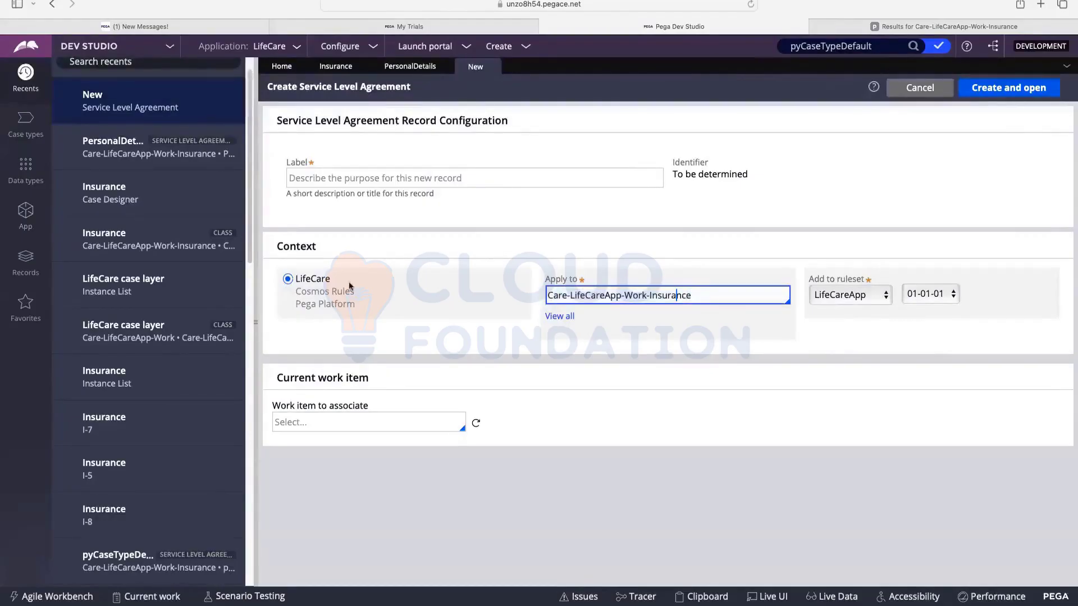
{"action": "left_click", "coordinate": [25, 121]}
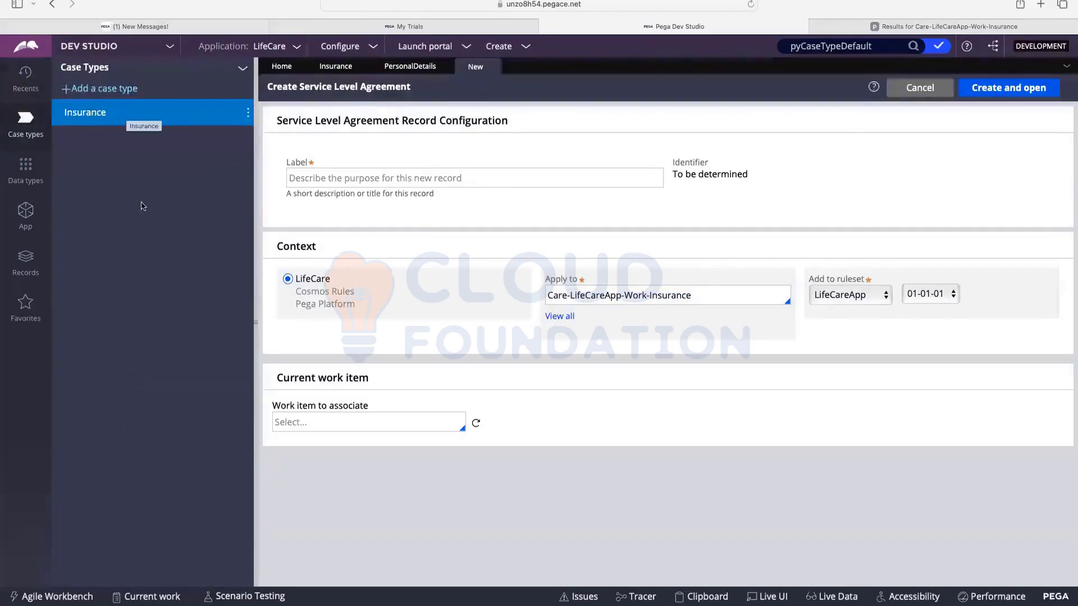
Set the new service level agreement's Apply to class to Care-LifeCareApp-Work
{"action": "left_click", "coordinate": [617, 295]}
{"action": "double_click", "coordinate": [667, 296]}
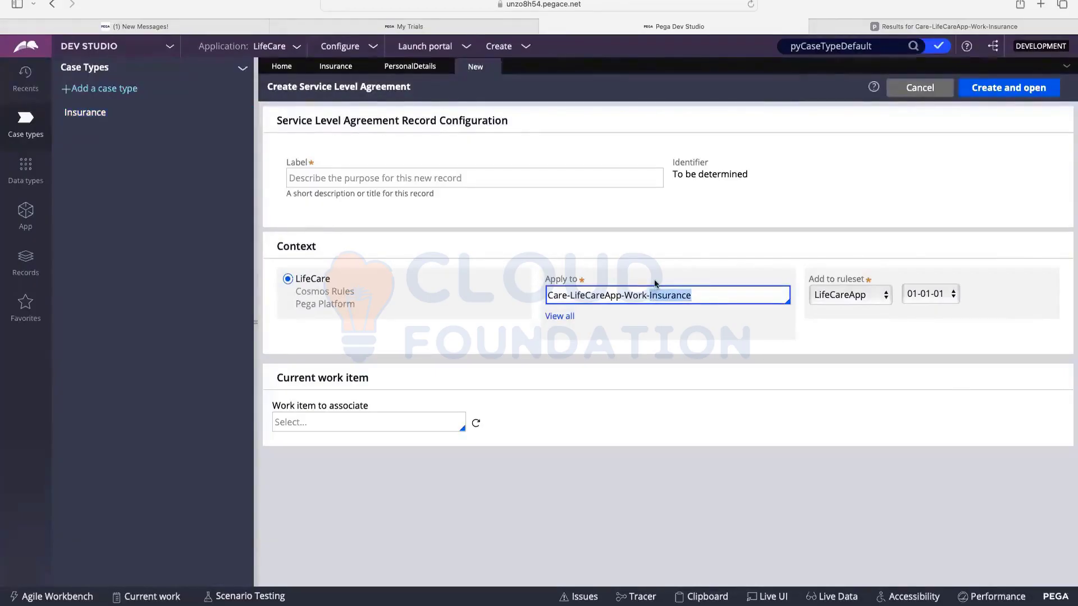
{"action": "key", "text": "BackSpace"}
{"action": "key", "text": "BackSpace"}
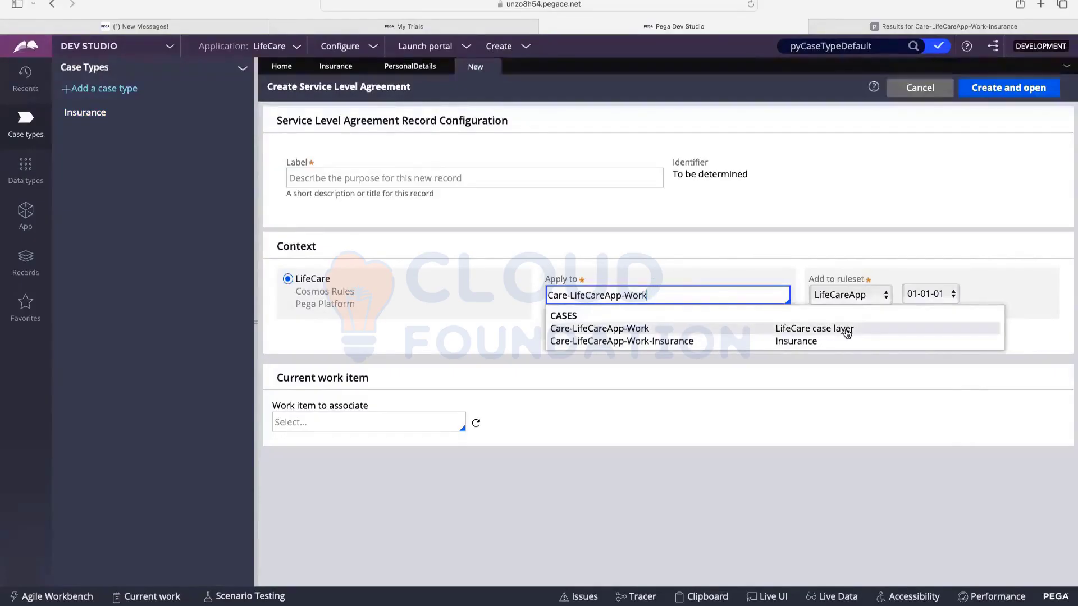
{"action": "left_click", "coordinate": [676, 334]}
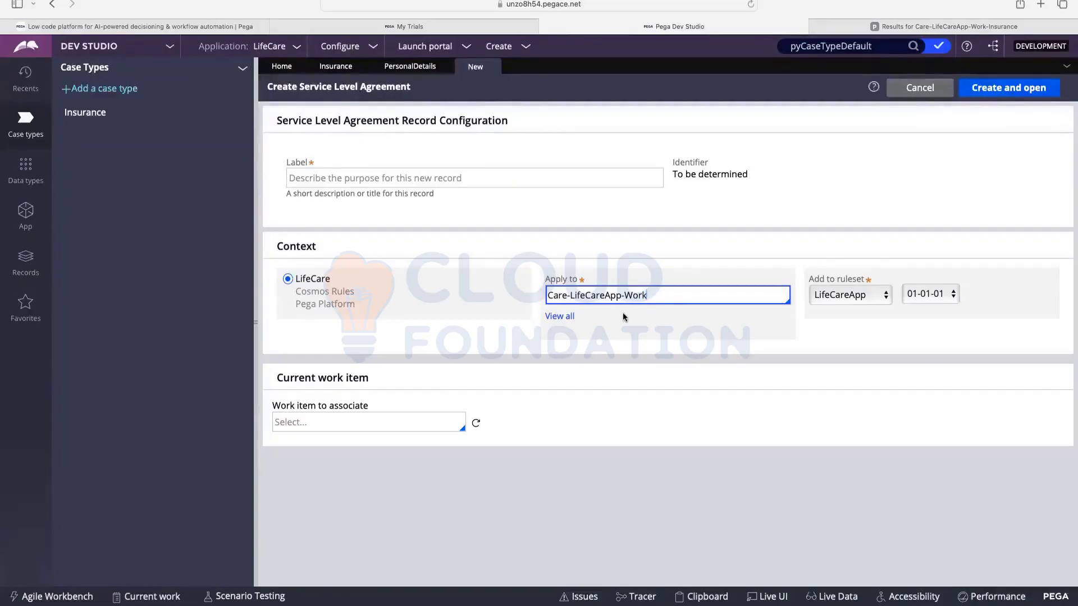
Set the new service level agreement's Apply to class to Care and review the rulesets it can be added to
{"action": "left_click_drag", "start_coordinate": [651, 296], "coordinate": [562, 298]}
{"action": "left_click", "coordinate": [313, 161]}
{"action": "left_click_drag", "start_coordinate": [654, 295], "coordinate": [567, 293]}
{"action": "key", "text": "BackSpace"}
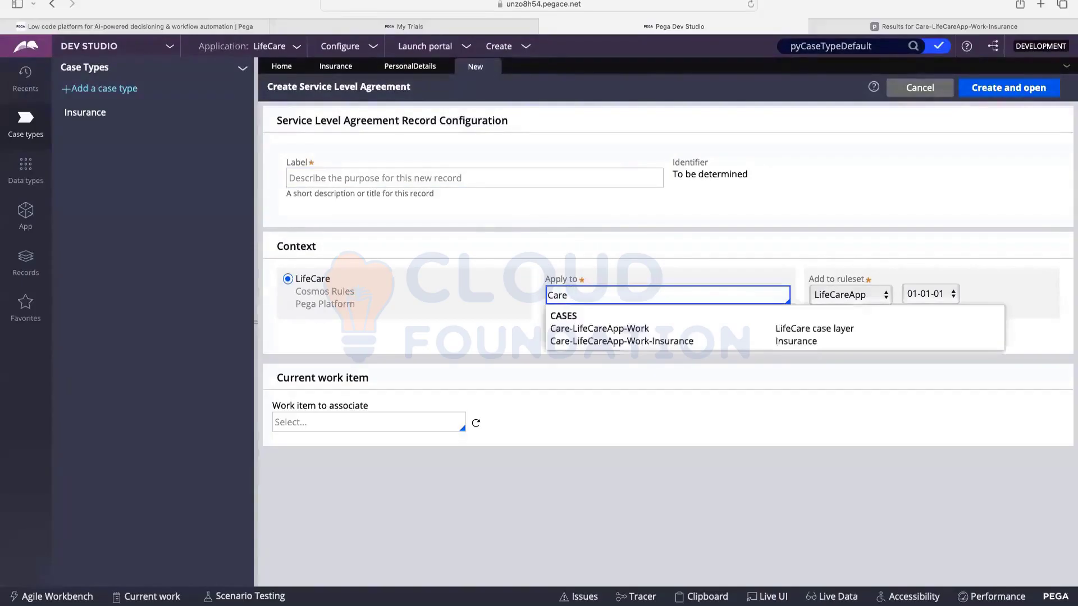
{"action": "key", "text": "Down"}
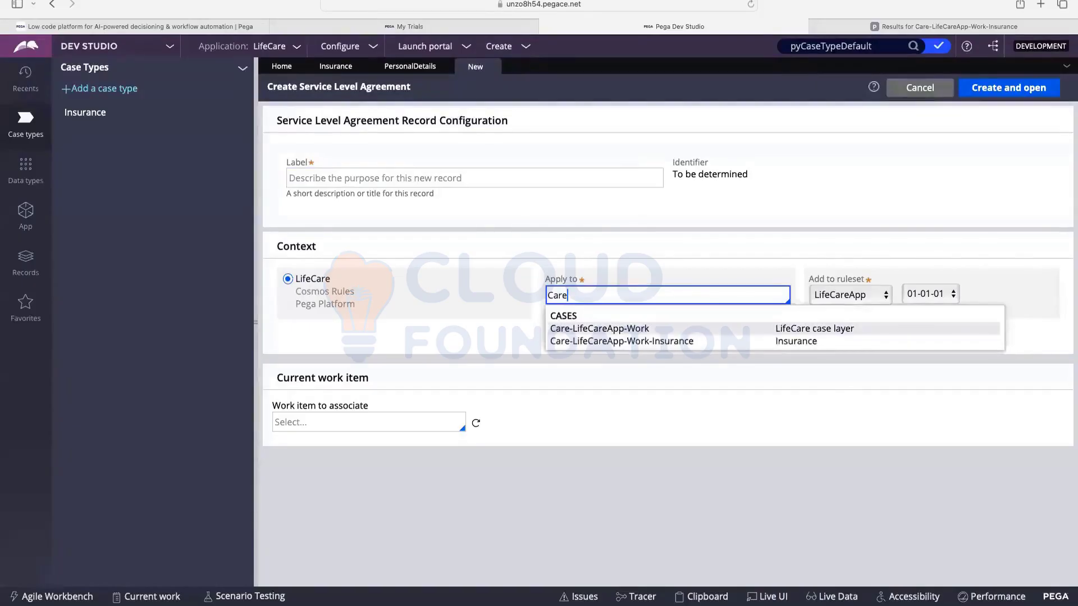
{"action": "left_click", "coordinate": [585, 265]}
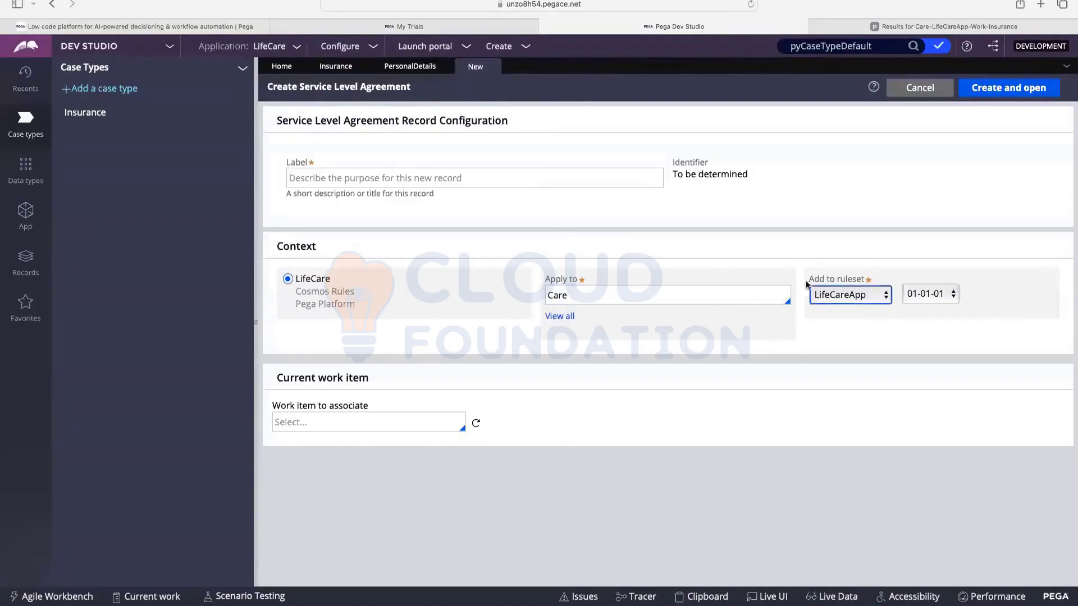
{"action": "left_click", "coordinate": [832, 293]}
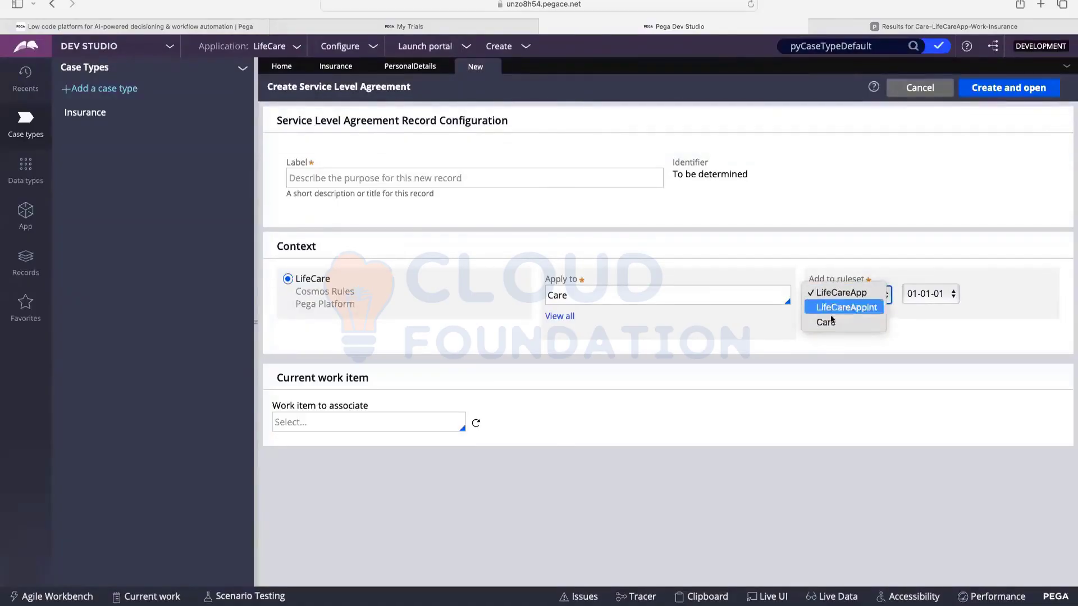
{"action": "left_click", "coordinate": [836, 241]}
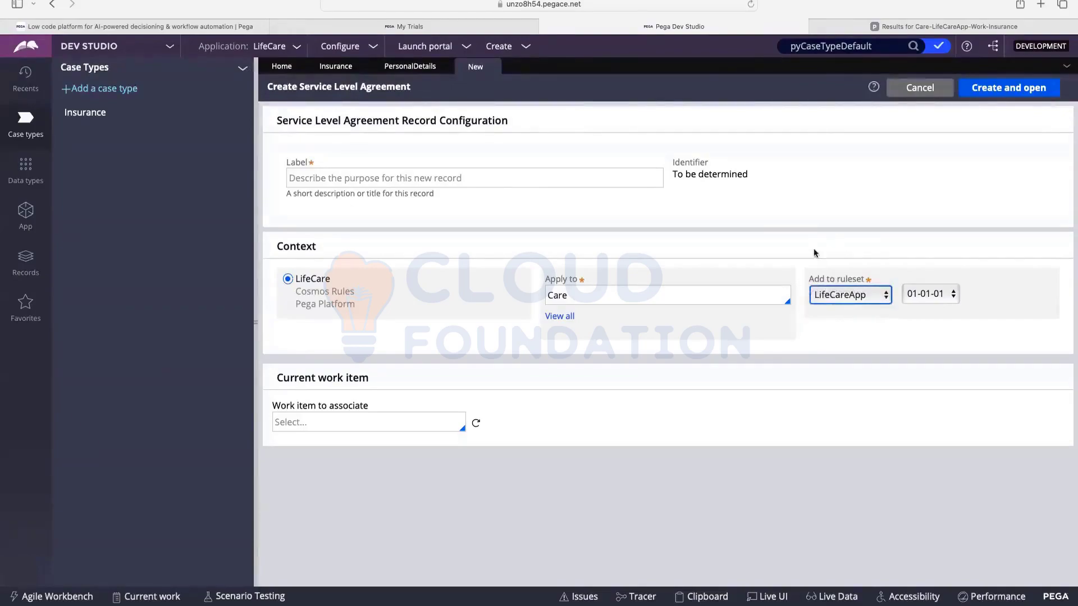